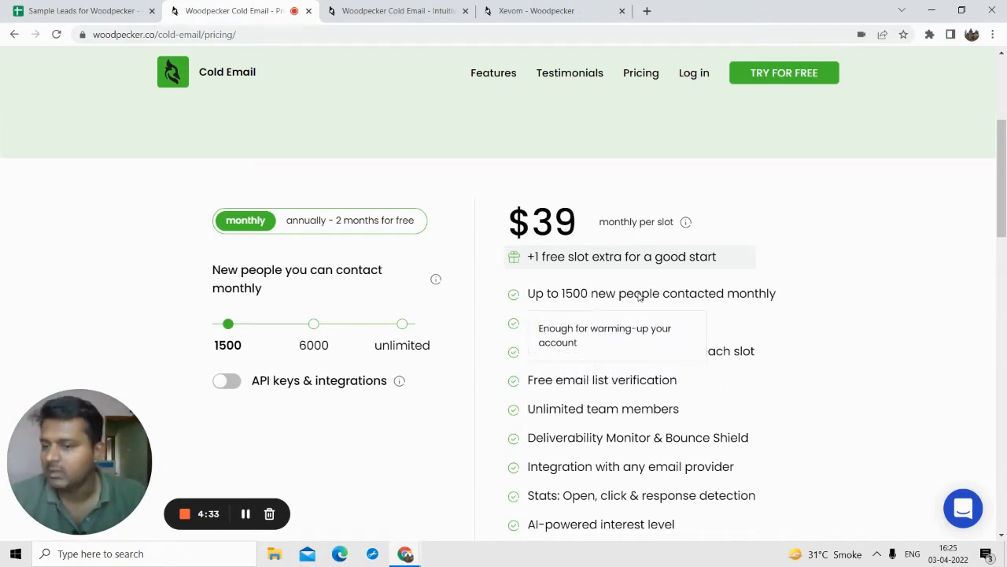
- Set the pricing to unlimited new people contacted monthly and review the features included in the plan
left_click(401, 329)
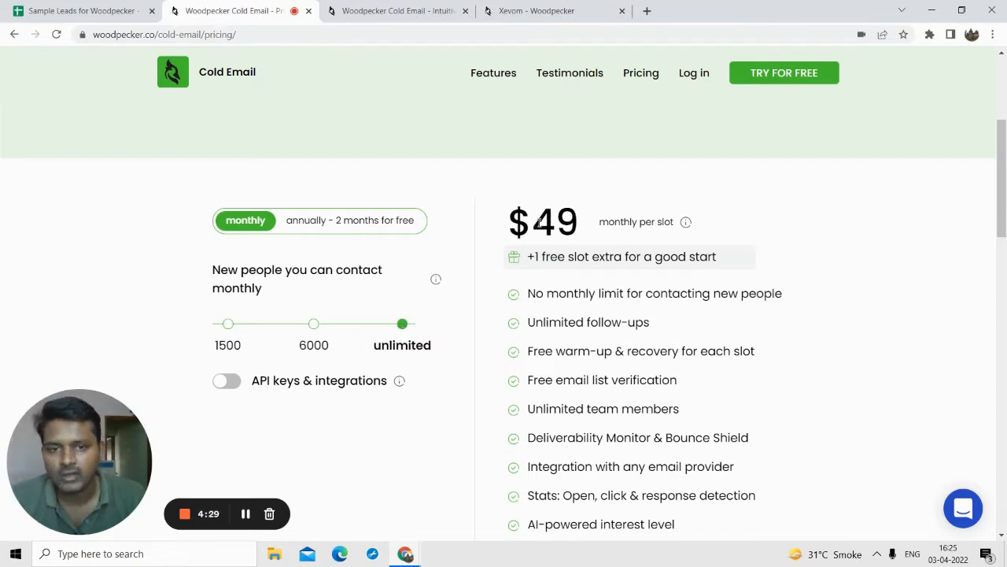
mouse_move(699, 349)
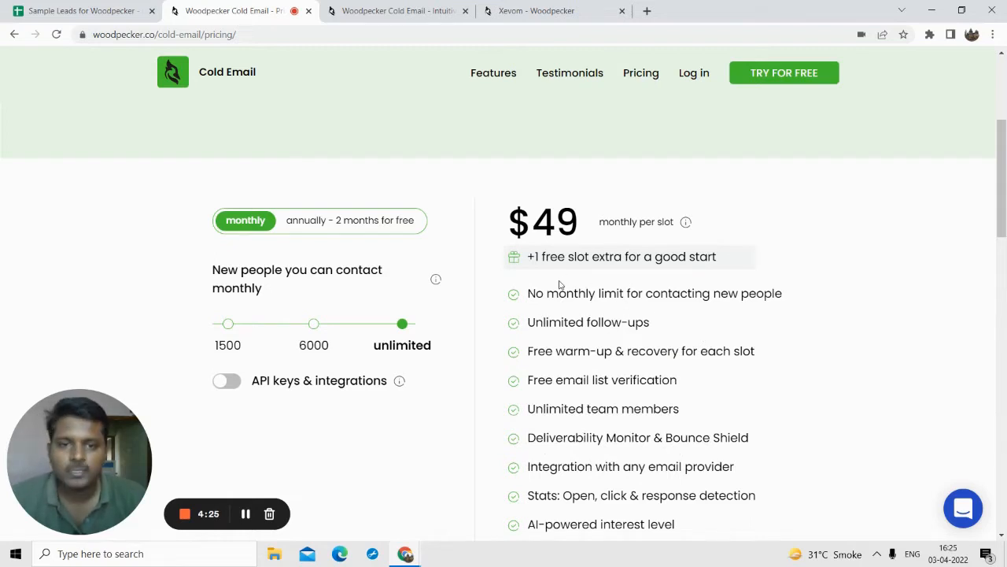
mouse_move(563, 325)
scroll(564, 324, "down", 2)
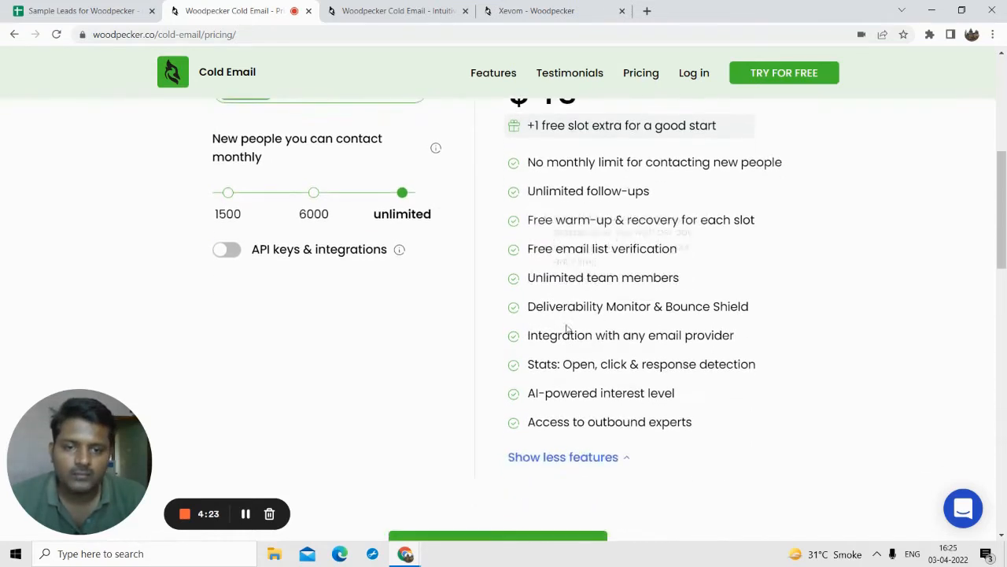
mouse_move(585, 260)
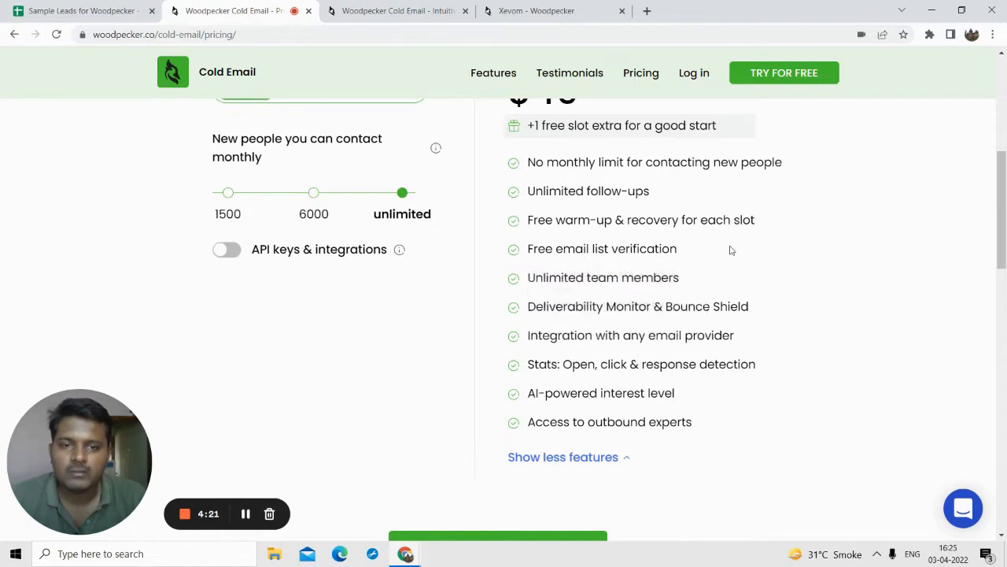
mouse_move(746, 366)
scroll(739, 335, "up", 2)
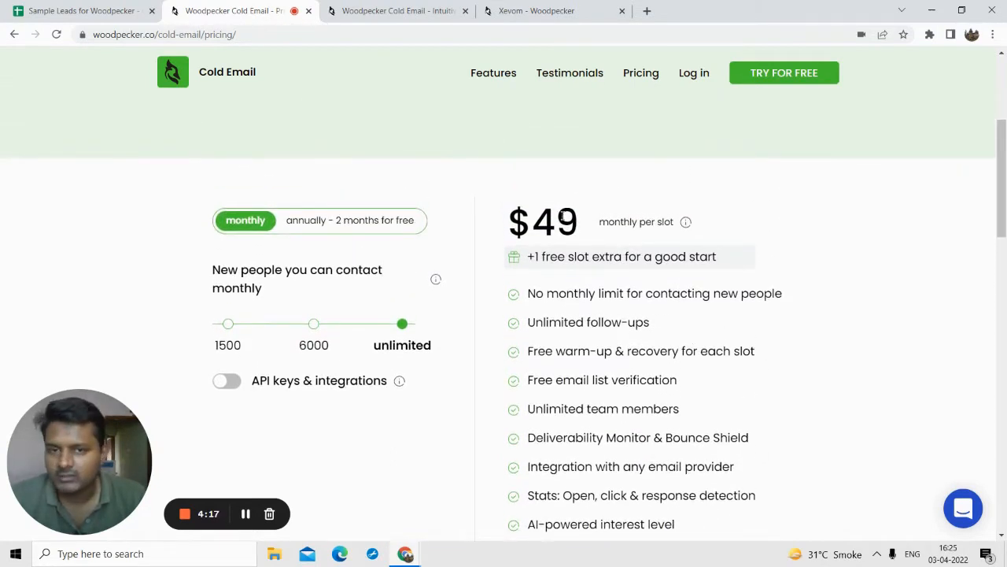
- Switch the pricing to annual billing and check the price per slot and the free slot offer
left_click(345, 226)
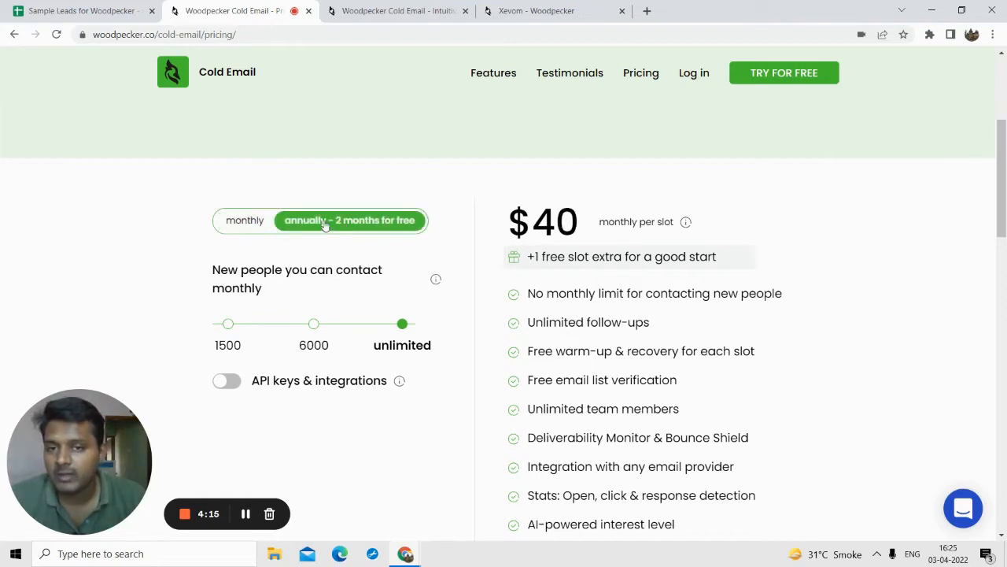
triple_click(534, 227)
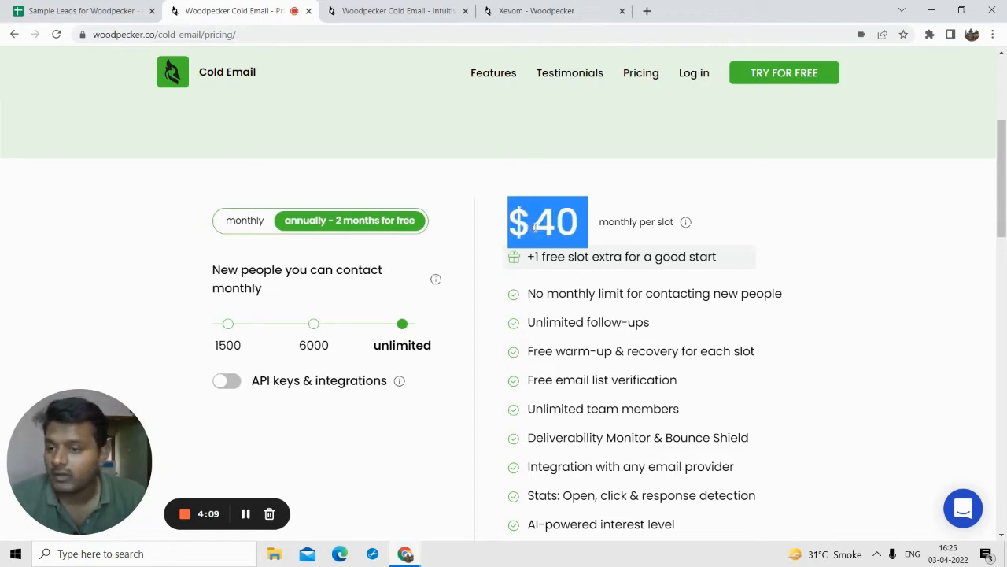
left_click(580, 338)
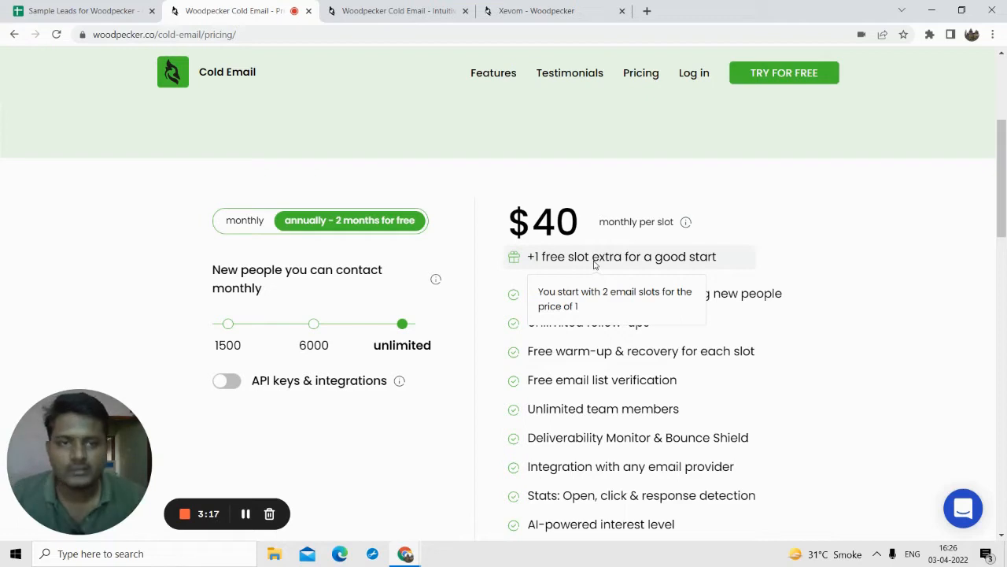
- Log in to the Woodpecker account with the prefilled email and password
left_click(693, 74)
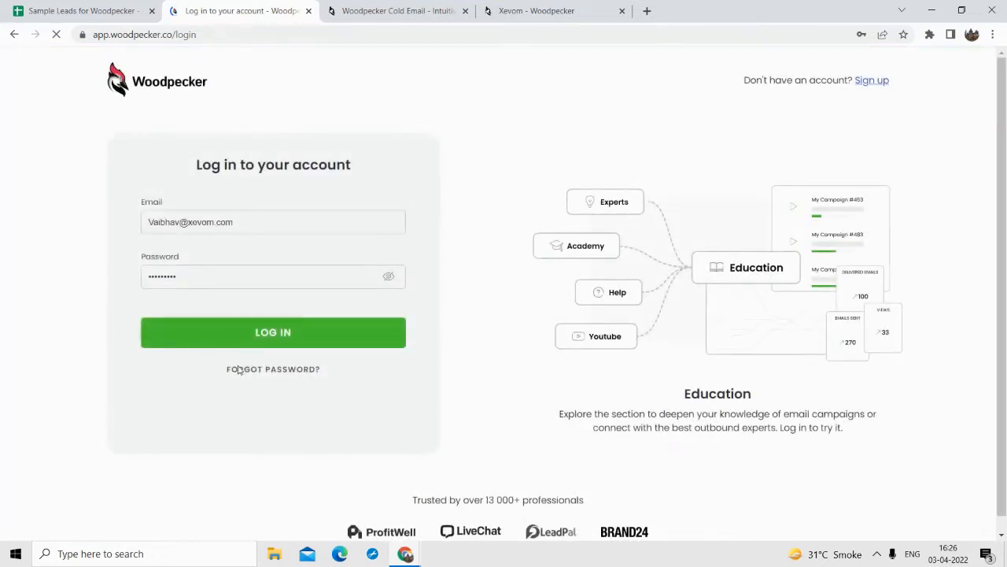
left_click(259, 346)
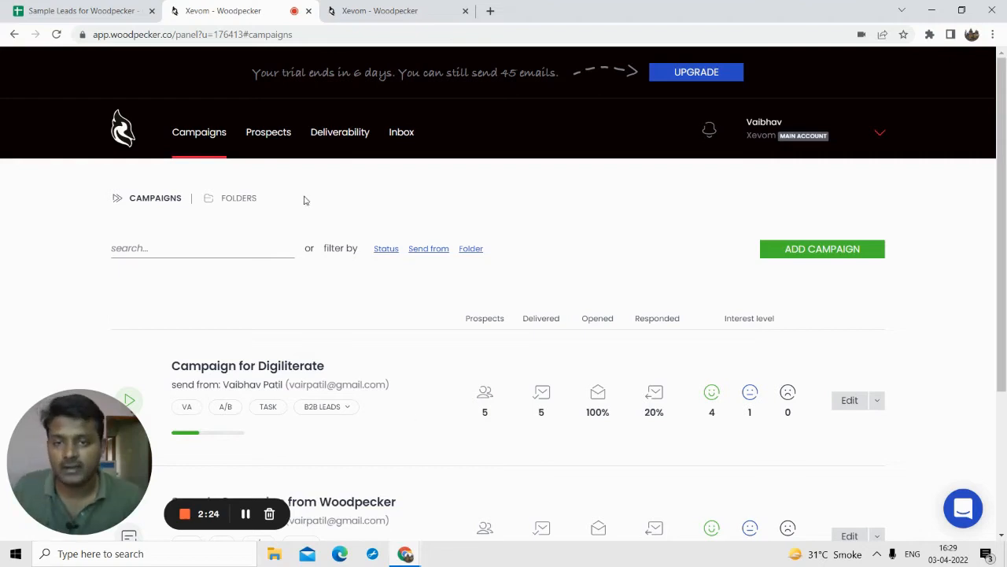
- Review the deliverability monitor's filters and overall summary, and return to the list of campaigns
left_click(353, 142)
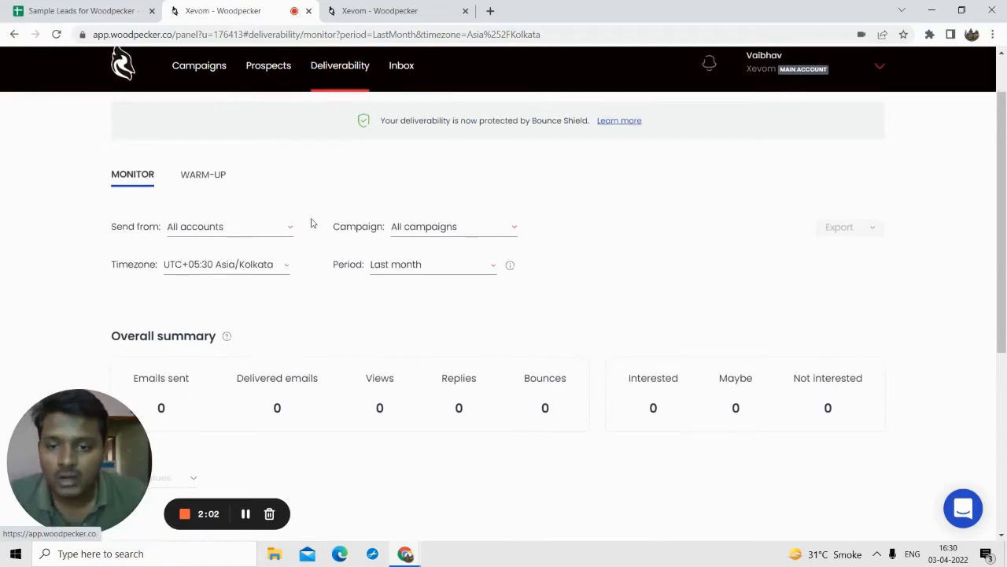
scroll(310, 223, "down", 3)
scroll(346, 307, "up", 4)
left_click(195, 144)
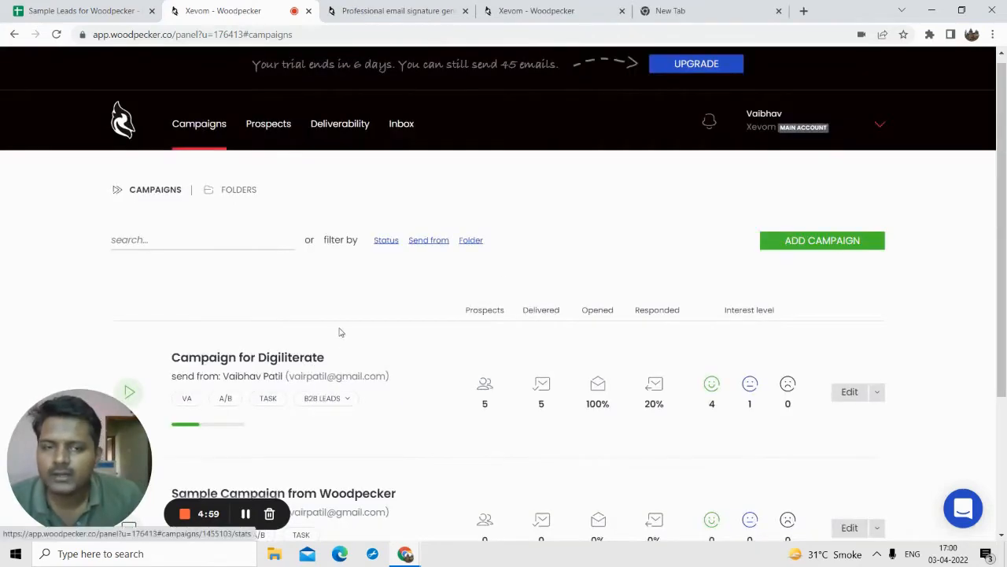
scroll(339, 332, "up", 1)
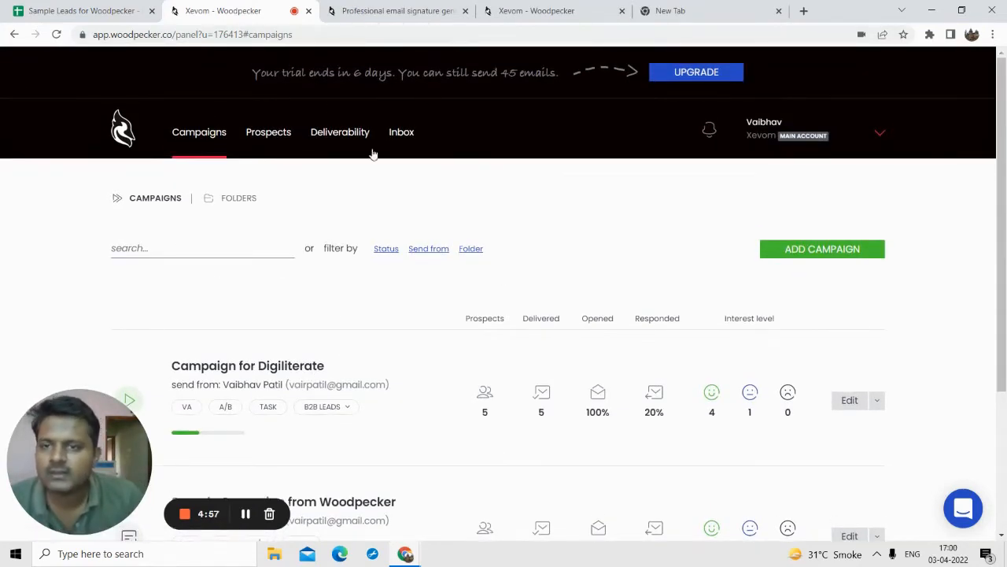
scroll(273, 294, "down", 3)
scroll(245, 247, "up", 3)
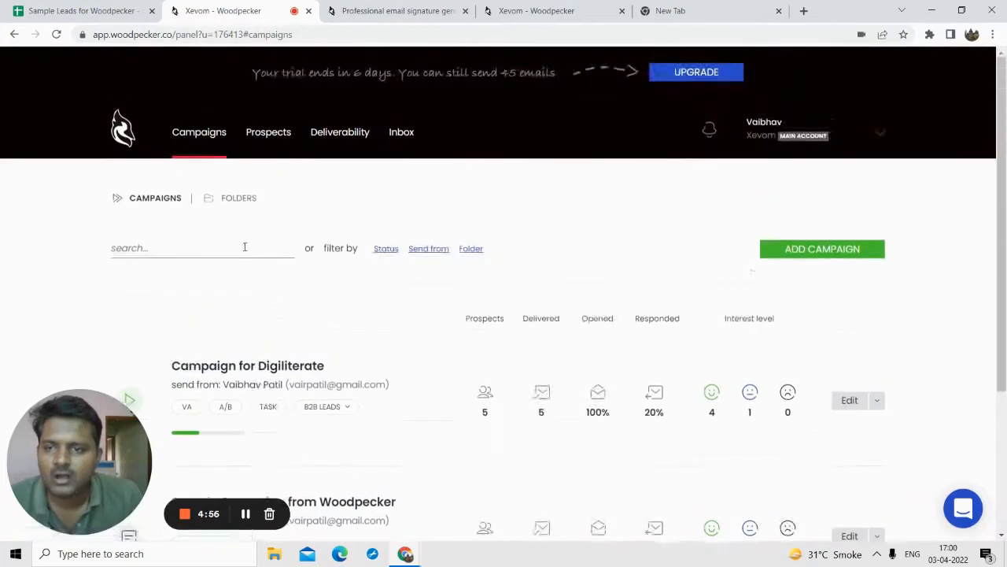
- Create a new campaign named "SEO Service" that sends from the connected Gmail account
left_click(802, 255)
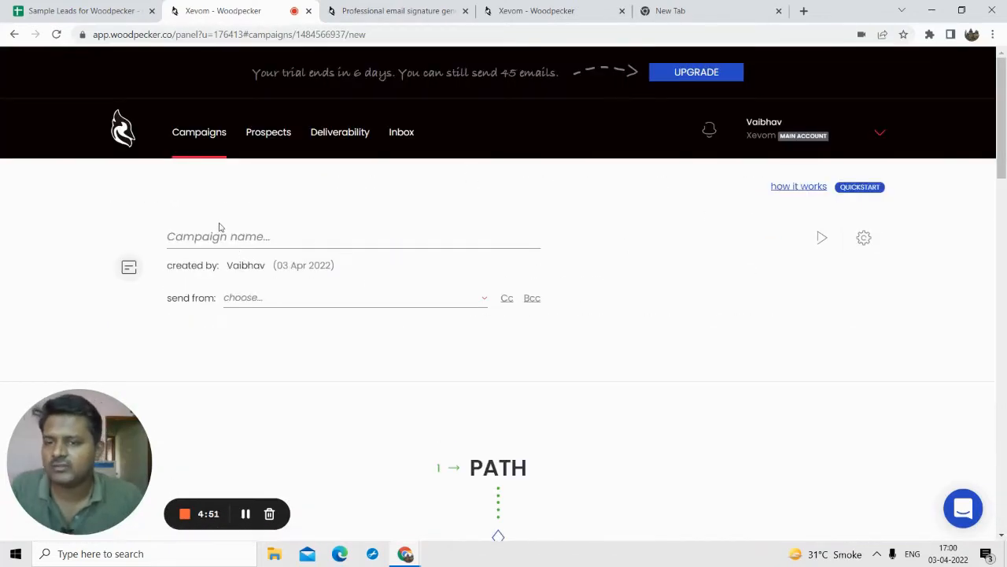
left_click(224, 236)
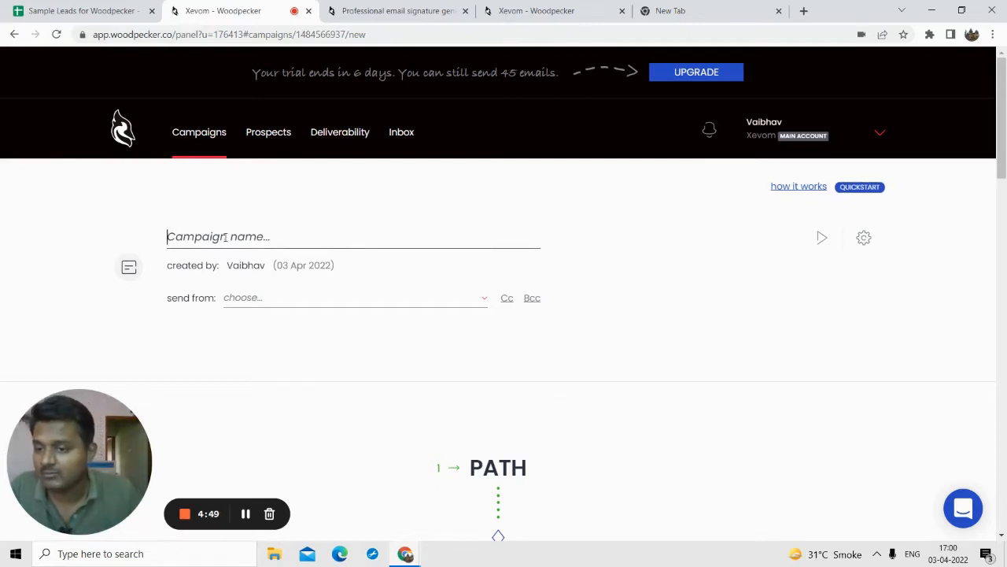
type("SEO S")
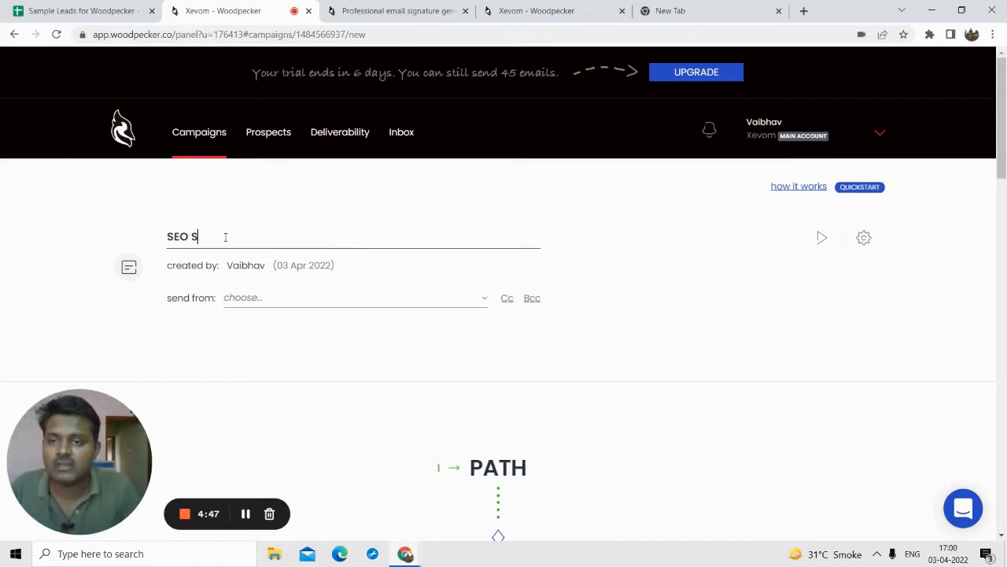
type("ervice")
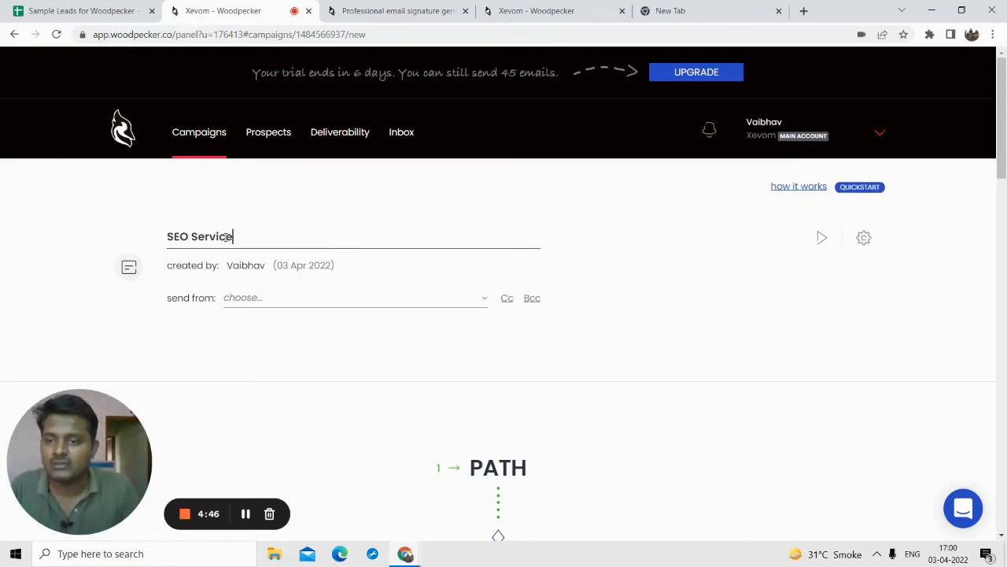
left_click(249, 298)
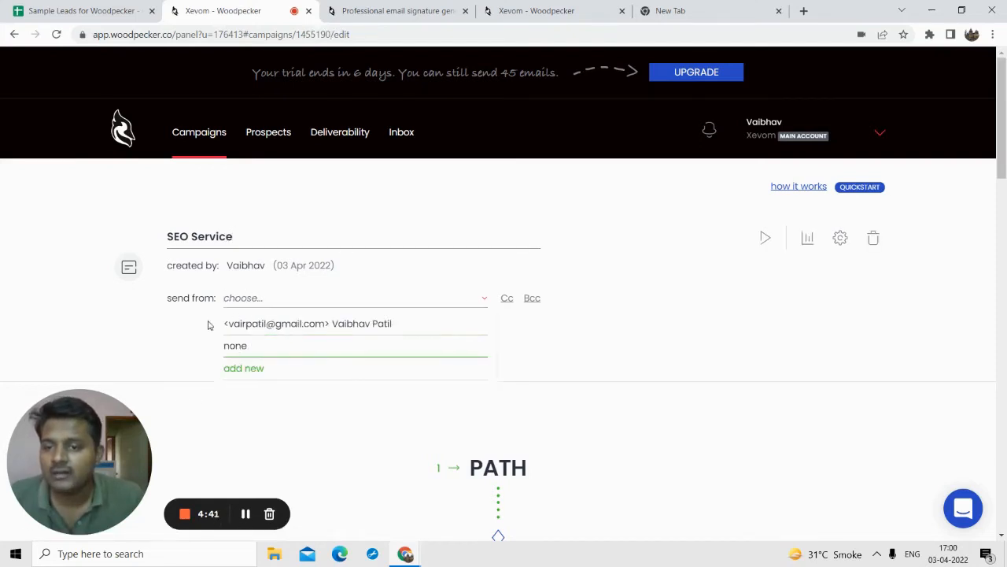
left_click(260, 328)
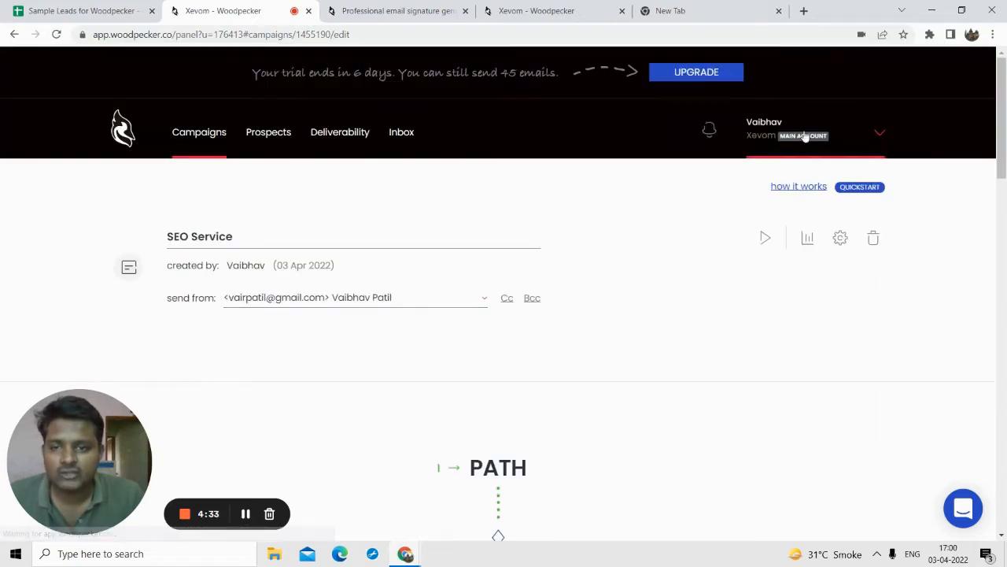
- Check the connected email accounts in the account settings and return to the SEO Service campaign
left_click(850, 147)
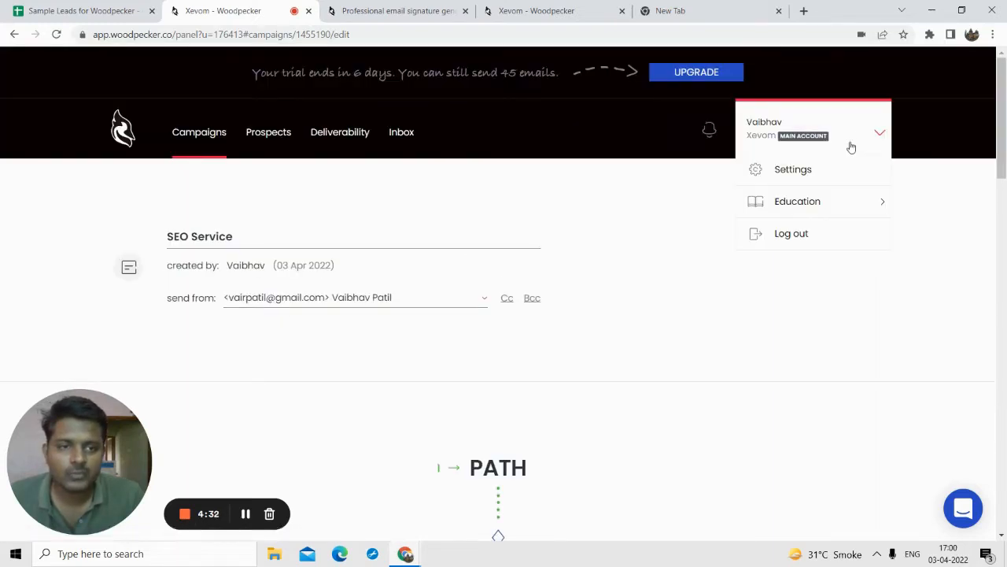
left_click(795, 169)
scroll(373, 288, "down", 3)
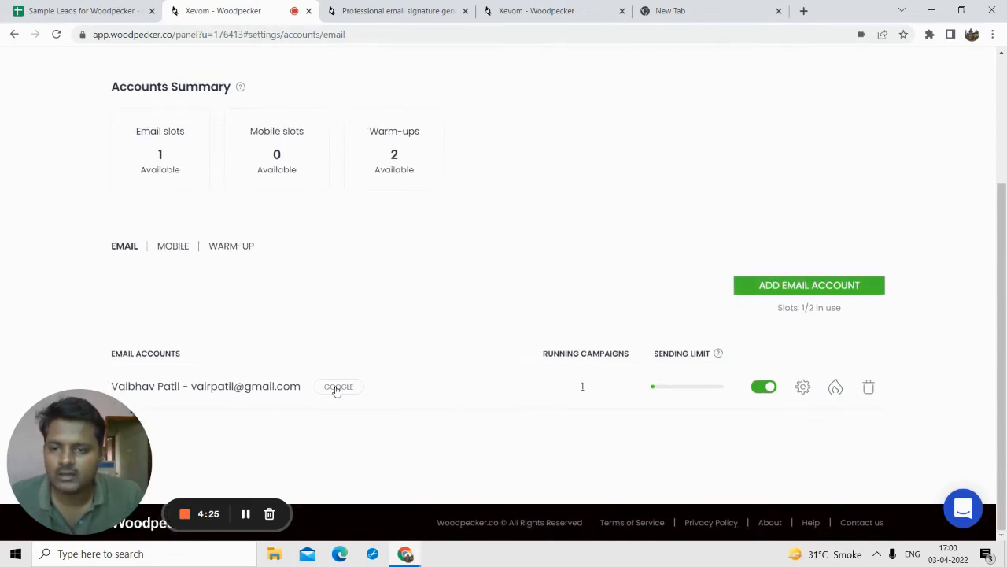
scroll(158, 178, "up", 3)
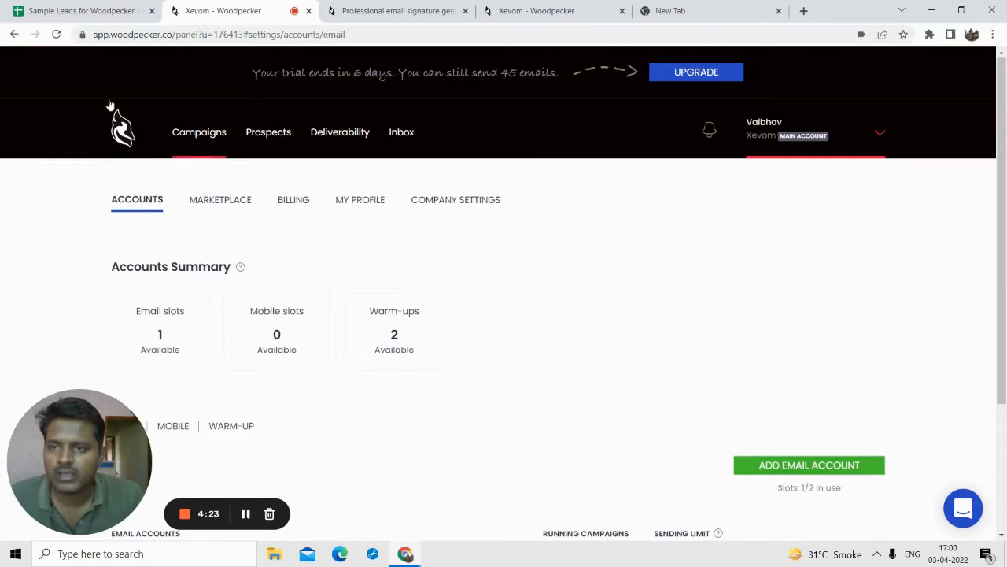
left_click(13, 35)
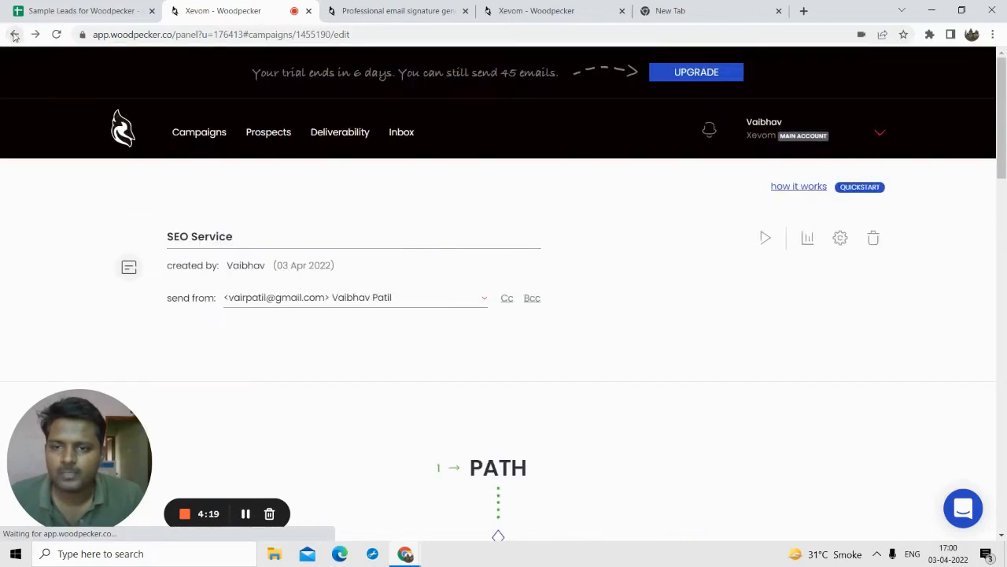
- Look through the SEO Service campaign editor, from the sender details and Path section to Prospects and Summary
scroll(277, 165, "down", 2)
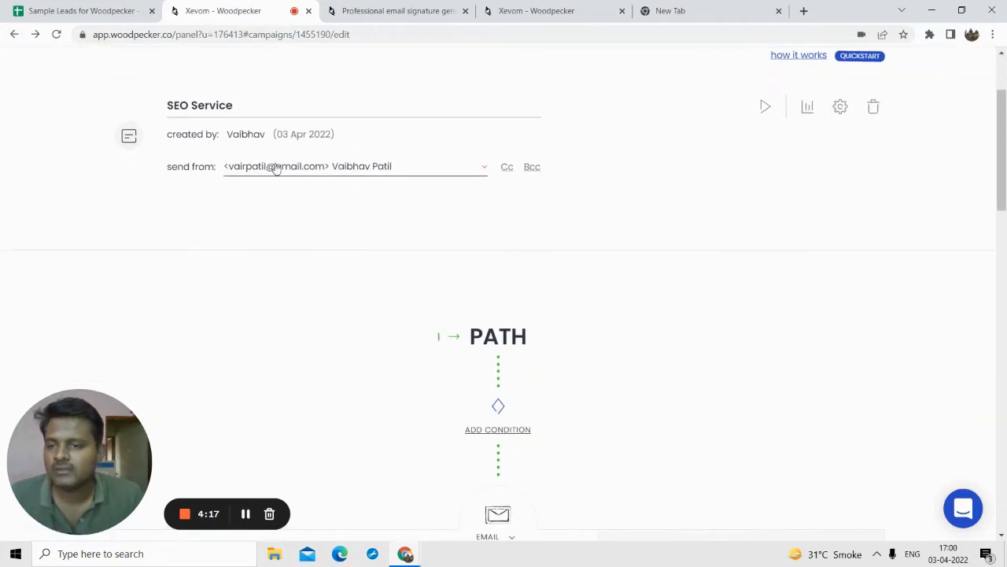
scroll(866, 267, "up", 2)
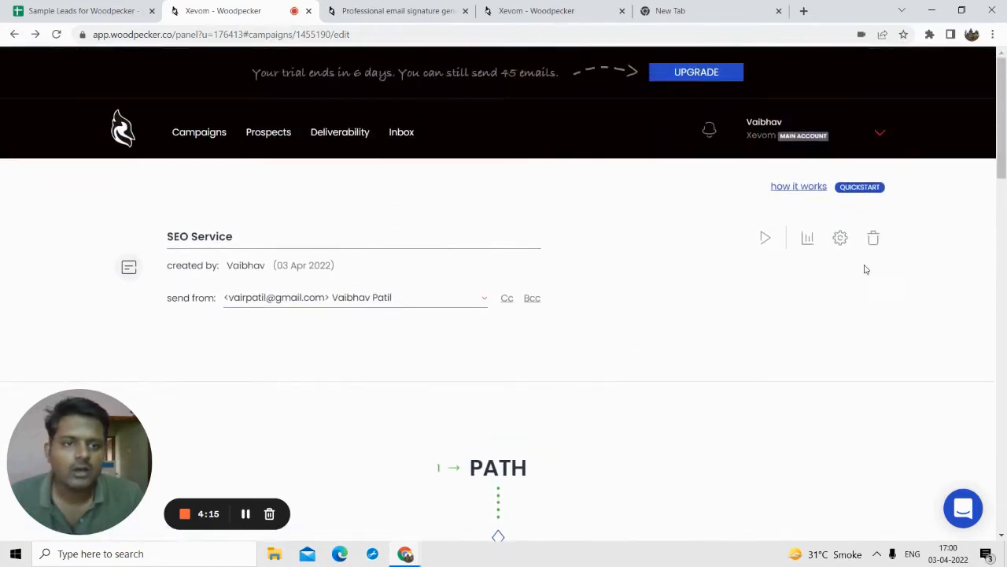
scroll(504, 273, "down", 4)
scroll(480, 274, "up", 2)
scroll(480, 274, "down", 6)
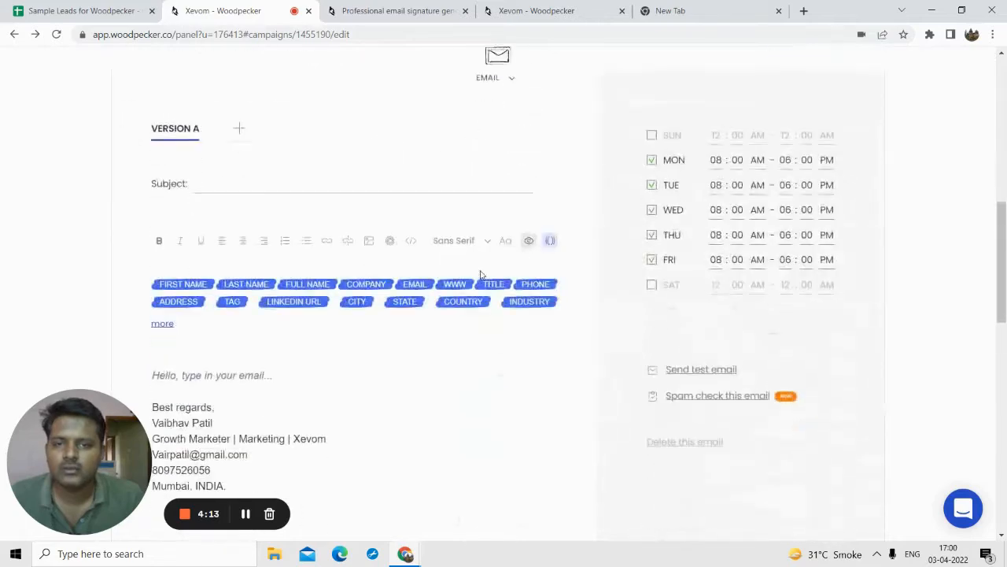
scroll(484, 236, "up", 5)
scroll(488, 201, "down", 10)
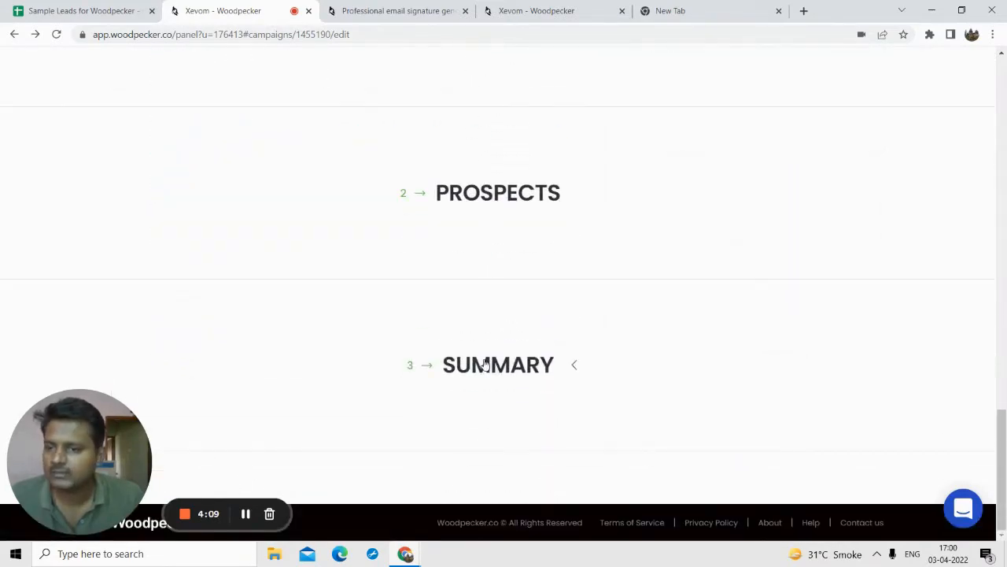
scroll(486, 362, "up", 10)
- Add a condition ahead of the first email in the campaign's path
scroll(512, 286, "down", 3)
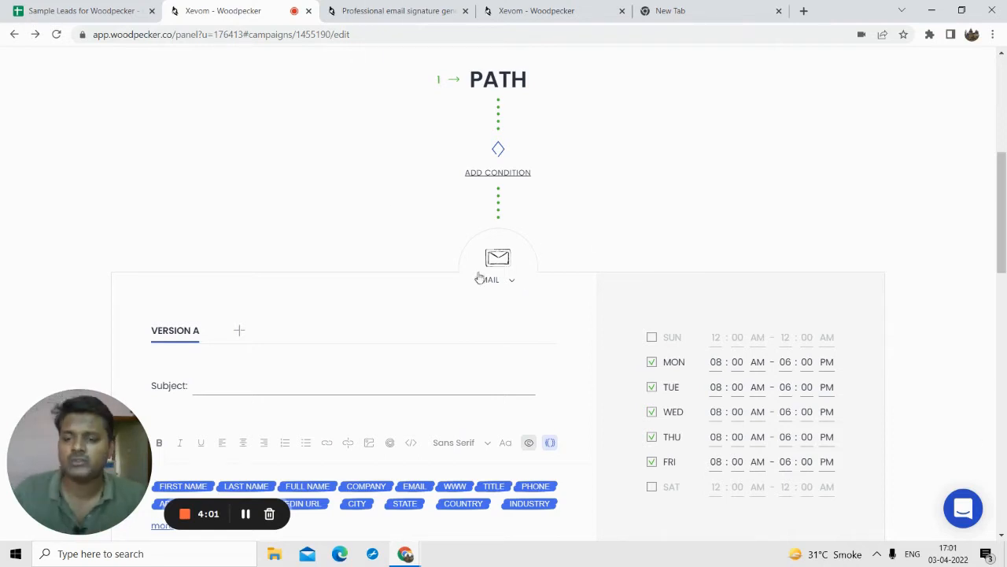
scroll(513, 178, "down", 3)
scroll(513, 179, "up", 3)
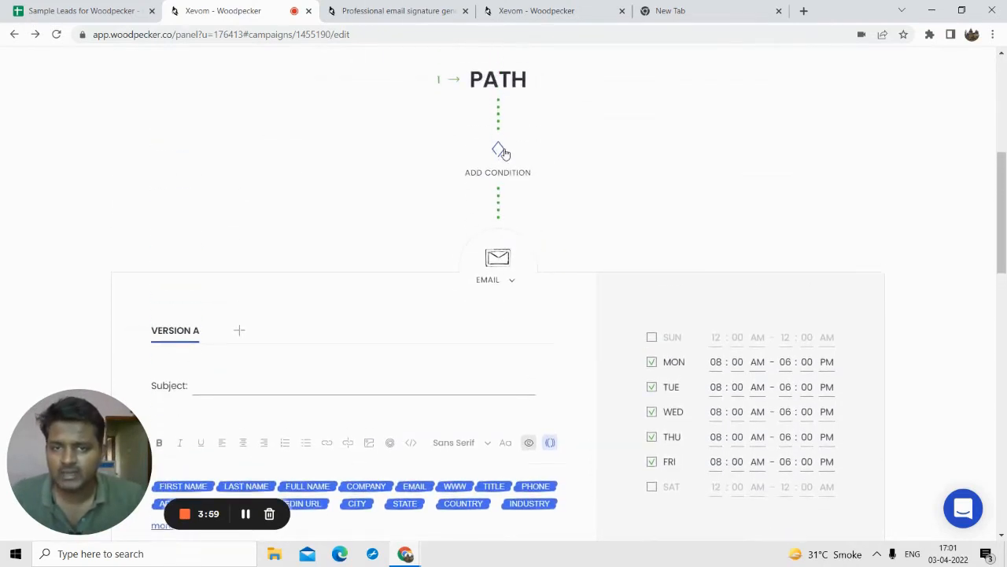
left_click(503, 172)
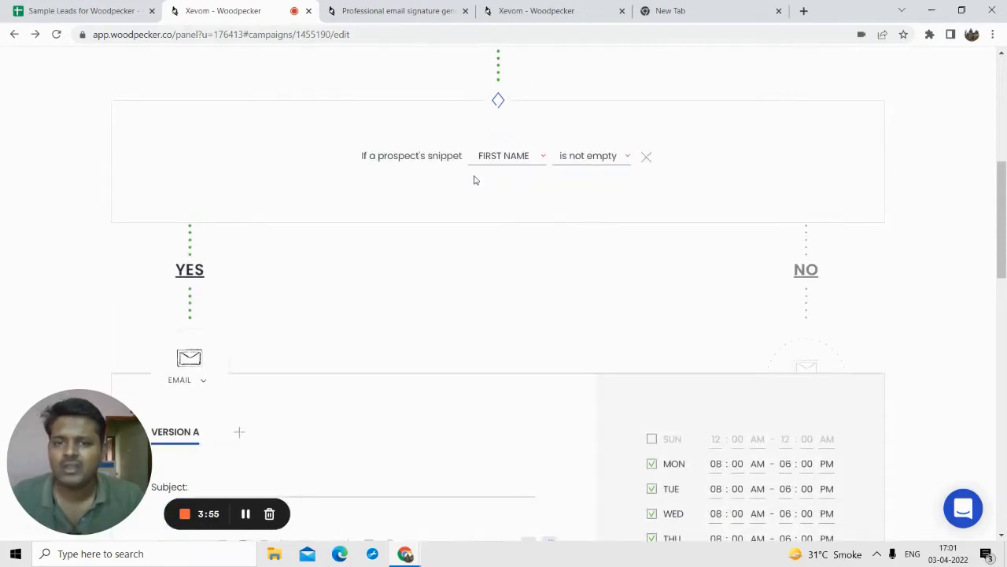
scroll(512, 193, "up", 1)
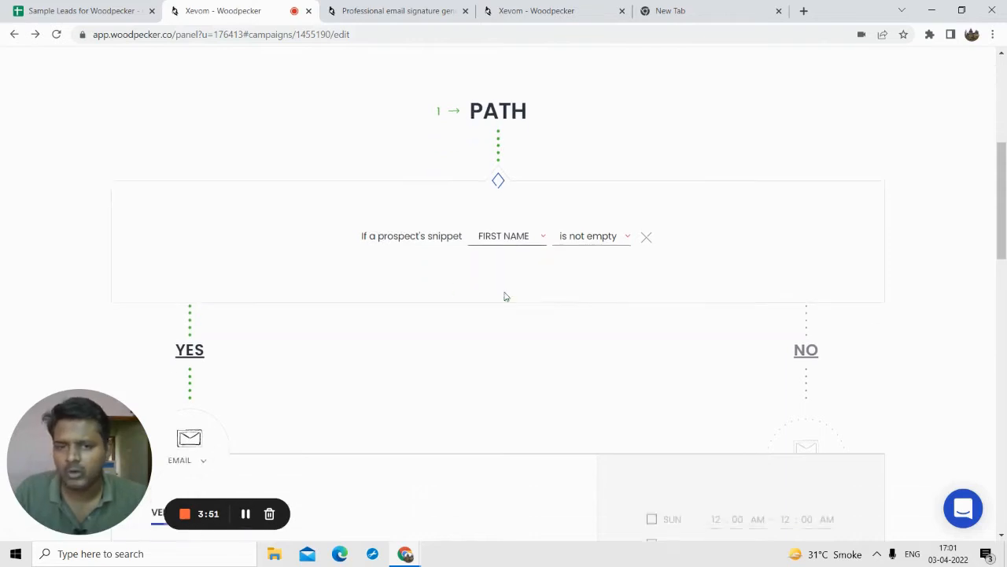
- Examine the prospect snippet choices and the comparison choices available for the path condition
left_click(513, 226)
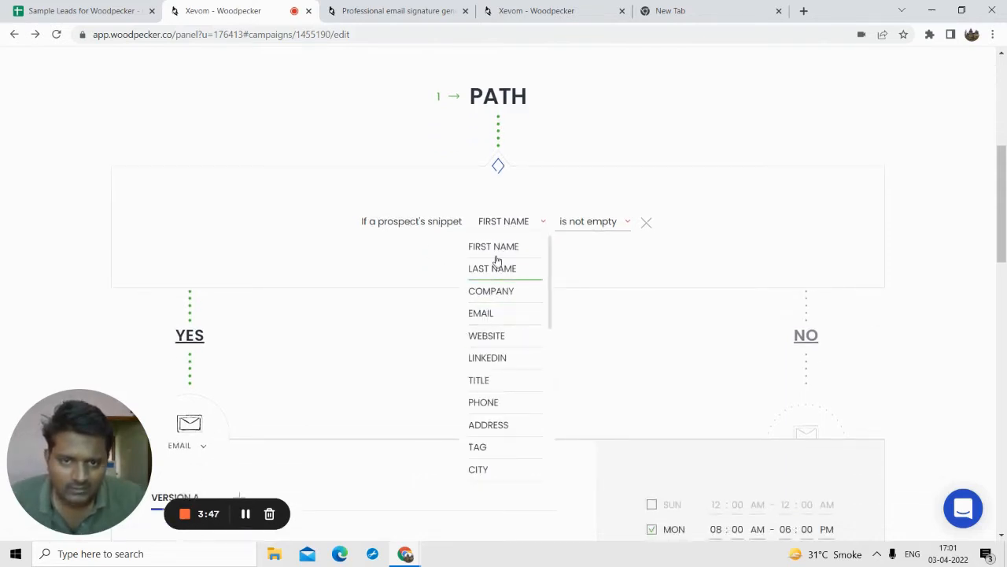
left_click(587, 227)
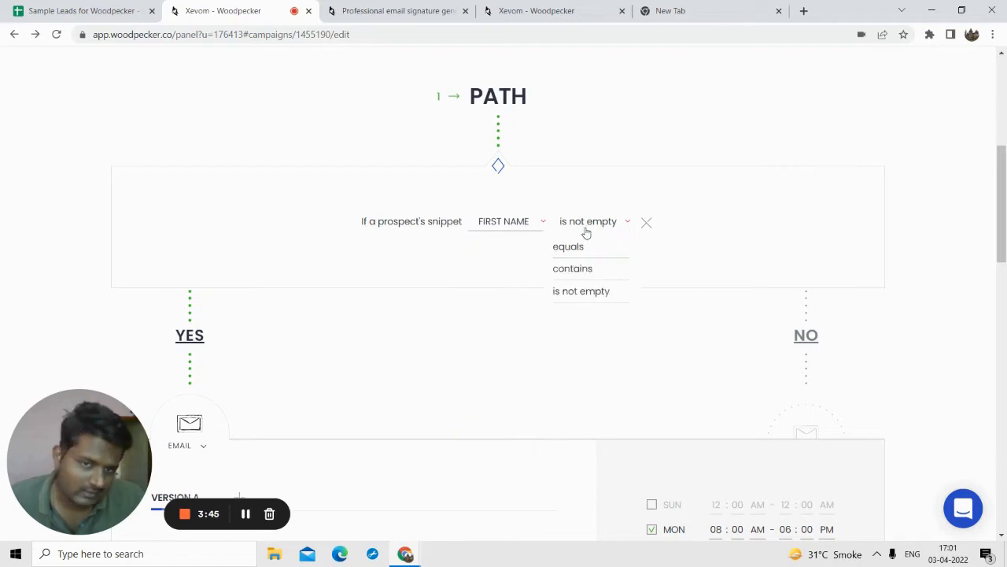
left_click(578, 223)
scroll(243, 317, "down", 1)
scroll(243, 318, "up", 2)
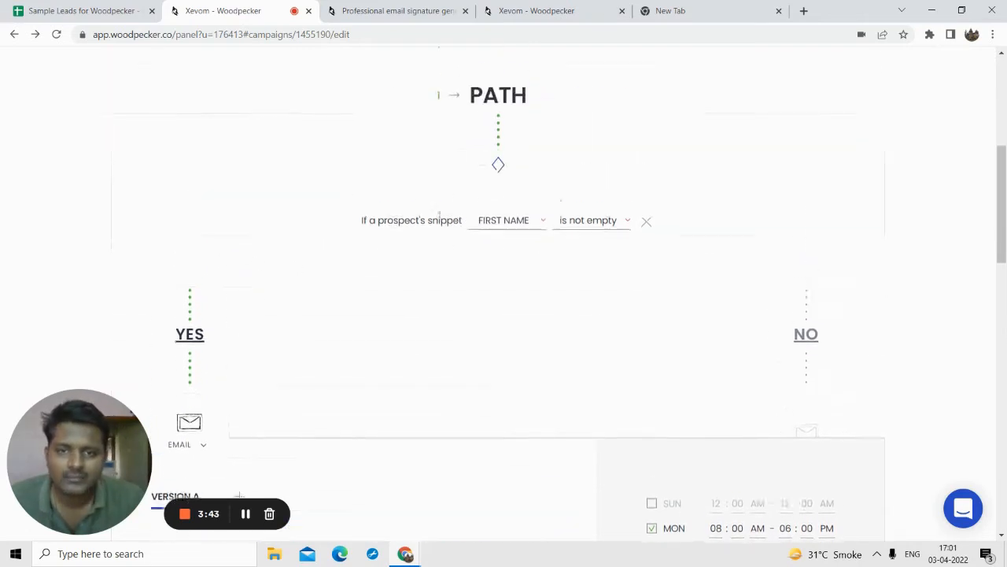
- Remove the FIRST NAME condition from the start of the campaign path, confirming deletion of its NO branch
scroll(251, 346, "down", 2)
scroll(192, 306, "up", 1)
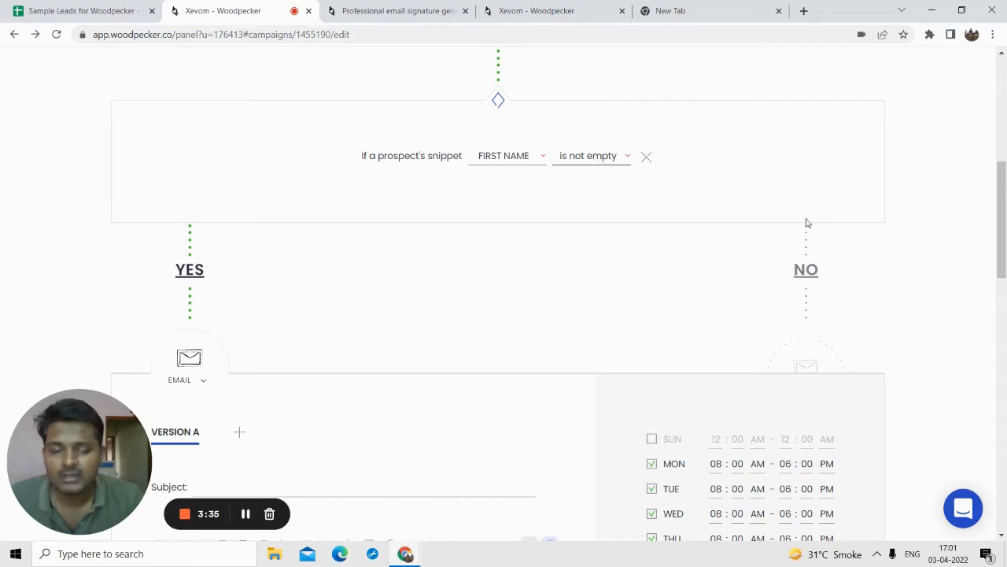
scroll(832, 295, "down", 3)
scroll(740, 261, "up", 2)
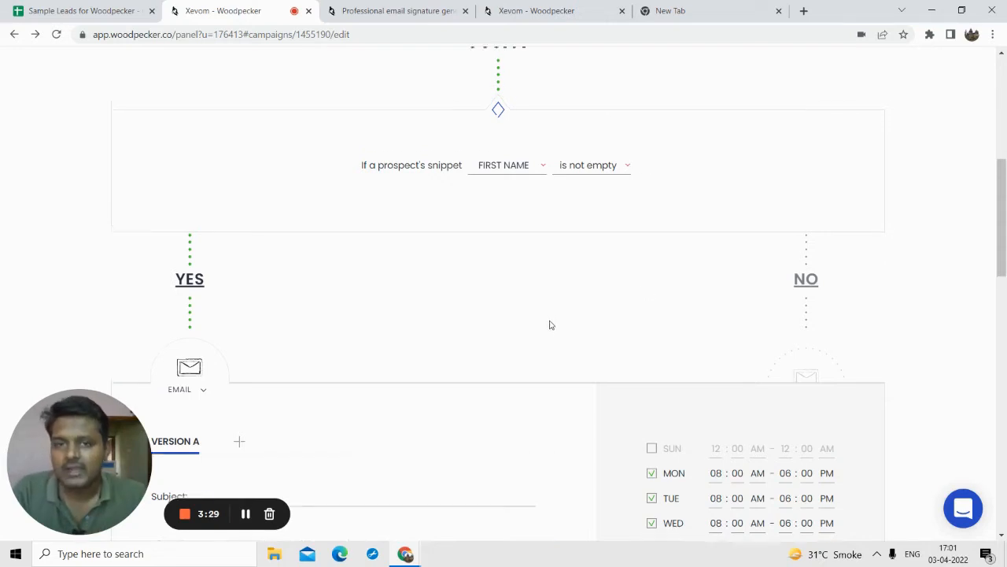
scroll(549, 323, "up", 3)
scroll(540, 328, "down", 3)
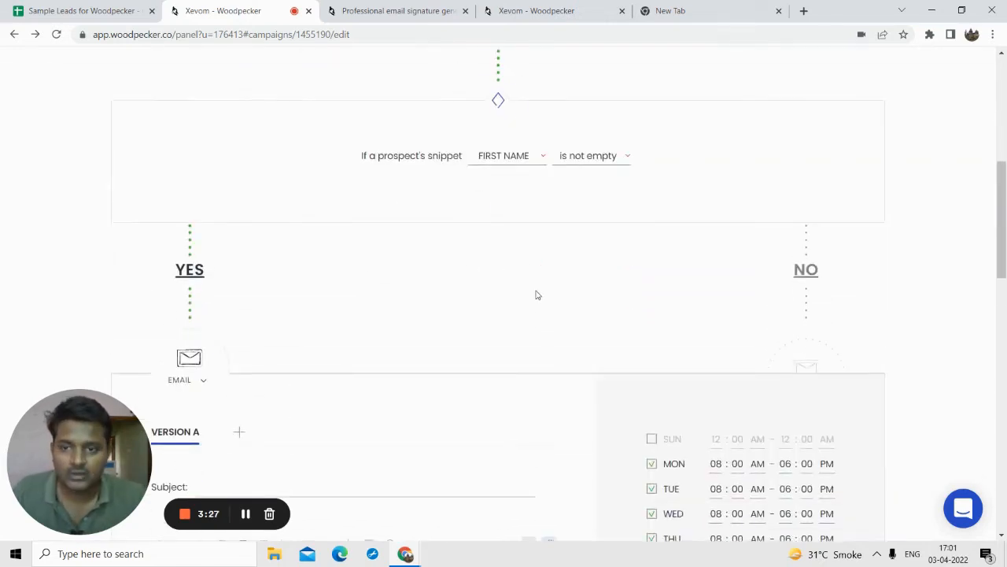
scroll(536, 292, "up", 2)
left_click(645, 289)
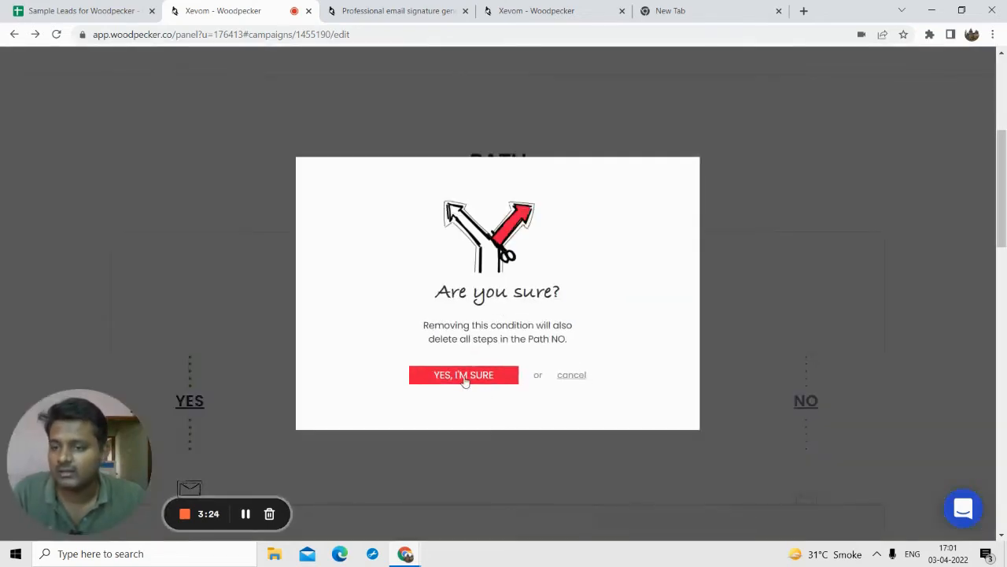
left_click(464, 376)
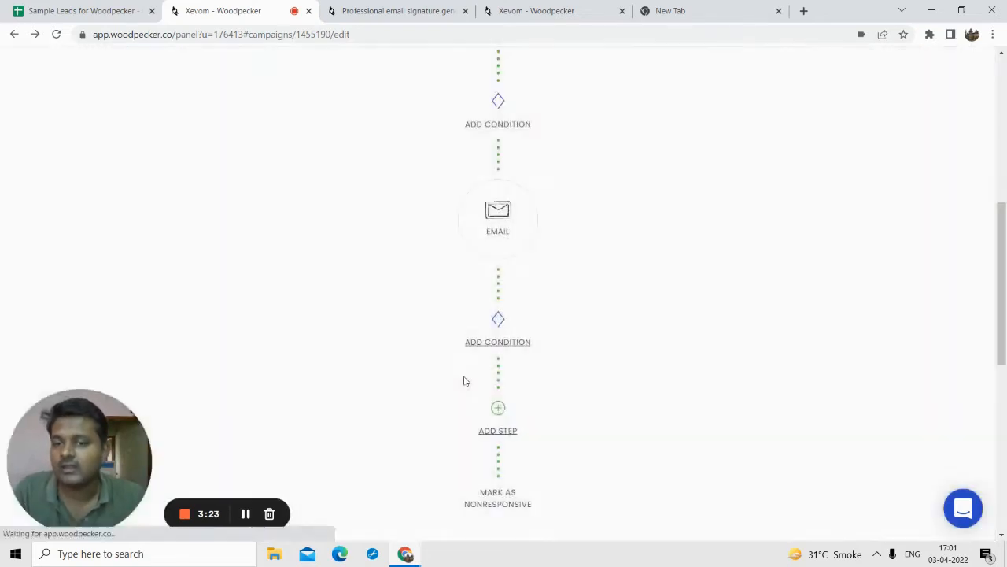
- Add an A/B Version B to the path's first email and return to editing Version A
scroll(488, 259, "up", 2)
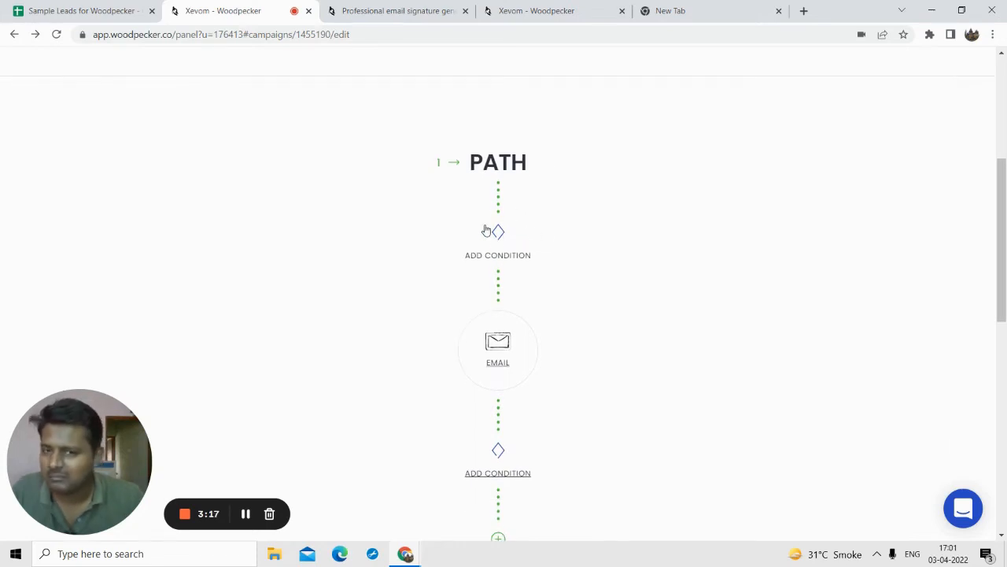
scroll(512, 315, "down", 1)
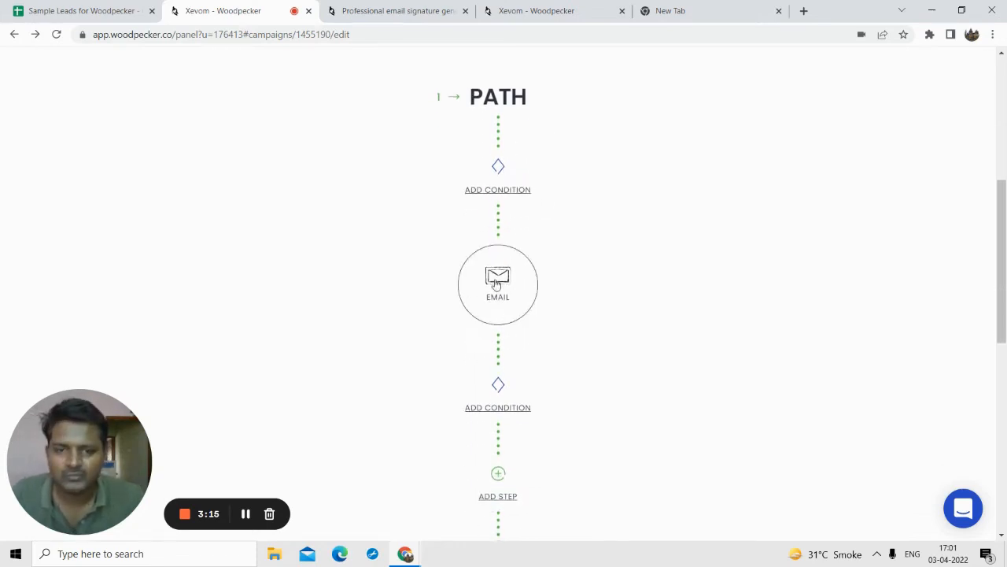
left_click(494, 285)
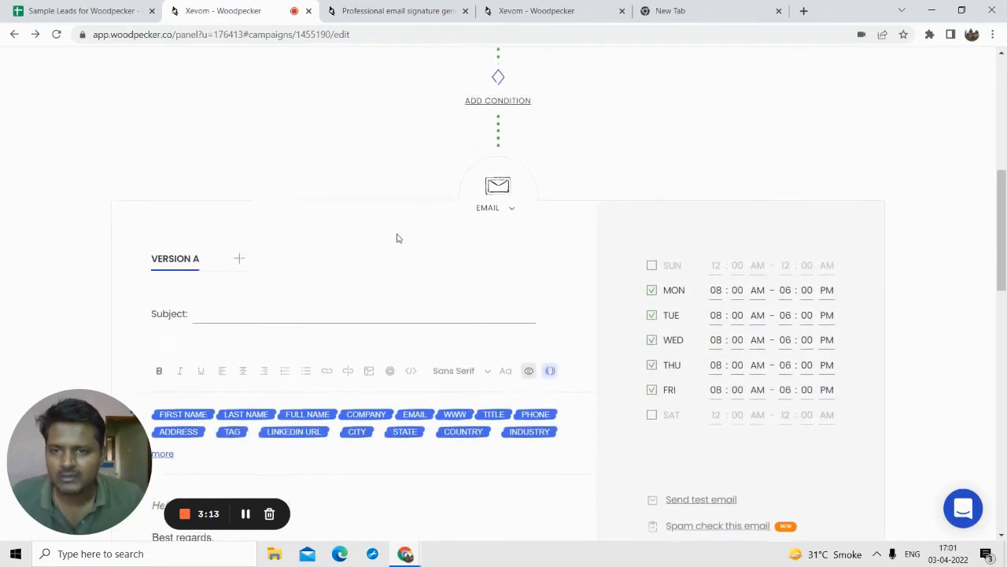
left_click(239, 194)
left_click(176, 194)
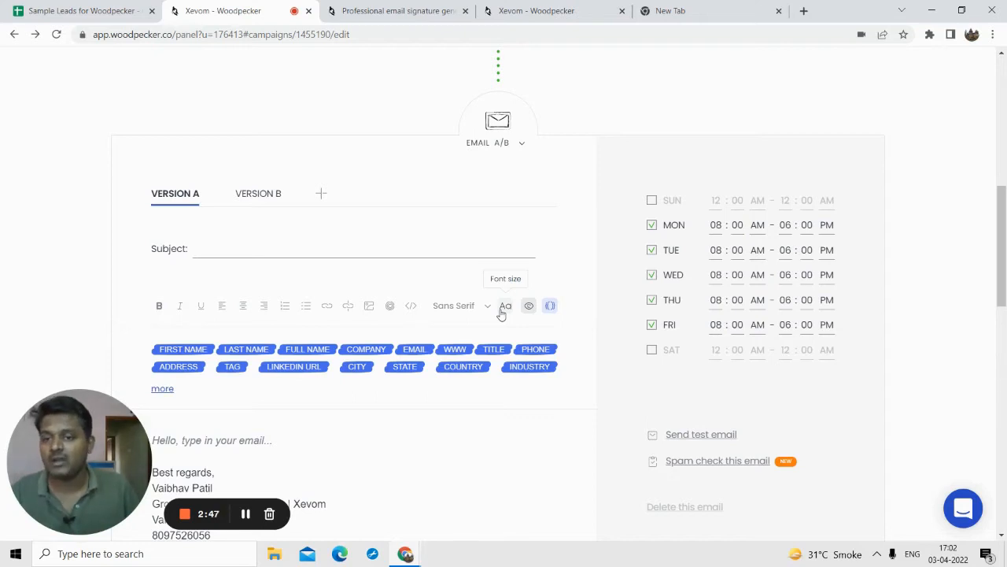
- Enable Sunday and Saturday as additional sending days in the first email's delivery schedule
left_click(207, 253)
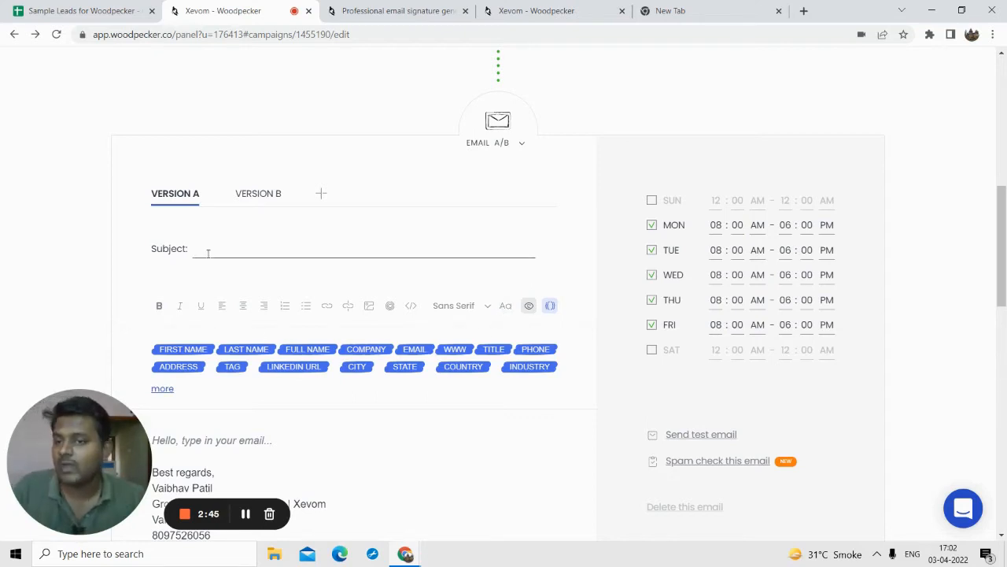
scroll(228, 267, "down", 1)
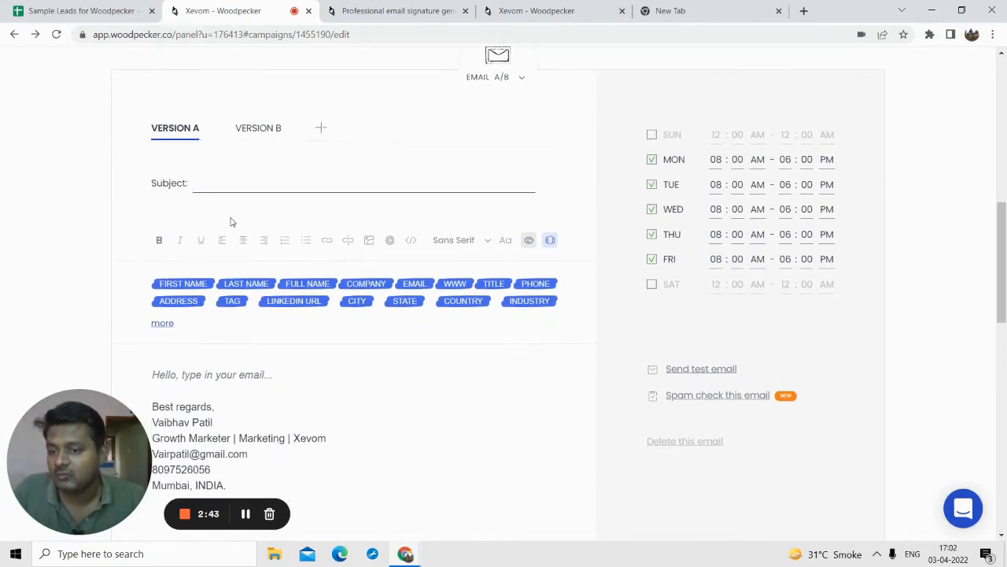
scroll(307, 291, "down", 1)
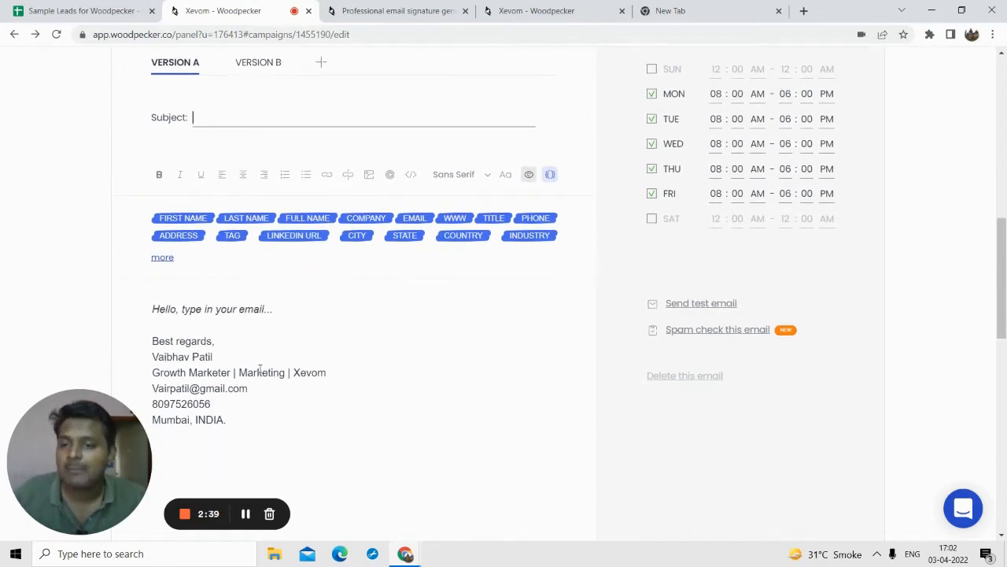
scroll(250, 366, "up", 3)
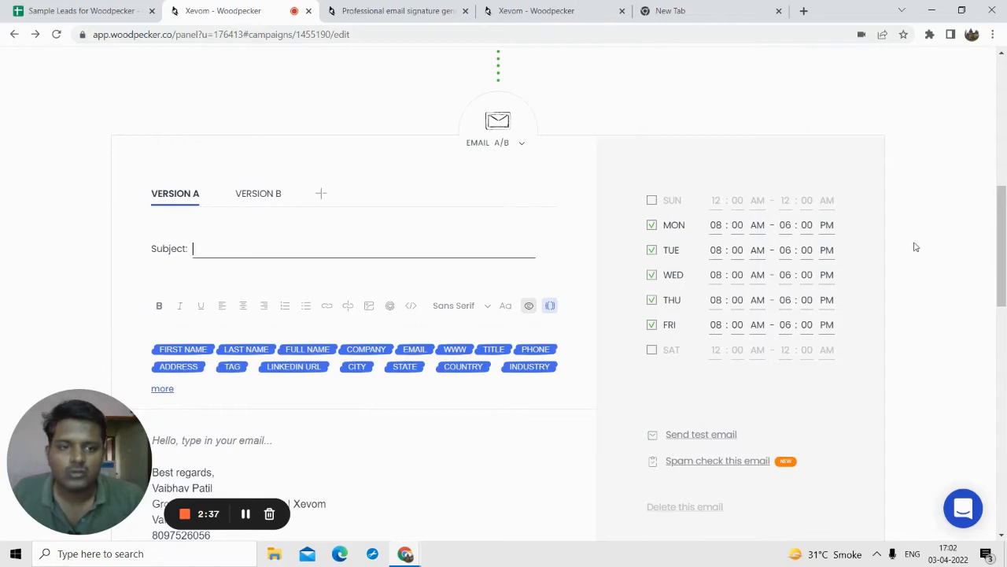
scroll(664, 284, "down", 1)
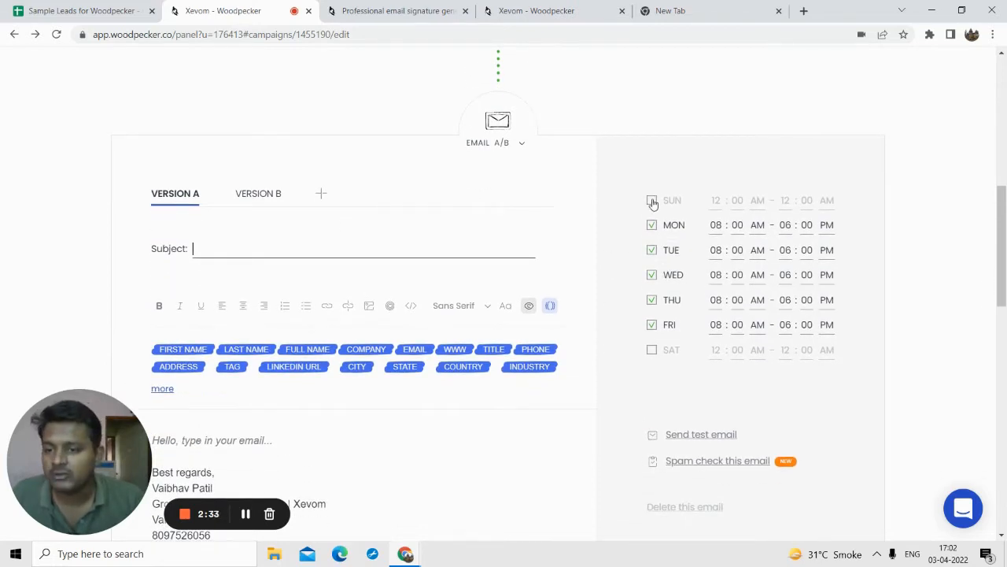
left_click(652, 202)
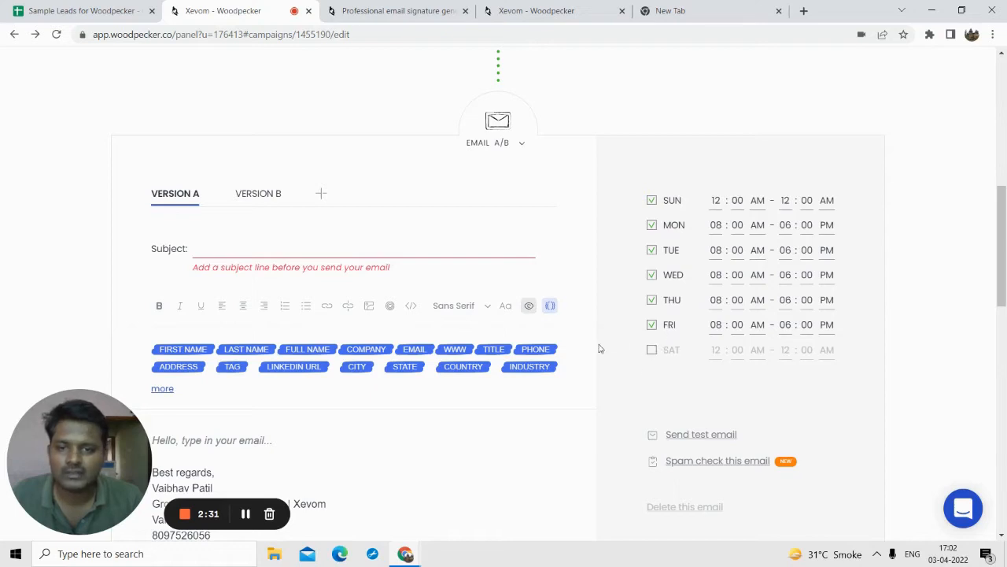
left_click(652, 350)
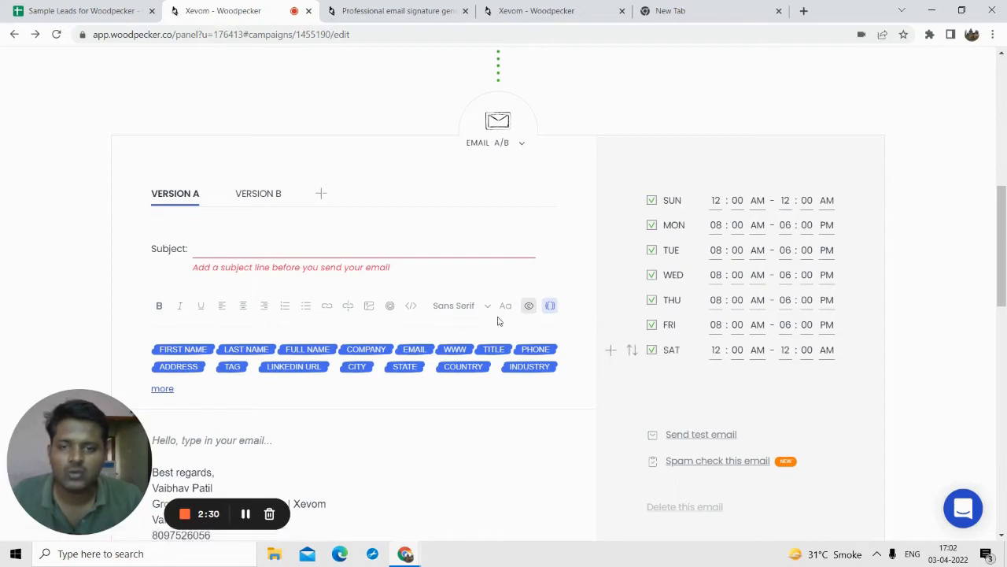
- Set the Version A subject to "SEO SERVICE FOR {{COMPANY}}", using the company snippet for the placeholder
left_click(262, 250)
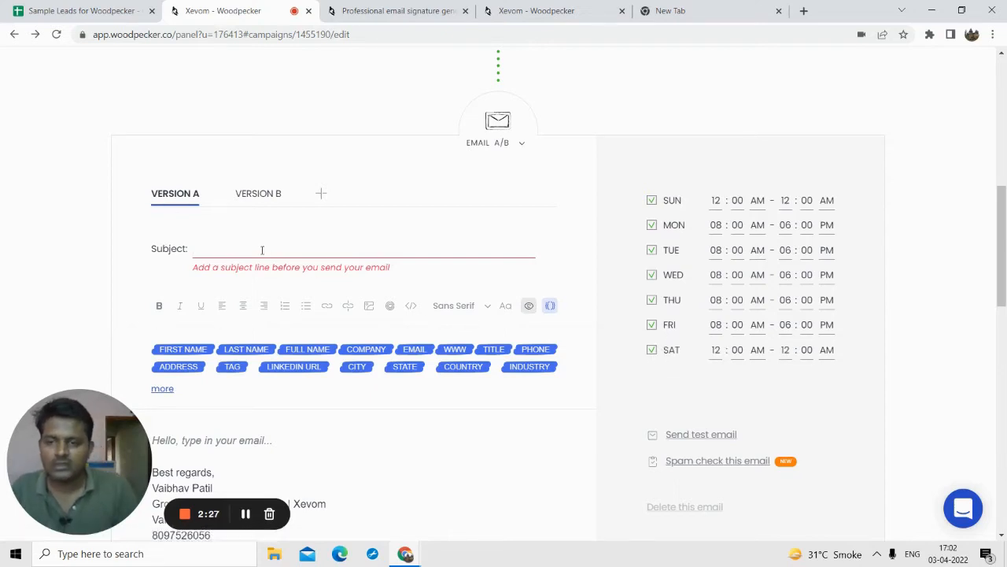
type("SEO SERVICE")
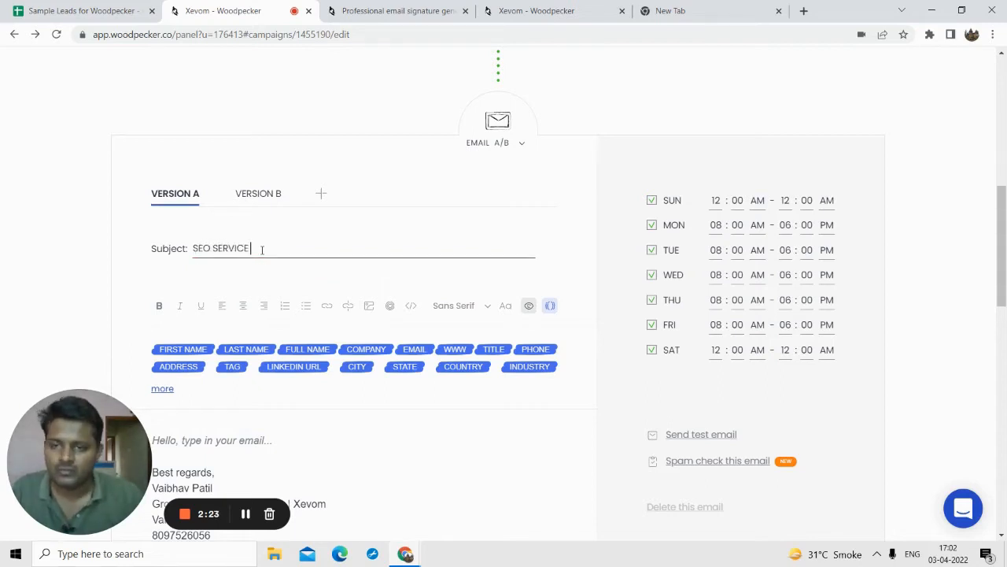
type(" FOR")
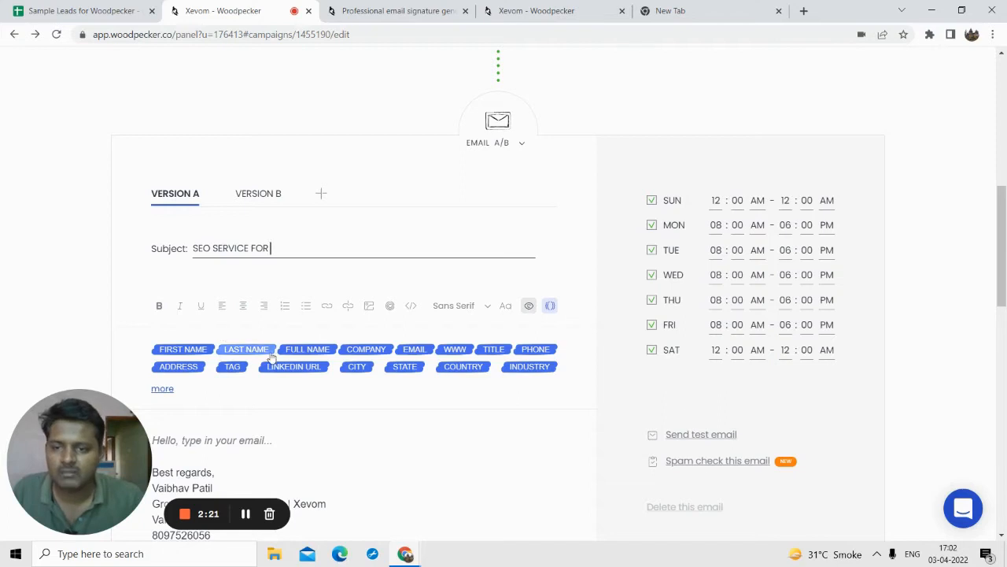
left_click(366, 349)
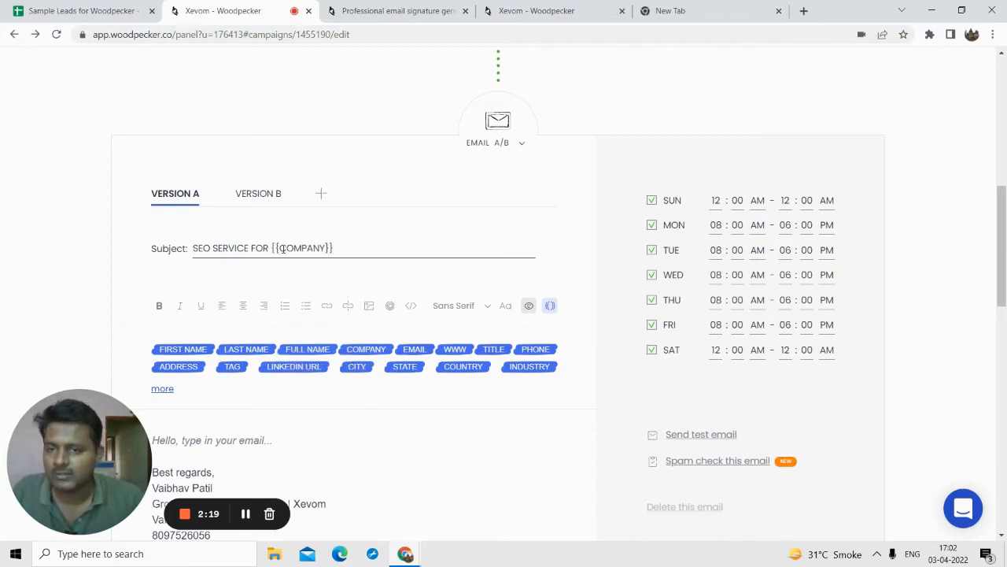
left_click_drag(272, 248, 333, 248)
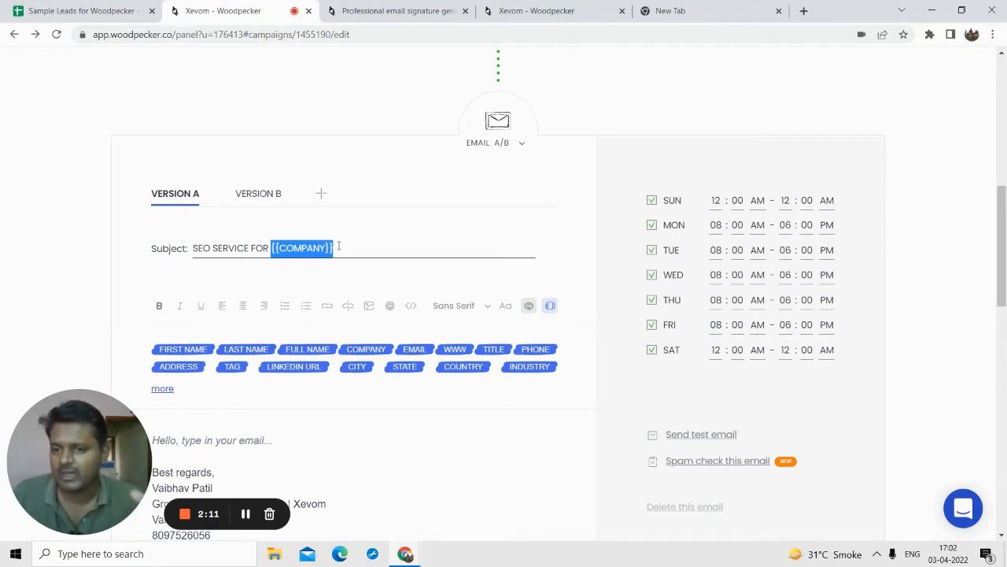
- Start the Version A email body with the greeting "Hi {{FIRST_NAME}}", using the first name snippet
scroll(252, 241, "down", 3)
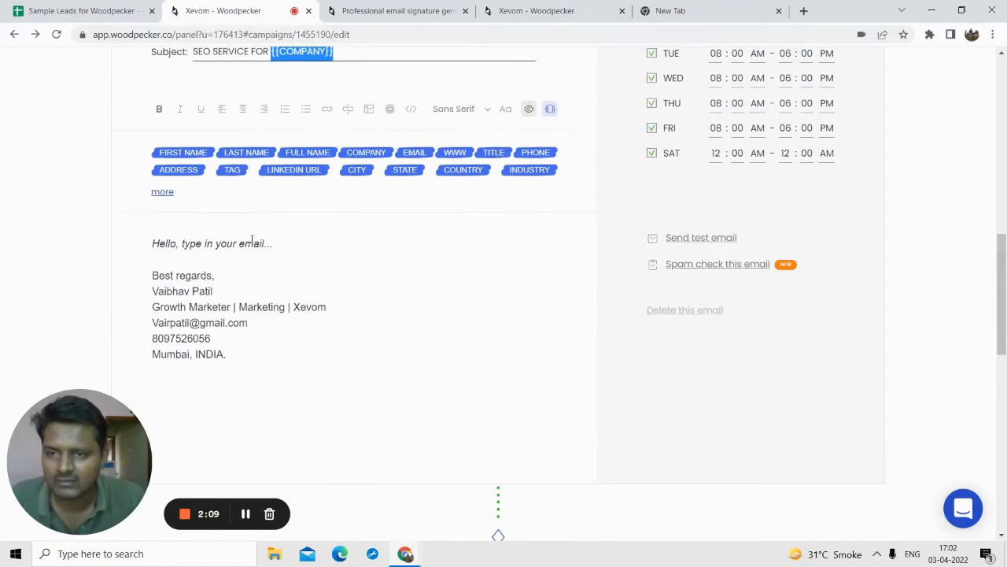
left_click(276, 248)
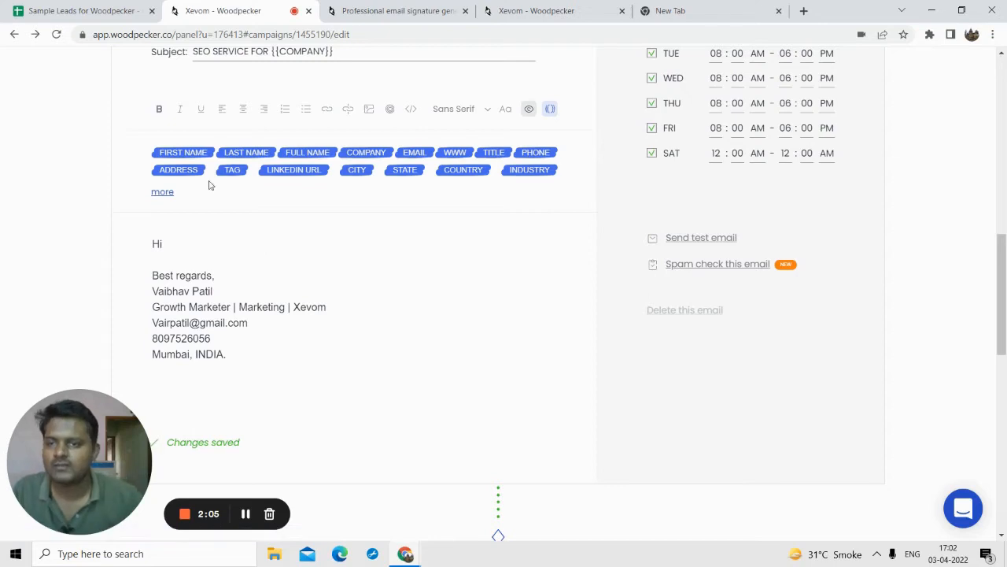
left_click(188, 152)
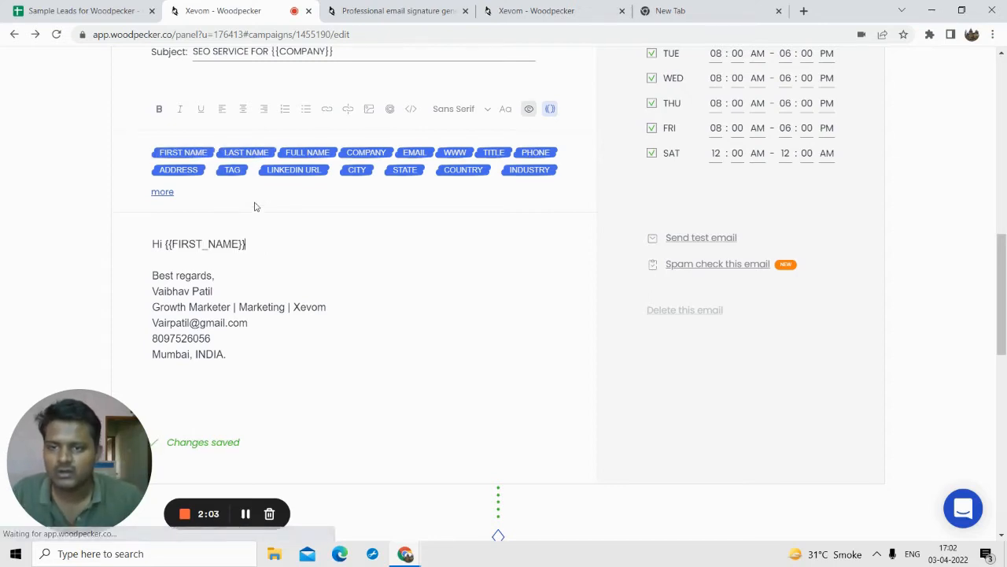
key("Return")
key("Return")
- Write the question "Are you interested in SEO service?" below the greeting in the email body
type("Ar")
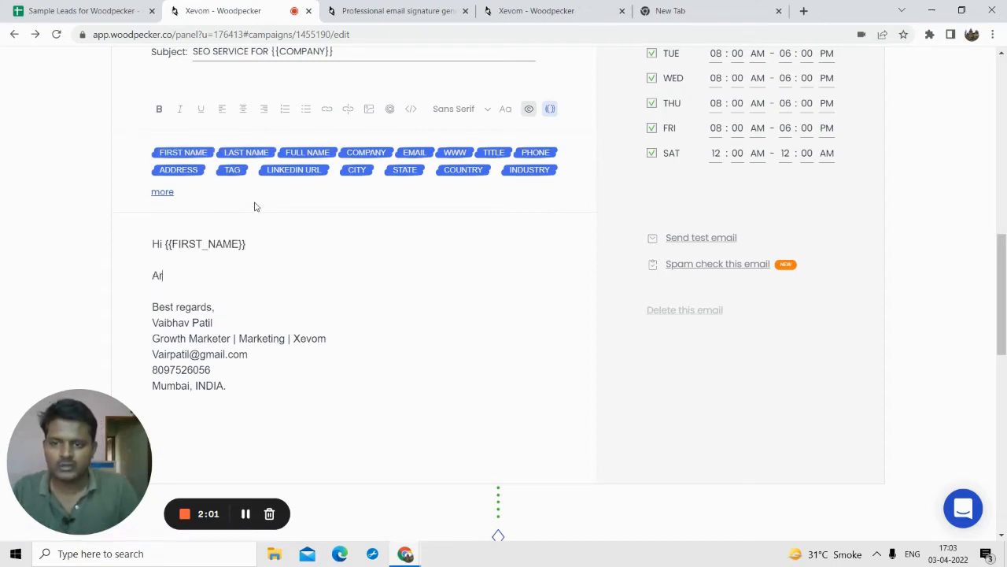
type("e yoyu u ")
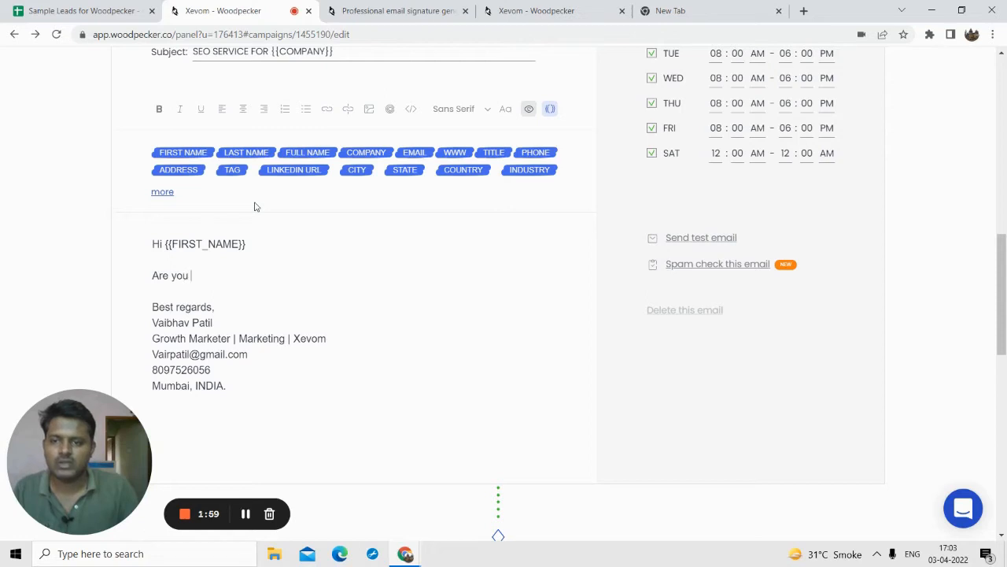
type("iN")
key("BackSpace")
type("n")
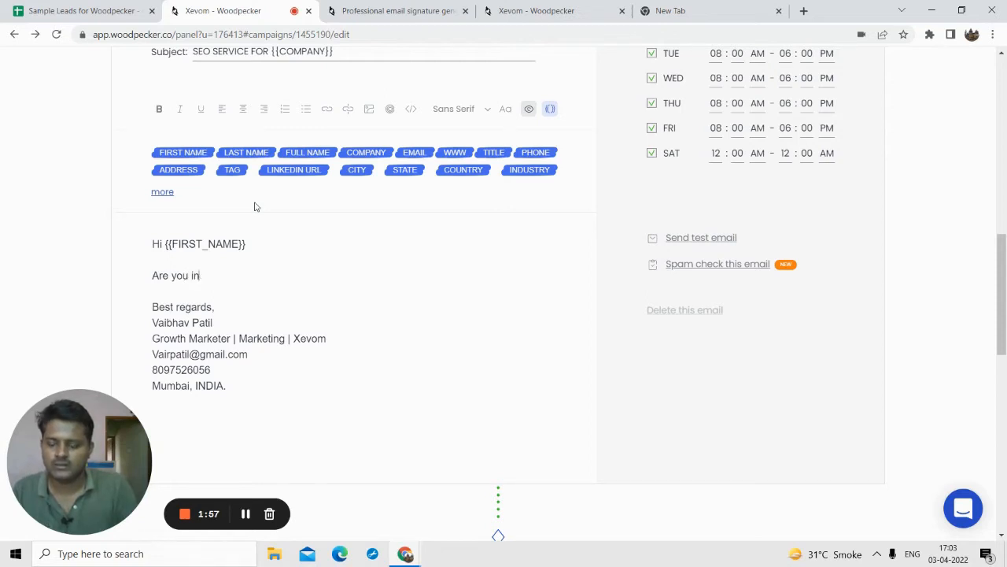
type("terested in S")
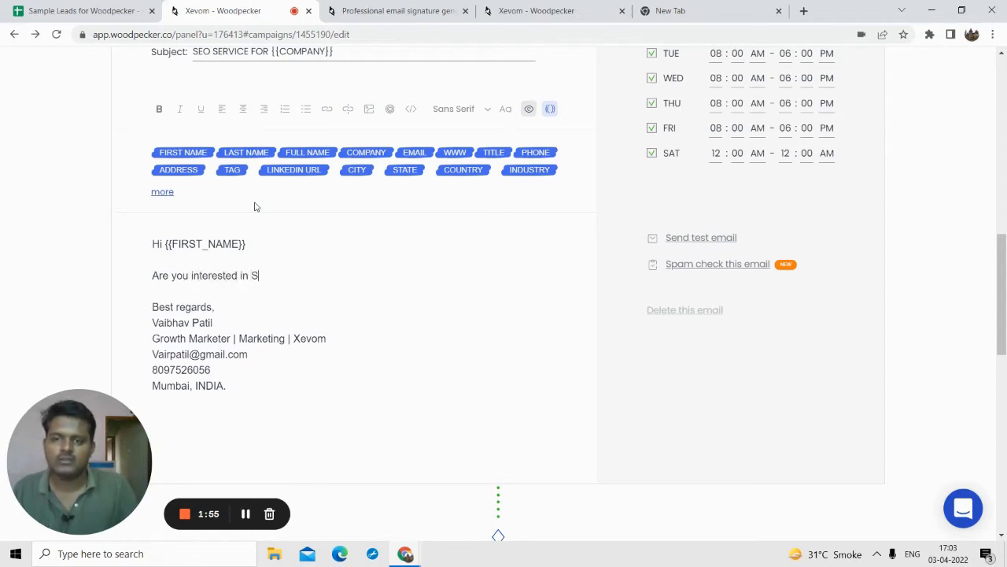
type("EO service?")
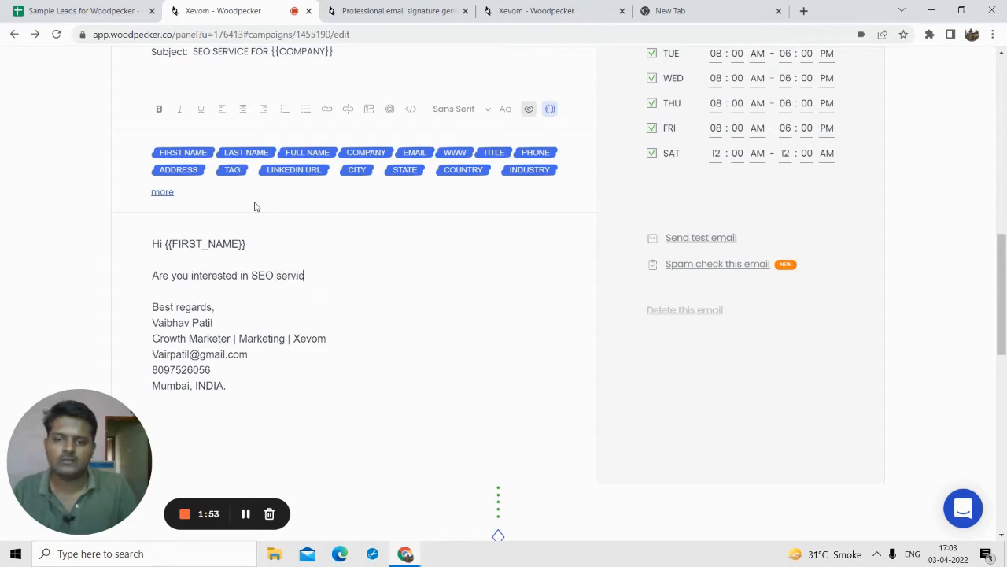
- Add the line "Let me know." above the signature and review the Version A email with its signature block
key("Return")
key("Return")
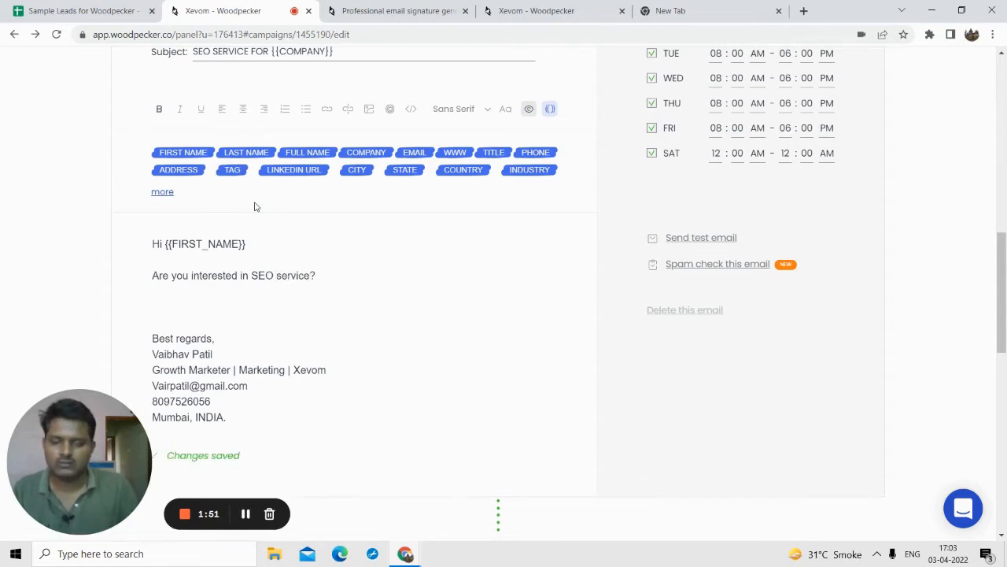
type("Let me kn")
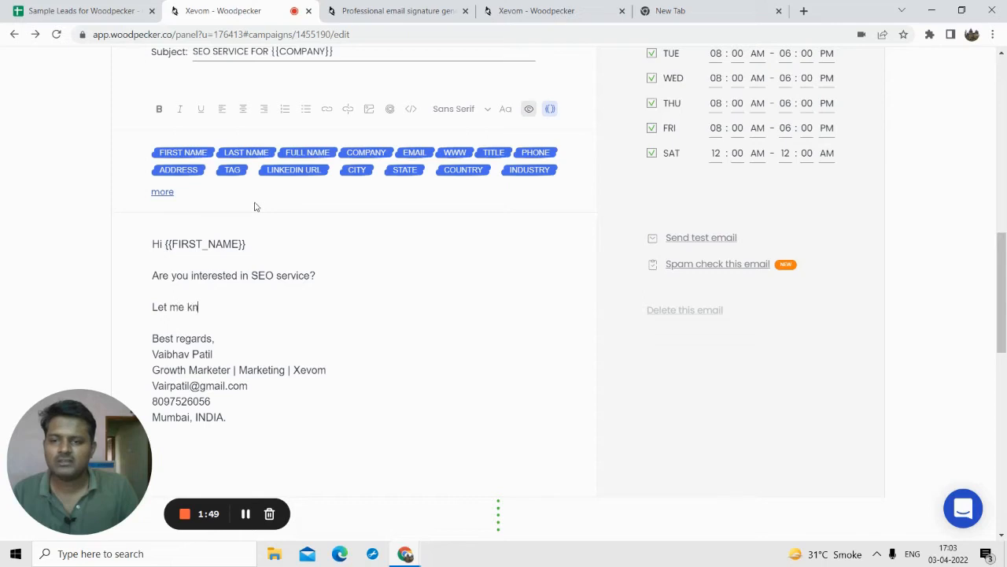
type("ow.")
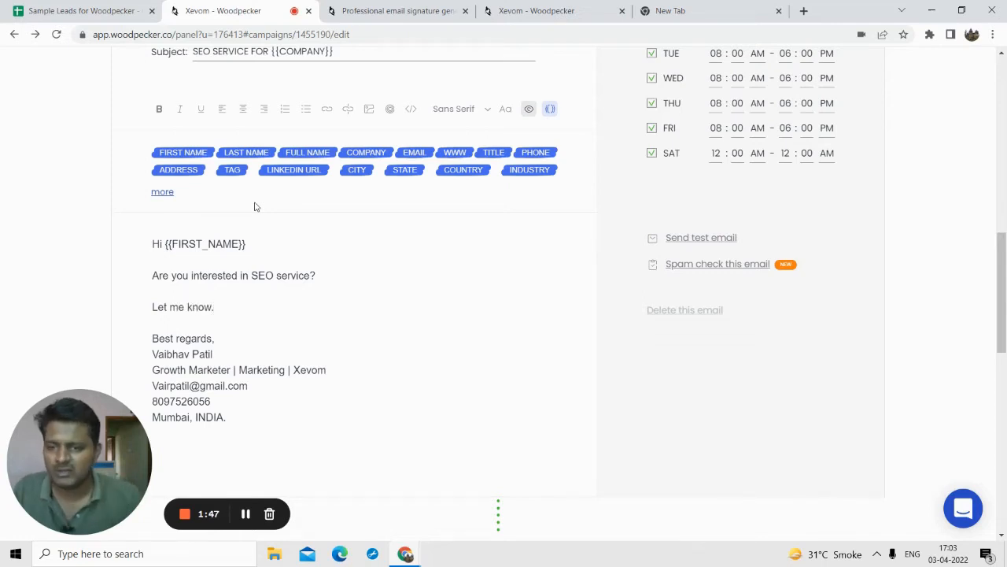
scroll(205, 236, "down", 1)
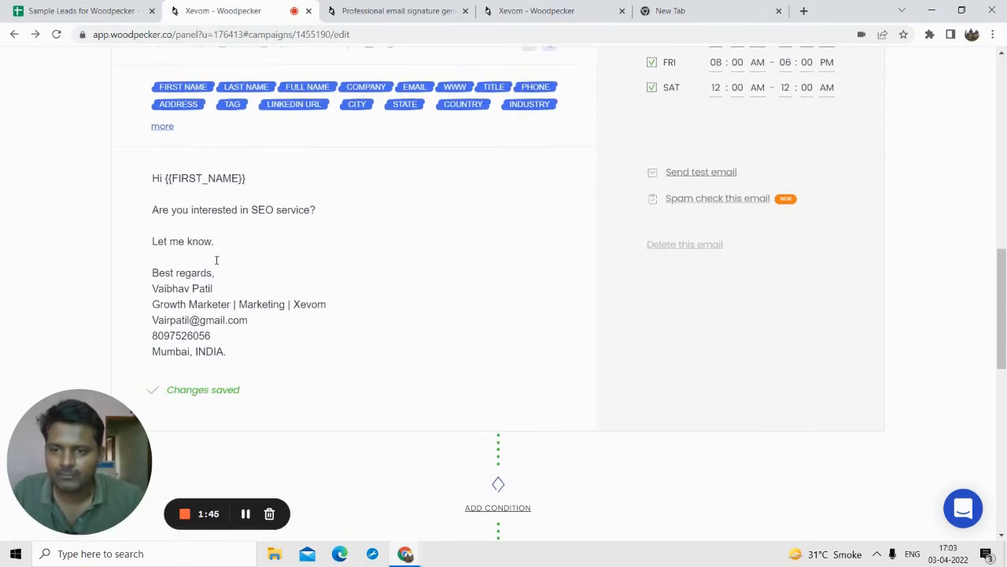
left_click_drag(152, 272, 234, 351)
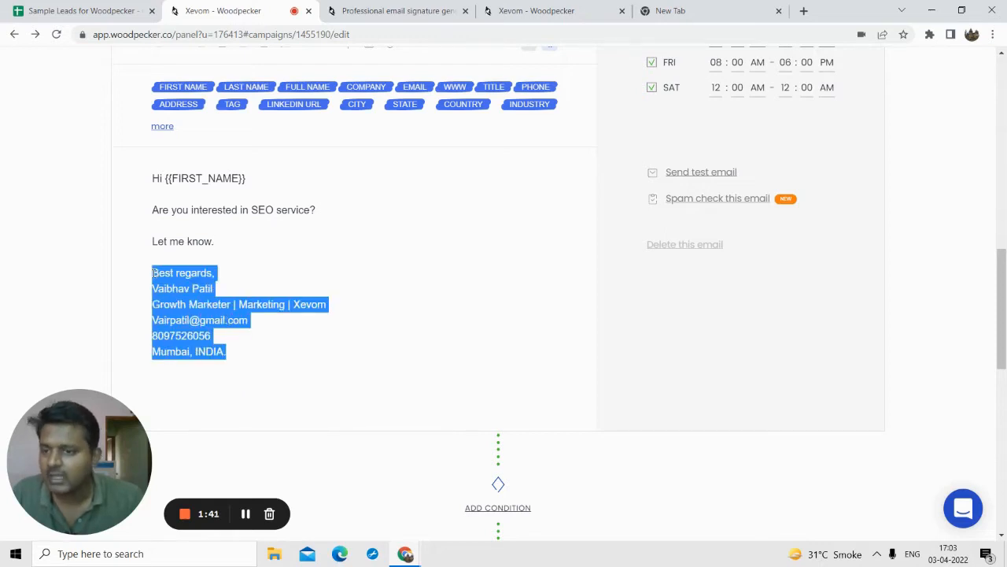
scroll(229, 284, "up", 2)
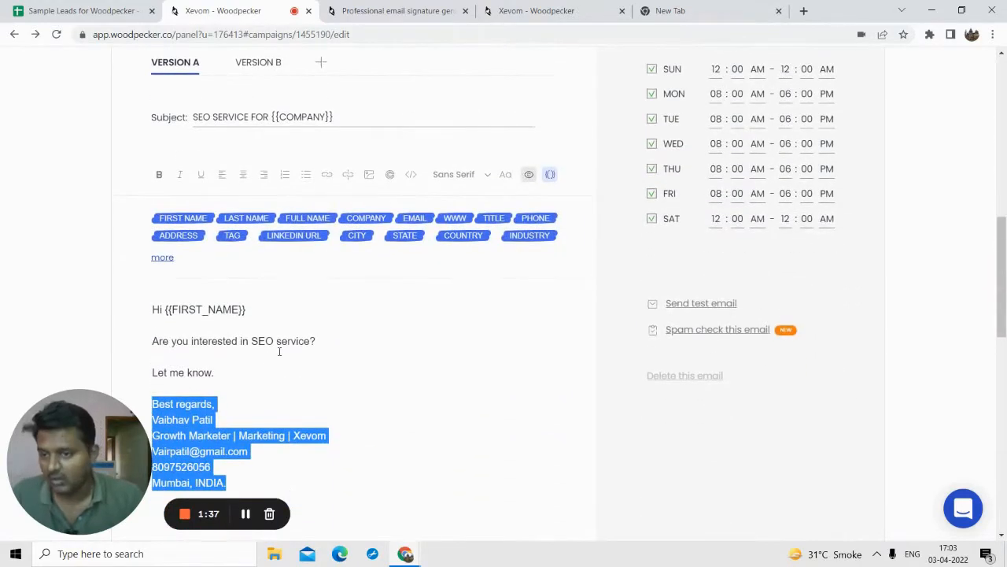
- Switch to the Version B email and set its subject to "SEO services that works"
scroll(344, 316, "down", 2)
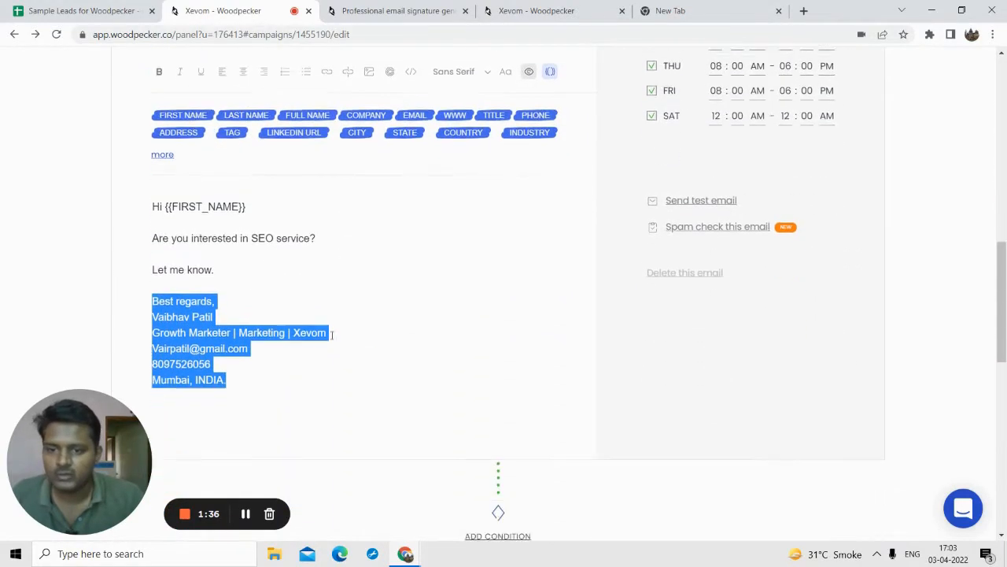
left_click(276, 349)
scroll(290, 294, "up", 1)
scroll(289, 295, "up", 2)
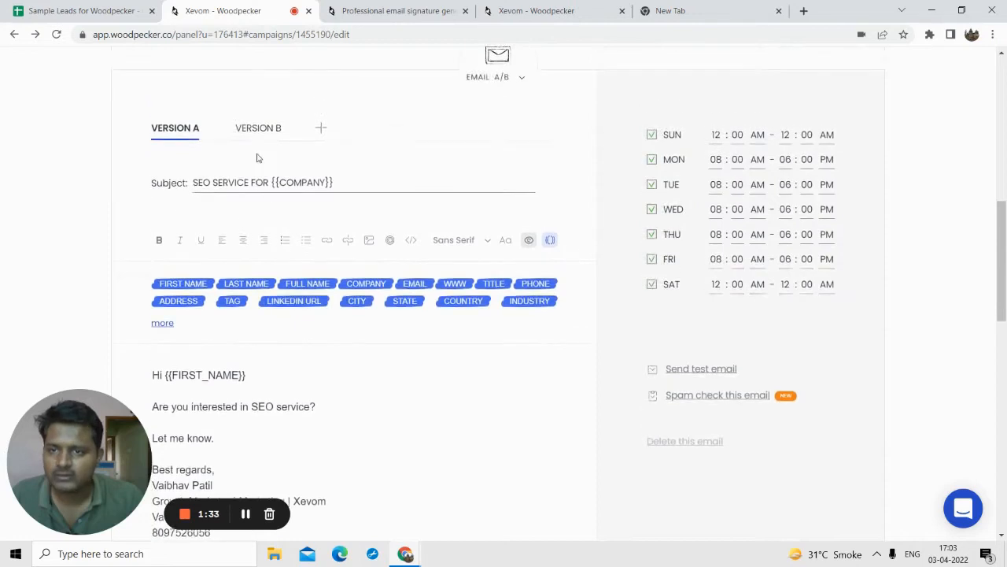
left_click(260, 129)
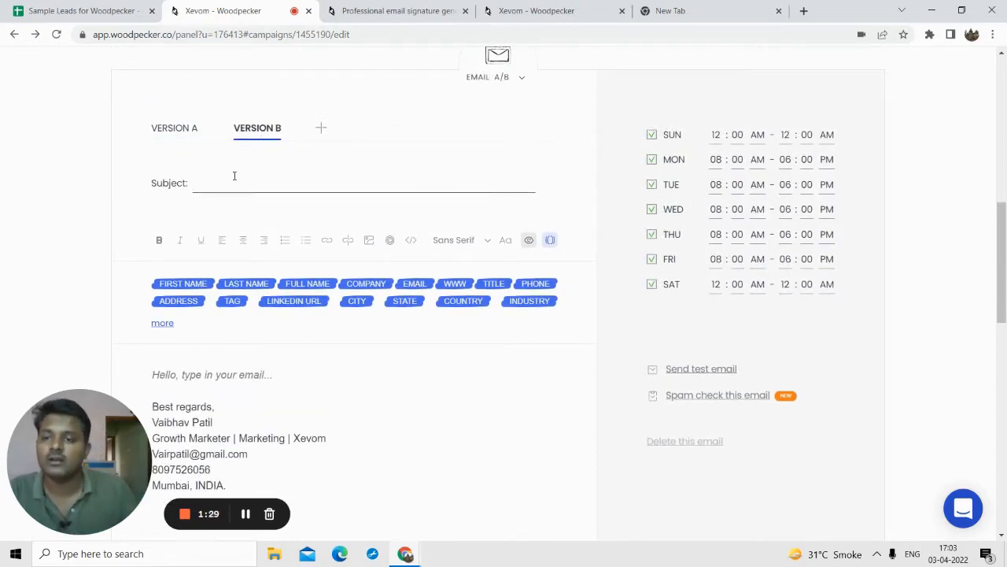
type("SEO s")
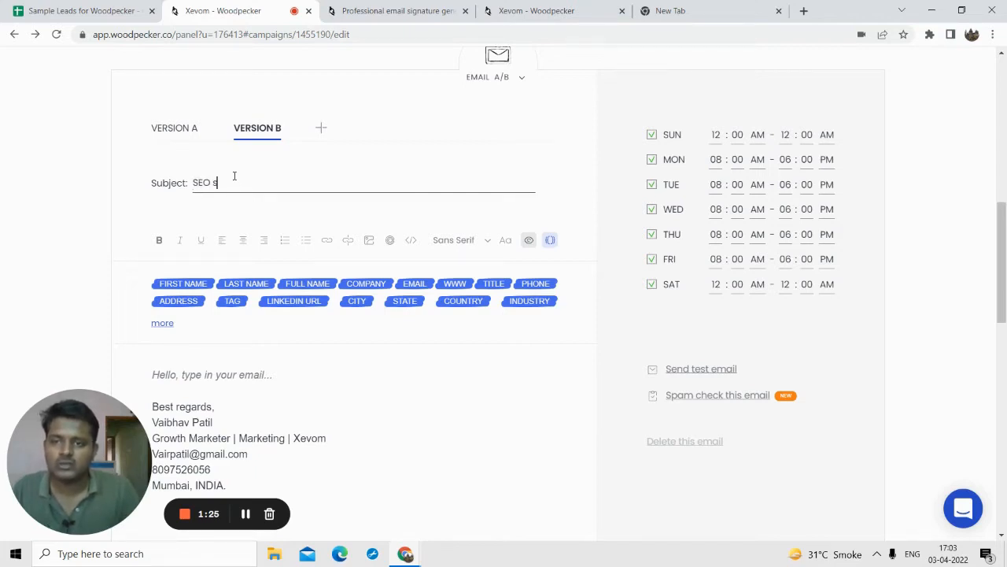
type("ervices that works")
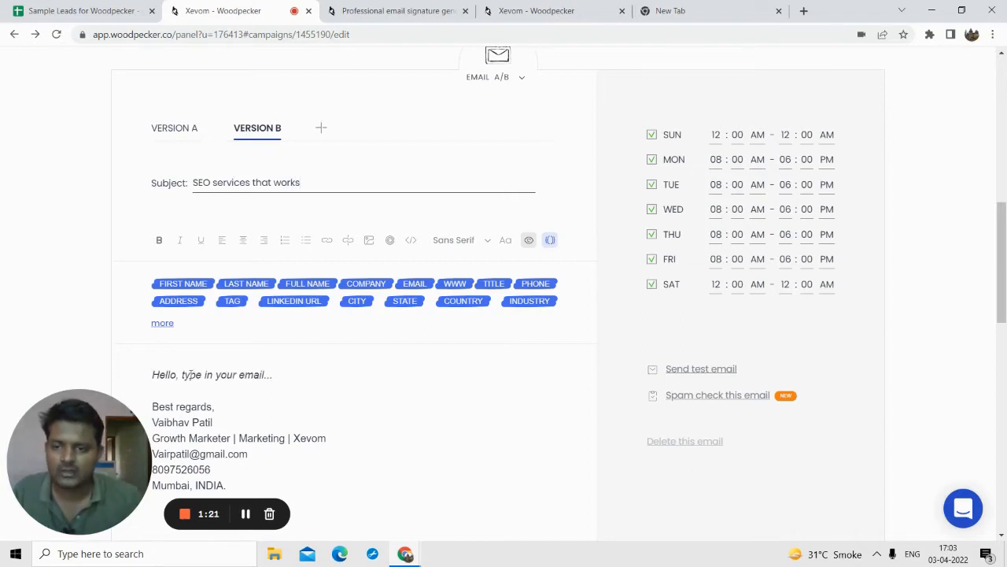
- Start the Version B email body with the greeting "Hi {{FIRST_NAME}}," using the first name snippet
left_click(190, 374)
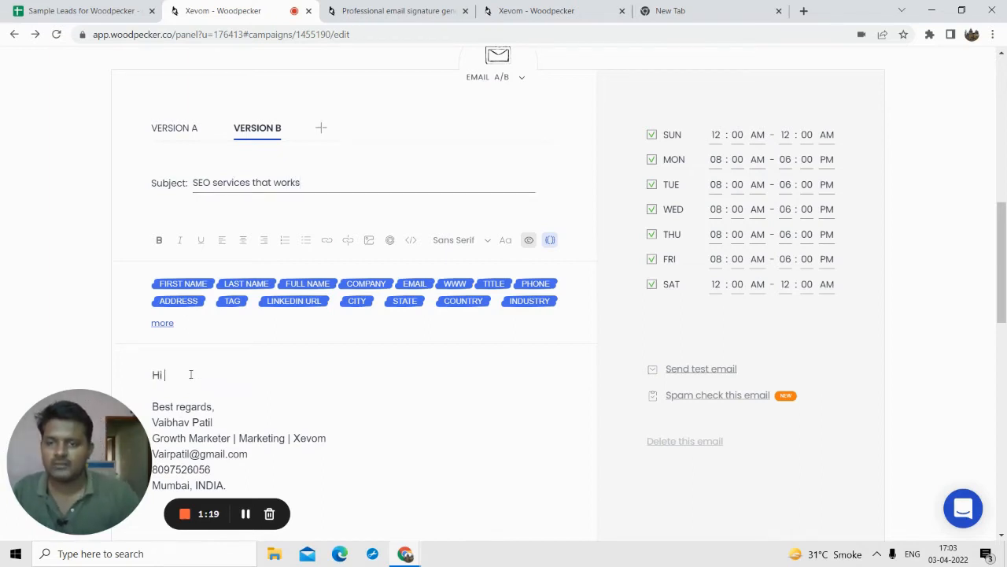
type("Hi")
left_click(189, 285)
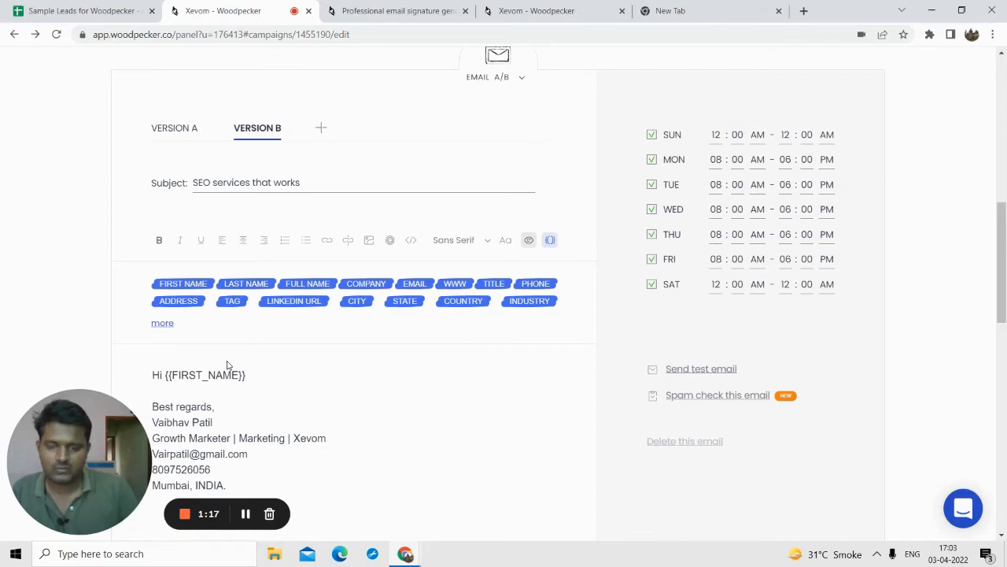
type(",")
key("Return")
key("Return")
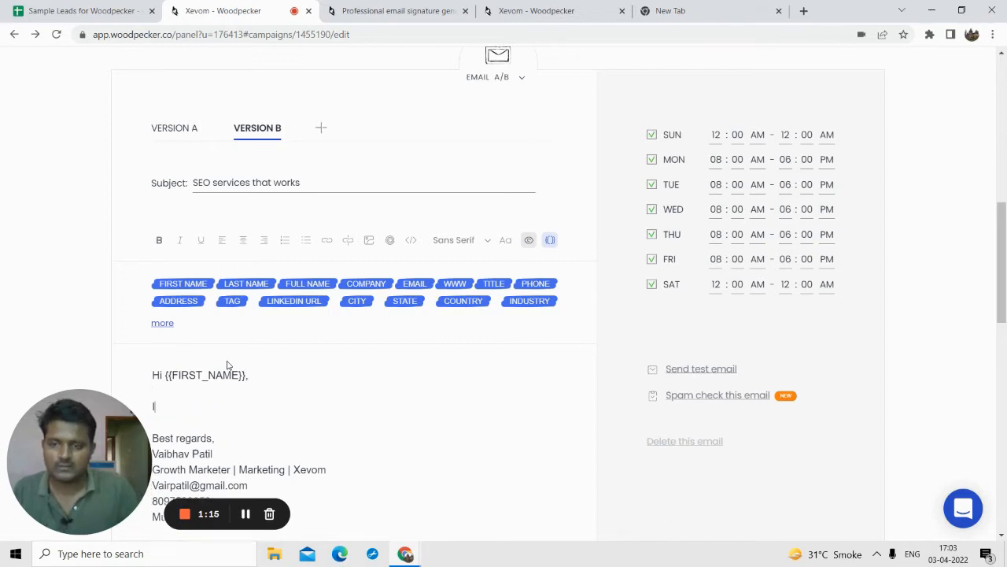
- Write "Is {{COMPANY}} interested in SEO service?" below the greeting using the company snippet, and add a "Thanks" line above the signature
type("Is")
left_click(366, 284)
scroll(381, 353, "down", 1)
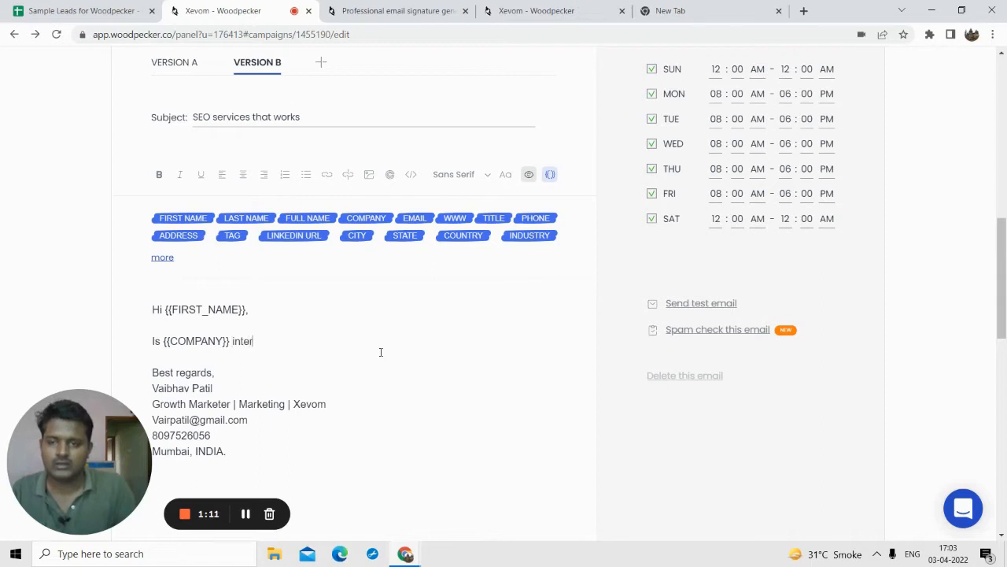
type("interested in S")
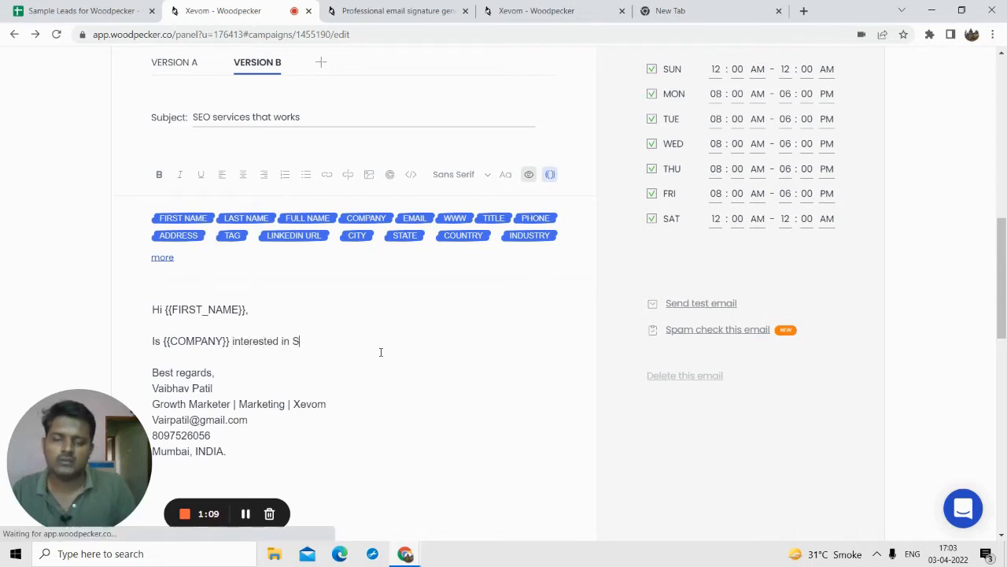
type("EOP")
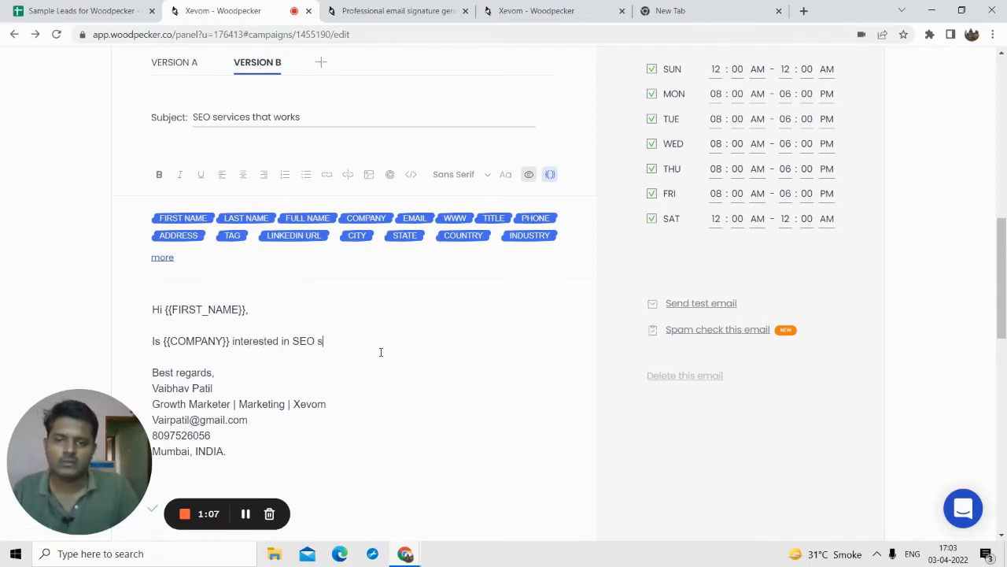
type(" service")
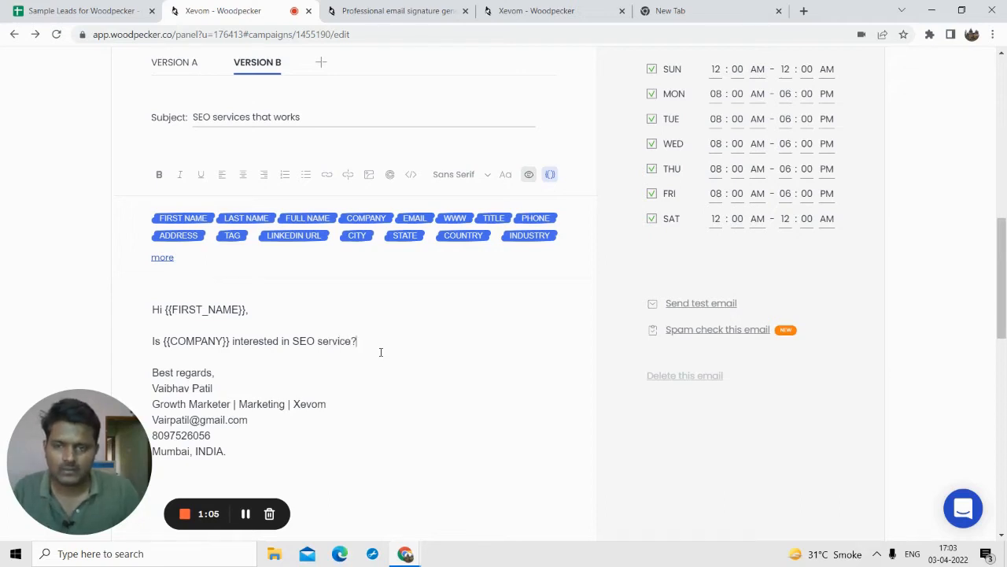
type("?")
key("Return")
key("Return")
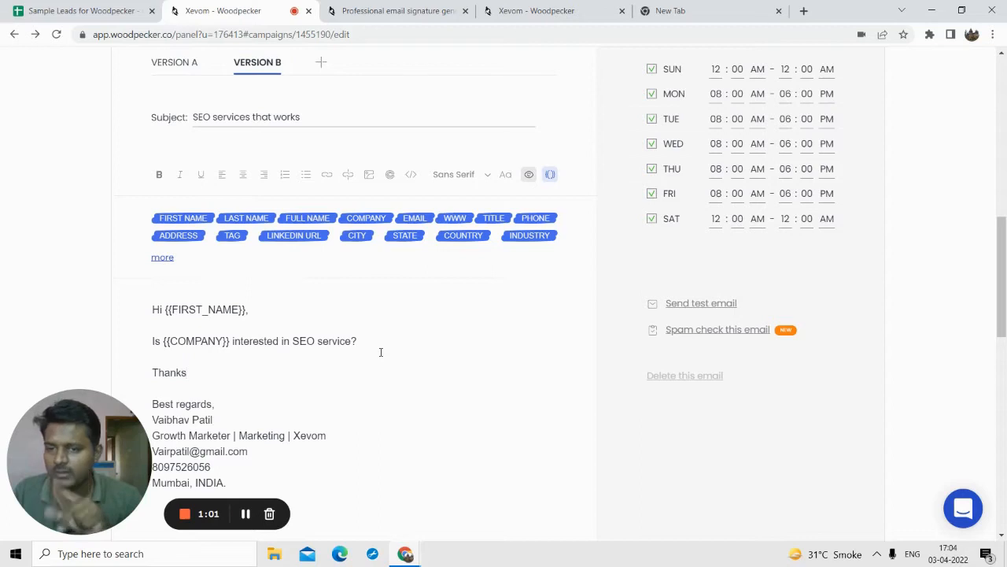
- Review the Version B email, its sending schedule and follow-up options, and examine the Calendly link dialog without adding a link
scroll(378, 346, "up", 1)
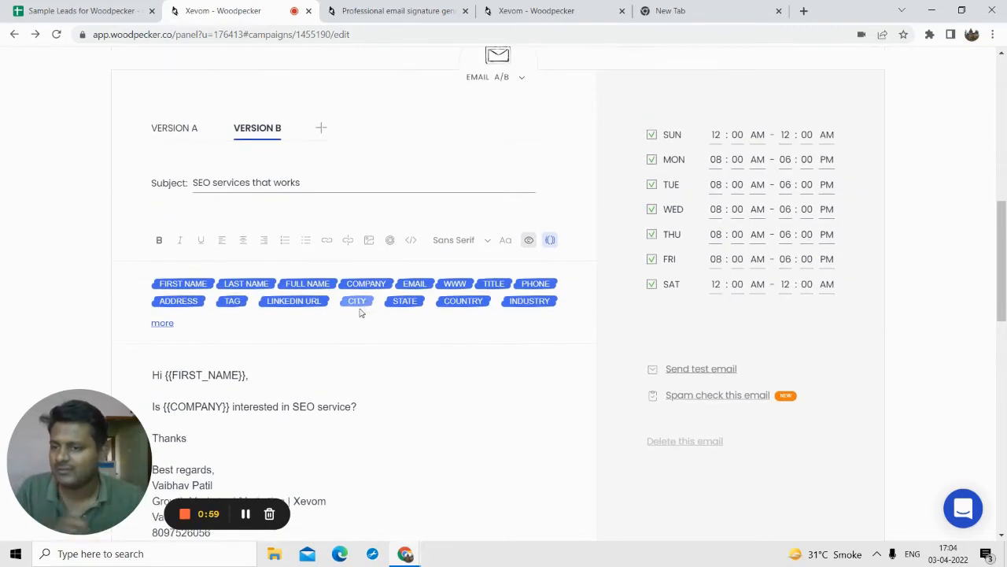
scroll(363, 318, "down", 2)
scroll(674, 134, "up", 2)
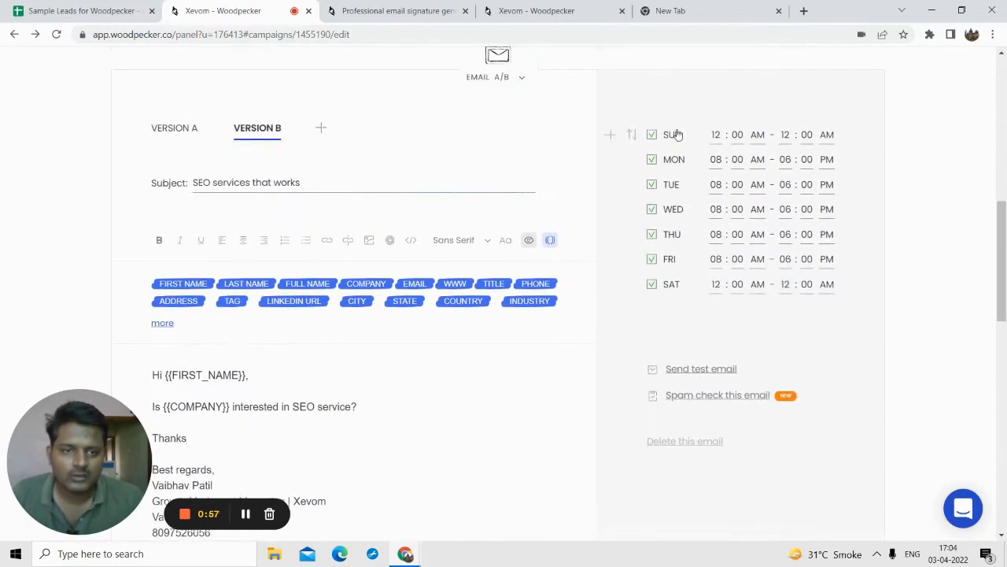
scroll(697, 251, "down", 4)
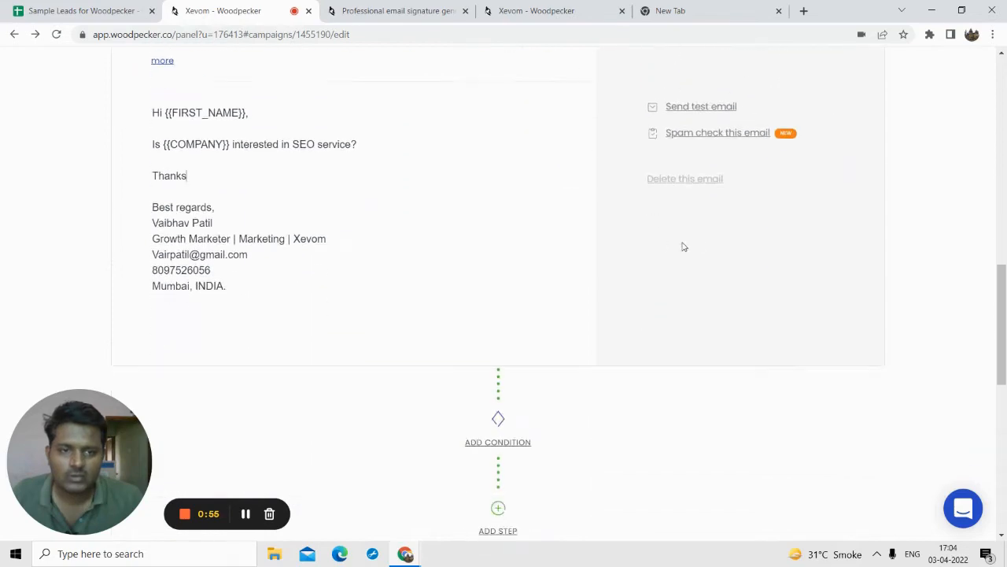
scroll(329, 296, "down", 1)
scroll(329, 295, "up", 4)
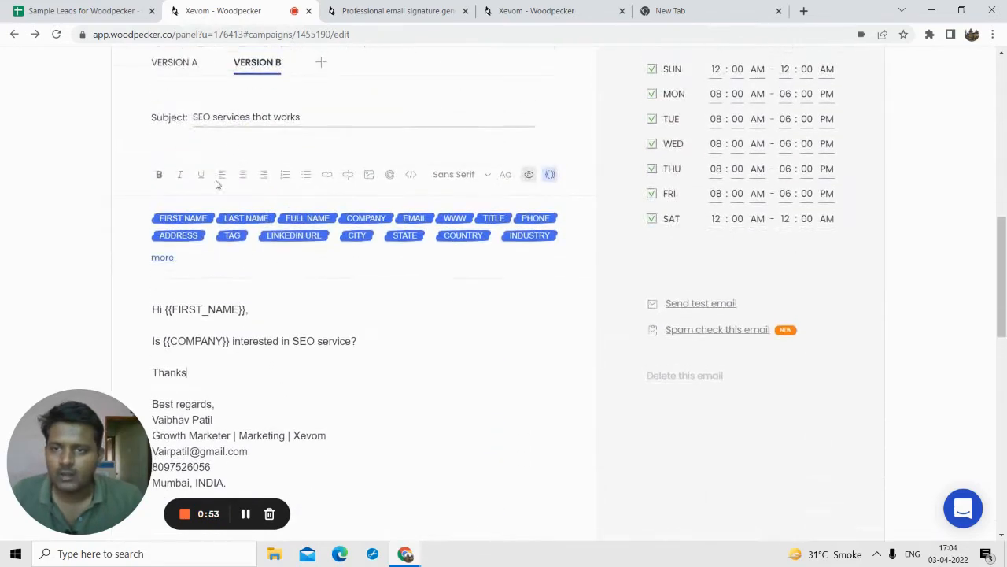
scroll(214, 239, "up", 1)
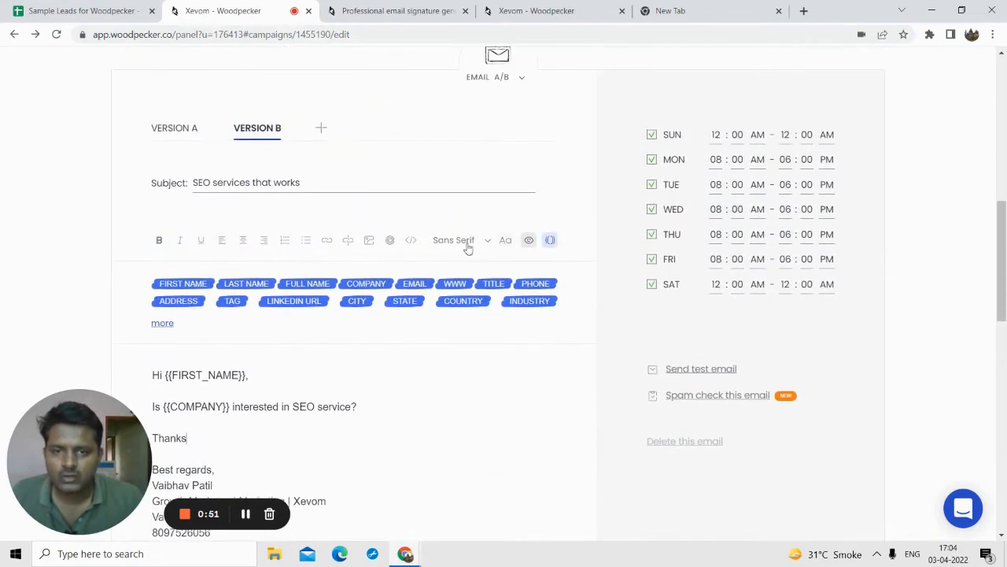
left_click(389, 243)
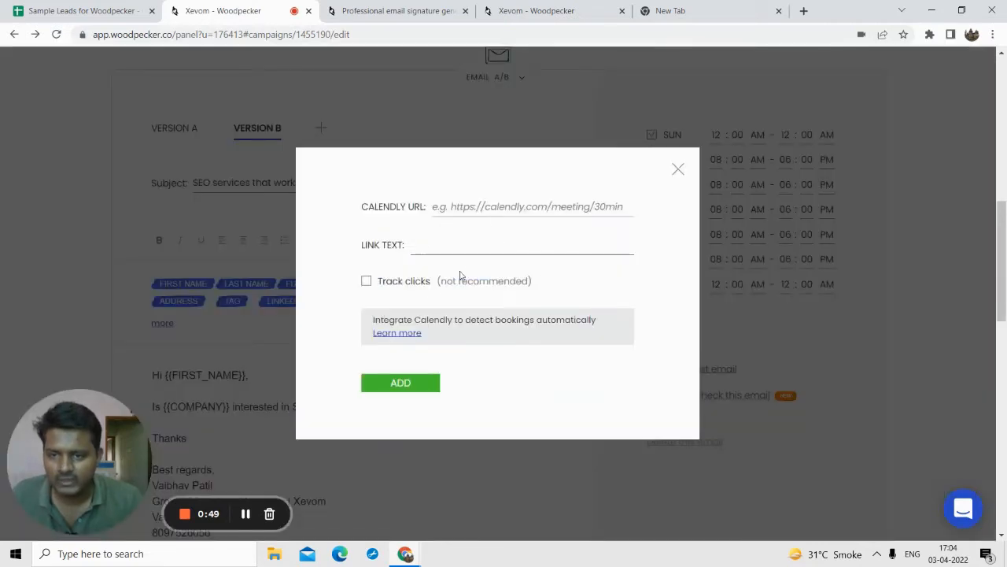
left_click(678, 169)
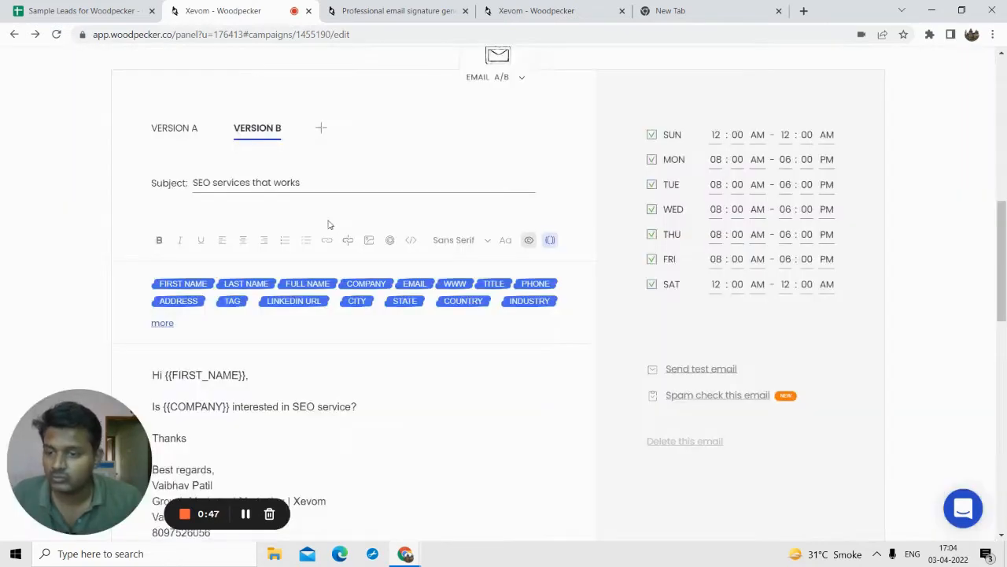
- Return to the Version A email and highlight its signature block for review
left_click(183, 136)
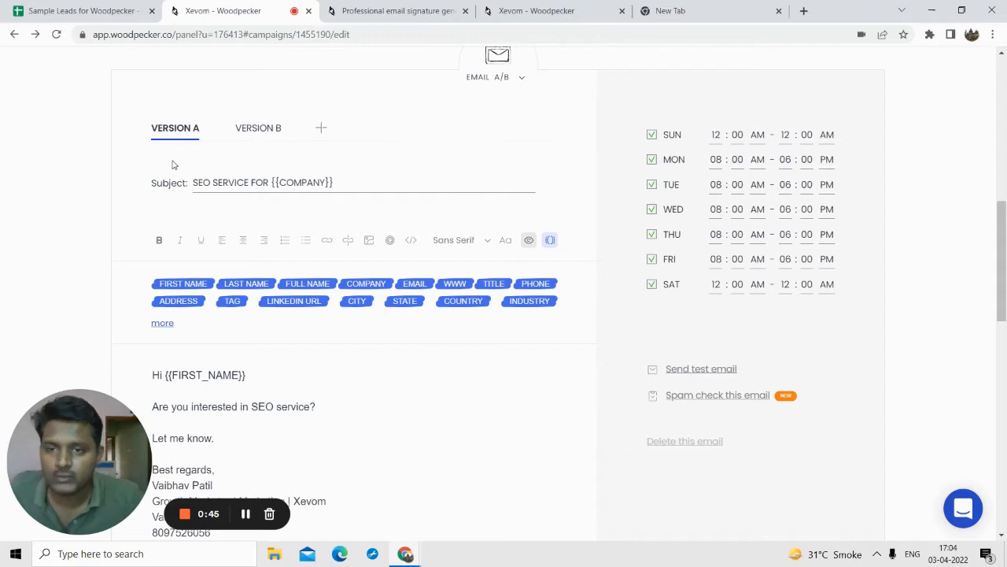
scroll(342, 157, "down", 4)
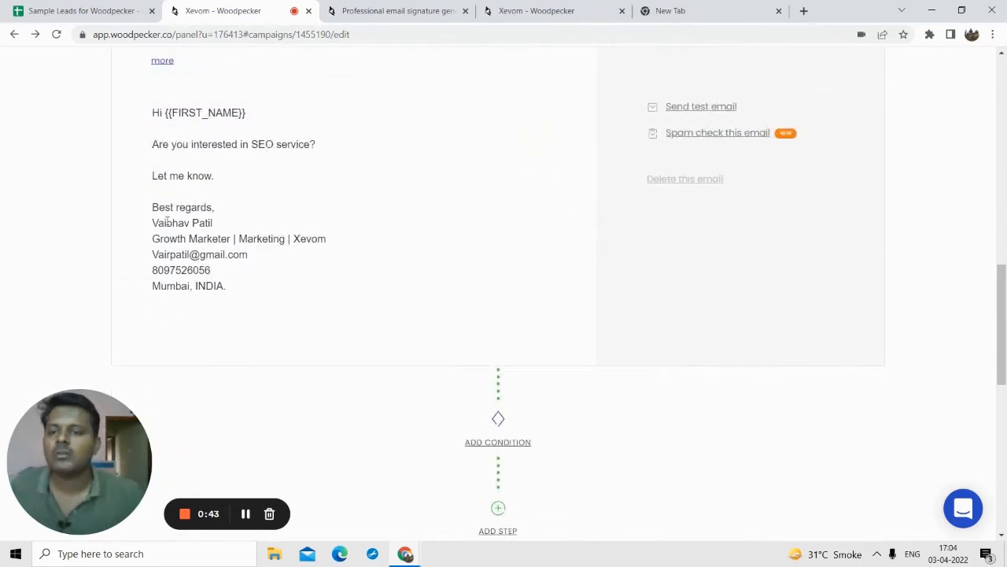
left_click_drag(155, 207, 224, 285)
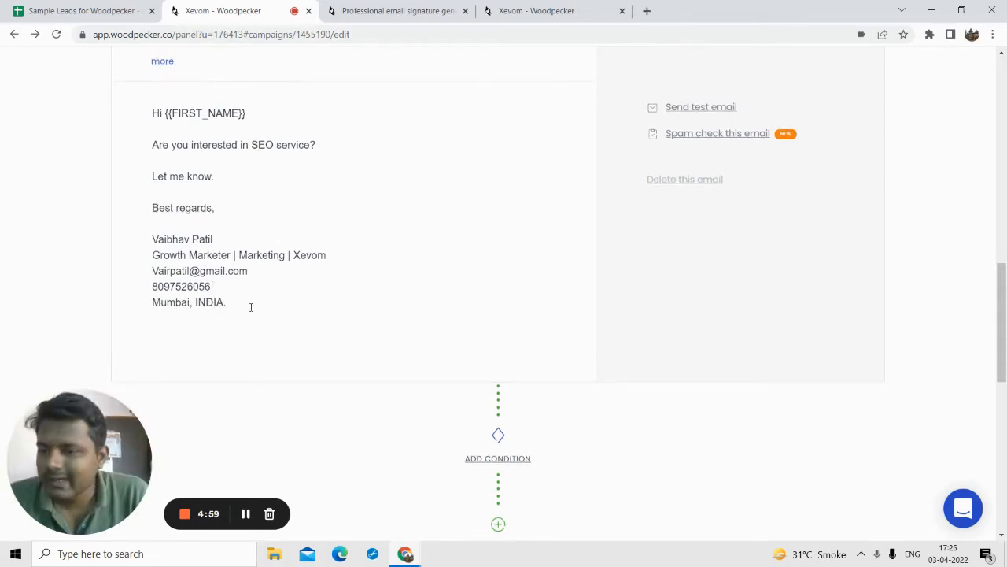
- Open the connected Google email account's general settings from the account settings and start editing its signature
scroll(425, 321, "up", 10)
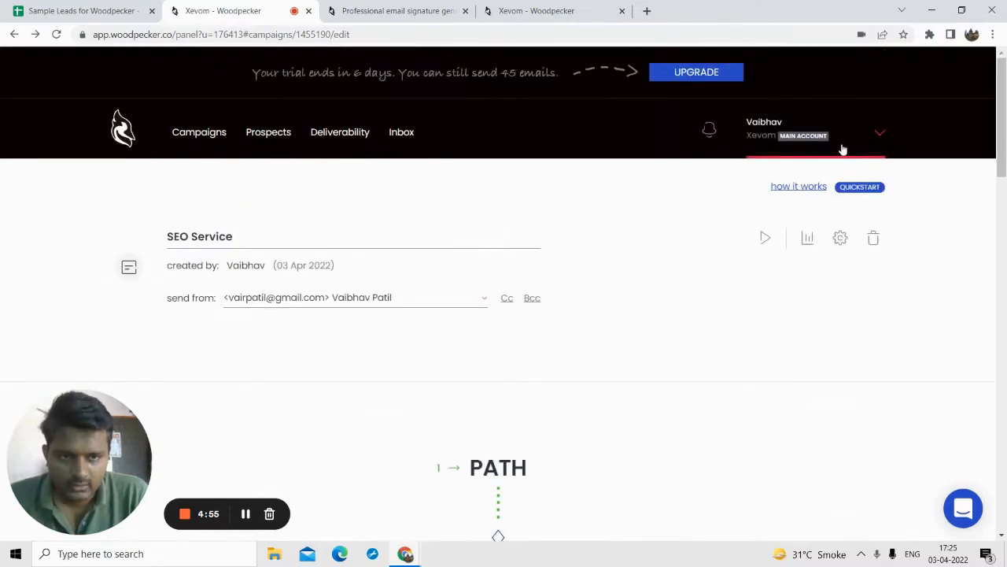
left_click(822, 143)
left_click(802, 174)
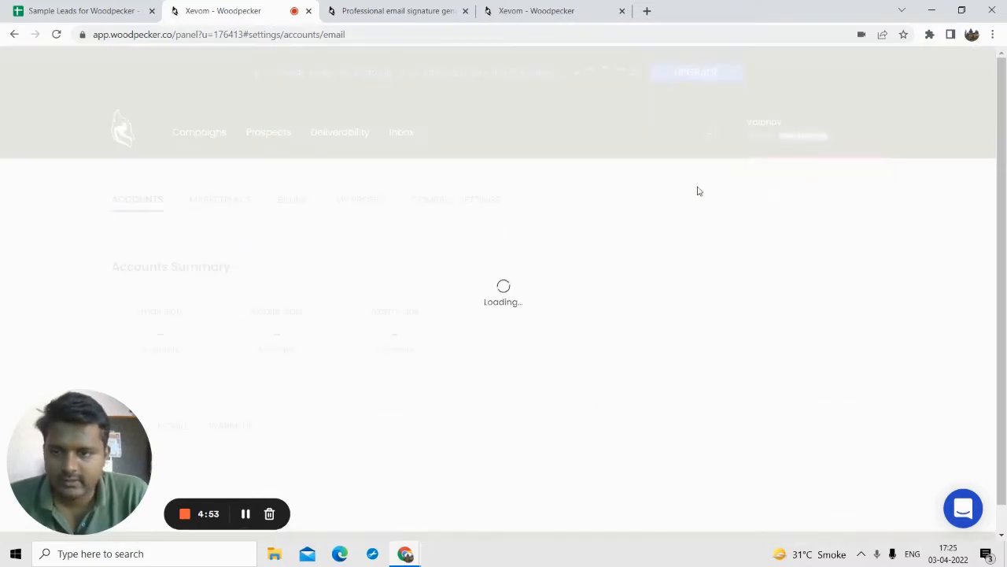
scroll(507, 306, "down", 3)
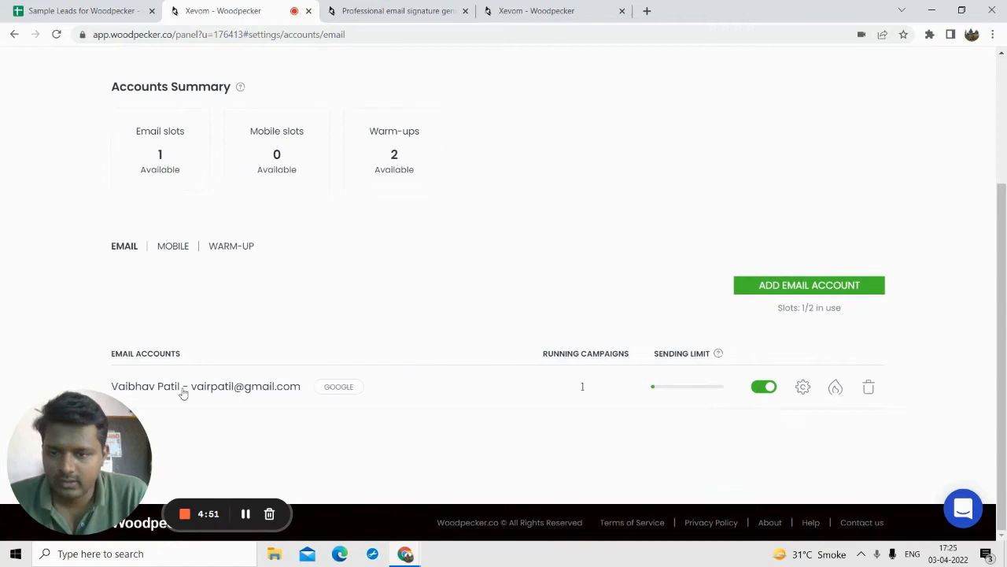
left_click(209, 387)
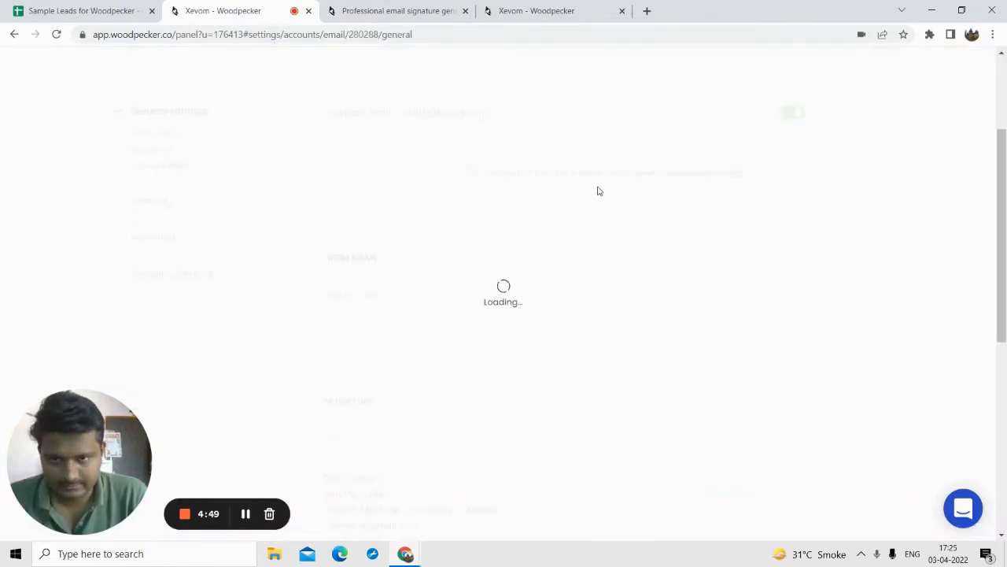
scroll(402, 359, "down", 3)
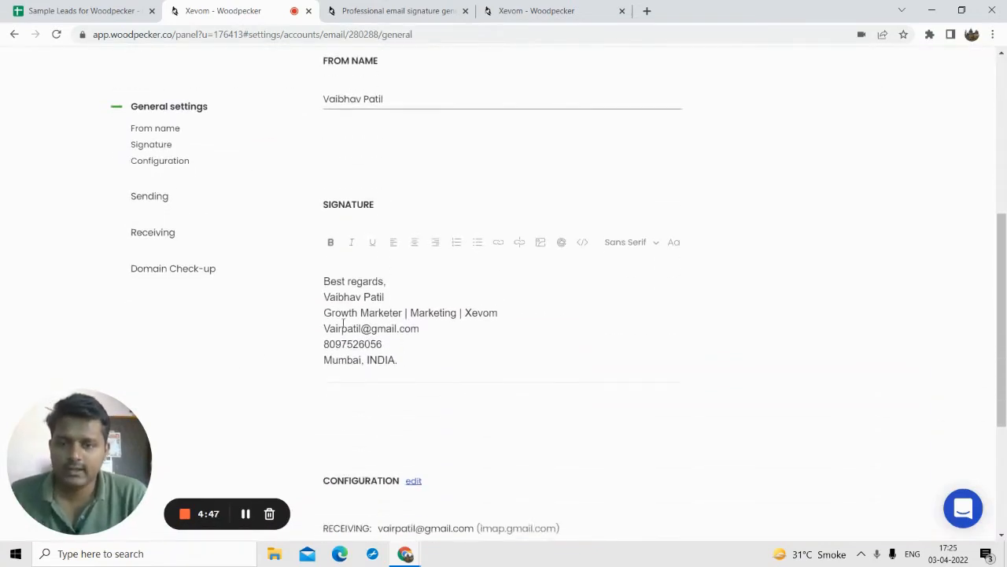
left_click(428, 356)
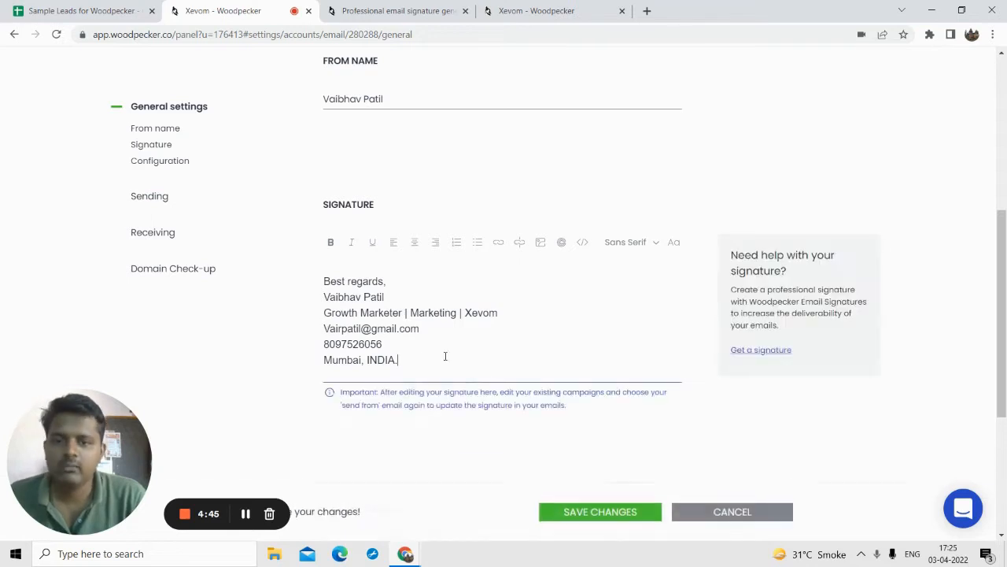
- Open the email signature generator from the signature help, browse its templates and choose the Plain text template
left_click(746, 351)
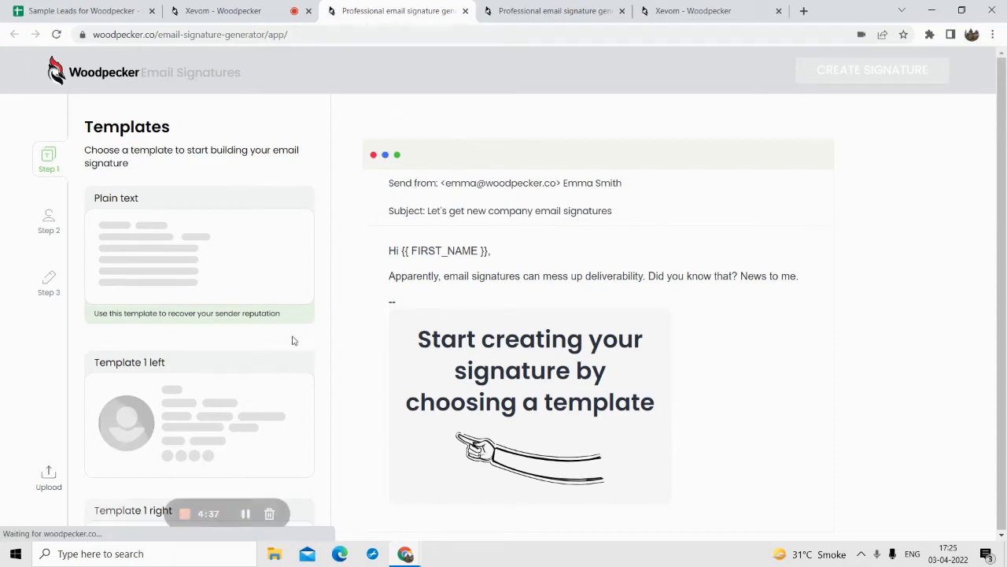
scroll(275, 354, "down", 1)
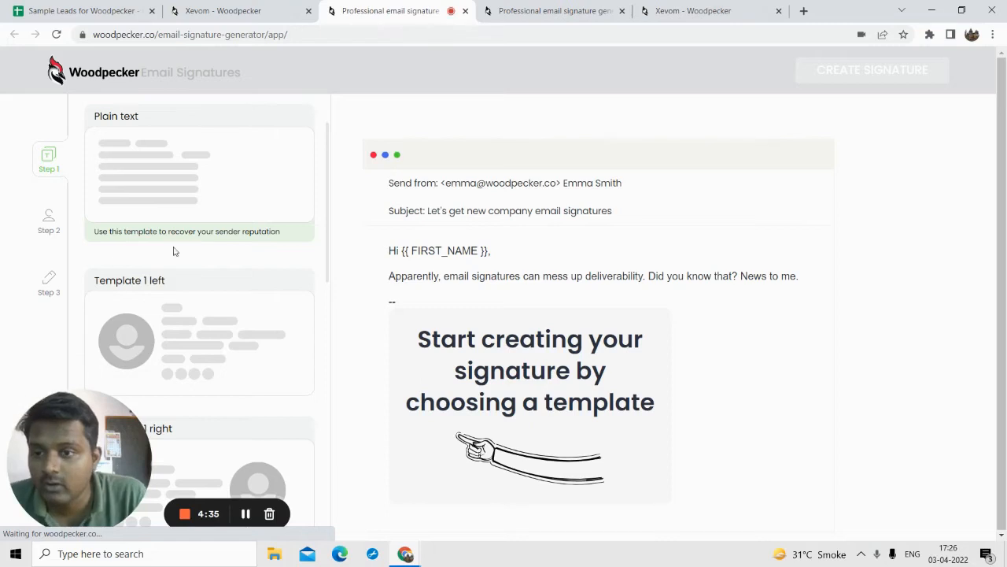
scroll(187, 266, "up", 1)
scroll(179, 270, "down", 2)
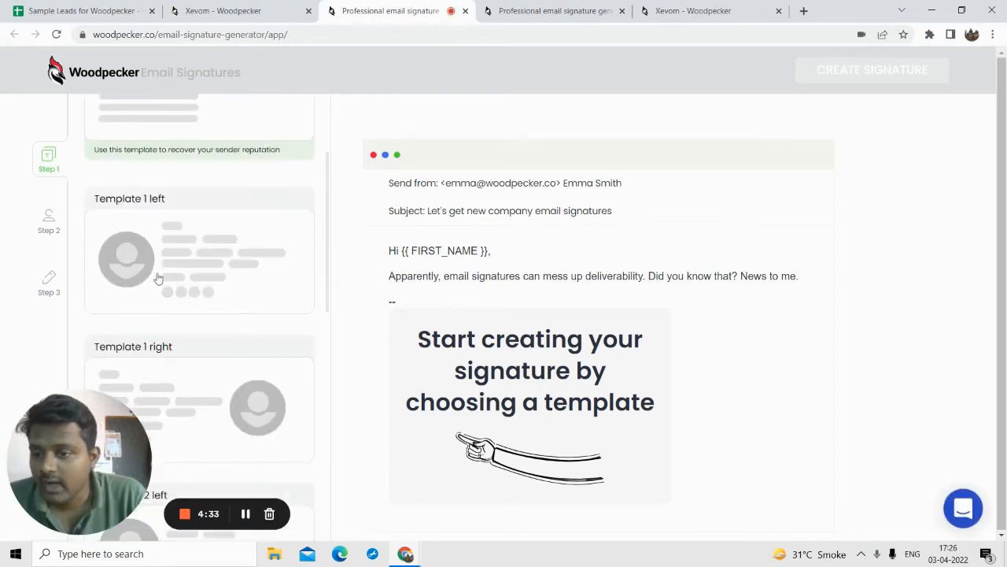
scroll(169, 287, "down", 2)
scroll(183, 260, "down", 6)
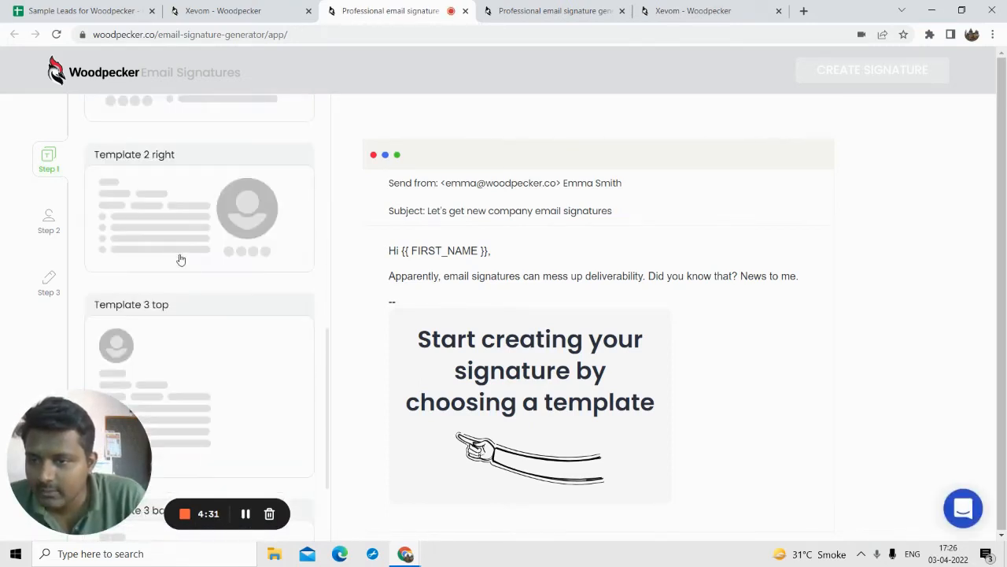
scroll(201, 259, "up", 8)
scroll(191, 235, "up", 2)
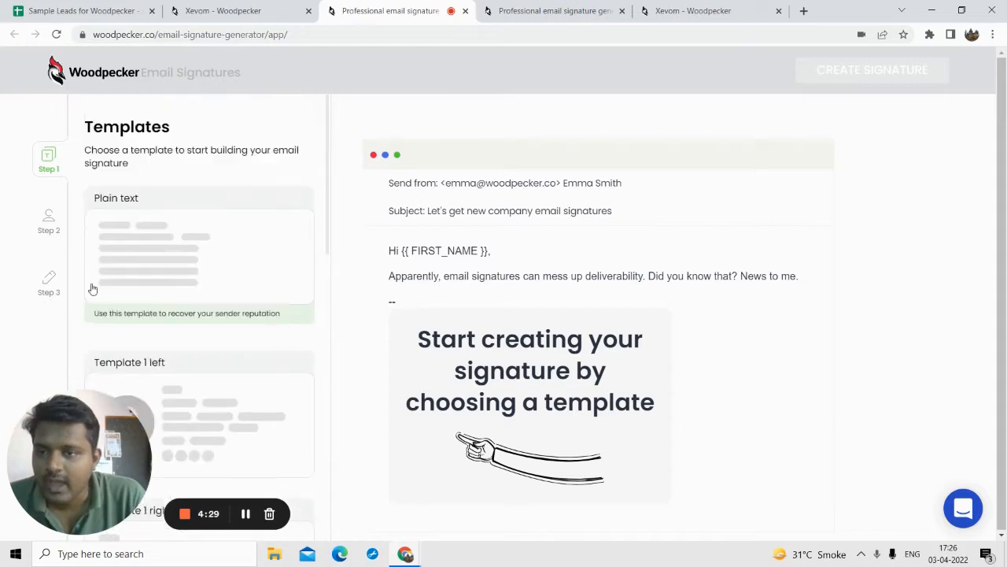
left_click(154, 252)
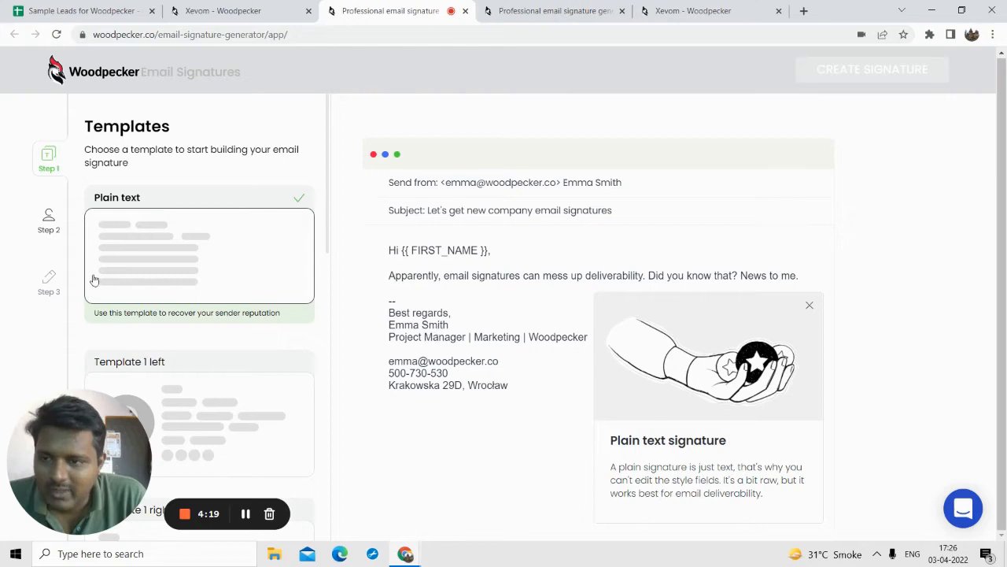
- Review the signature generator's sign-off, personal, business and contact information fields without changing the placeholder data
left_click(48, 235)
scroll(130, 249, "down", 3)
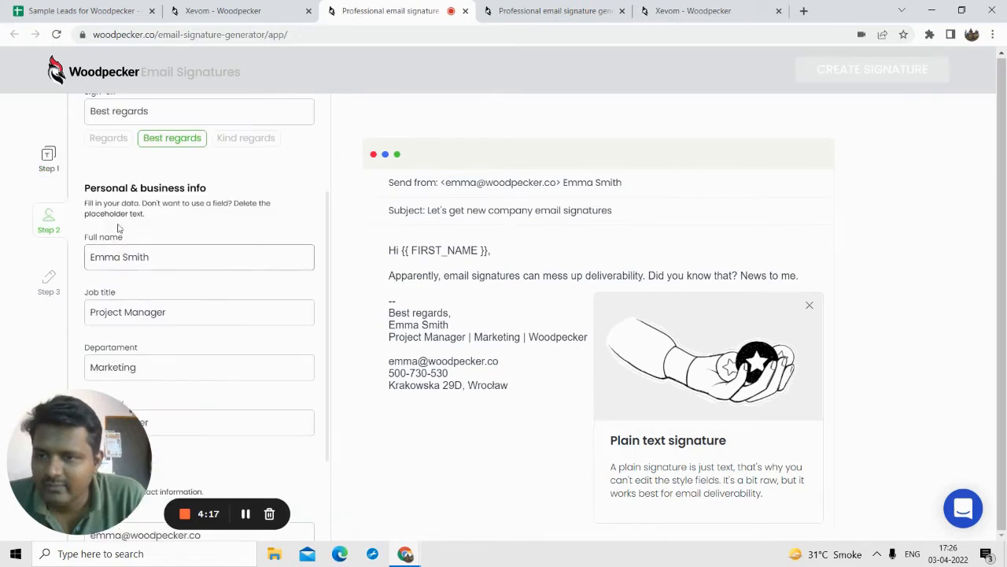
left_click(180, 232)
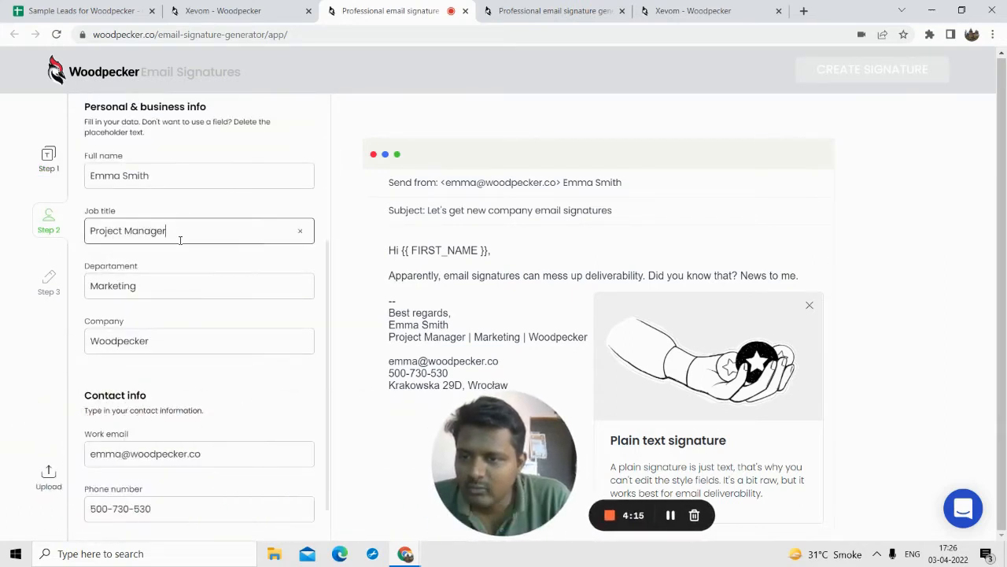
left_click(133, 177)
left_click(116, 286)
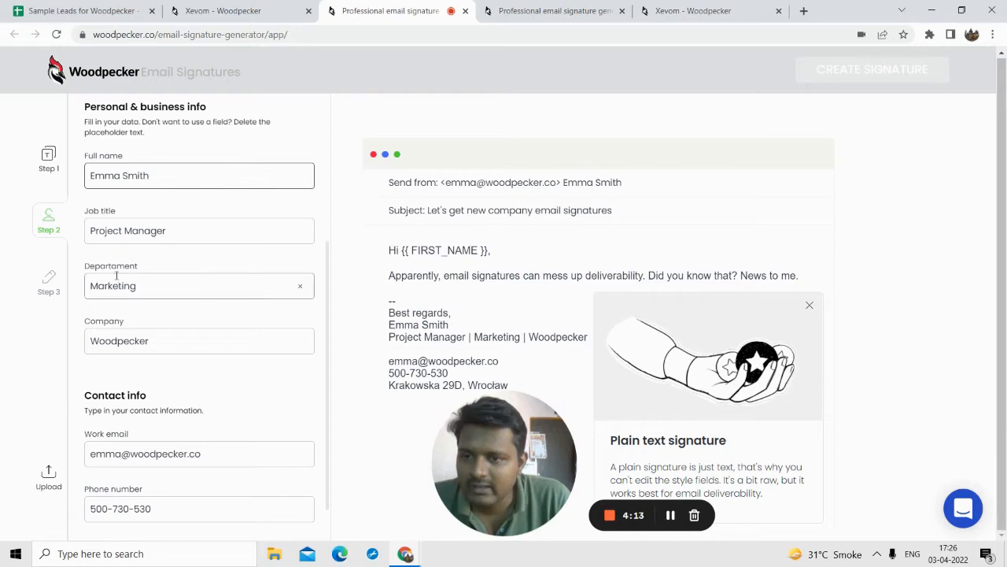
left_click(131, 342)
scroll(137, 393, "down", 1)
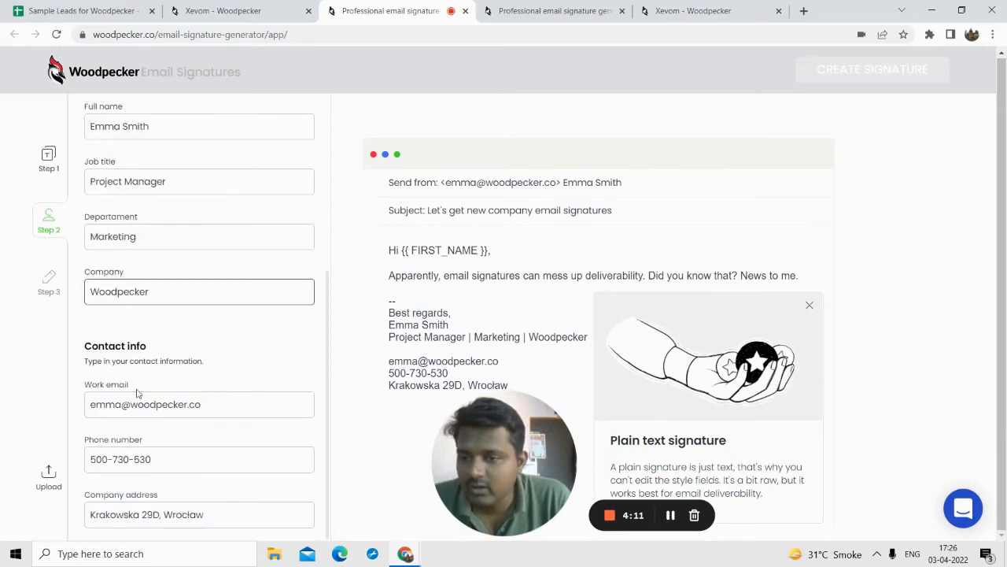
left_click(50, 290)
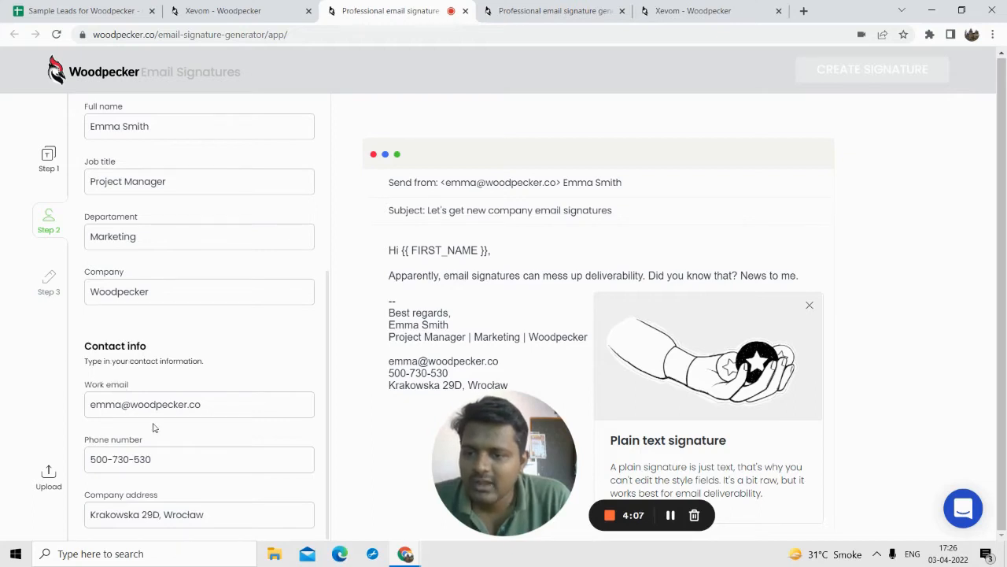
- Switch the signature to Template 1 left and examine its social icon, font, size and color style options
scroll(154, 417, "up", 3)
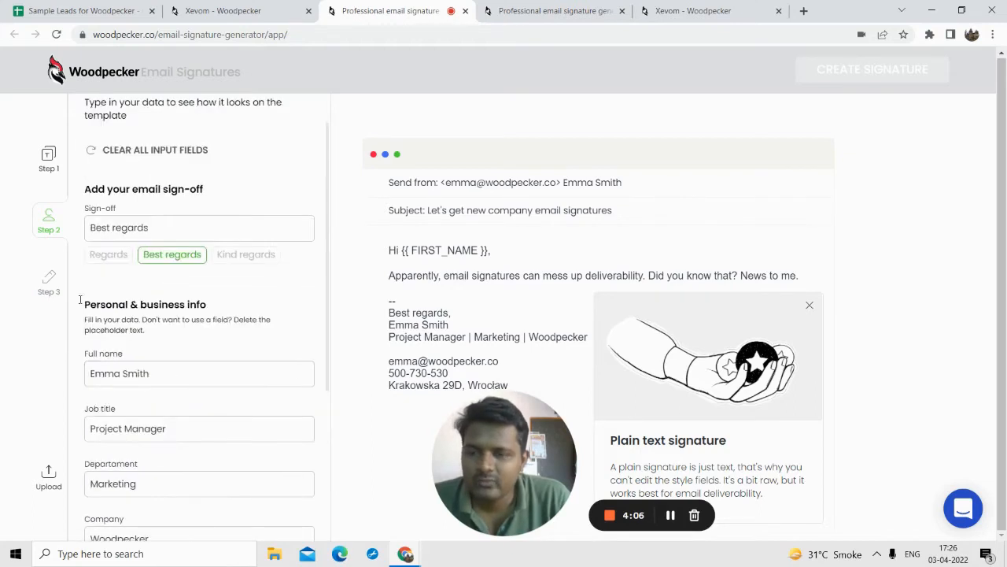
left_click(48, 160)
scroll(146, 382, "down", 2)
left_click(153, 280)
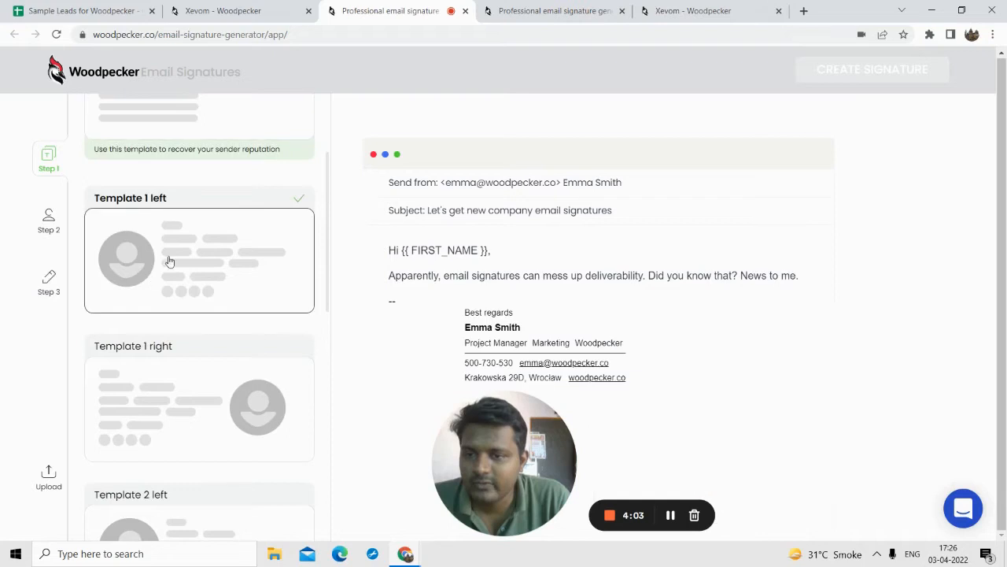
left_click(49, 285)
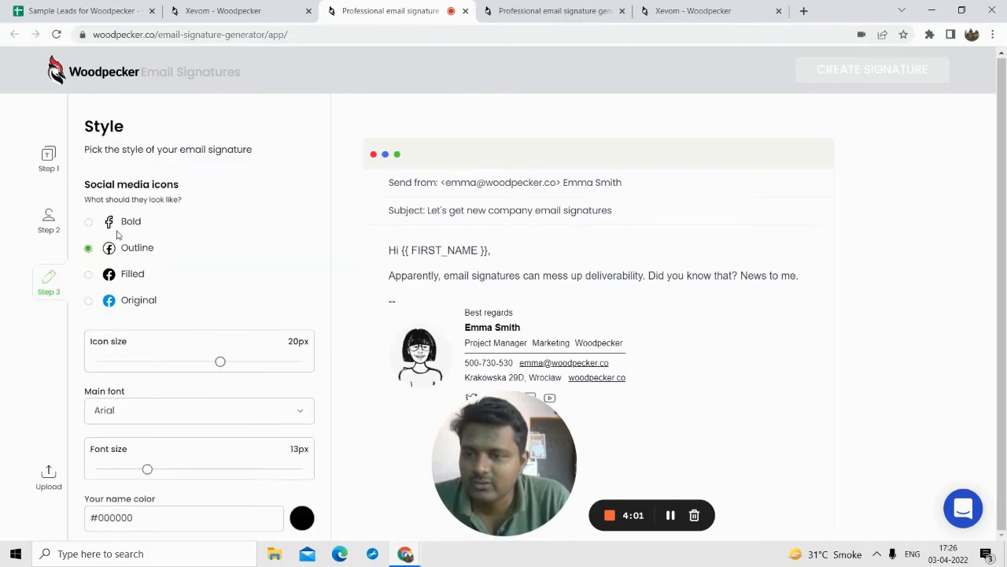
scroll(104, 327, "down", 2)
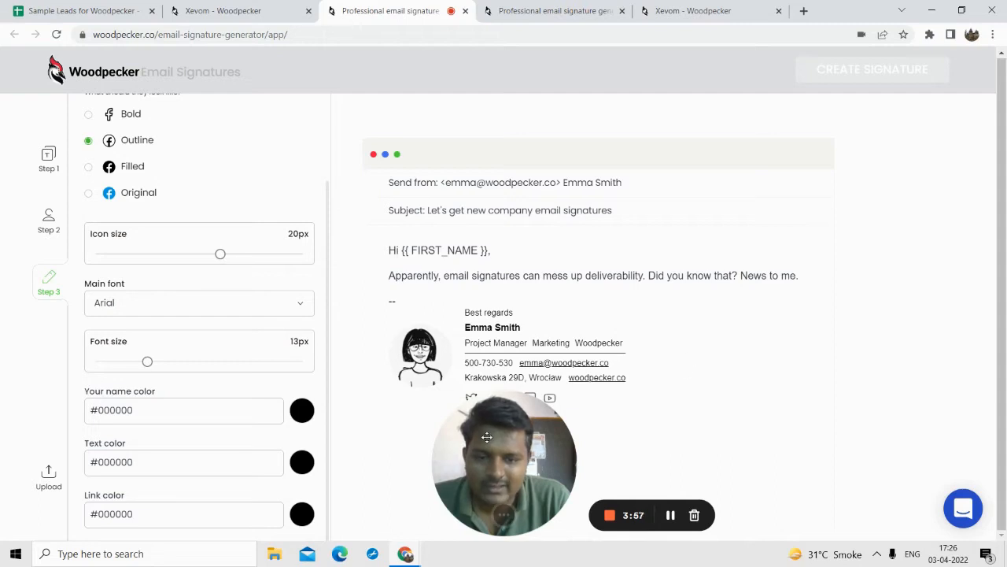
mouse_move(492, 467)
left_mouse_down()
mouse_move(441, 339)
mouse_move(625, 294)
mouse_move(577, 366)
left_mouse_up()
scroll(221, 207, "up", 2)
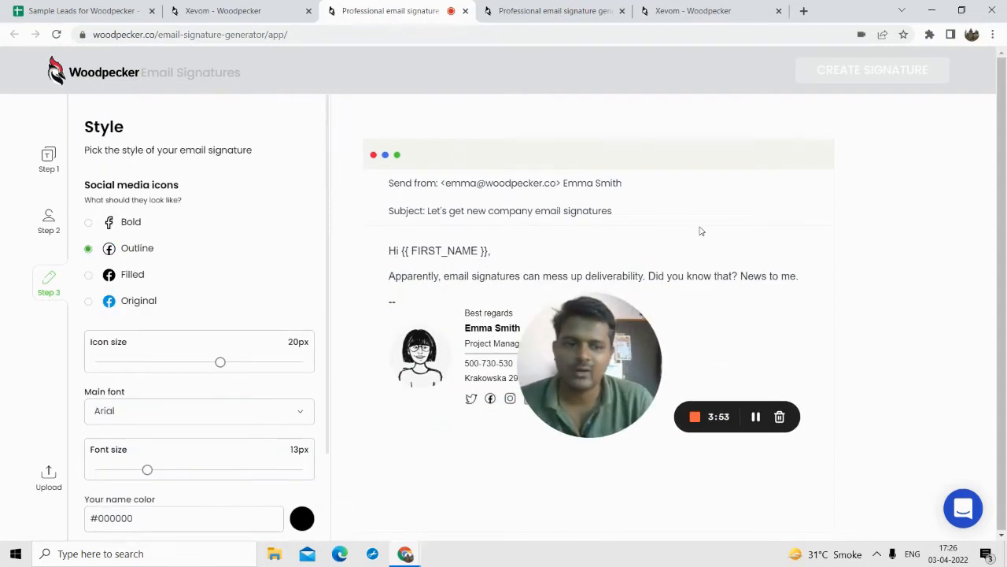
scroll(322, 270, "down", 1)
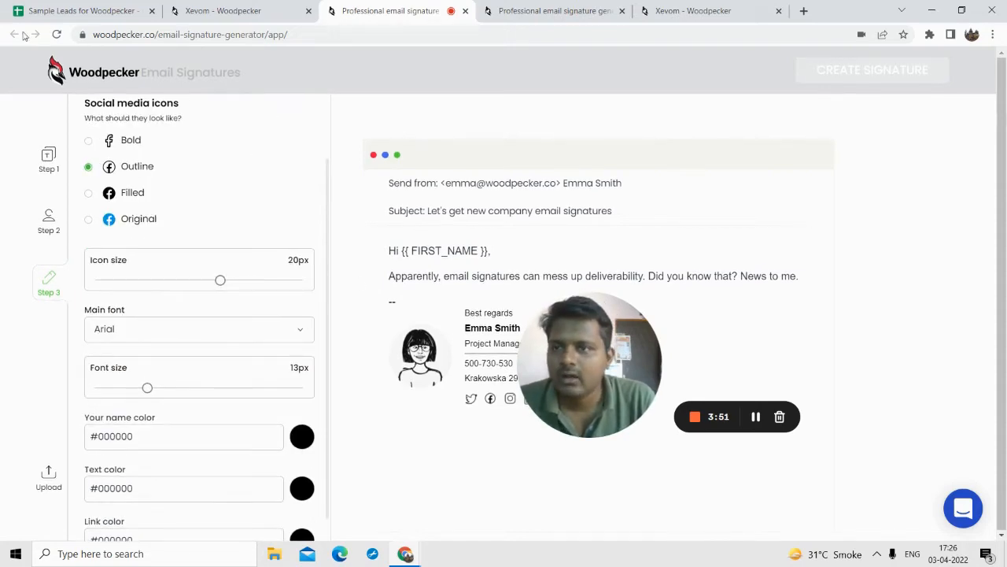
- Leave the signature generator and go back from the email account settings to the SEO Service campaign's email editor
left_click(224, 8)
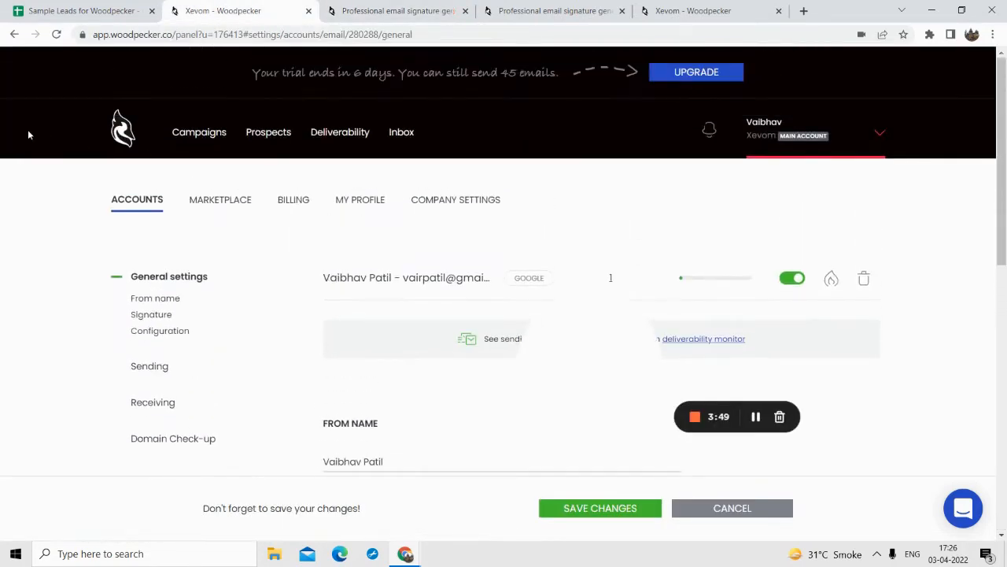
left_click(13, 35)
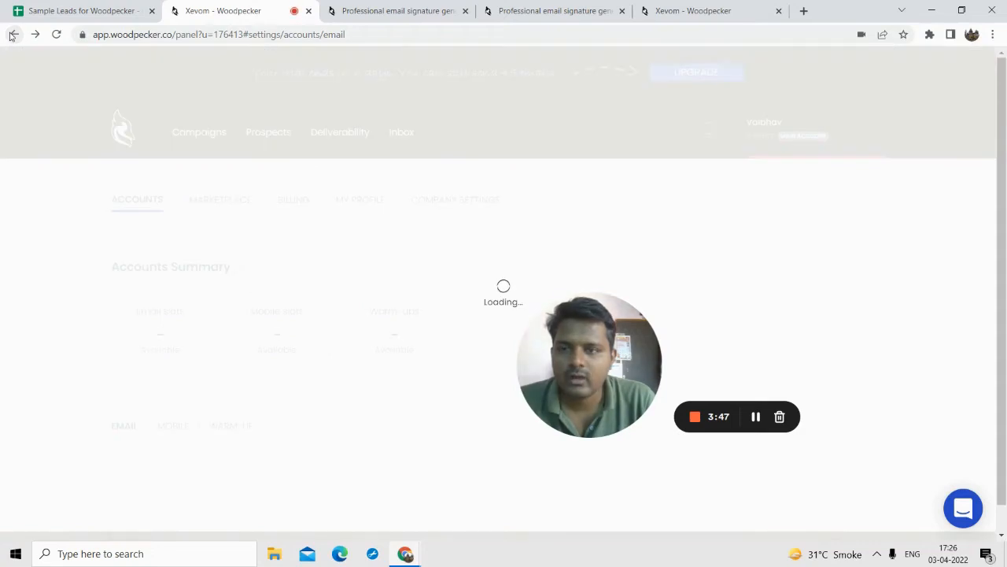
left_click(13, 35)
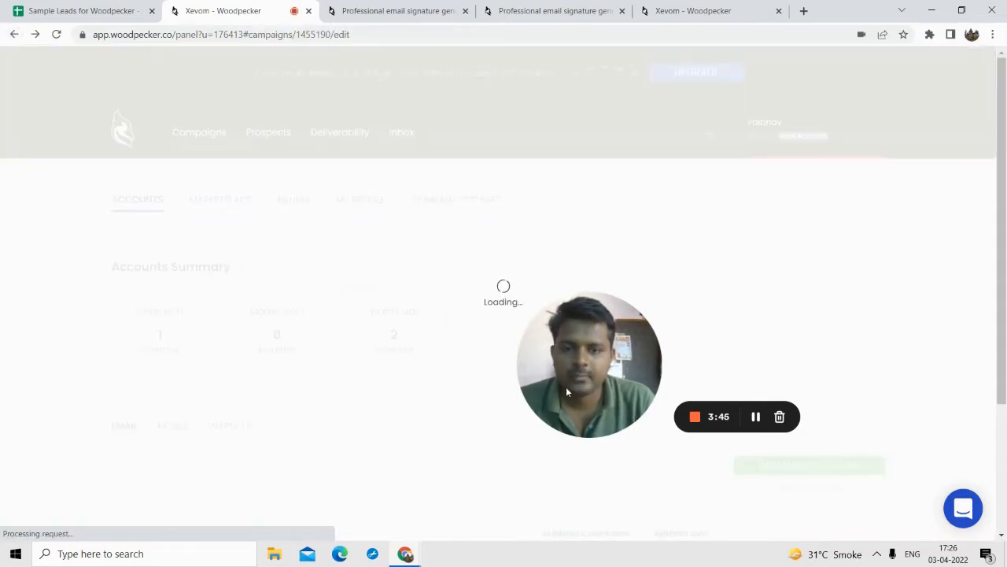
left_click_drag(566, 387, 291, 412)
scroll(430, 388, "down", 12)
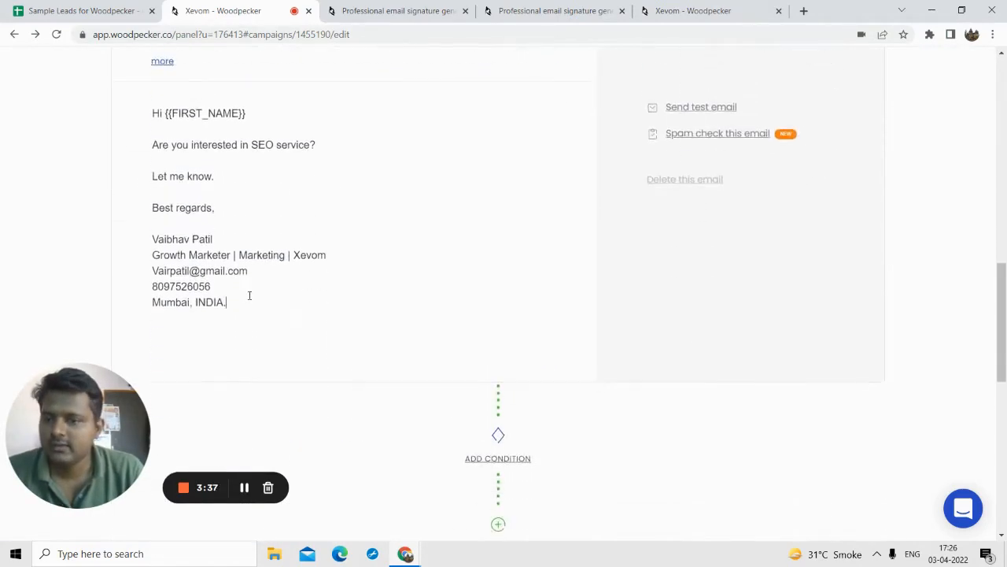
- Show the Version B email and review its subject and daily sending schedule
scroll(275, 296, "up", 3)
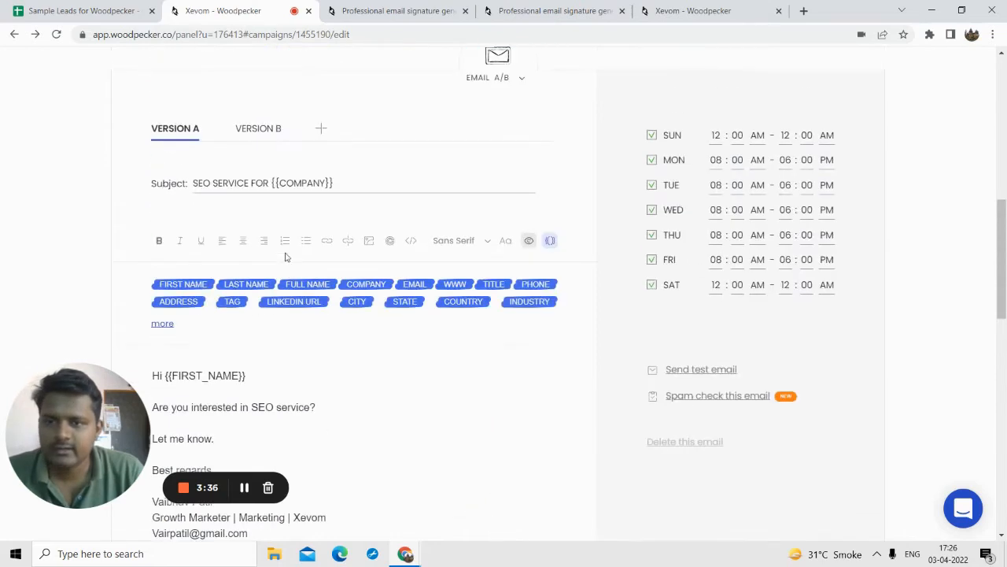
left_click(257, 134)
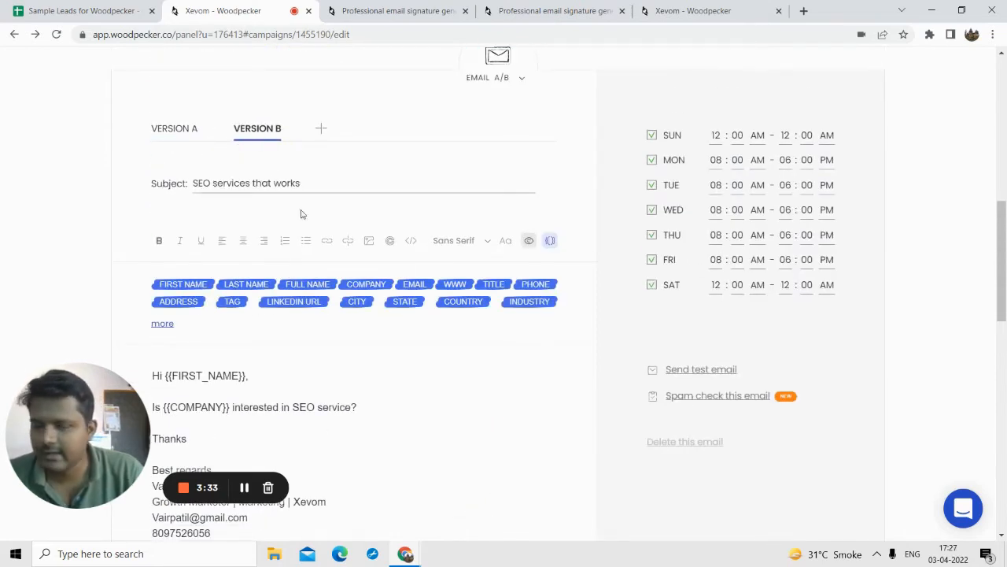
scroll(551, 350, "up", 2)
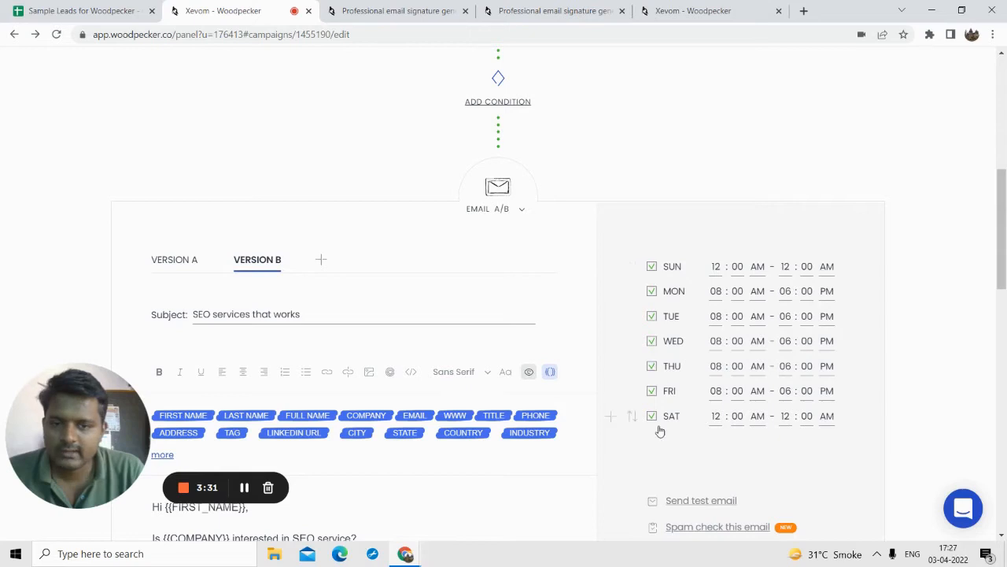
- Add a condition after the A/B email and open the settings of the waiting period before it
scroll(687, 279, "down", 7)
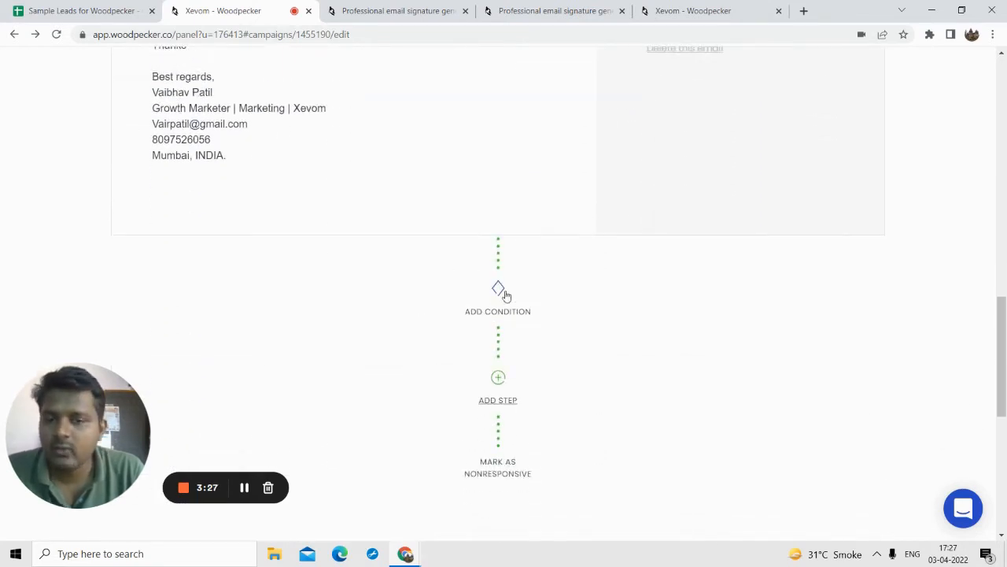
left_click(498, 289)
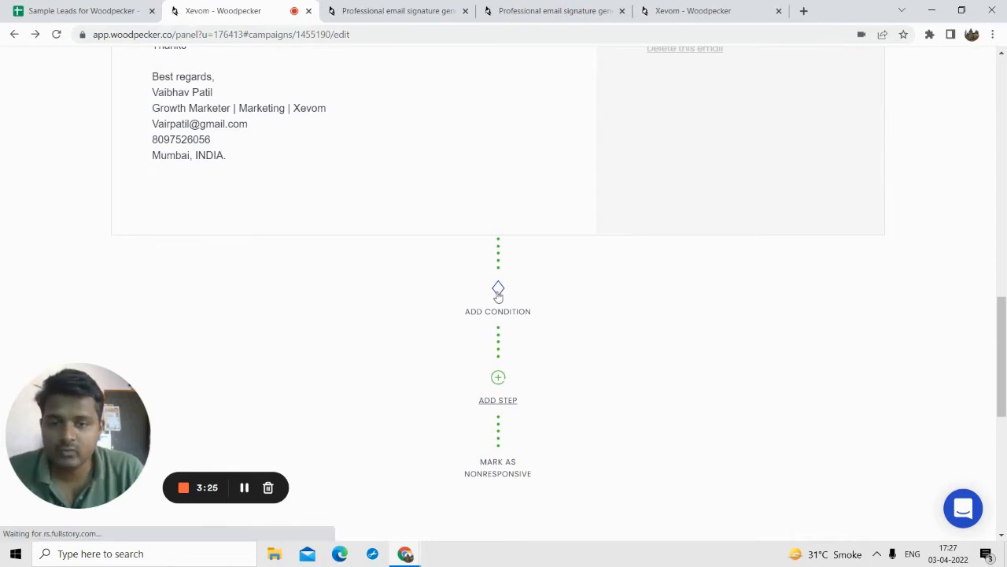
scroll(512, 259, "up", 2)
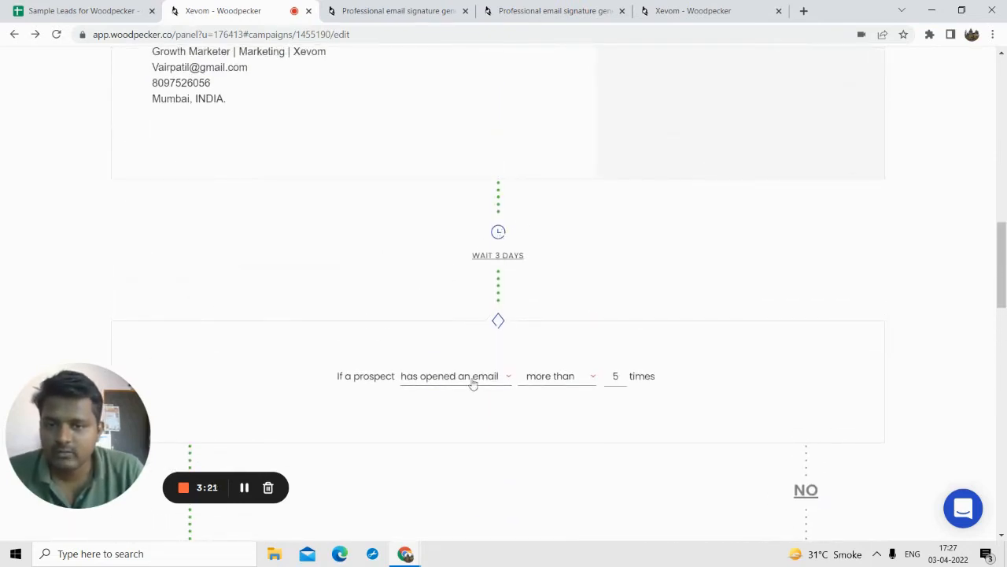
left_click(497, 231)
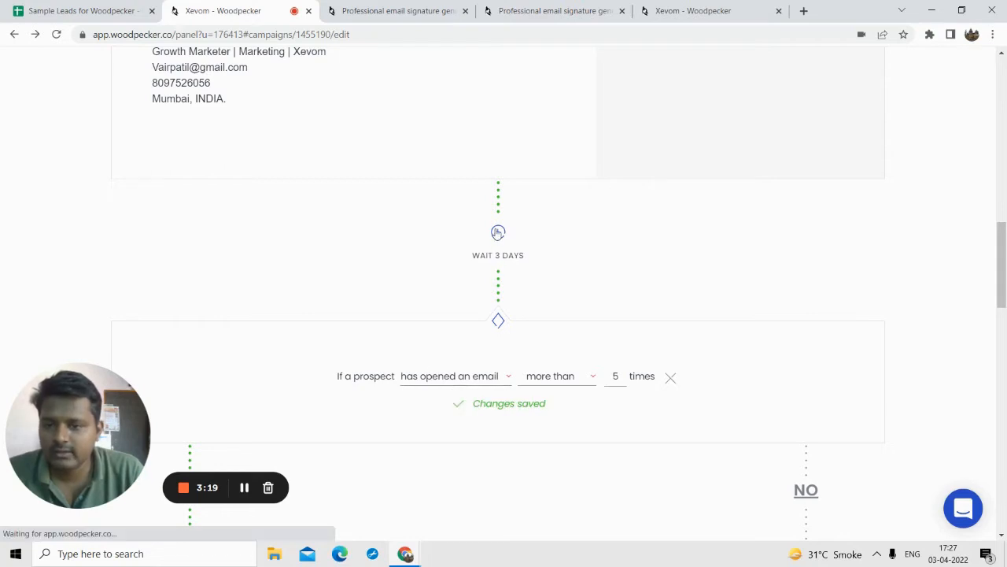
- Switch back to the Version A email and review its subject, message and signature
scroll(497, 237, "up", 8)
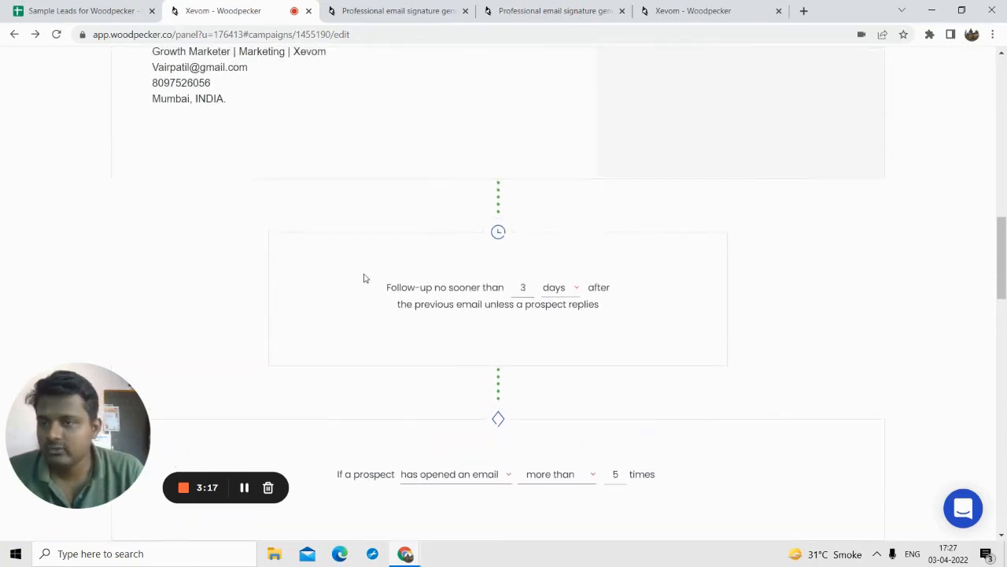
scroll(354, 132, "down", 3)
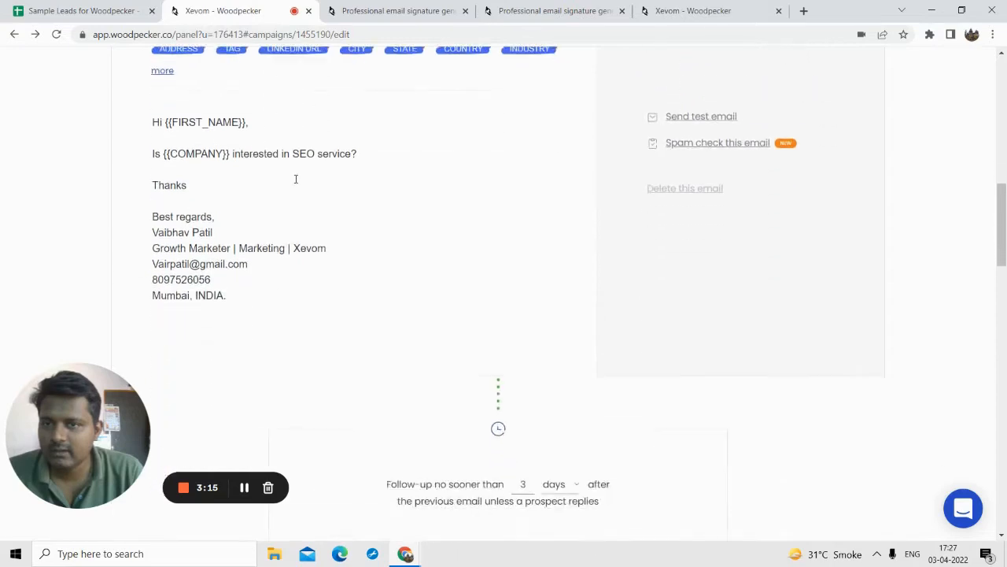
scroll(294, 178, "up", 3)
left_click(185, 140)
scroll(407, 200, "down", 6)
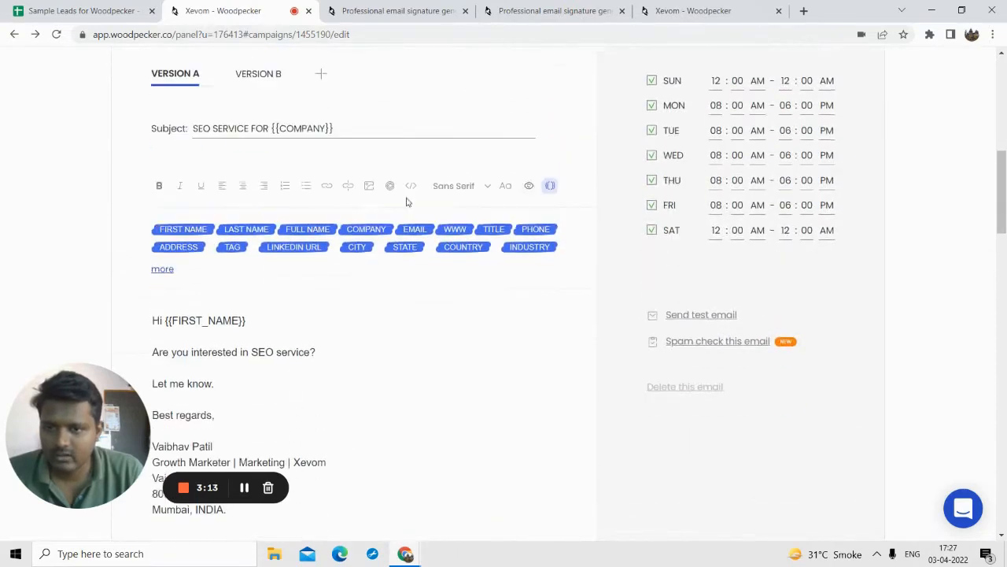
- Examine the follow-up delay after the first email and the prospect condition with its YES and NO paths
scroll(485, 327, "down", 1)
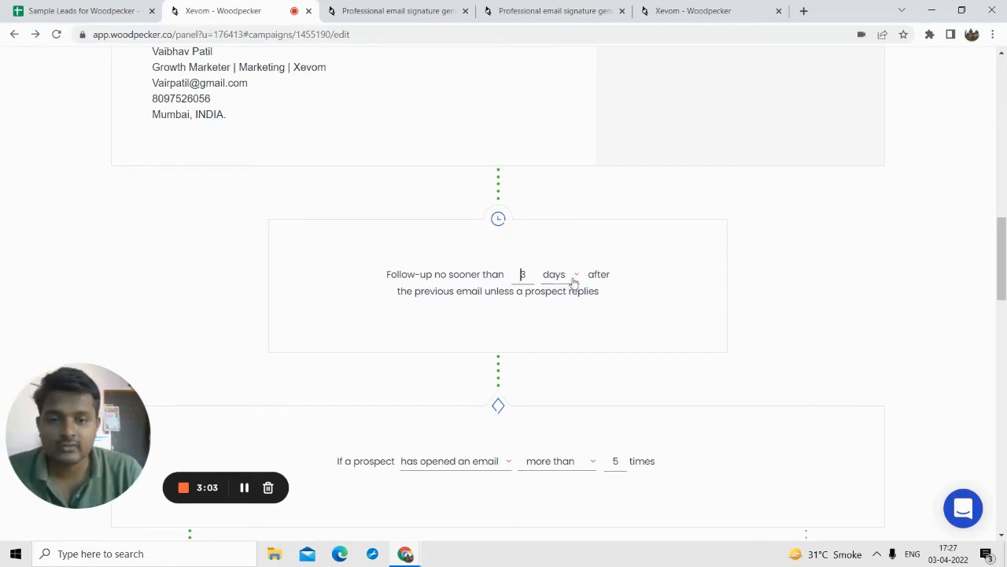
scroll(562, 291, "down", 1)
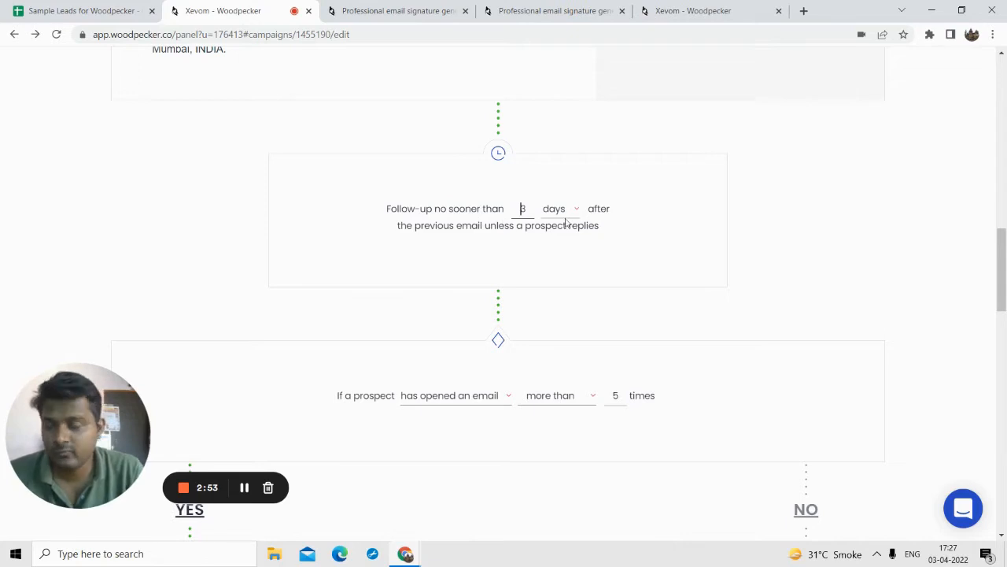
scroll(537, 248, "up", 5)
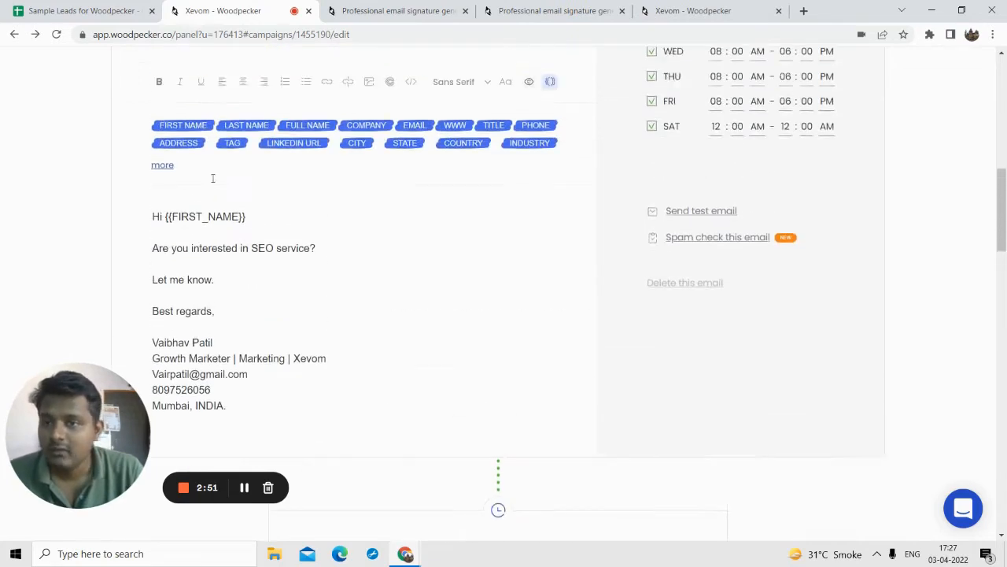
scroll(505, 329, "down", 2)
scroll(506, 329, "down", 2)
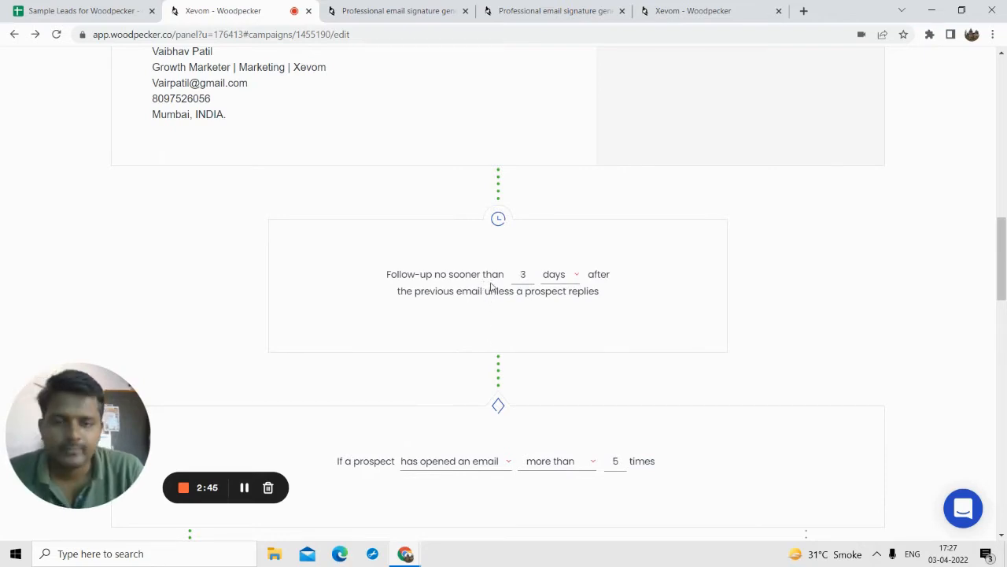
scroll(493, 291, "down", 1)
scroll(511, 281, "down", 3)
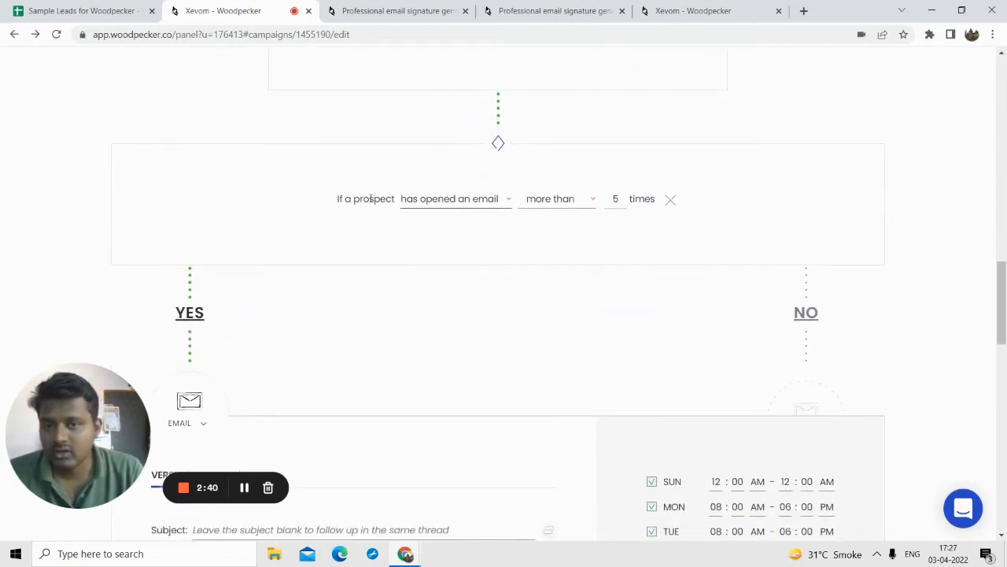
- Examine the prospect condition's trigger and frequency options, along with the first email and the follow-up delay before it
left_click(434, 203)
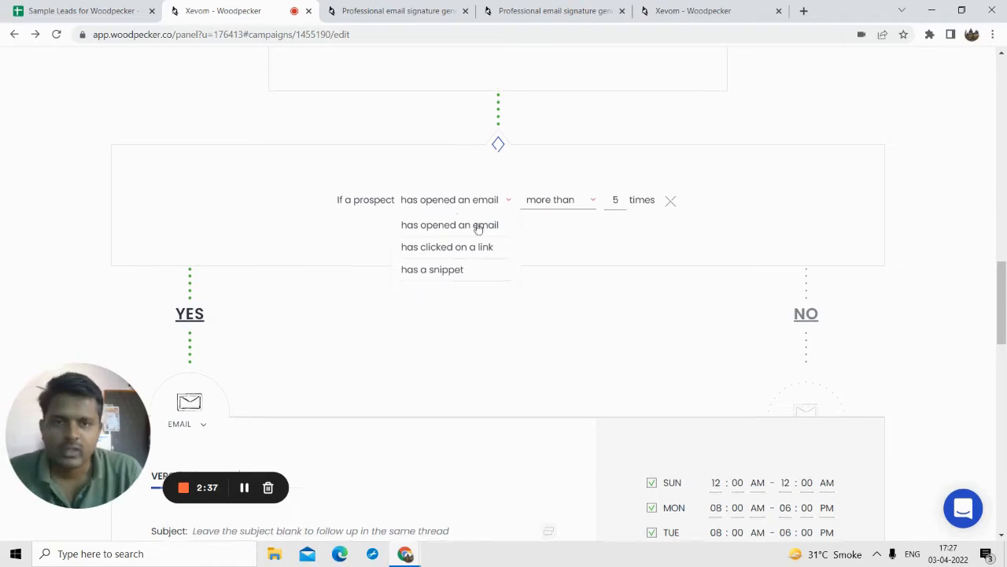
scroll(480, 218, "up", 10)
scroll(504, 315, "down", 3)
scroll(512, 236, "up", 2)
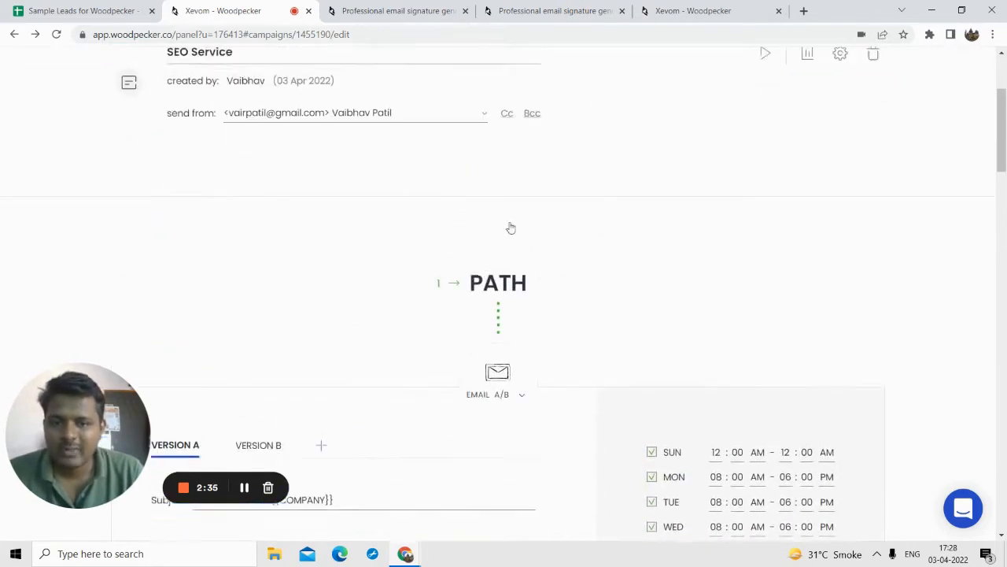
scroll(503, 213, "down", 2)
scroll(511, 189, "down", 10)
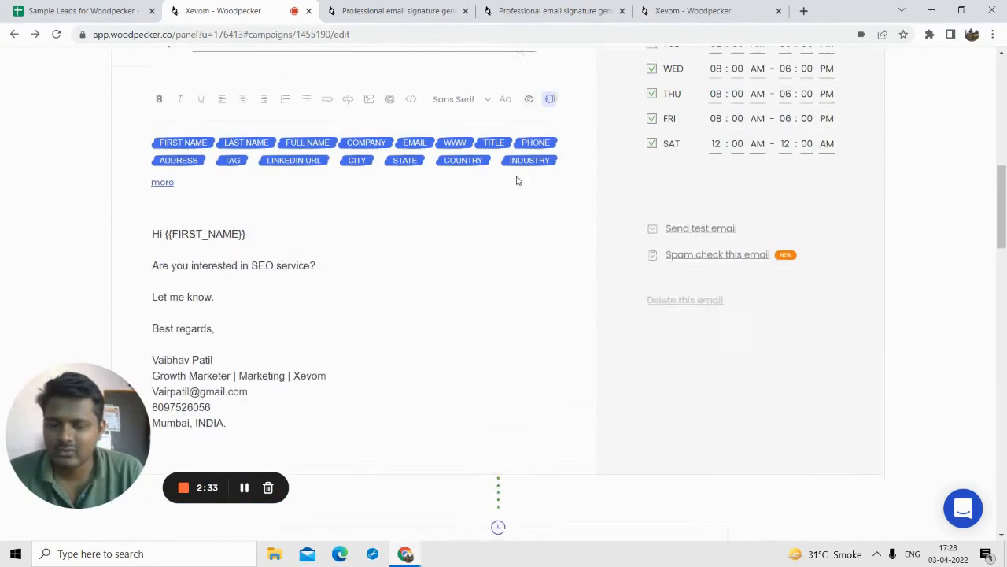
scroll(508, 220, "up", 2)
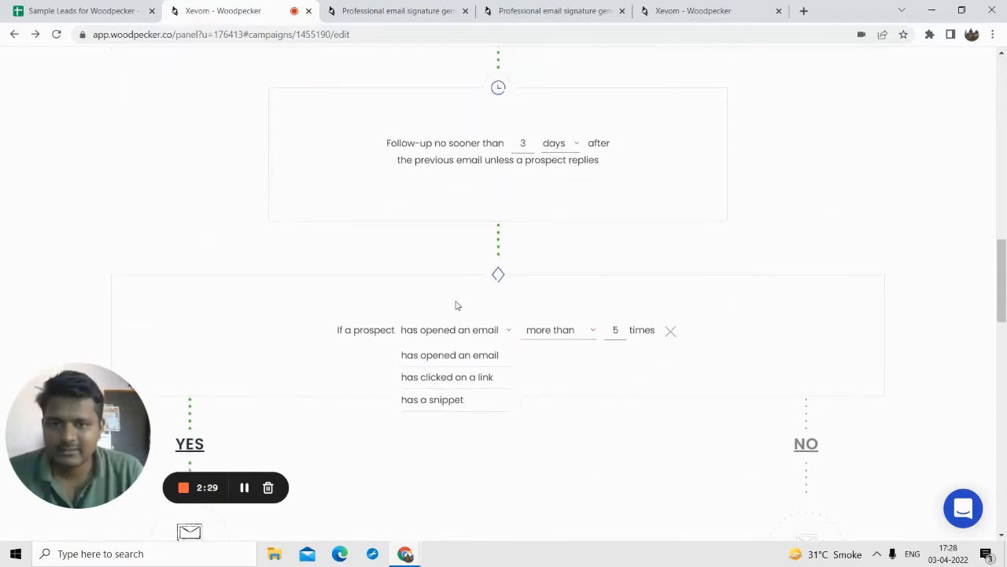
scroll(456, 305, "up", 1)
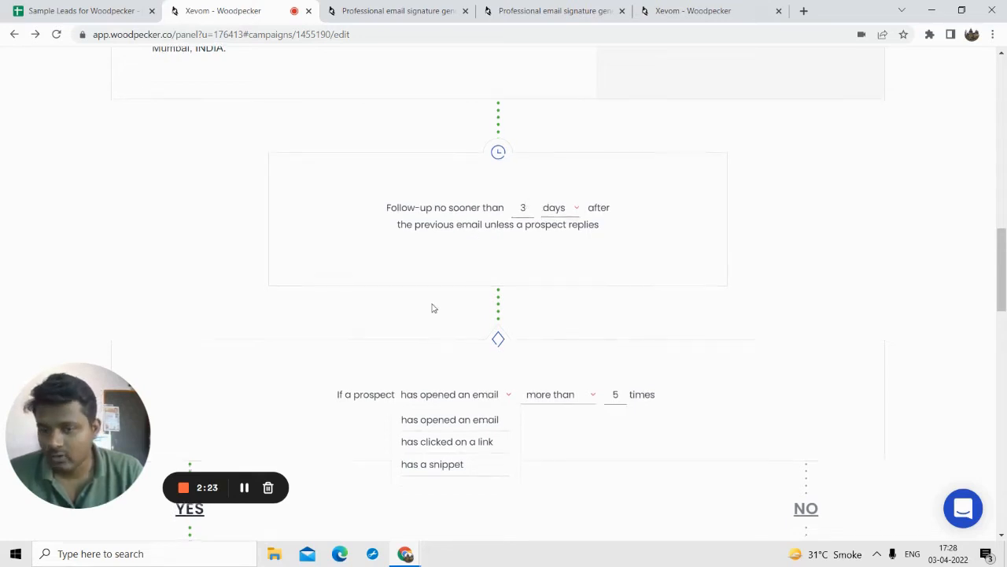
scroll(432, 308, "down", 1)
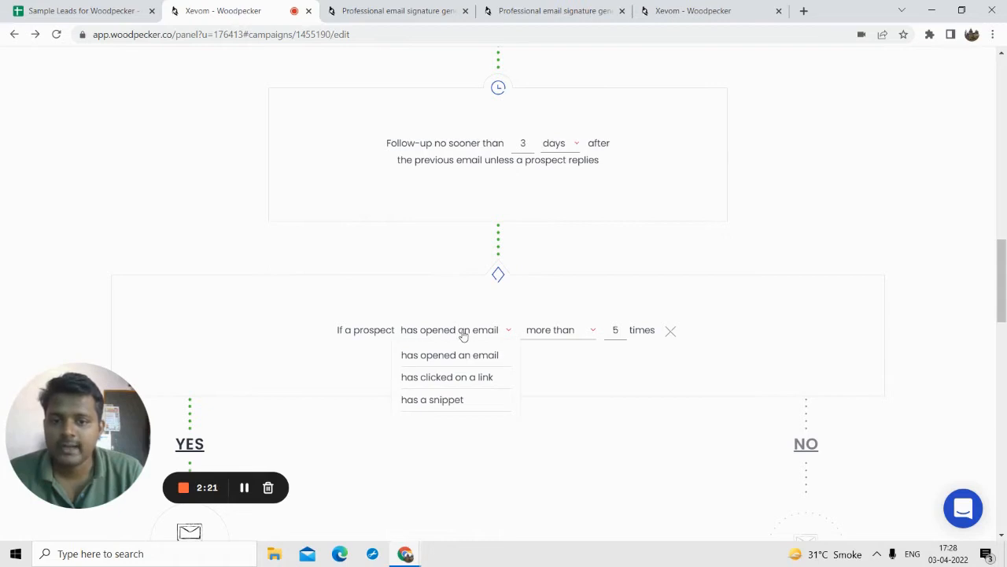
mouse_move(557, 336)
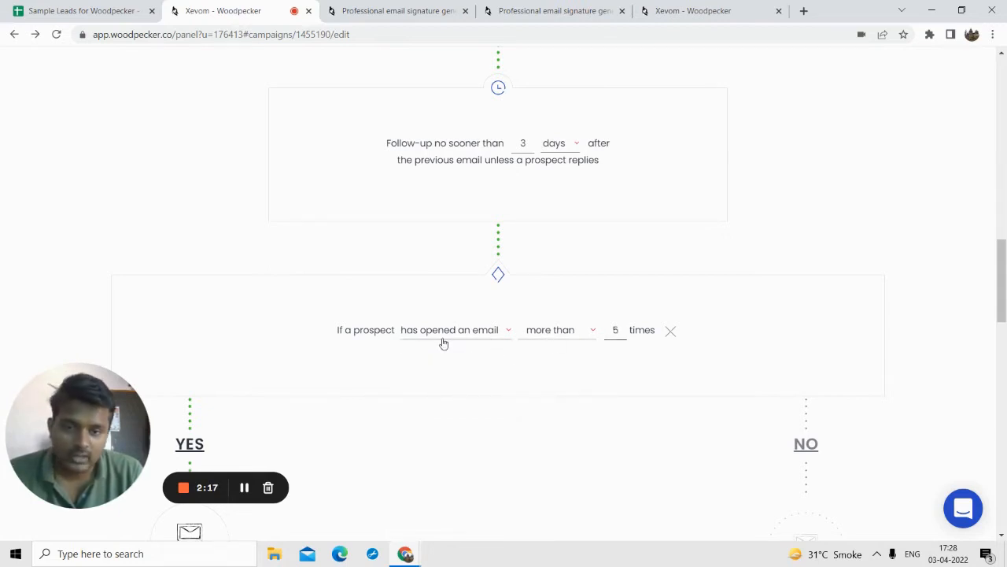
mouse_move(443, 343)
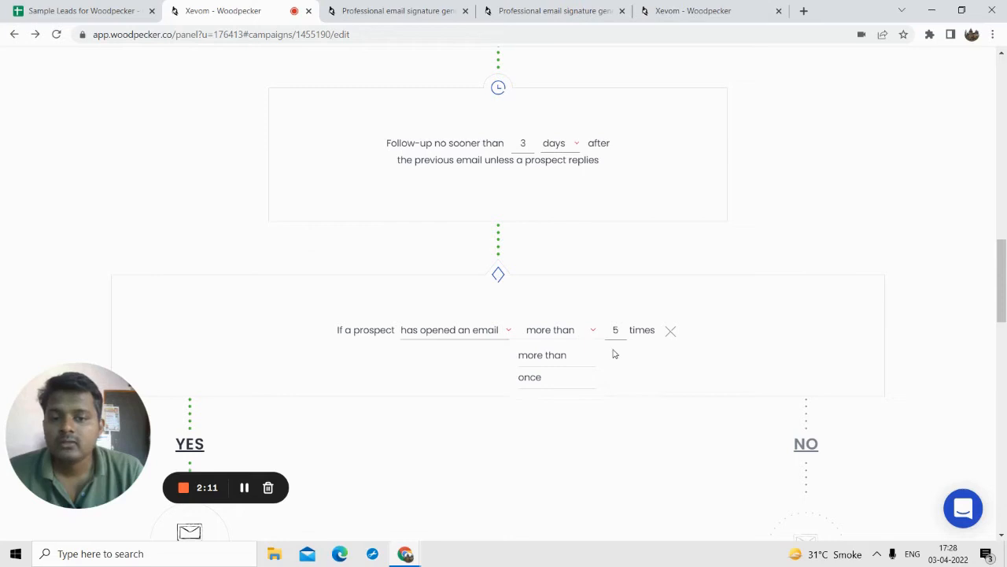
- Set the prospect condition to has opened an email more than 2 times
scroll(495, 356, "down", 3)
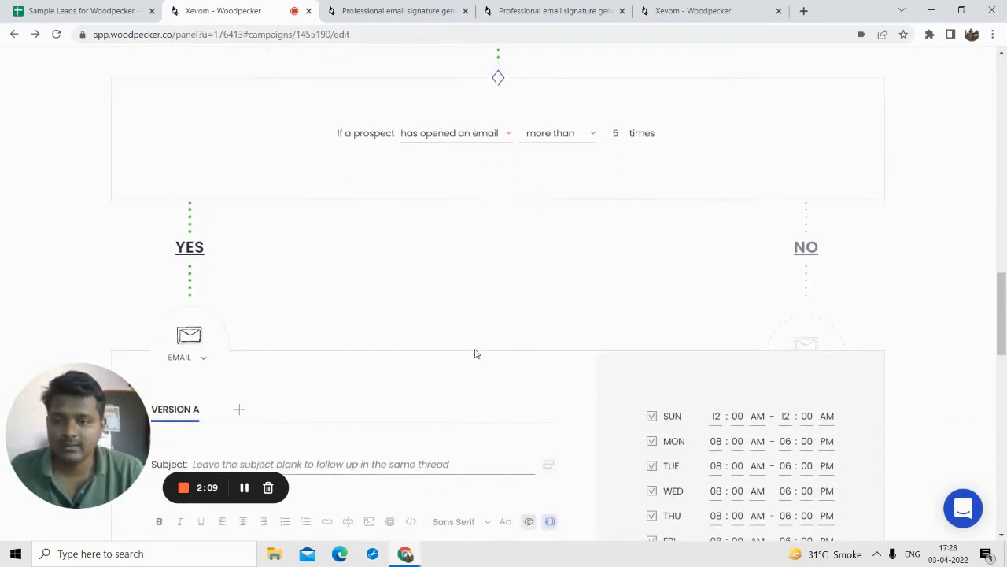
scroll(472, 331, "up", 2)
scroll(482, 228, "down", 2)
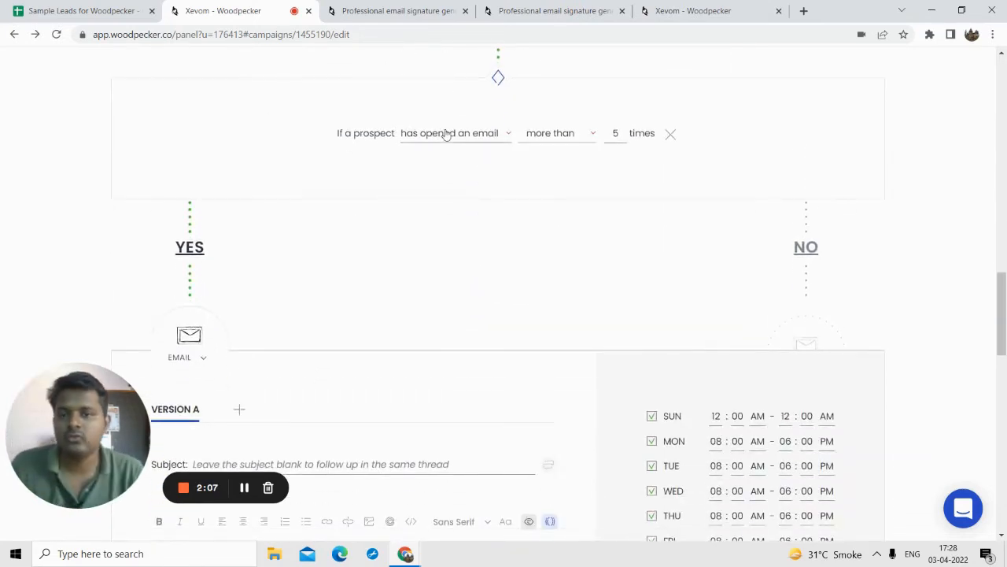
mouse_move(432, 142)
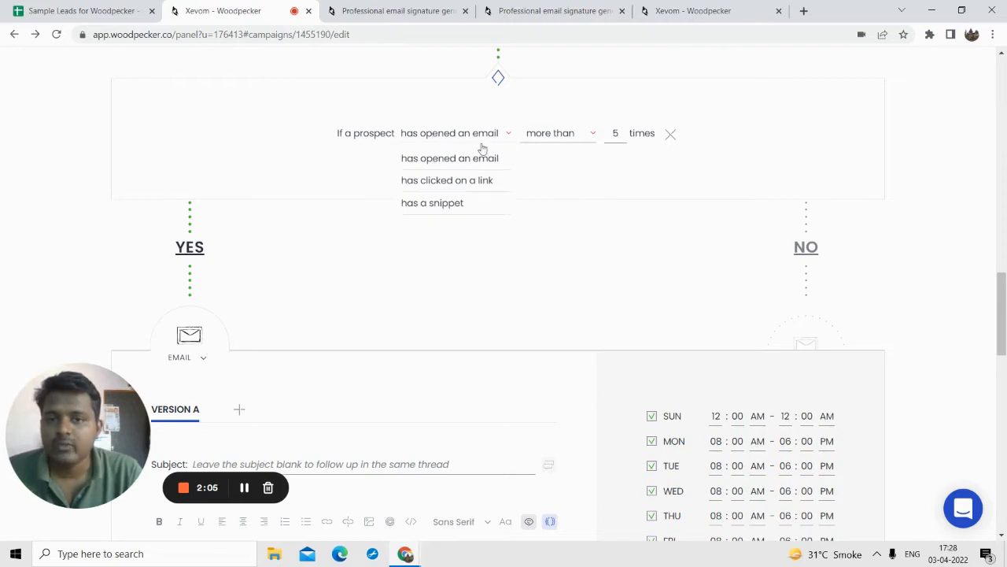
left_click(555, 138)
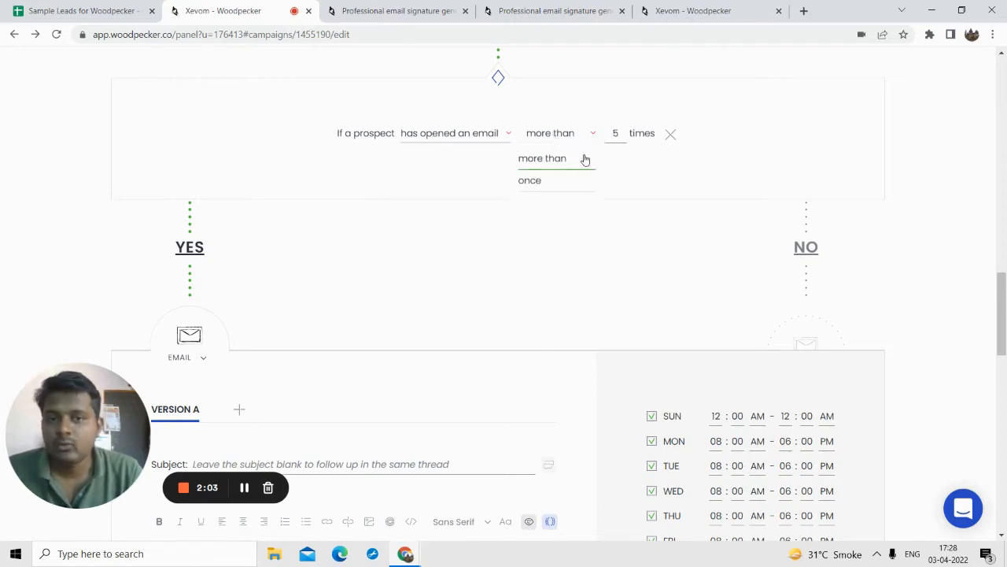
left_click(617, 134)
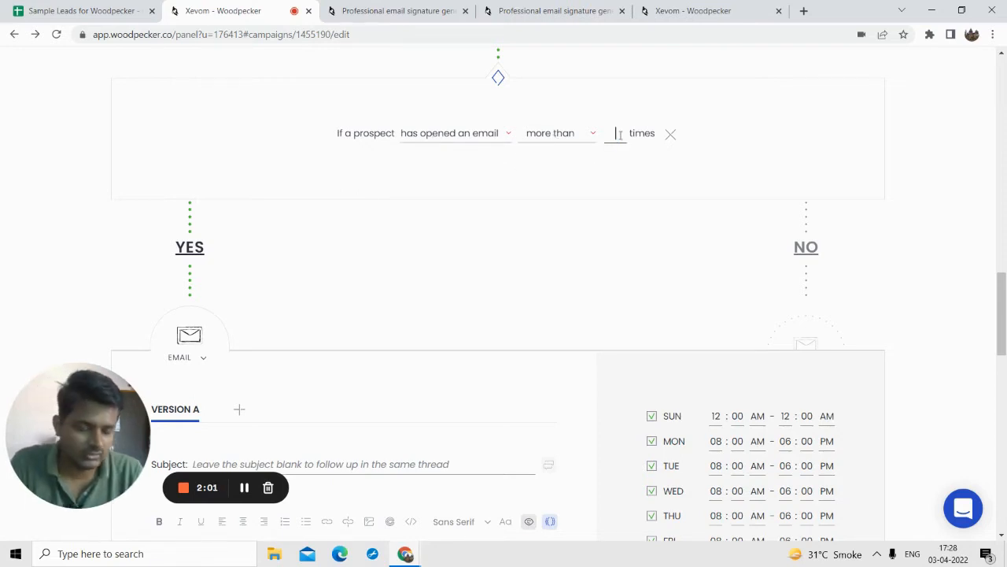
scroll(397, 242, "up", 3)
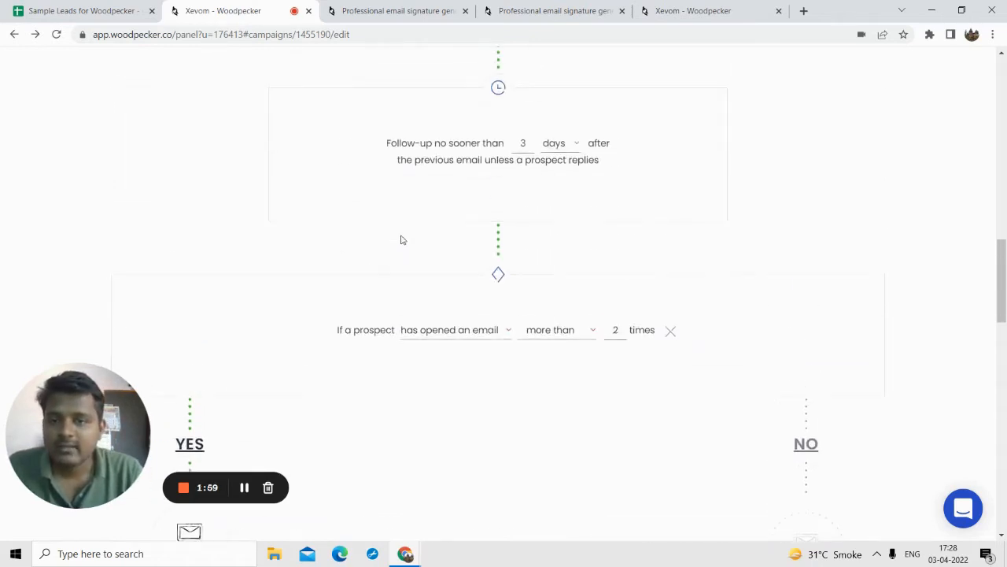
- Review the email-open condition and the YES and NO paths that branch from it
scroll(344, 265, "down", 4)
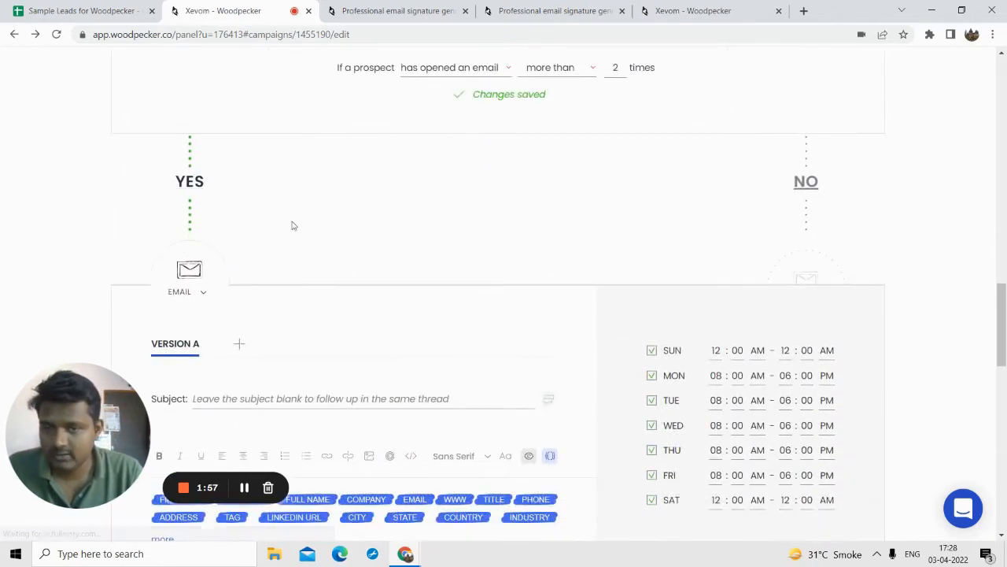
scroll(330, 277, "up", 3)
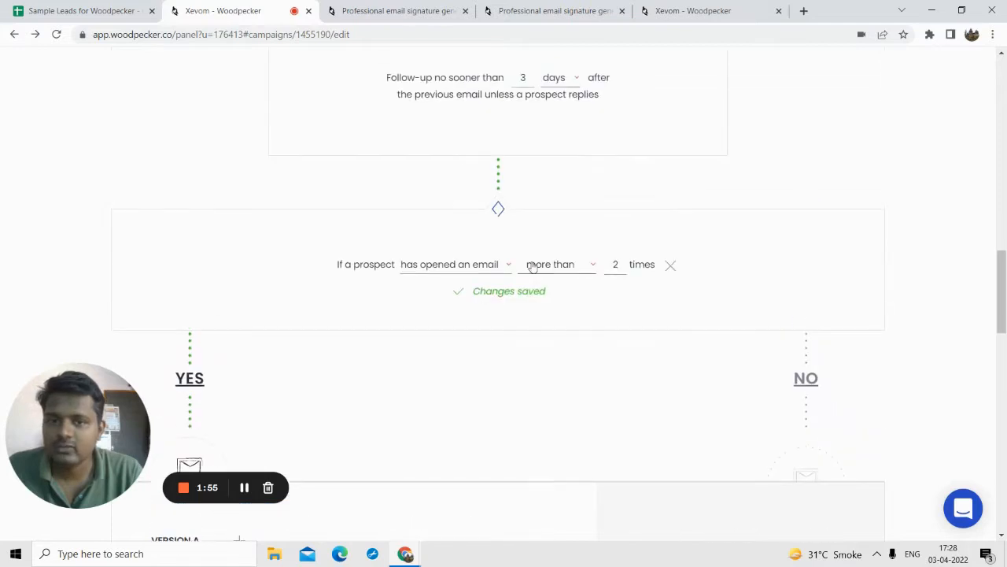
scroll(811, 245, "down", 2)
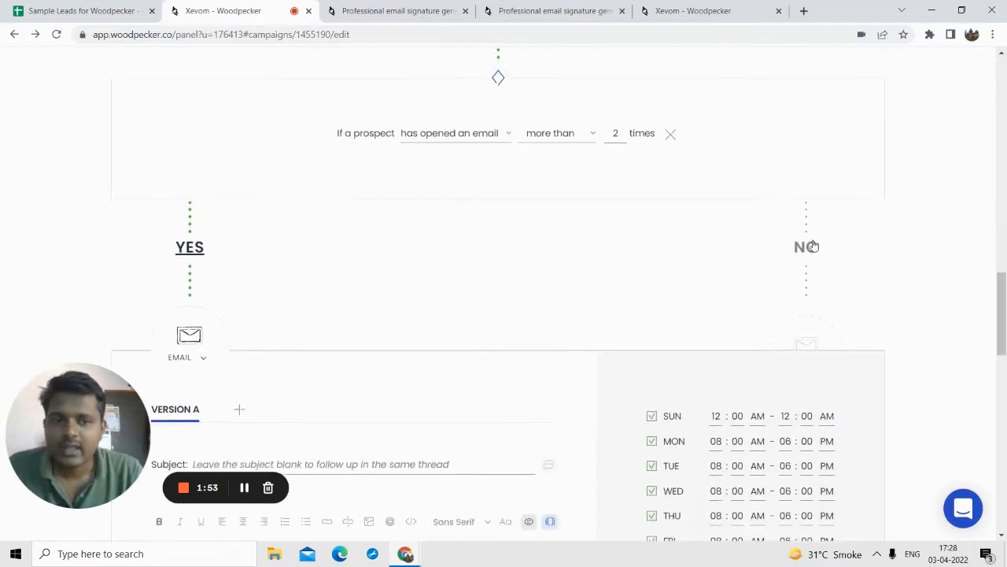
scroll(810, 308, "down", 2)
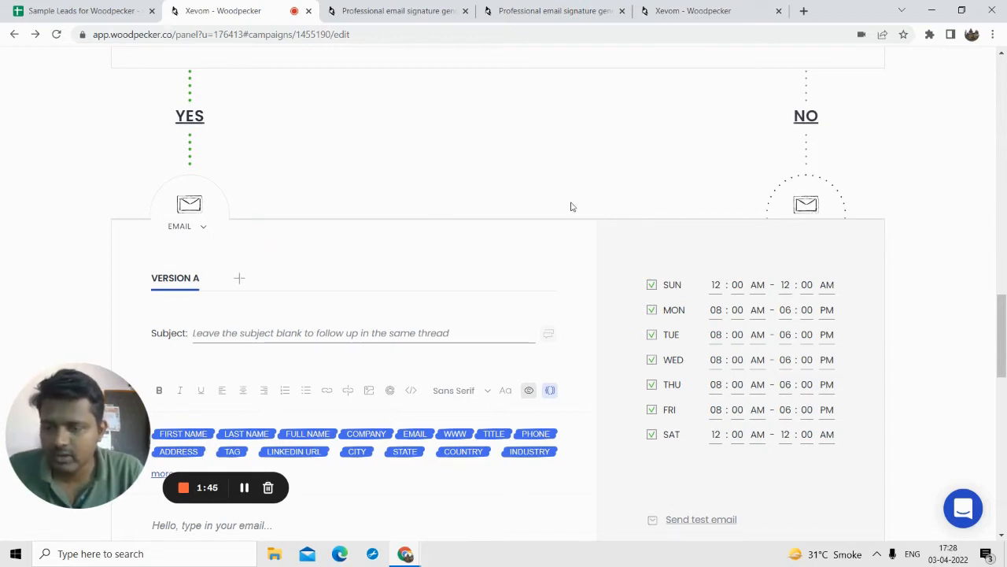
scroll(400, 200, "up", 3)
scroll(464, 246, "down", 2)
scroll(207, 285, "down", 2)
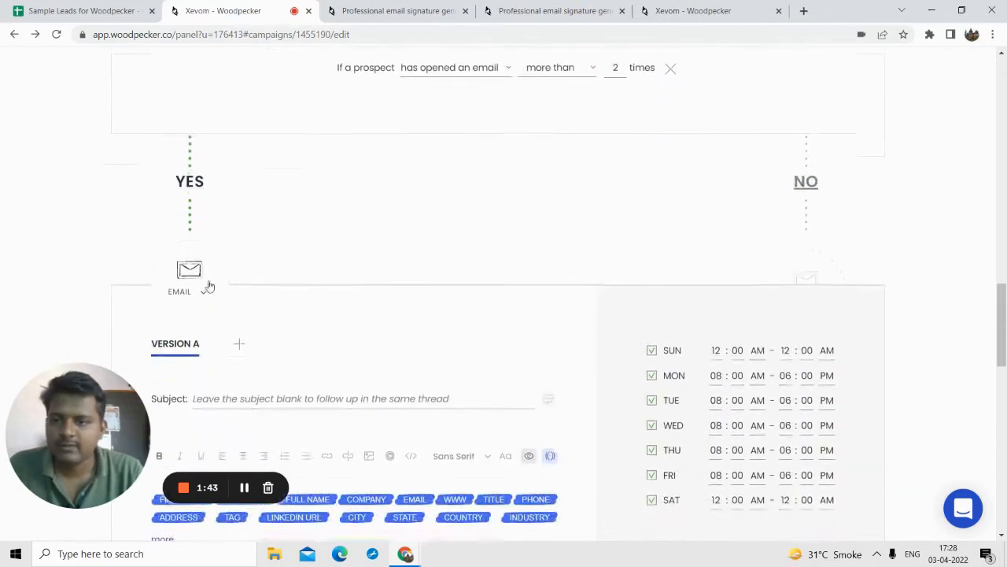
scroll(526, 167, "up", 2)
scroll(526, 167, "up", 3)
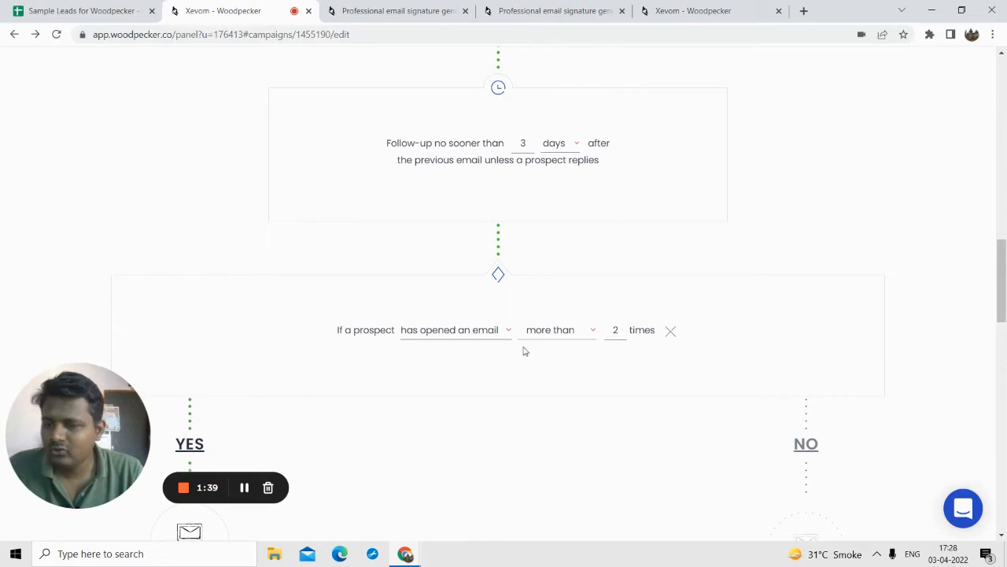
- Remove the email-open condition from the campaign together with all steps in its NO path
scroll(612, 308, "up", 1)
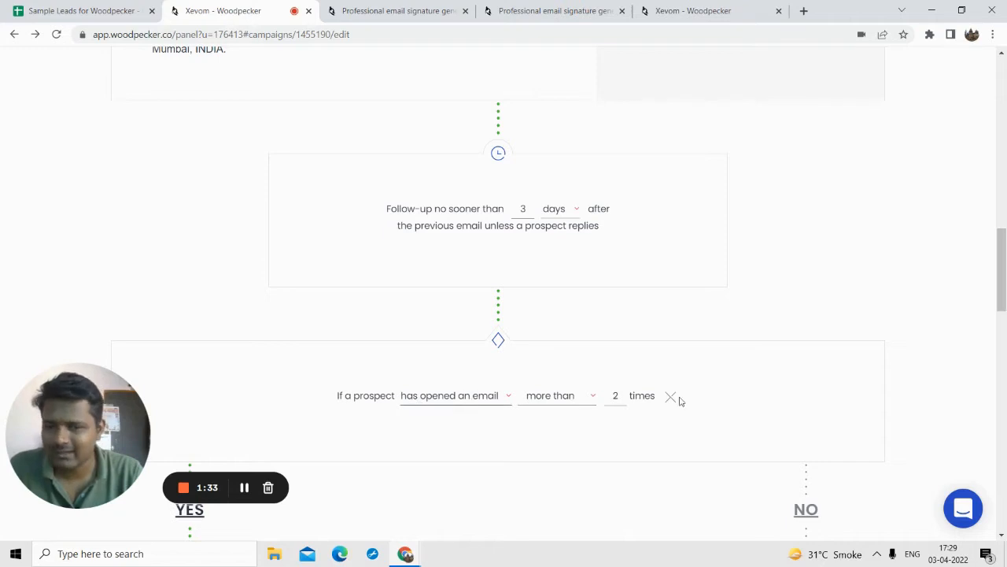
left_click(671, 397)
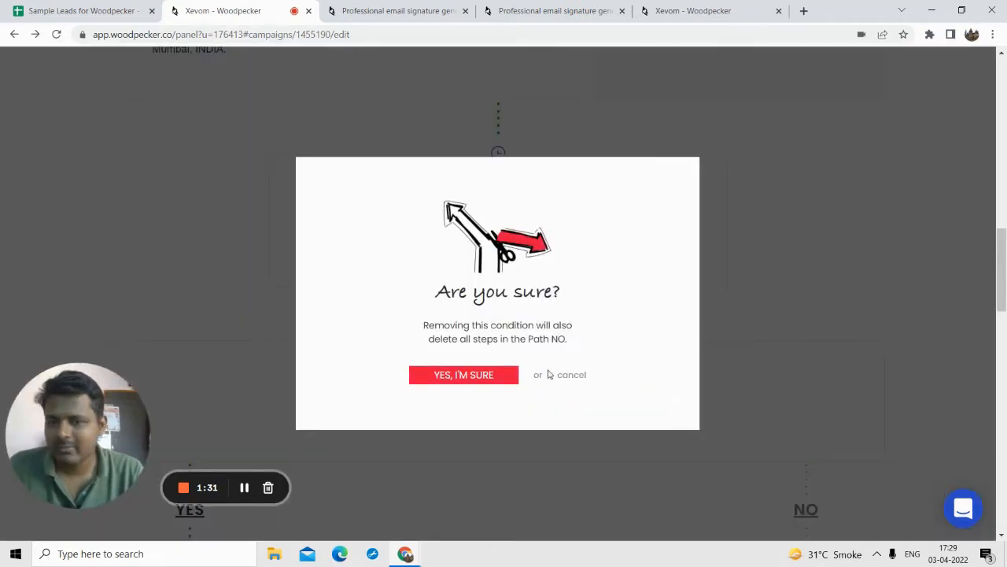
left_click(508, 377)
scroll(511, 283, "up", 3)
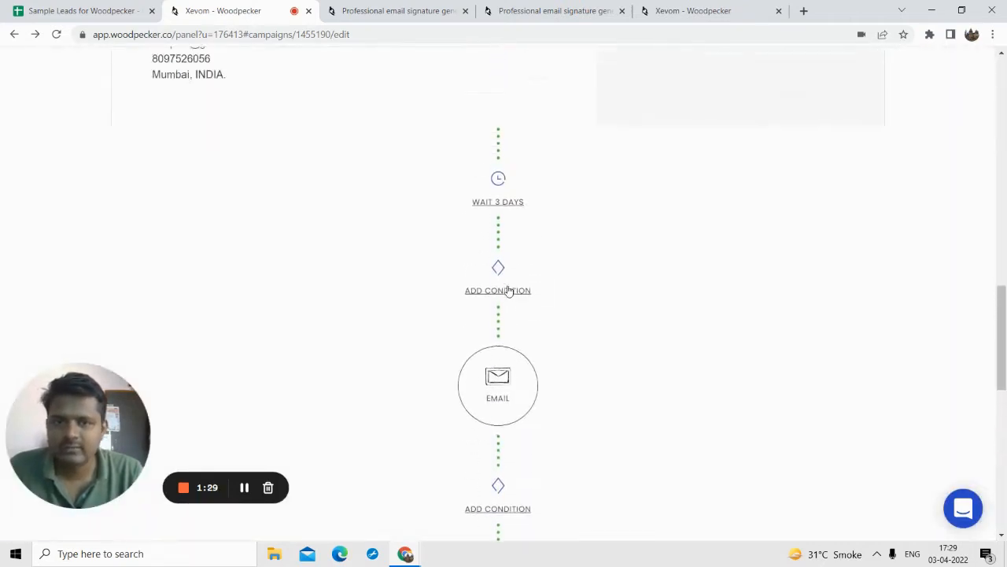
- Expand the waiting period after the first email and open the follow-up email for editing
left_click(490, 225)
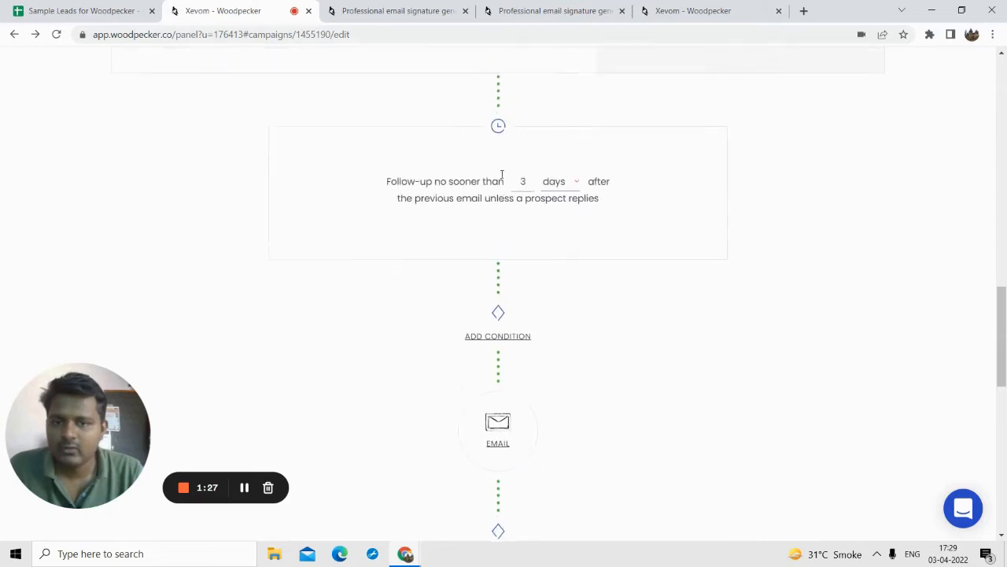
scroll(519, 240, "down", 2)
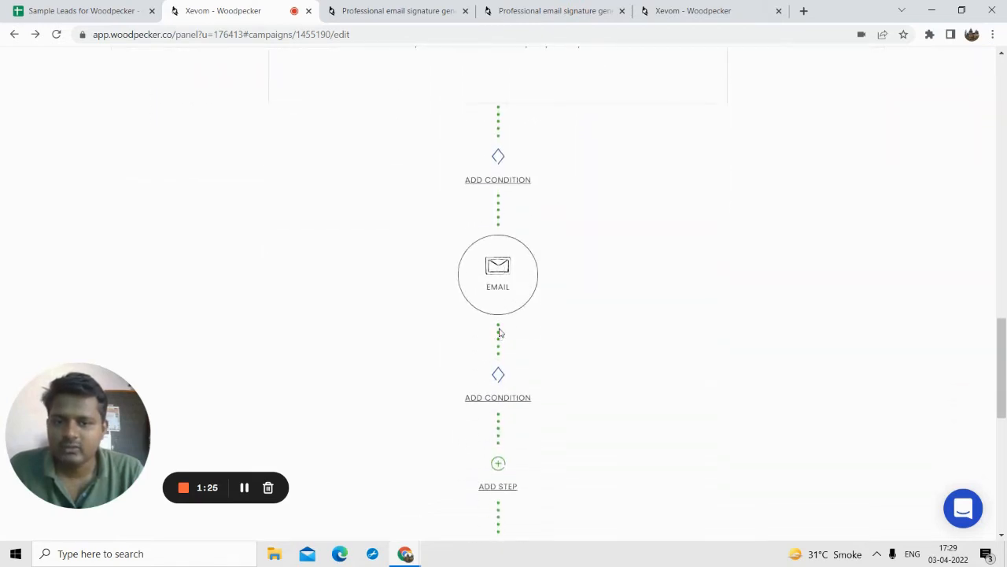
left_click(500, 235)
scroll(503, 181, "up", 2)
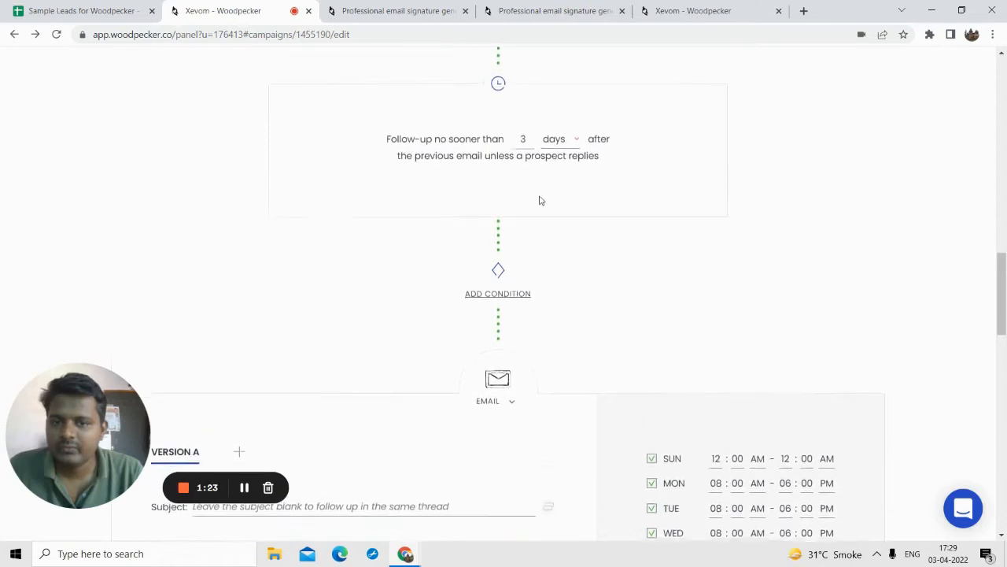
- Review the follow-up email's Version A, its blank subject field, signature and daily sending schedule
scroll(527, 205, "down", 3)
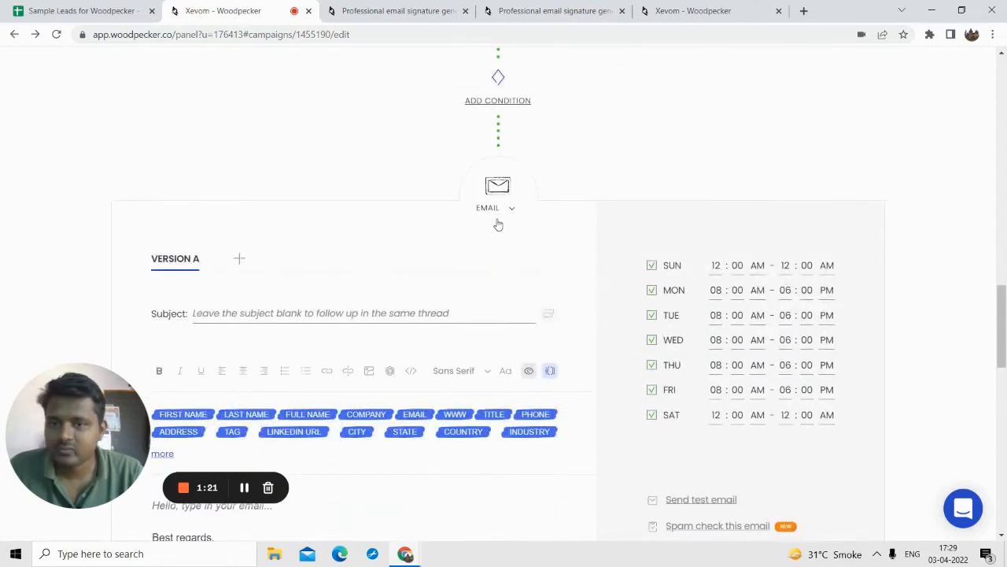
scroll(498, 225, "down", 1)
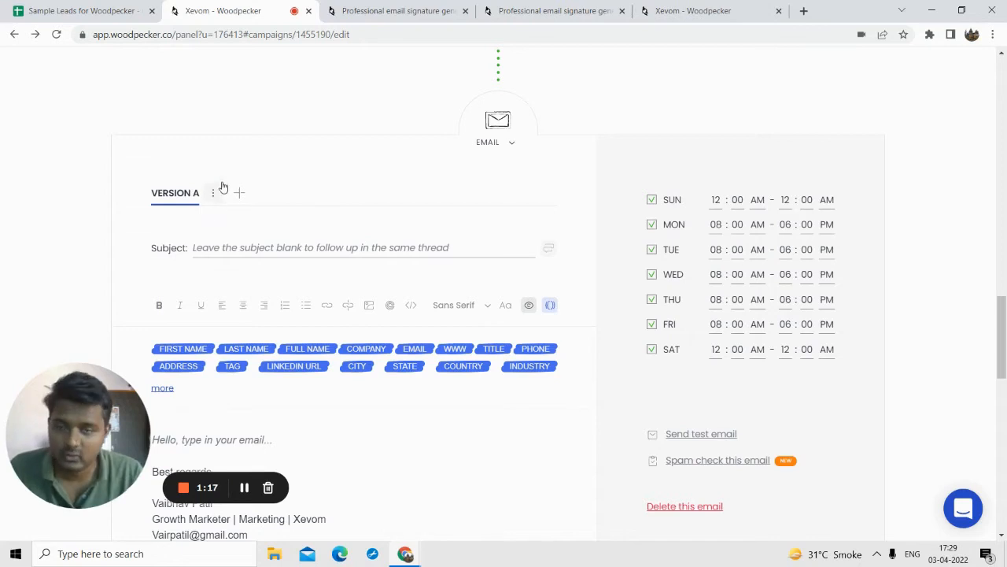
scroll(330, 234, "up", 2)
scroll(325, 241, "down", 2)
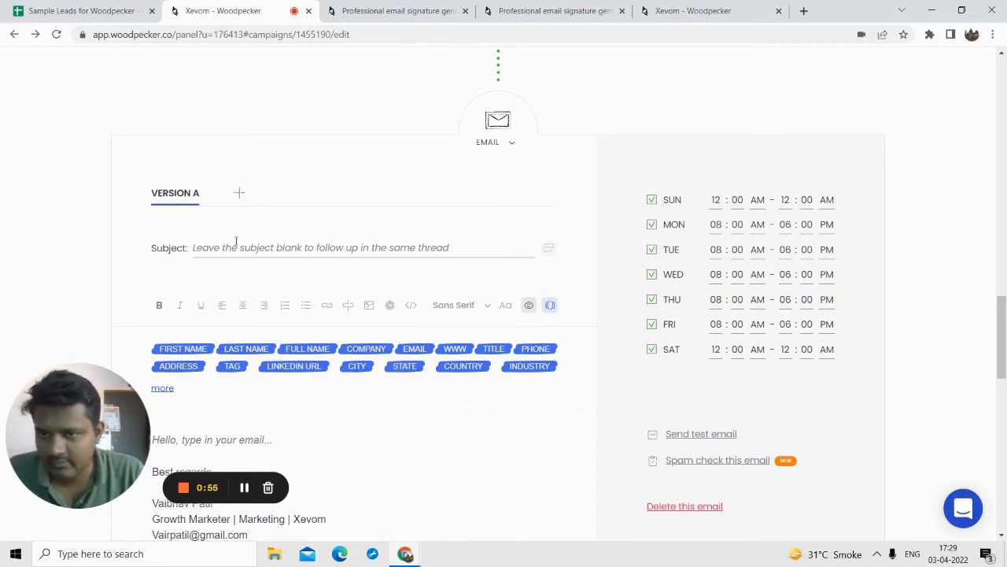
scroll(235, 242, "down", 1)
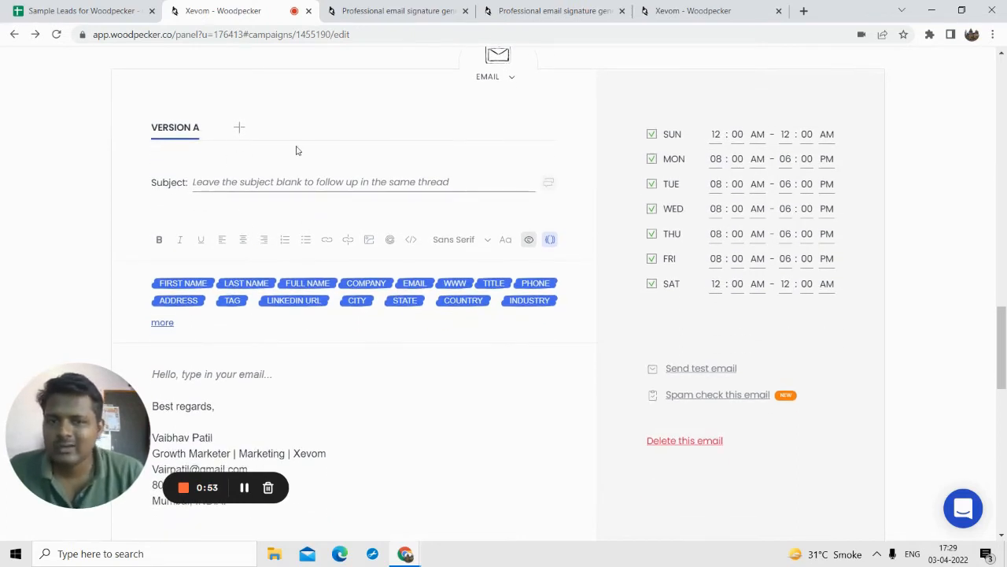
scroll(354, 216, "up", 2)
scroll(346, 236, "down", 1)
scroll(307, 228, "down", 1)
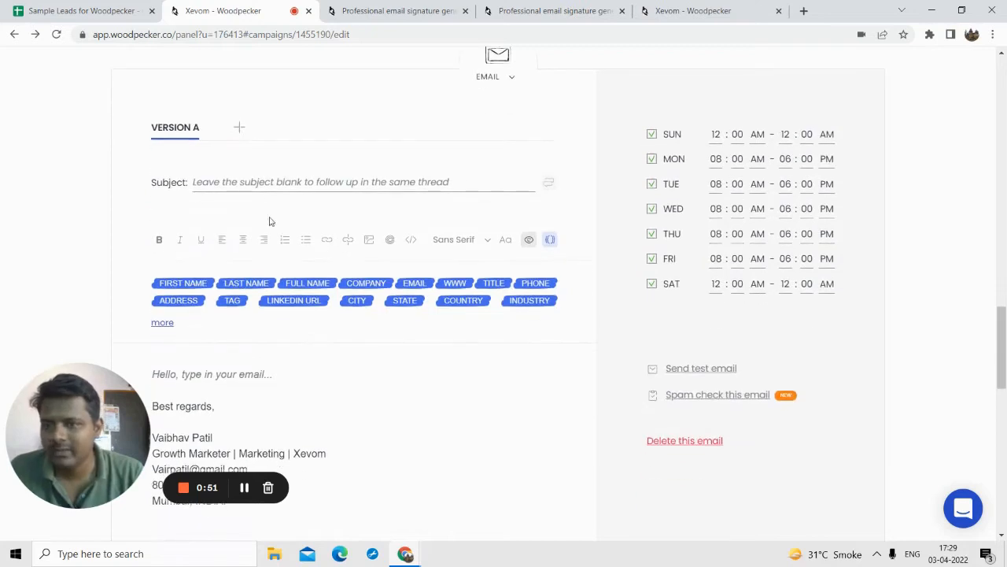
- Write the follow-up email body above the signature: "Hi", "Did you checked my previous email?" and "Thanks" as separate paragraphs
scroll(259, 267, "down", 2)
left_click(207, 248)
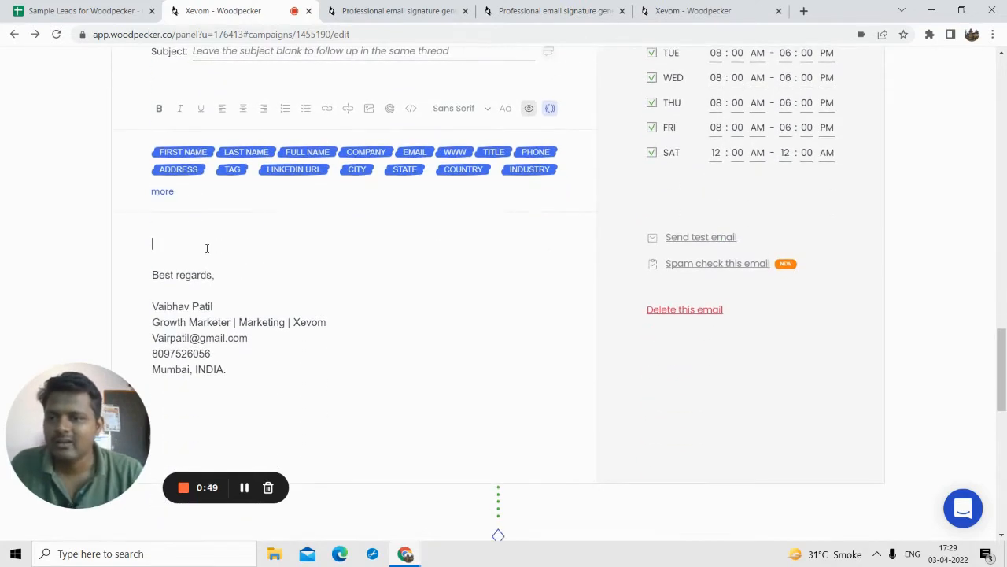
type("Hi")
key("Return")
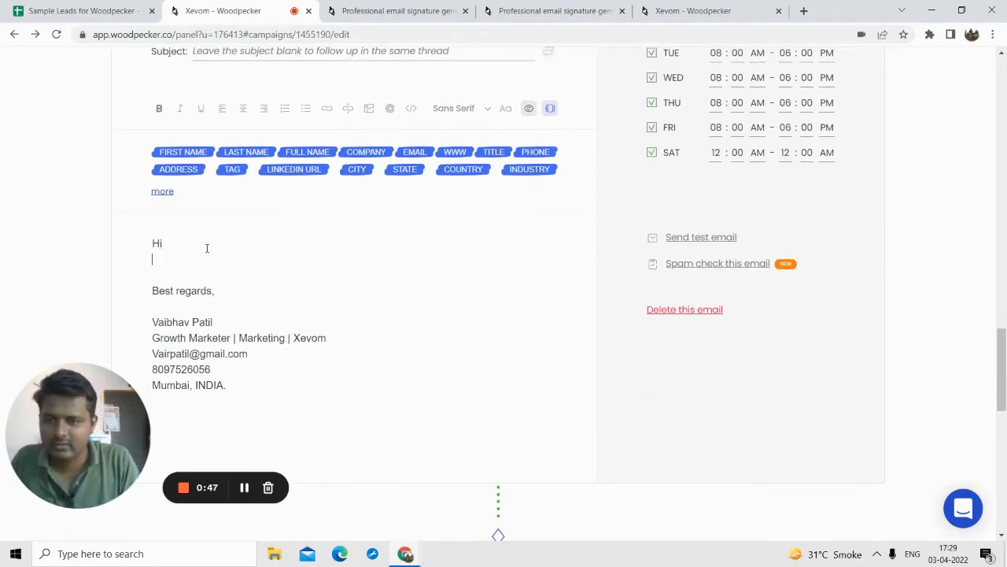
key("Return")
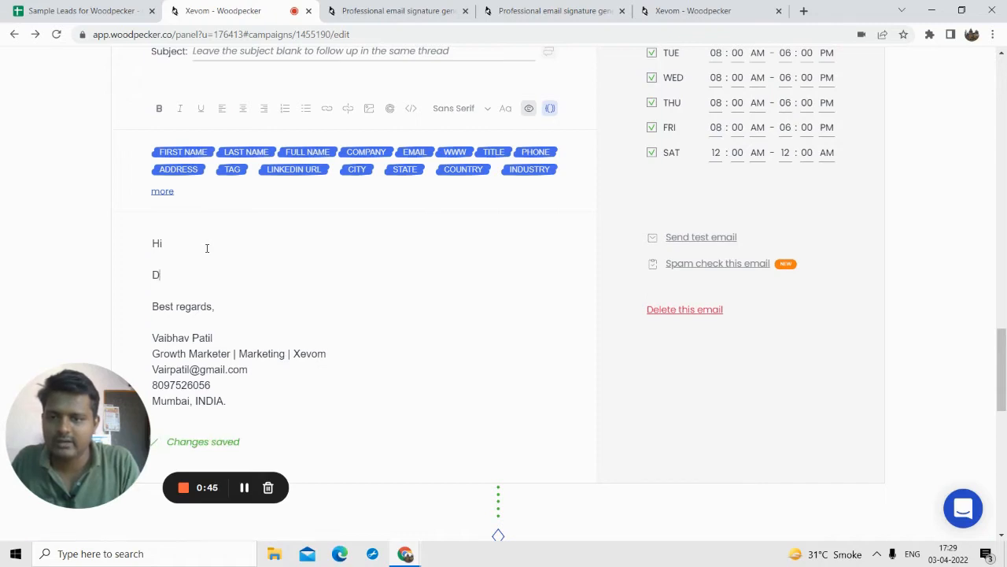
type("Did you")
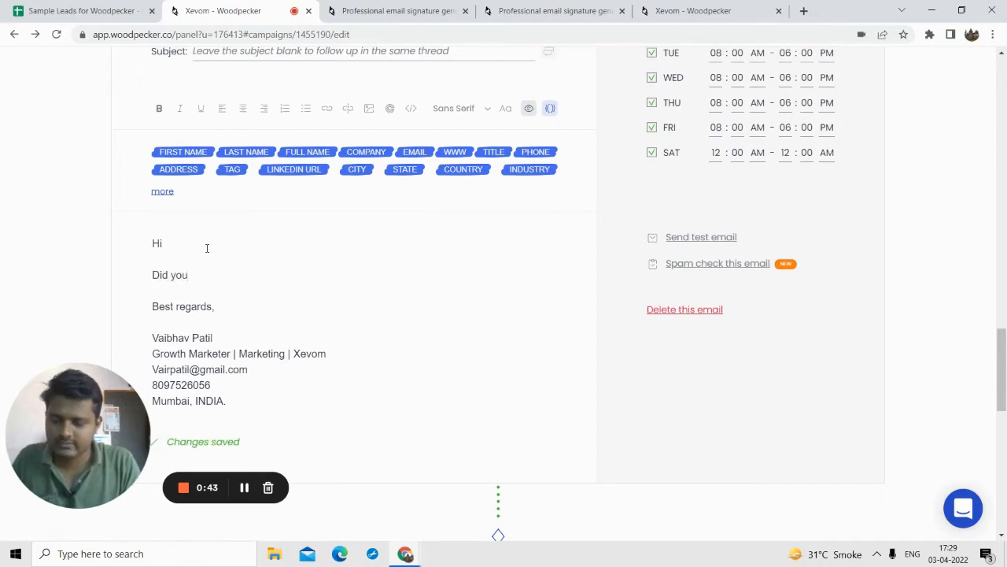
type(" ch")
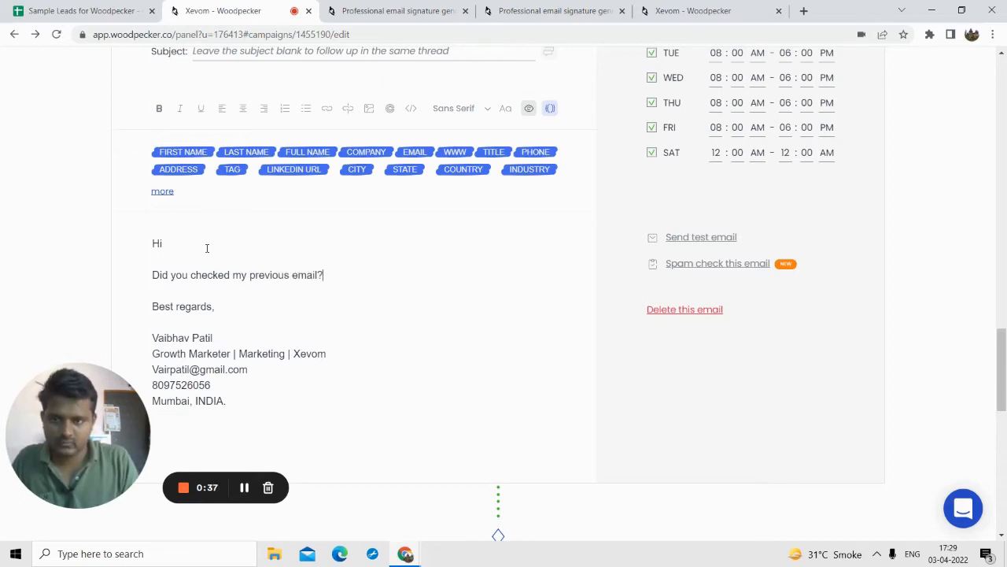
key("Return")
key("Return")
type("Thanks")
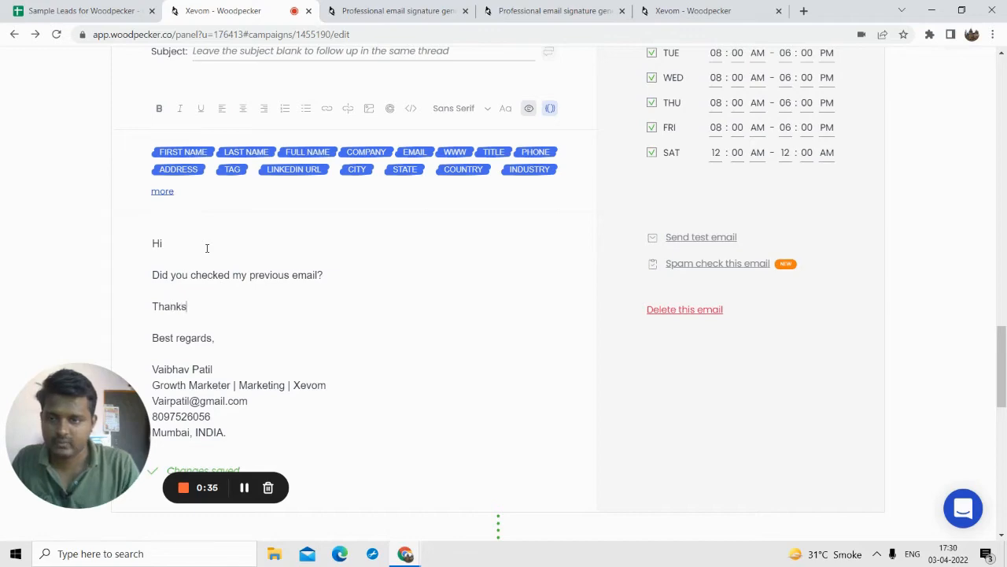
- Review the finished follow-up email, the waiting period before it, and the options for extending the sequence below it
scroll(353, 254, "up", 2)
scroll(348, 259, "down", 4)
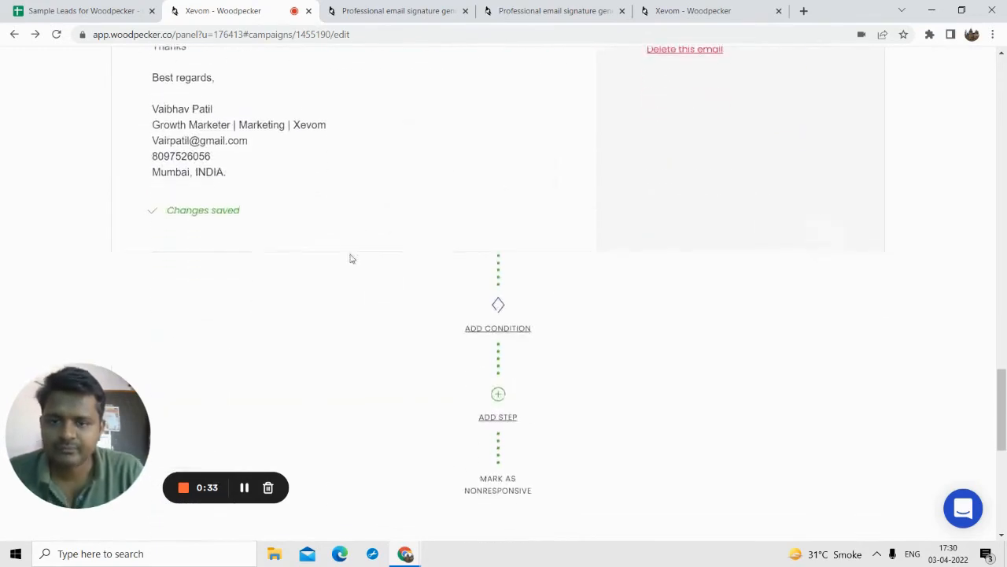
scroll(252, 268, "up", 1)
scroll(220, 212, "up", 2)
scroll(216, 220, "down", 5)
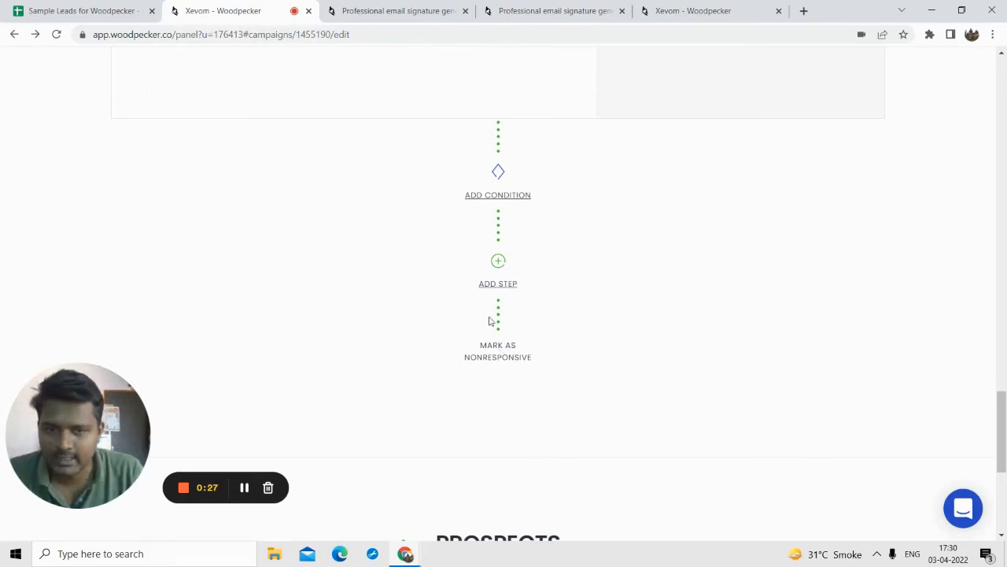
scroll(524, 261, "up", 5)
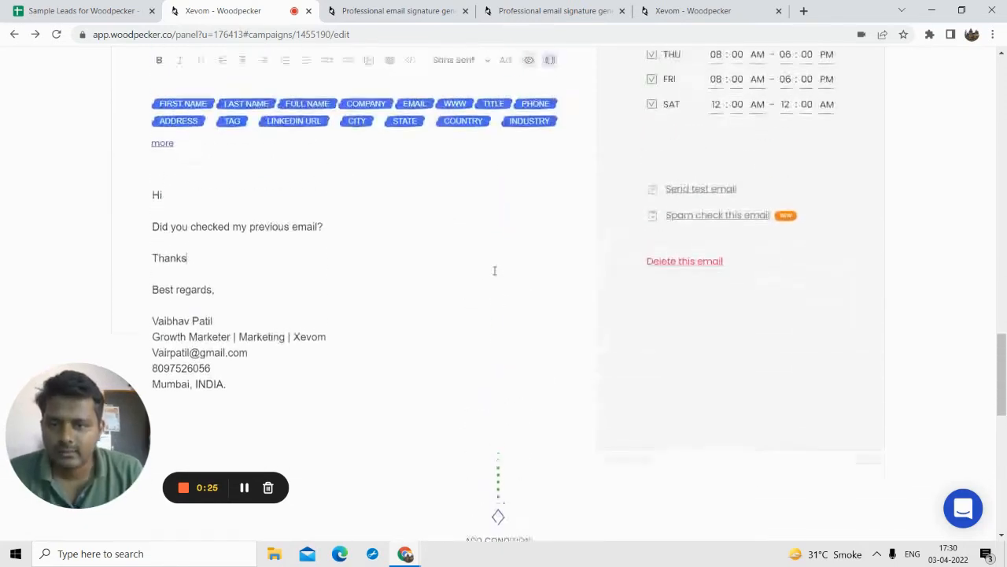
scroll(494, 271, "up", 7)
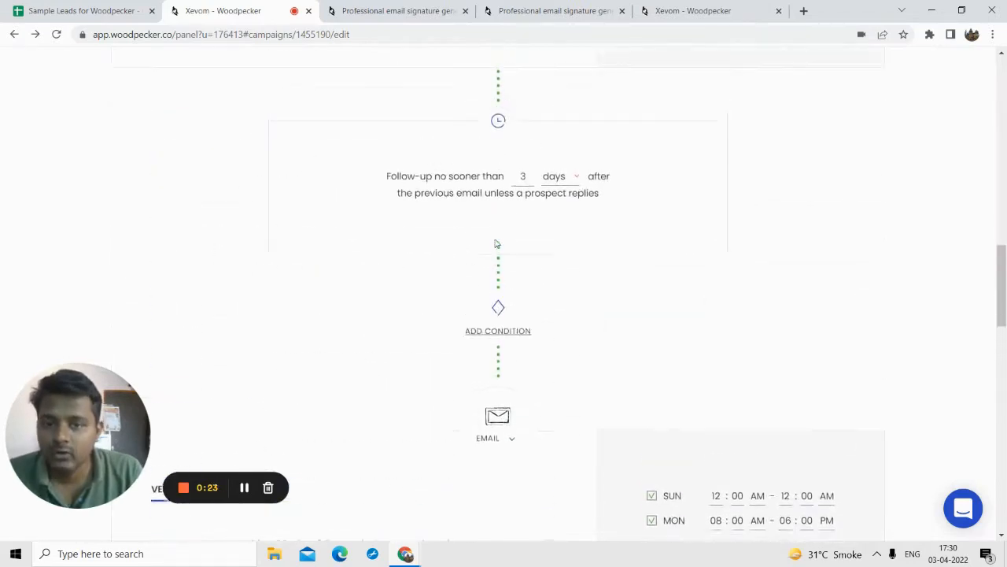
scroll(497, 244, "down", 8)
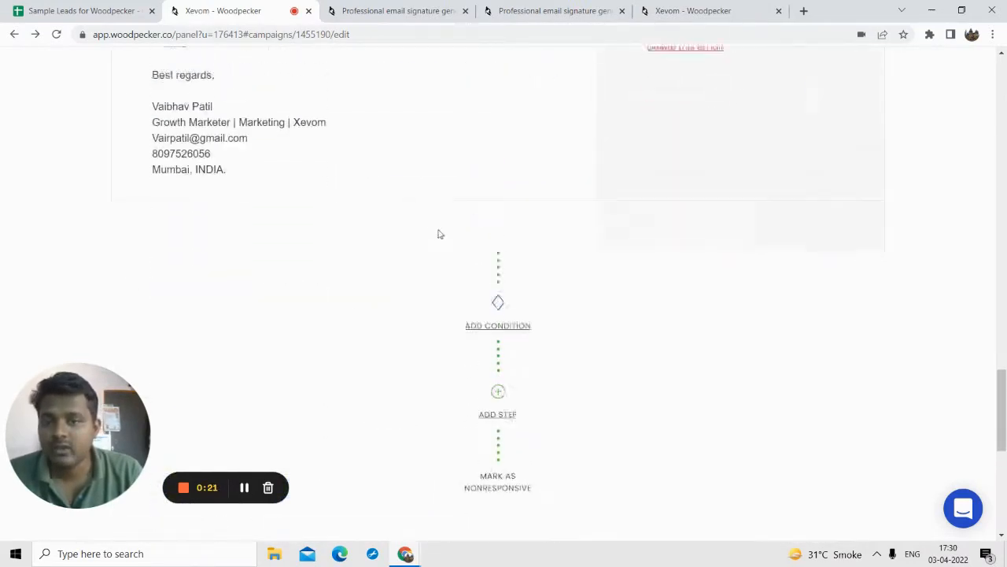
- Add another step after the follow-up email and change its type from Email to Call
scroll(440, 233, "down", 2)
scroll(279, 134, "up", 3)
scroll(410, 348, "down", 4)
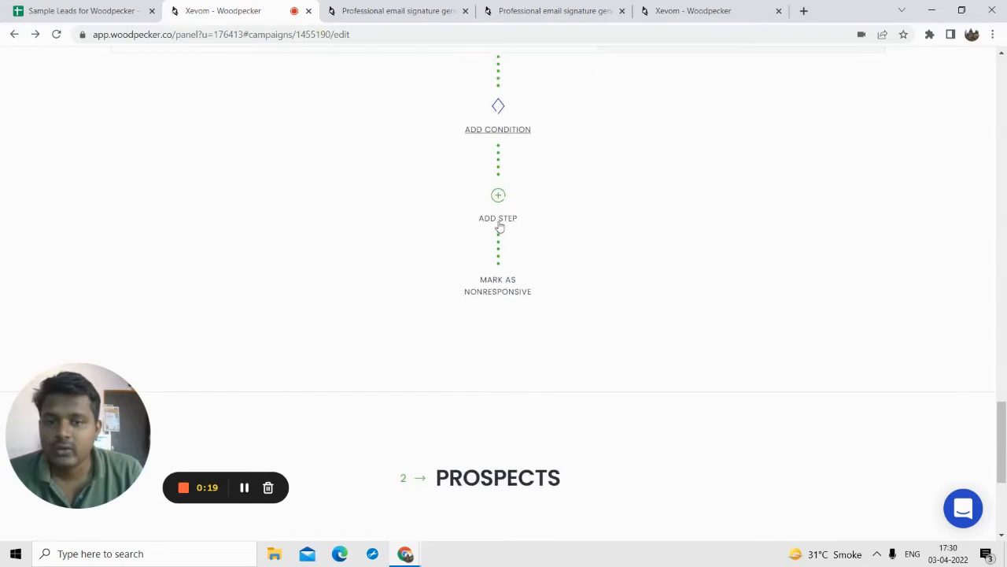
scroll(468, 234, "up", 9)
scroll(528, 250, "down", 3)
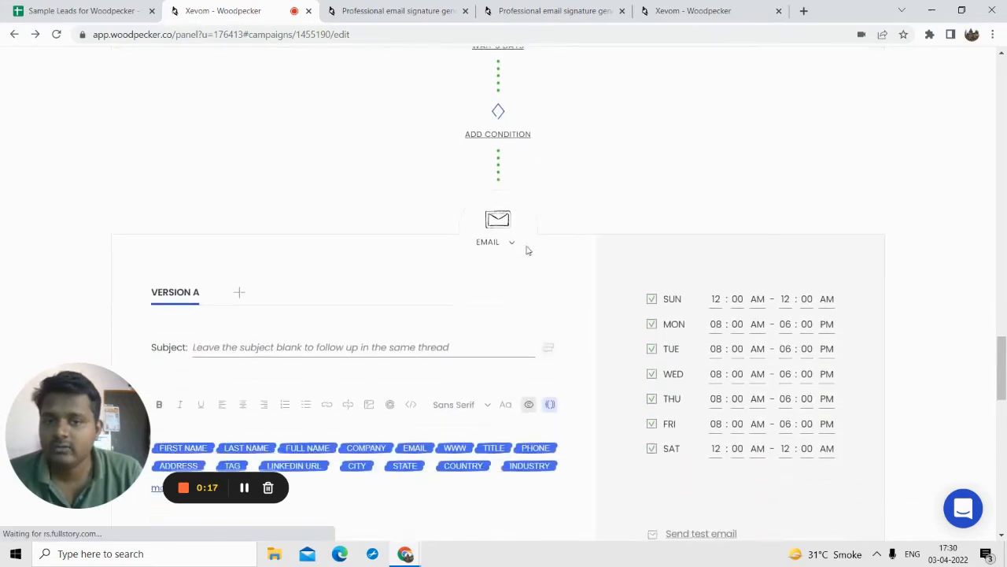
scroll(426, 293, "up", 1)
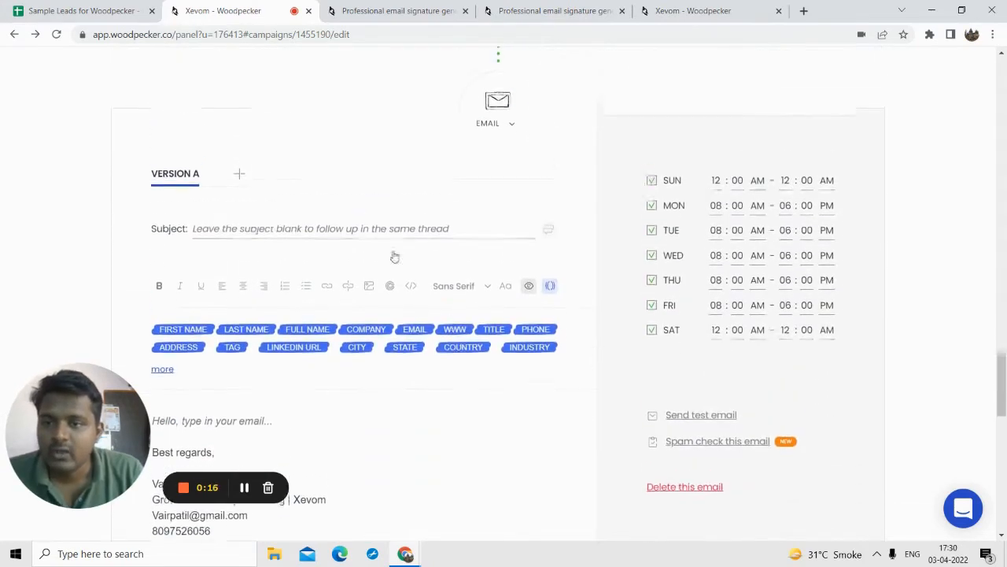
left_click(511, 128)
scroll(512, 157, "up", 1)
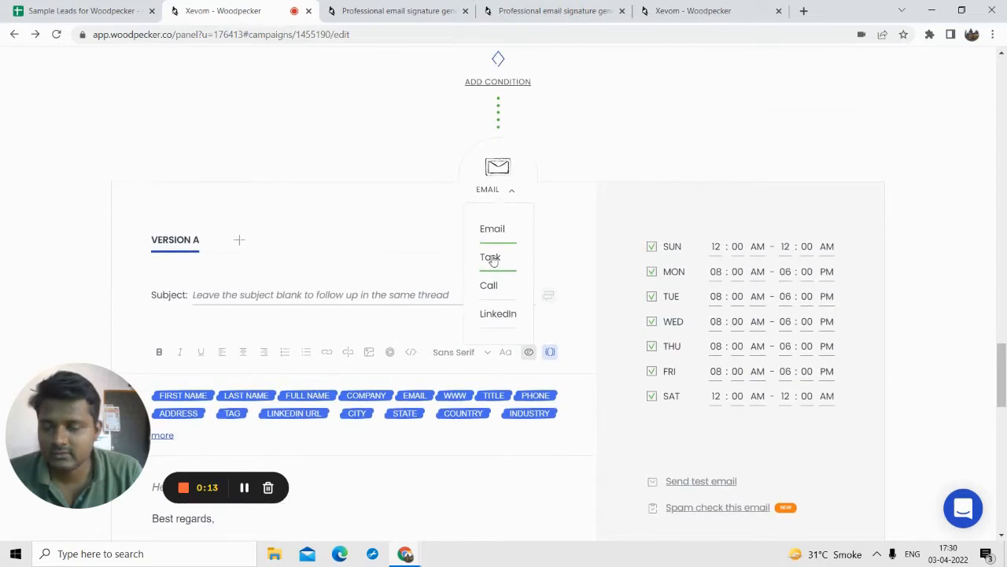
left_click(491, 291)
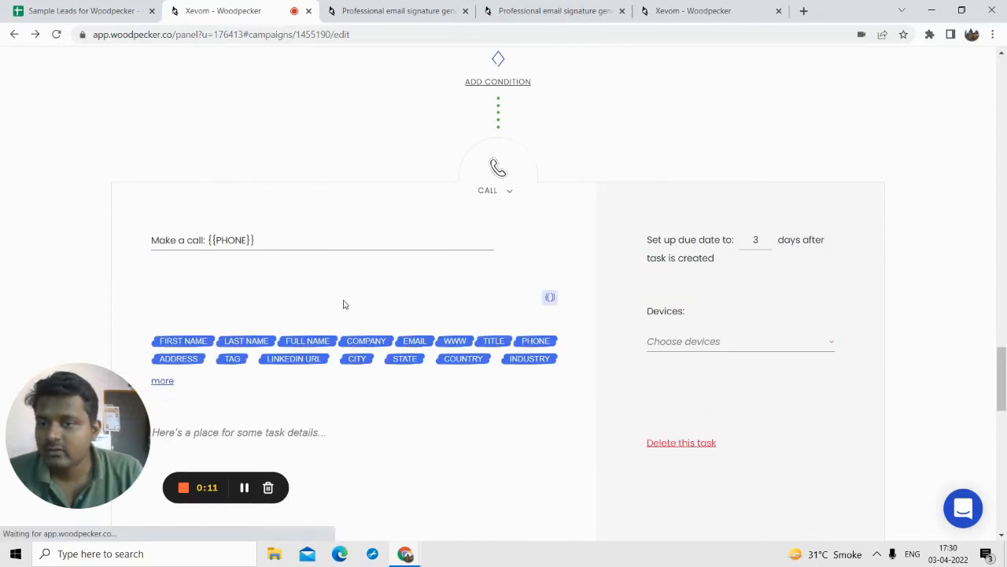
- Review the Call task's title, due date, devices and details area, along with the follow-up email and waiting period preceding it
scroll(343, 304, "down", 1)
scroll(234, 353, "down", 1)
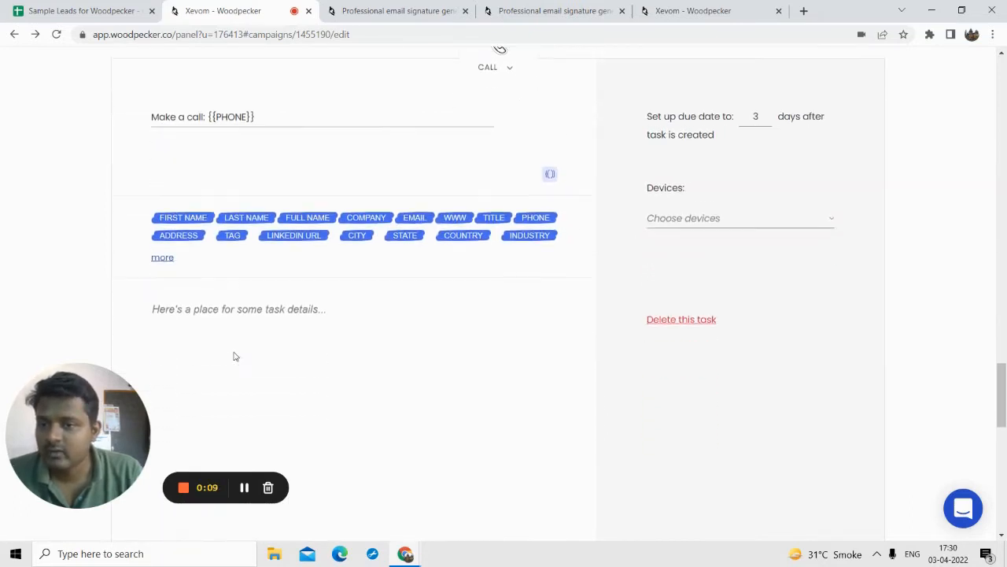
left_click(255, 302)
scroll(269, 309, "up", 1)
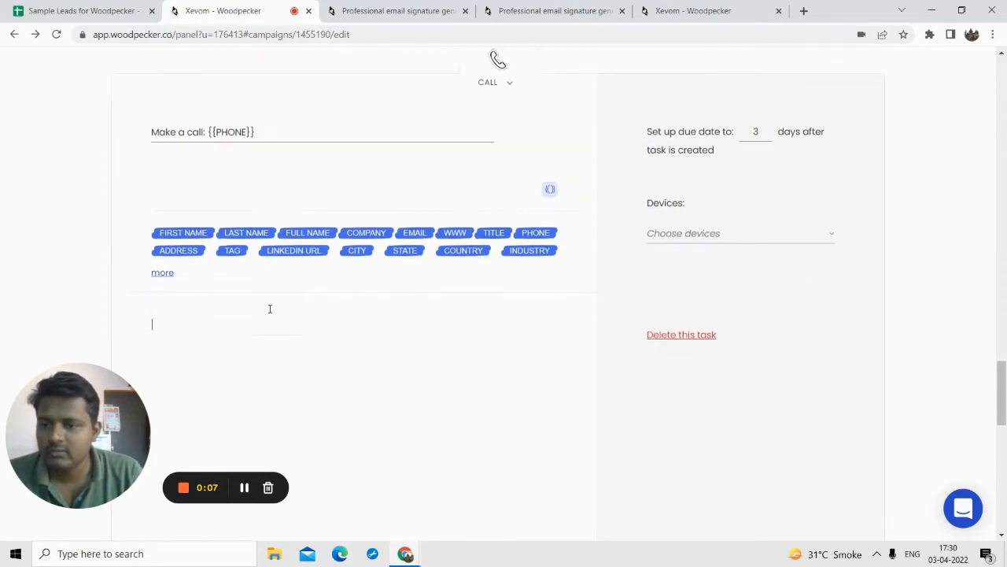
scroll(272, 309, "down", 2)
scroll(273, 311, "up", 1)
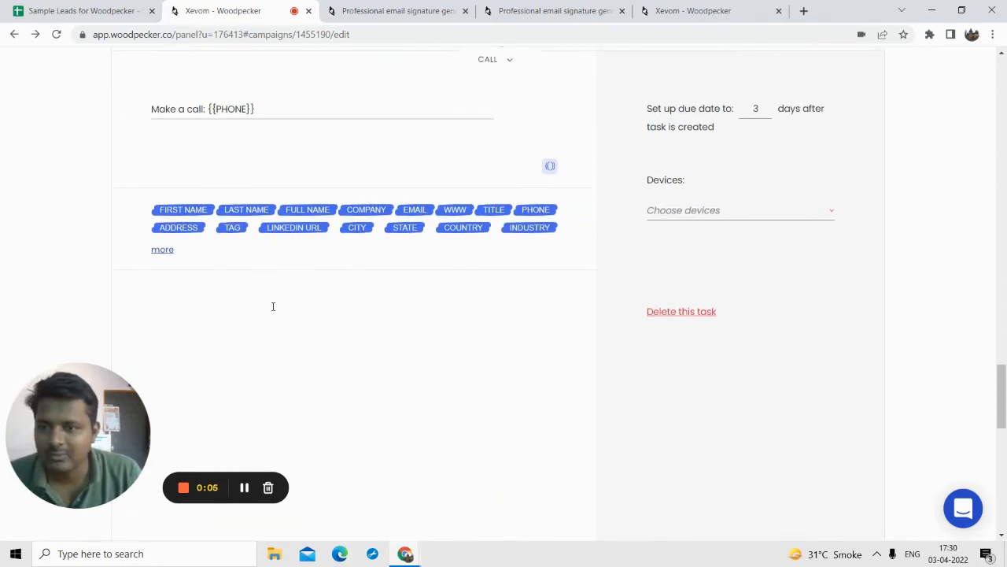
scroll(273, 307, "up", 6)
scroll(435, 232, "up", 4)
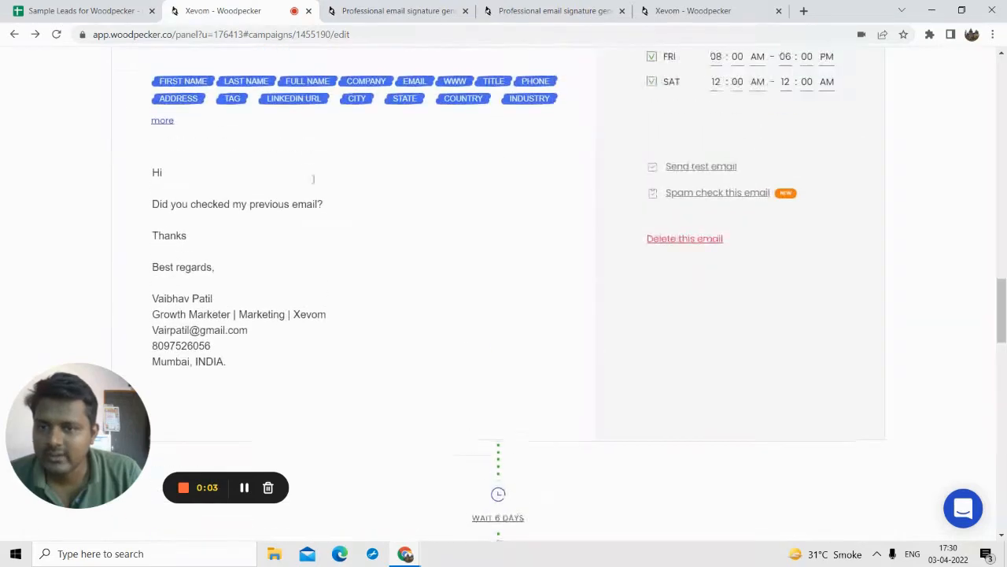
scroll(310, 185, "down", 8)
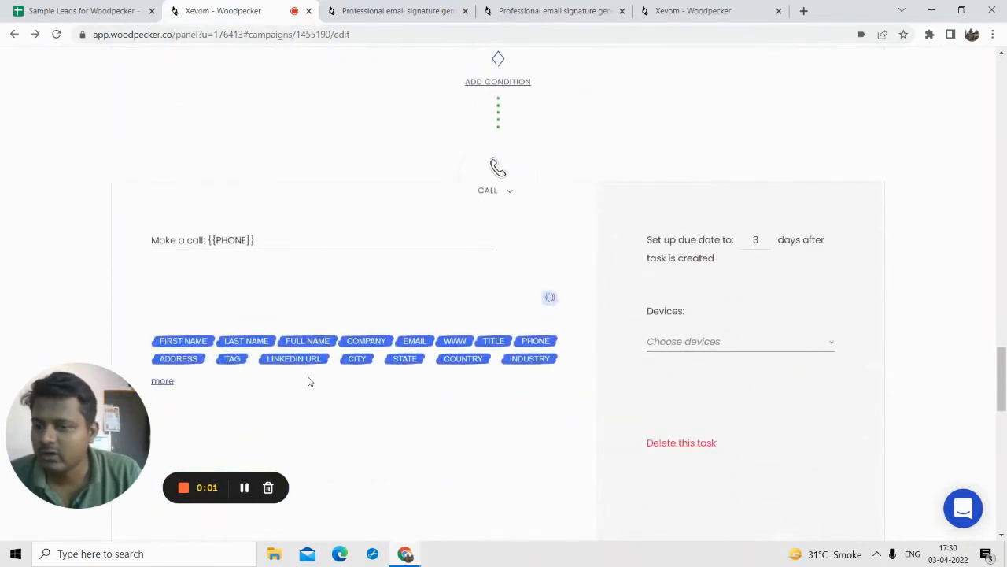
scroll(305, 384, "down", 2)
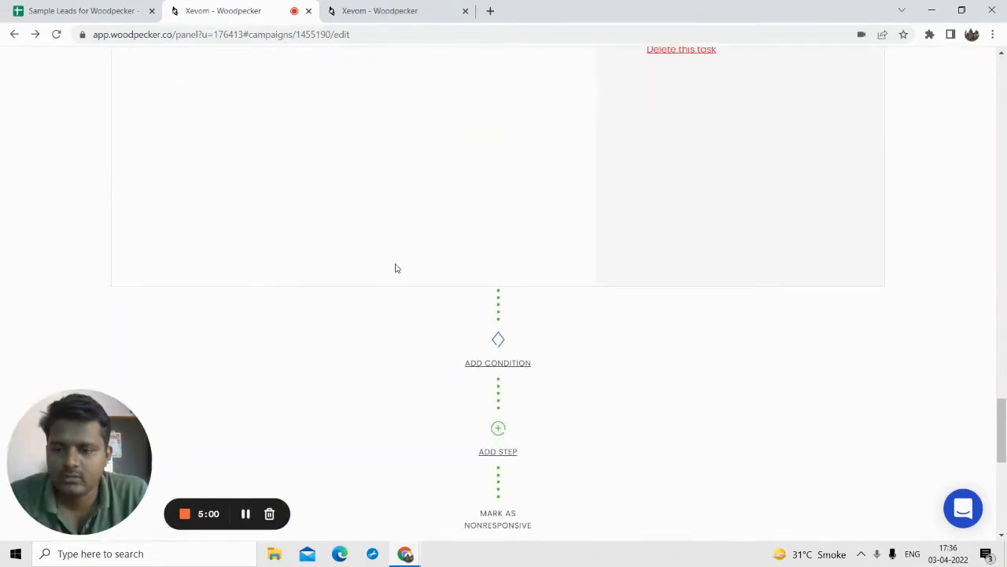
- Reopen the Call step for editing and change its type to LinkedIn
scroll(396, 268, "up", 5)
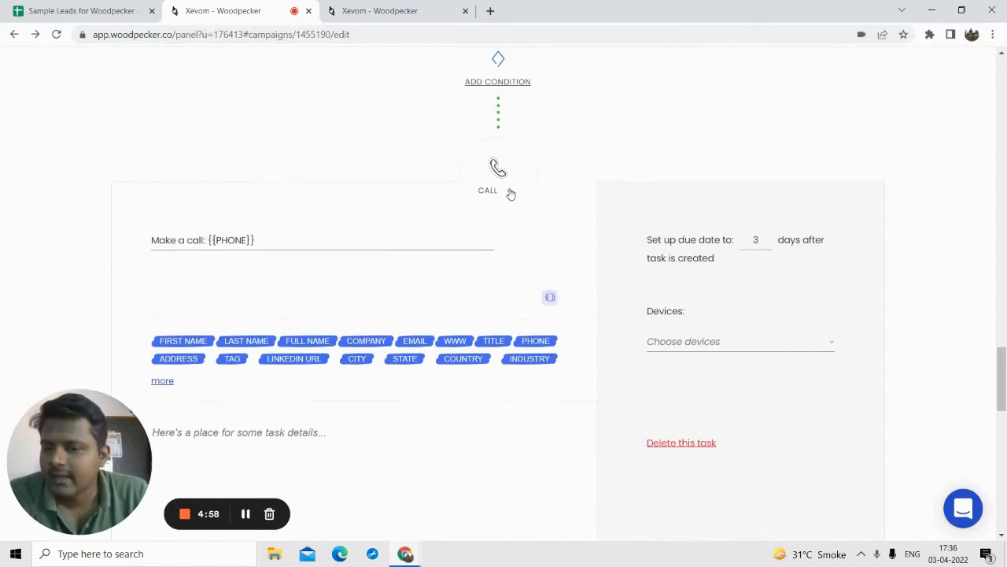
scroll(431, 204, "down", 1)
left_click(511, 134)
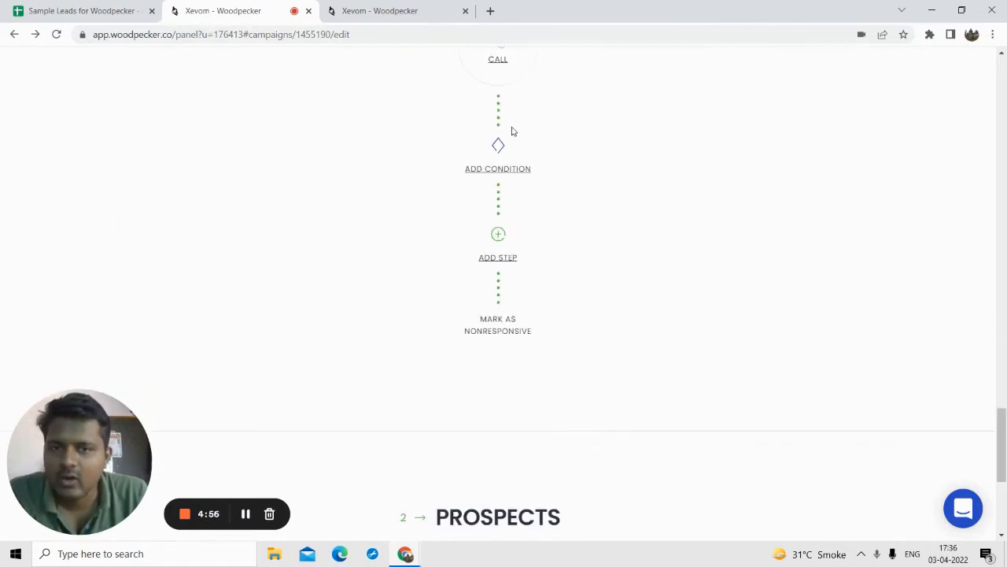
scroll(510, 158, "up", 2)
left_click(504, 171)
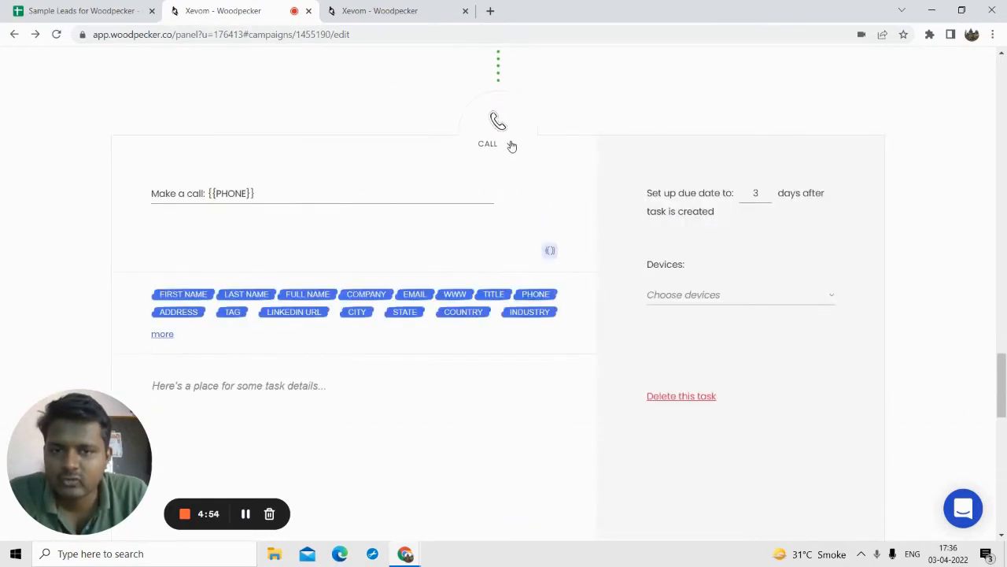
left_click(512, 146)
left_click(482, 271)
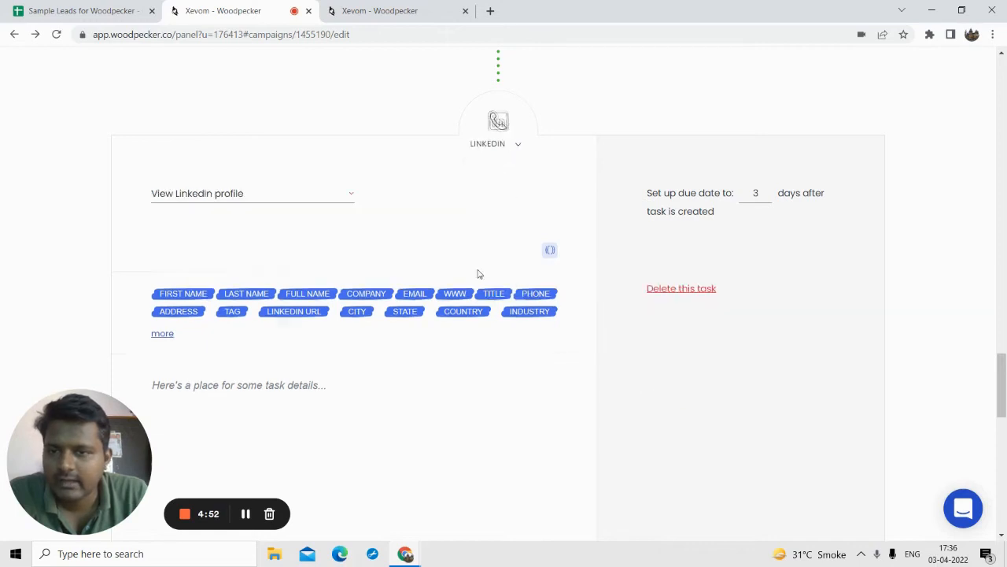
- Examine the action choices for the LinkedIn task, its task details area and the waiting period before it
left_click(286, 198)
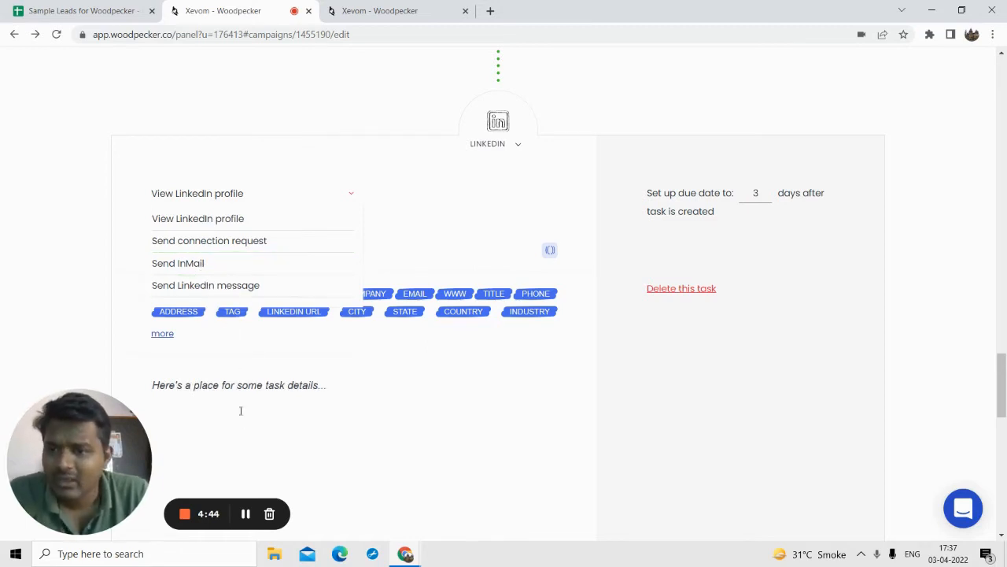
left_click(242, 384)
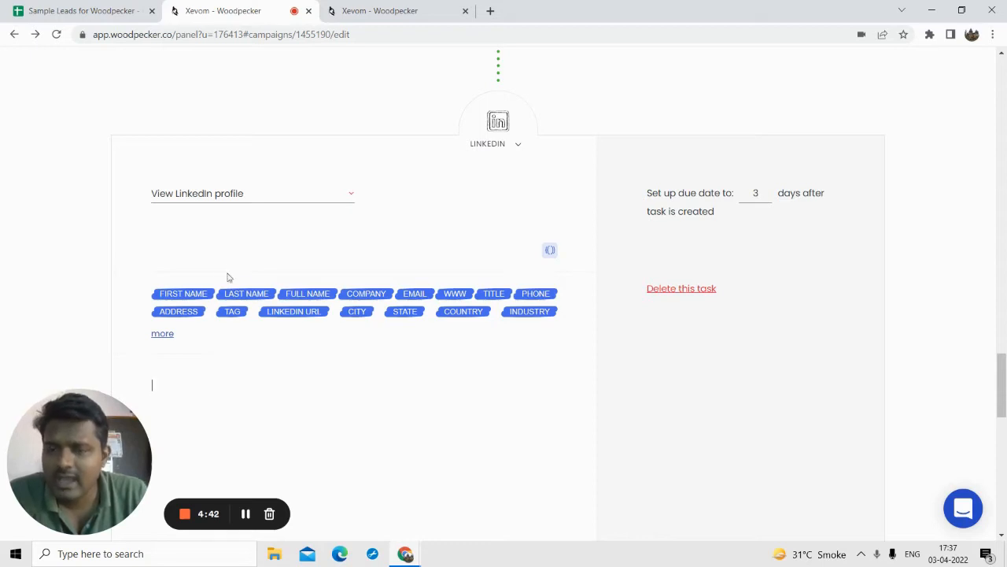
left_click(228, 200)
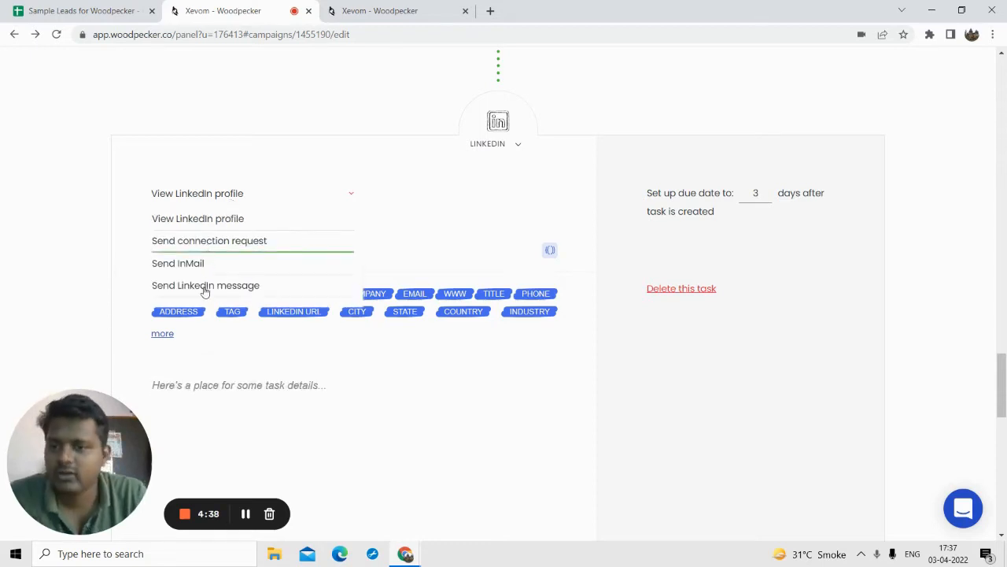
left_click(249, 374)
scroll(525, 167, "up", 10)
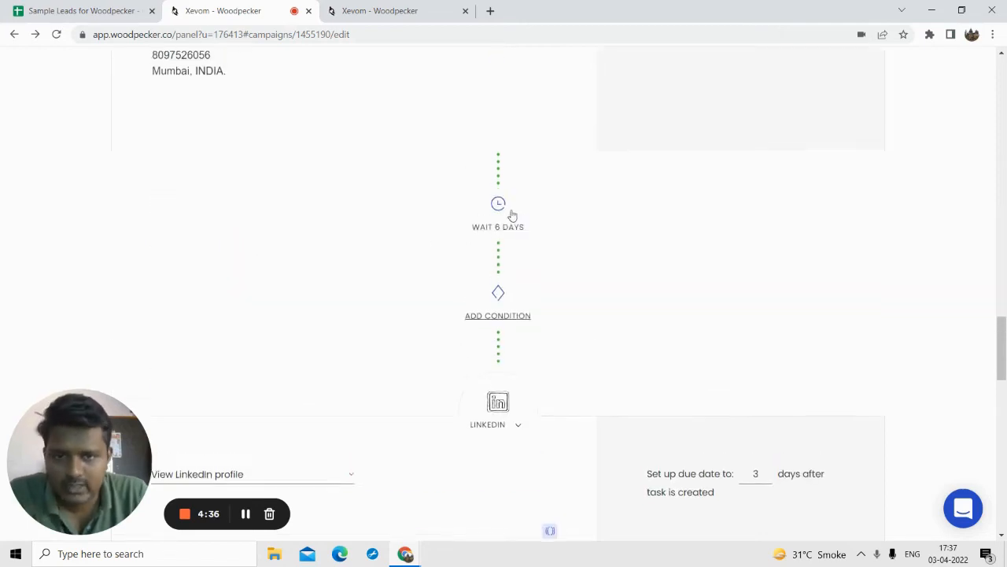
scroll(286, 201, "down", 10)
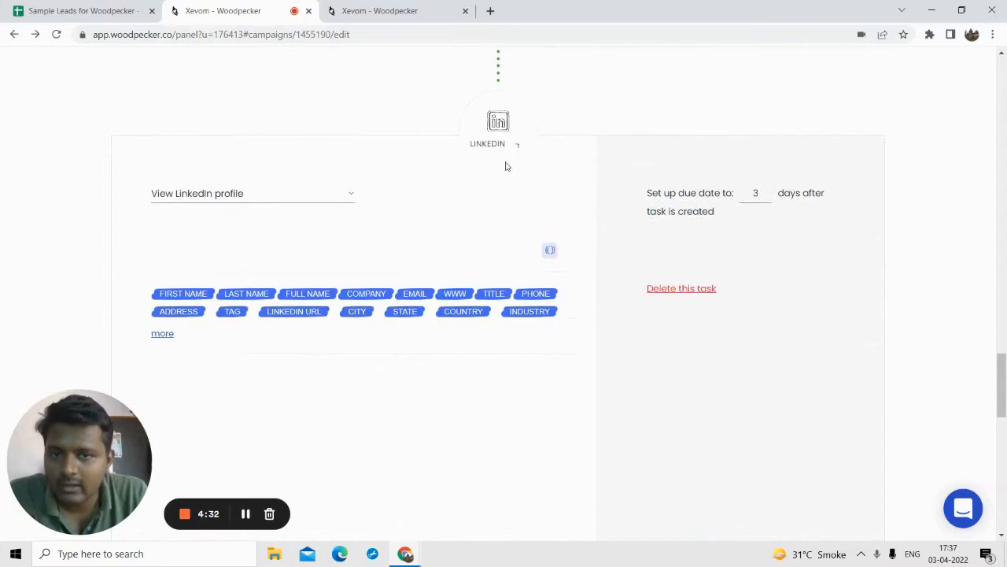
- Switch the LinkedIn step's type back to Call and check the end of the campaign sequence
left_click(506, 166)
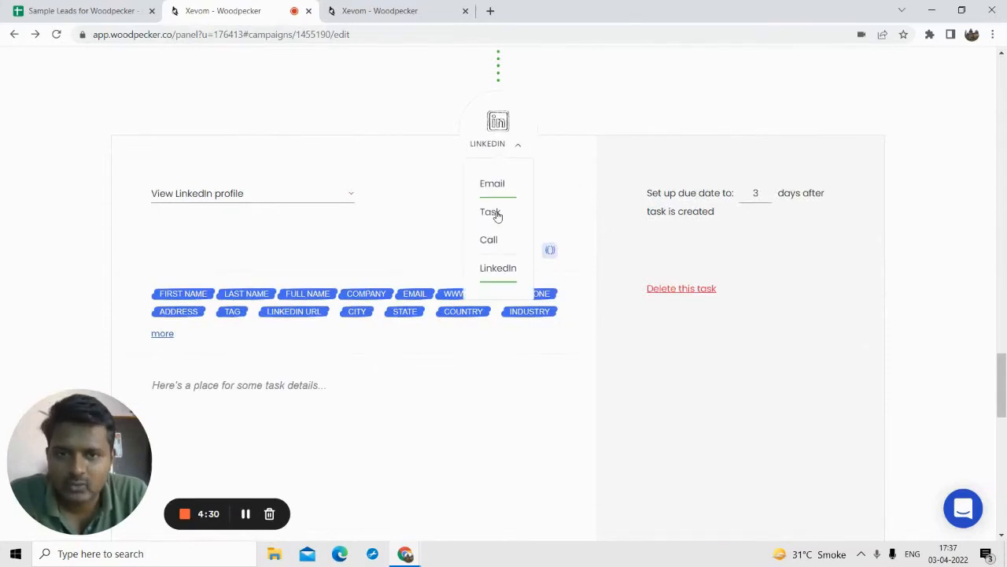
left_click(488, 240)
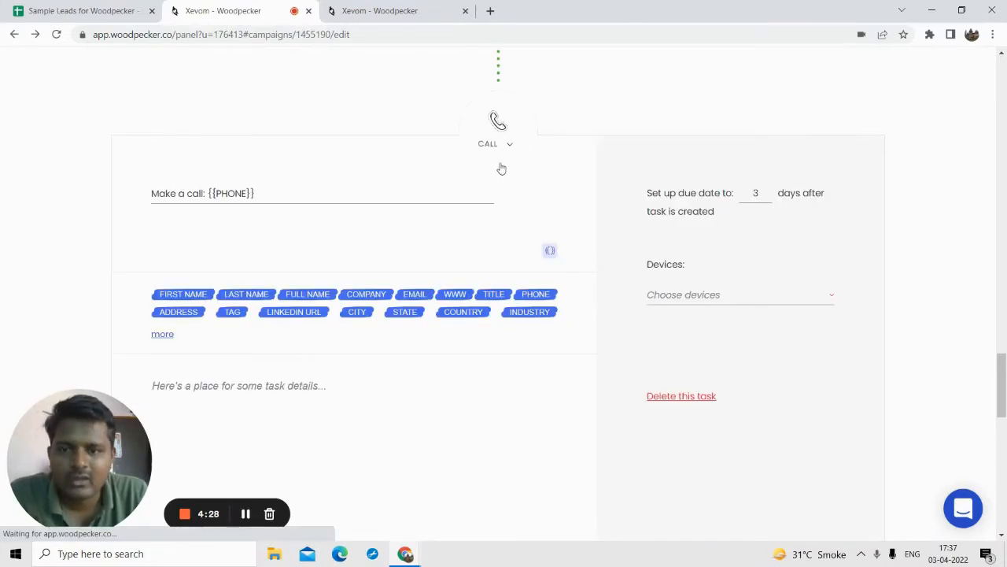
scroll(551, 214, "down", 5)
scroll(526, 329, "down", 2)
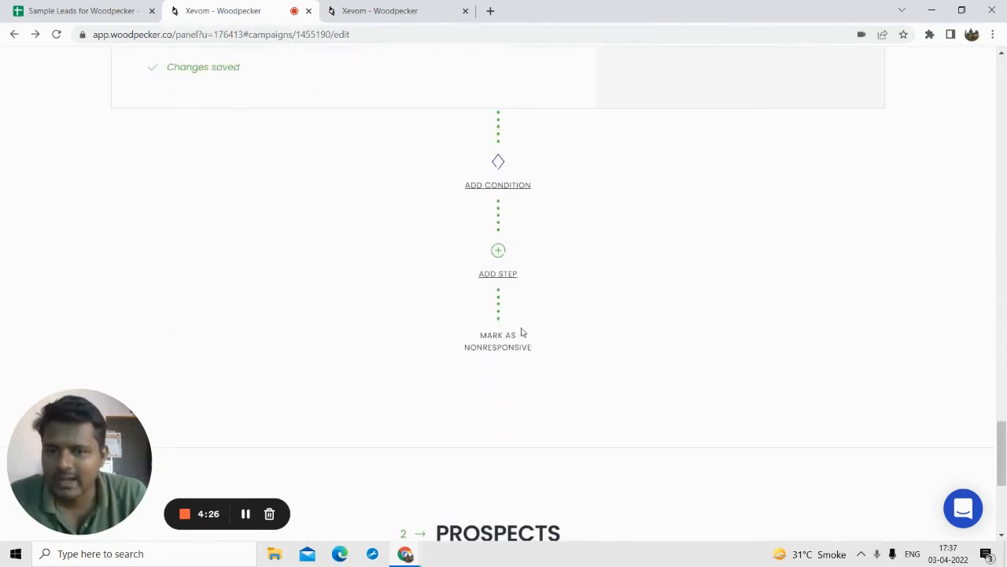
scroll(522, 331, "up", 5)
scroll(438, 245, "down", 6)
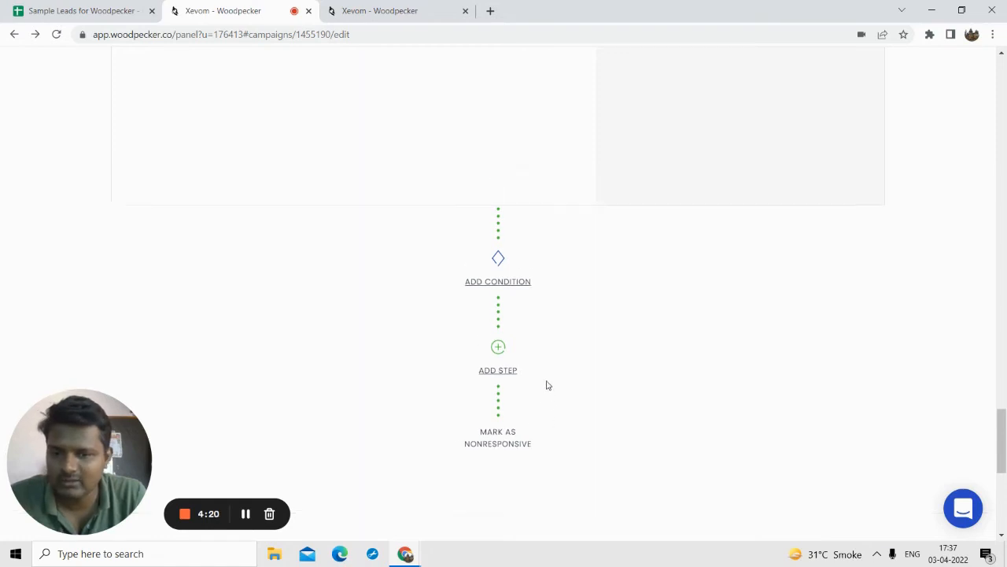
- Assign the Realme RMX2117 device to the Call task in the campaign sequence
scroll(546, 385, "up", 5)
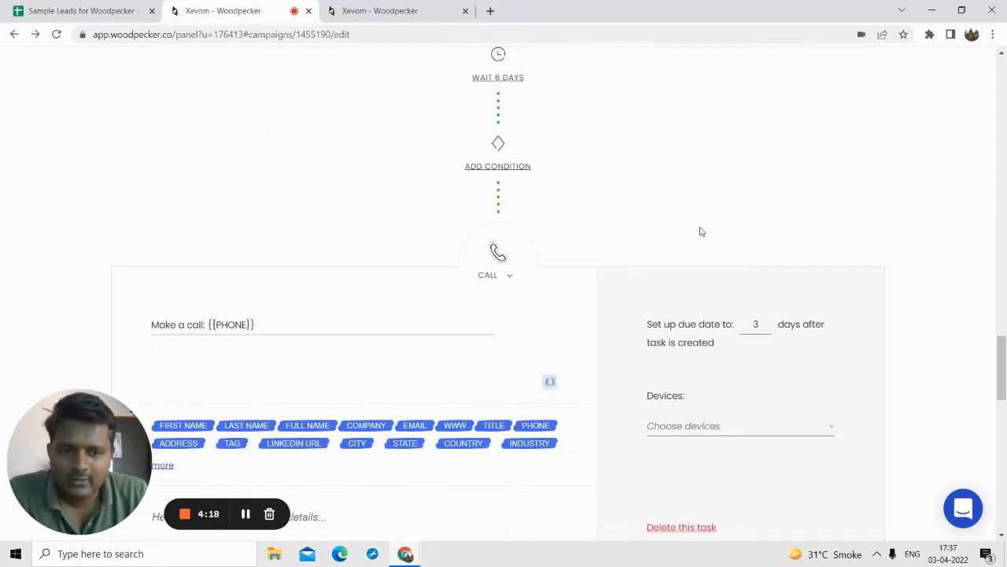
scroll(685, 239, "down", 4)
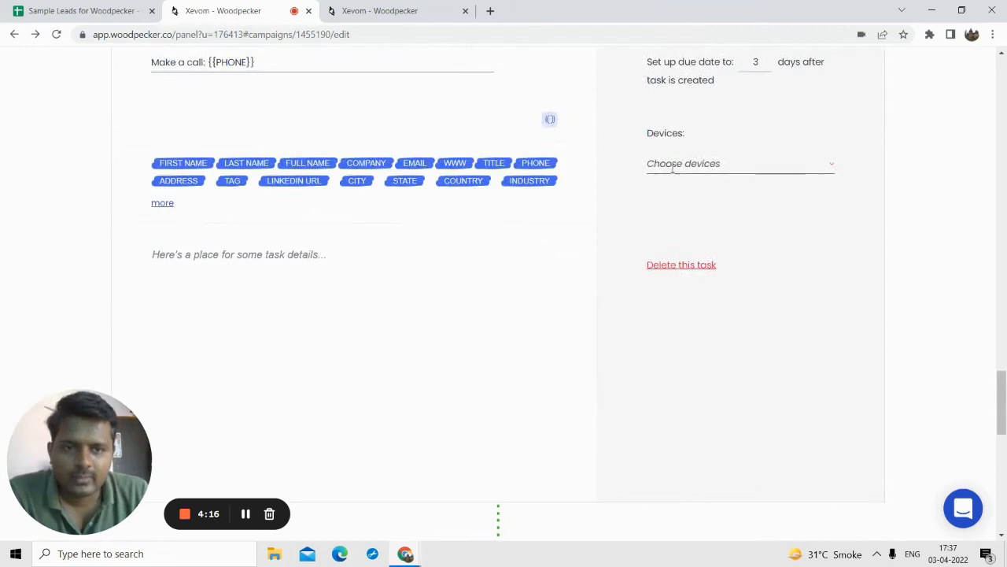
left_click(673, 165)
left_click(652, 191)
scroll(761, 269, "up", 2)
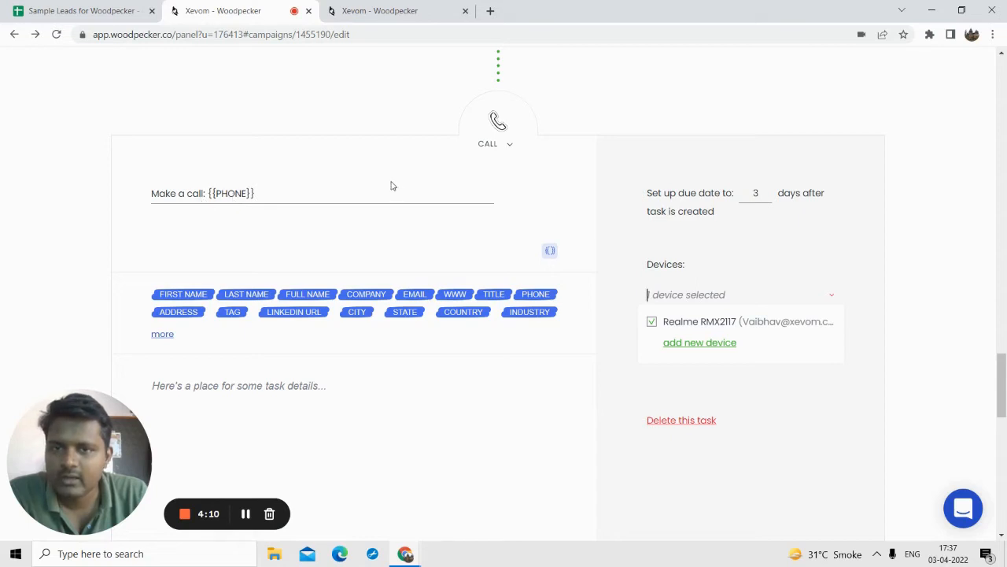
left_click(613, 70)
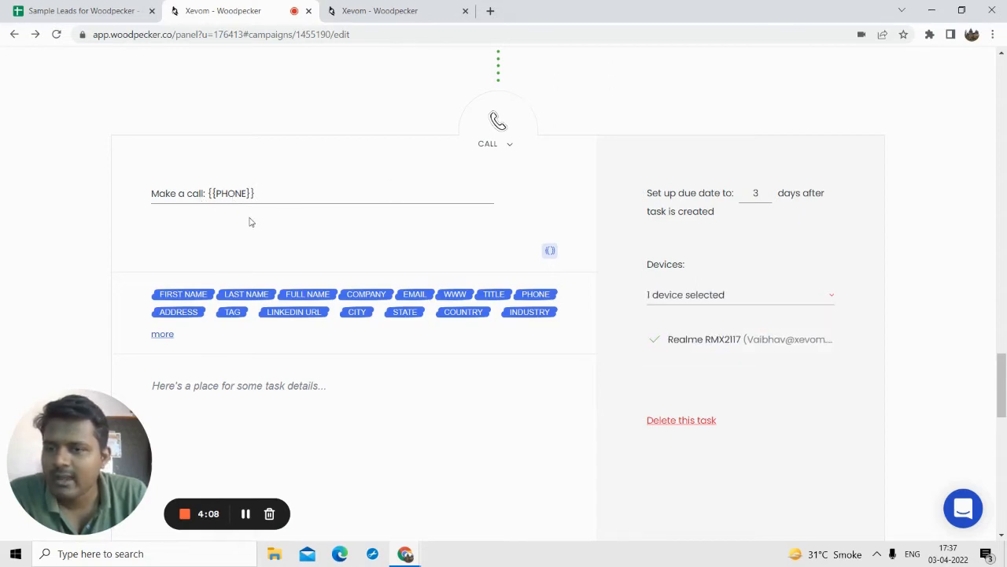
- Search Google for "woodpecker call playstore" in a new browser tab and open the Woodpecker Calls listing on Google Play
left_click(487, 15)
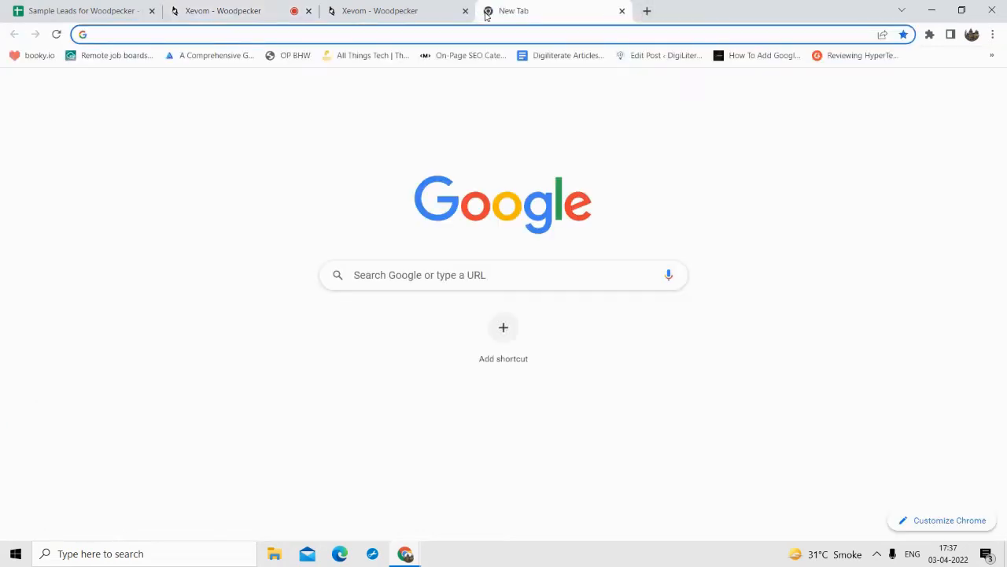
type("woodpecker.co")
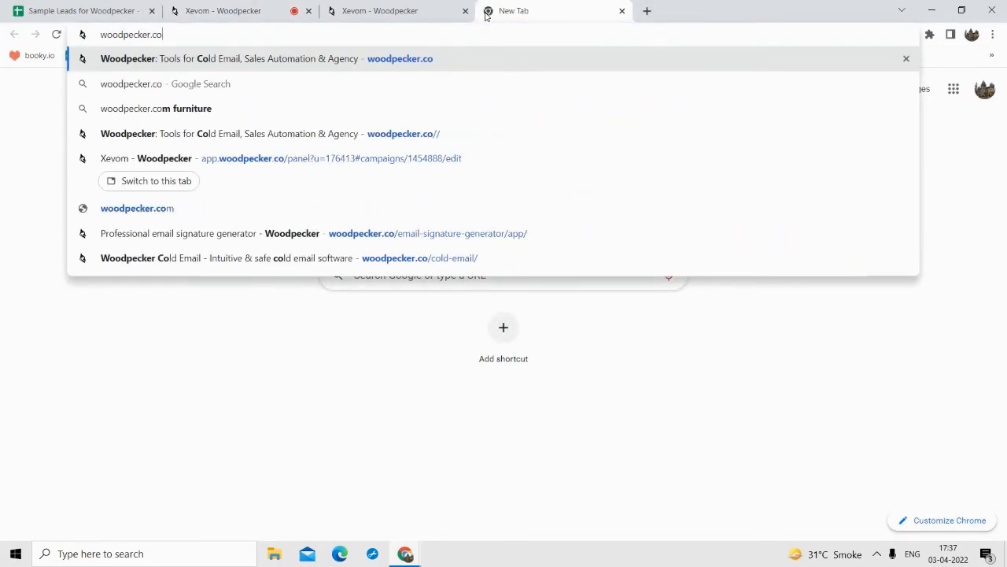
key("BackSpace")
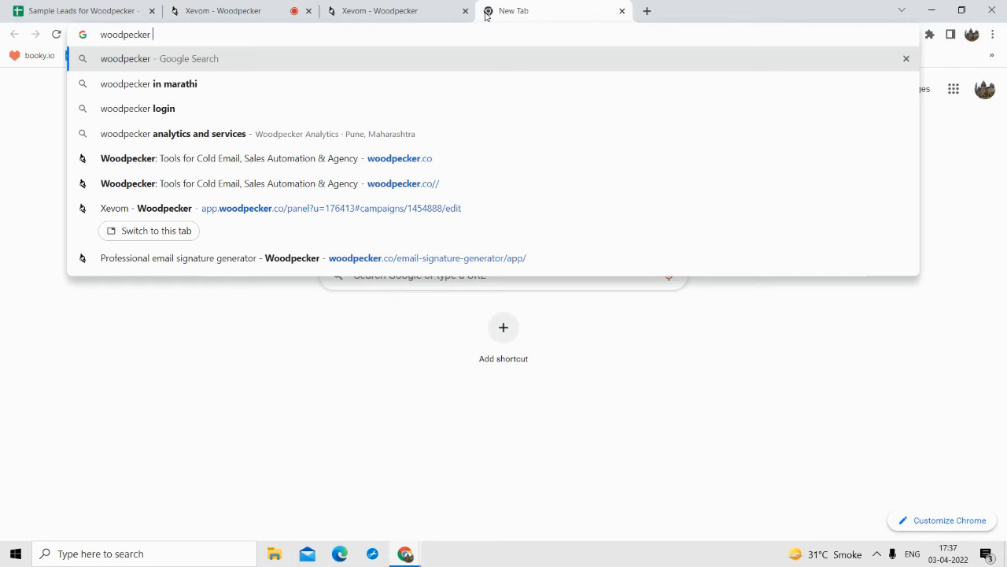
type("call p")
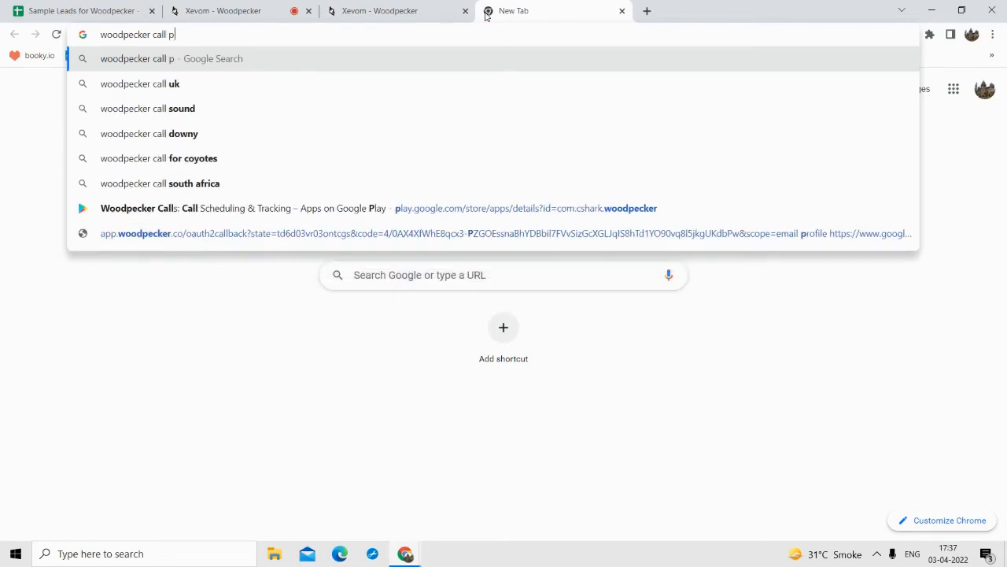
type("laystore")
key("Return")
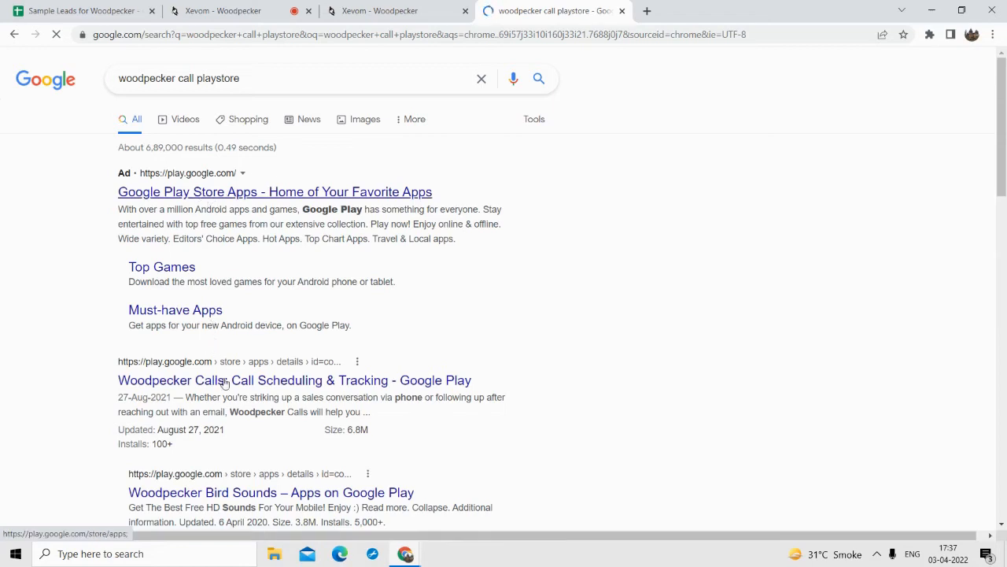
left_click(228, 385)
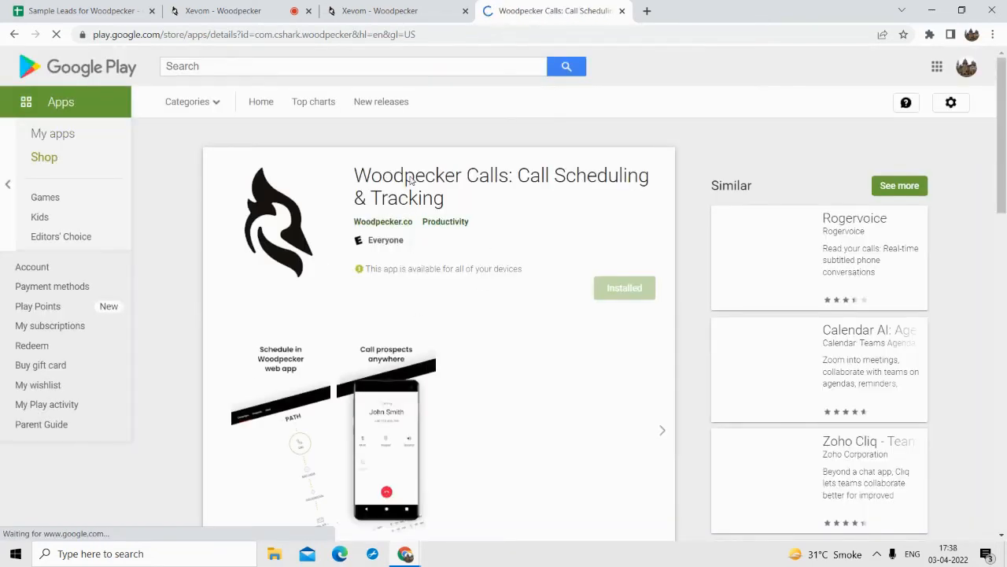
- Read the Woodpecker Calls app's screenshots, benefits and explanation of how calling works with a campaign's Call task
scroll(386, 239, "down", 2)
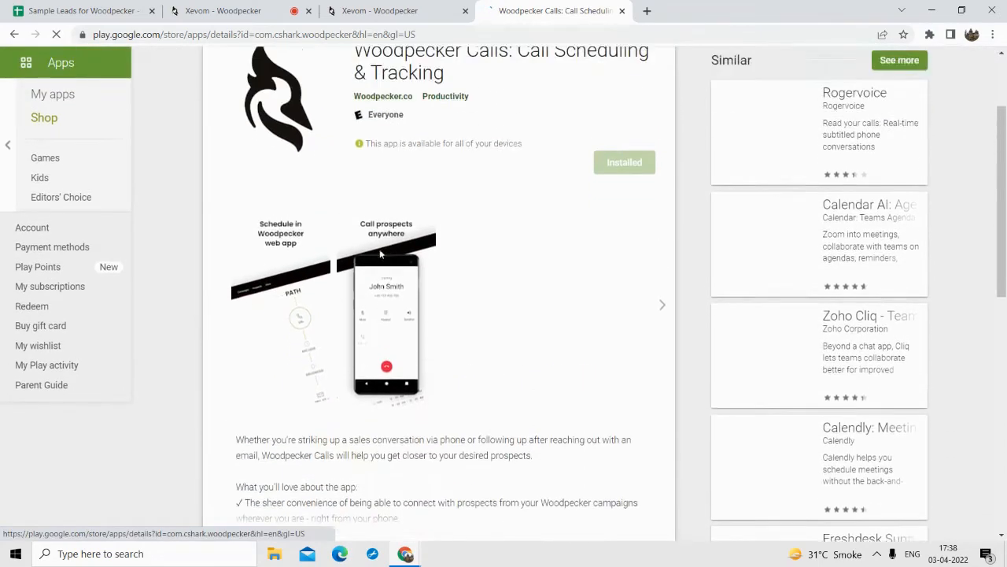
scroll(380, 248, "up", 2)
scroll(414, 239, "down", 3)
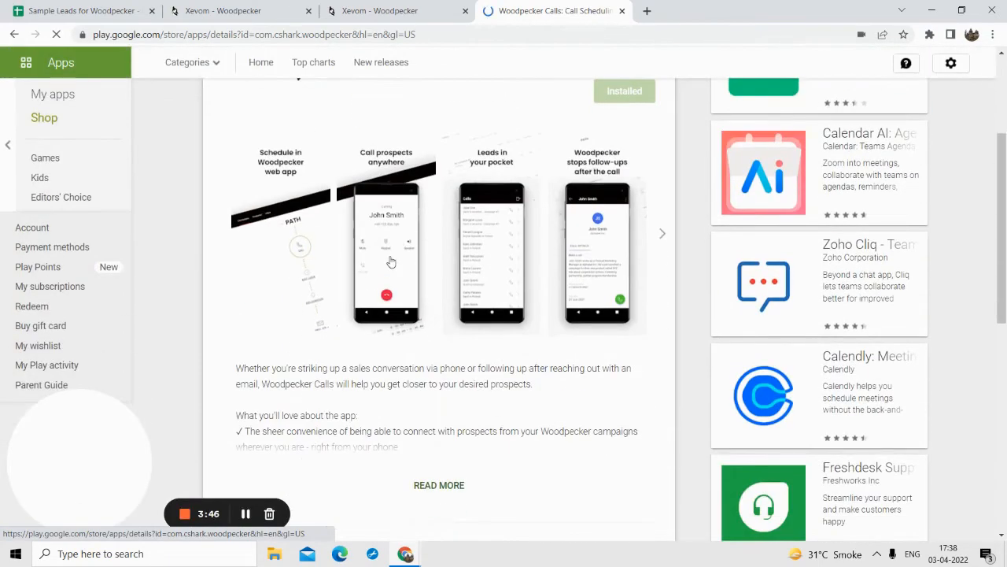
scroll(448, 354, "down", 5)
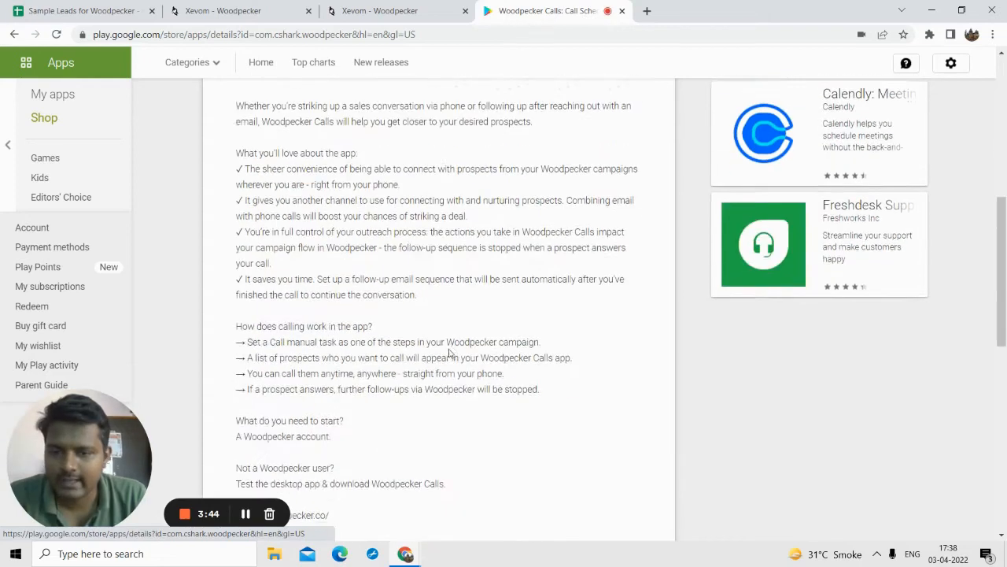
left_click_drag(270, 148, 521, 159)
left_click(351, 158)
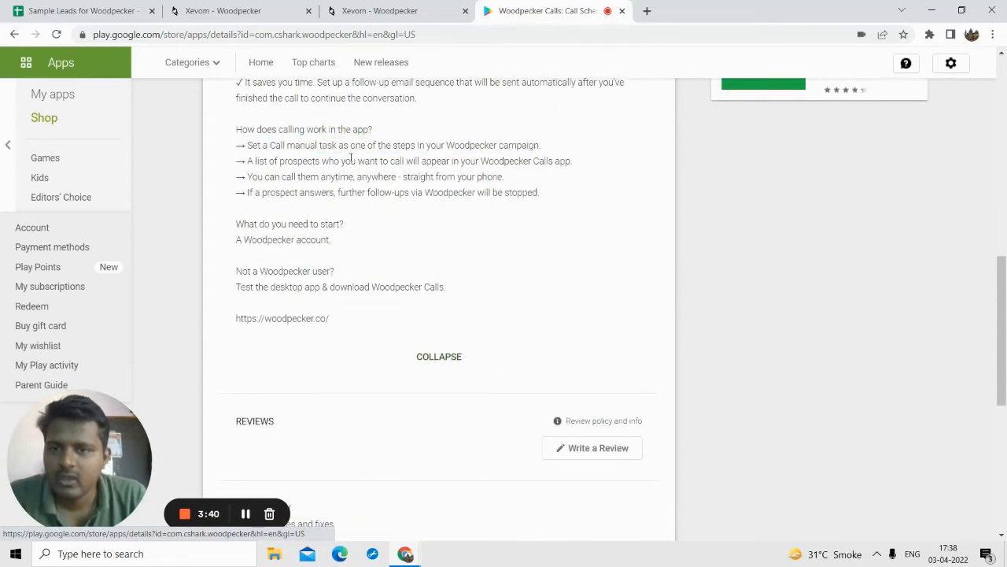
scroll(362, 188, "up", 2)
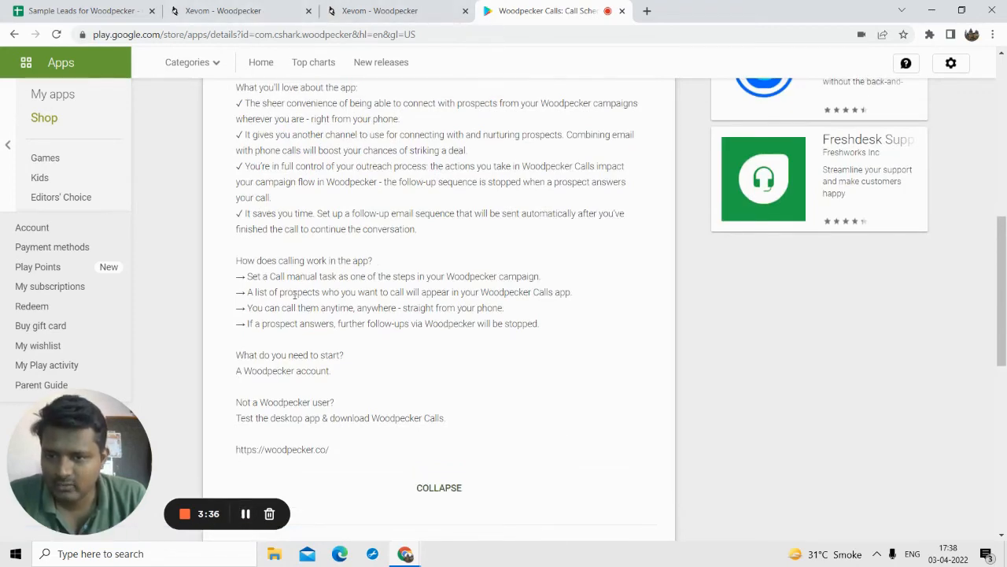
scroll(355, 298, "up", 6)
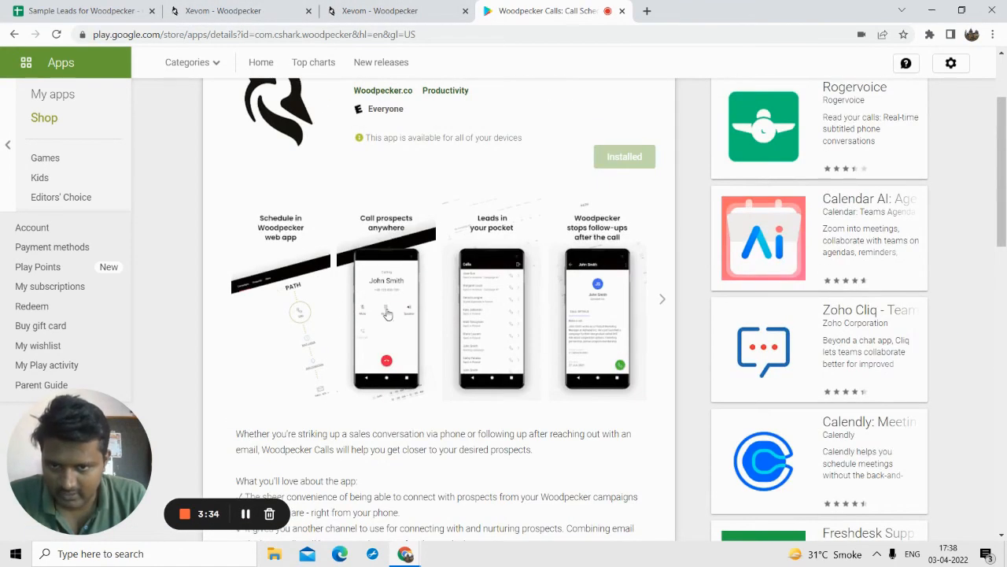
scroll(399, 334, "down", 4)
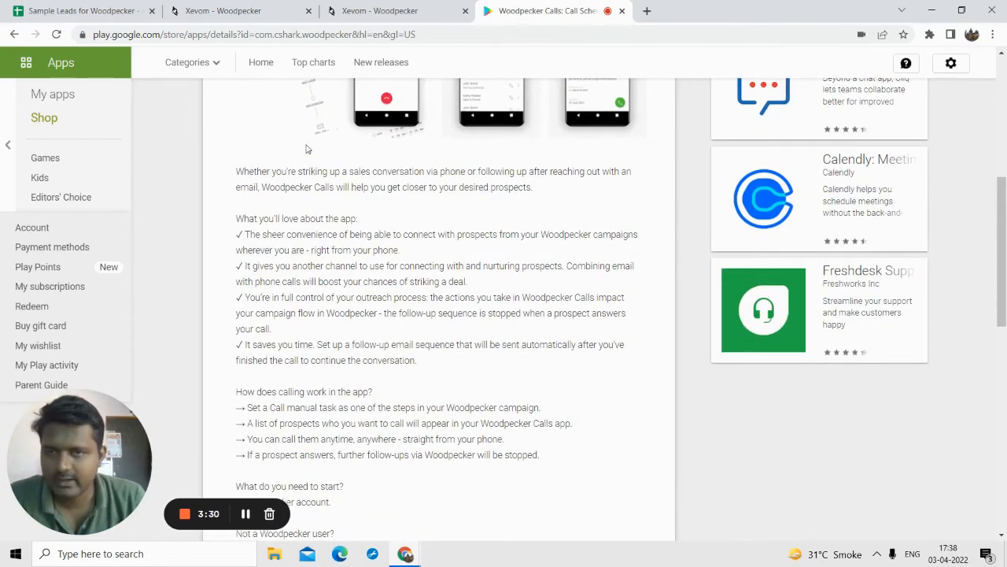
scroll(307, 149, "up", 4)
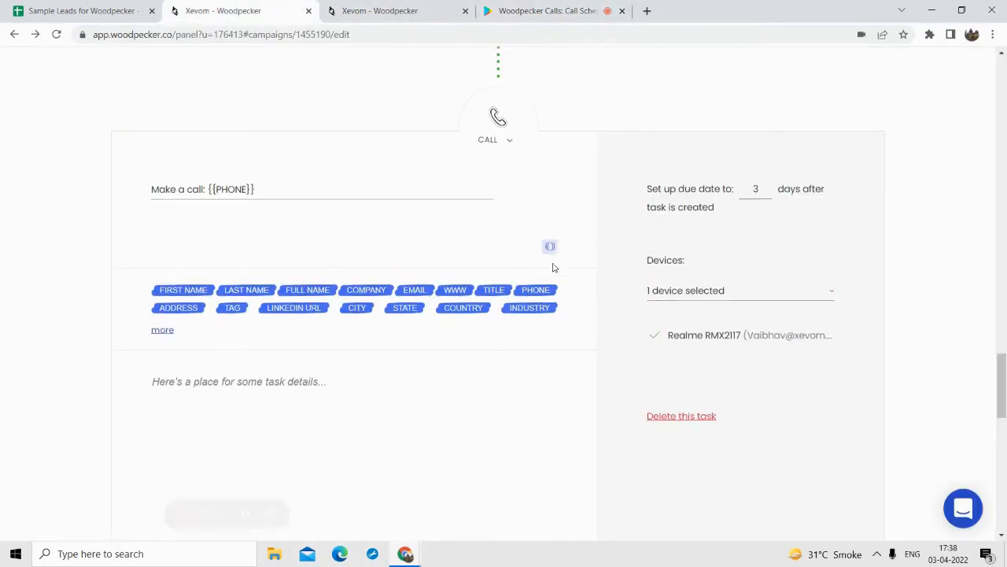
- Return to the SEO Service campaign and review its sequence from the A/B opening email through to the Call task
scroll(554, 265, "down", 6)
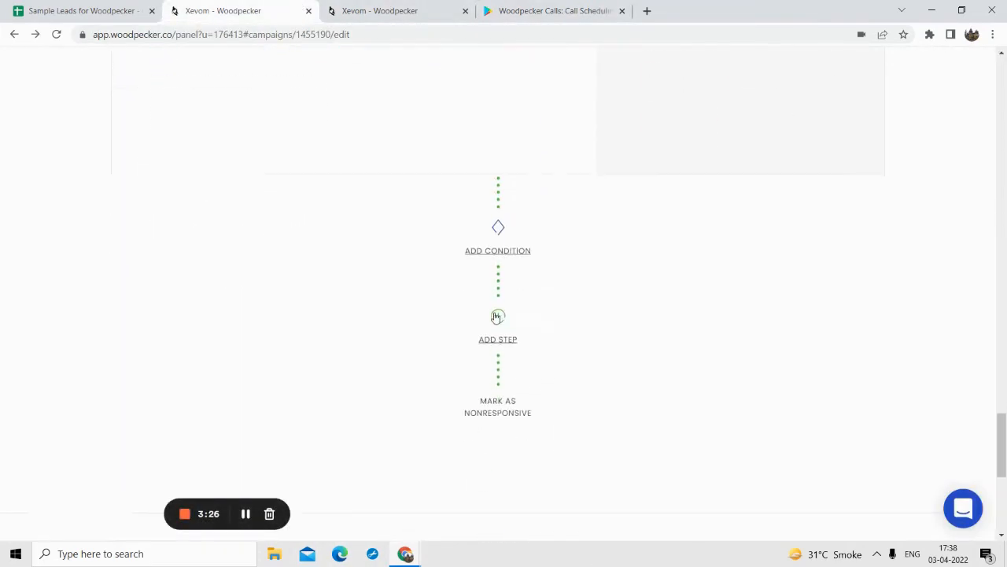
scroll(497, 316, "down", 3)
scroll(479, 329, "up", 10)
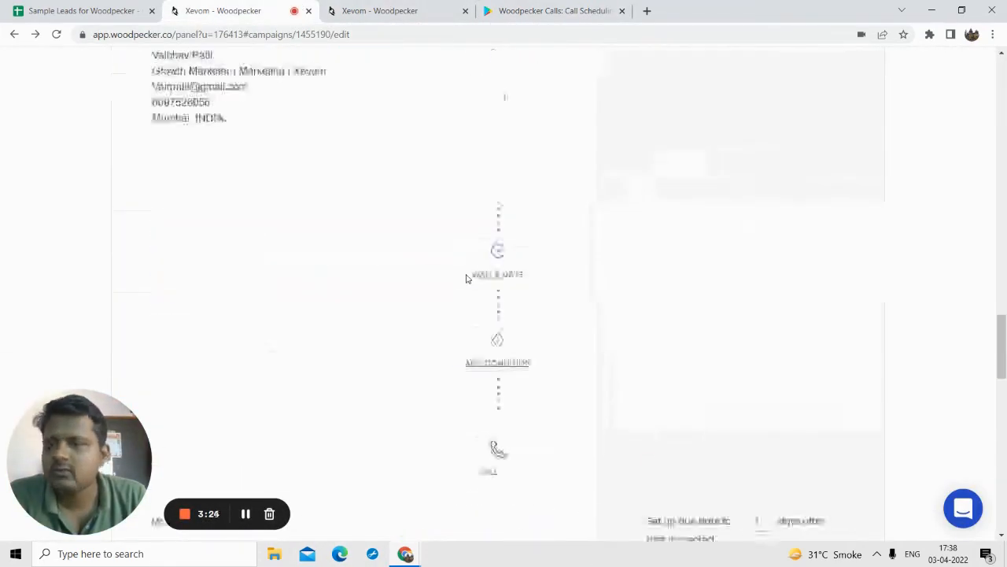
scroll(457, 268, "down", 3)
scroll(430, 292, "up", 7)
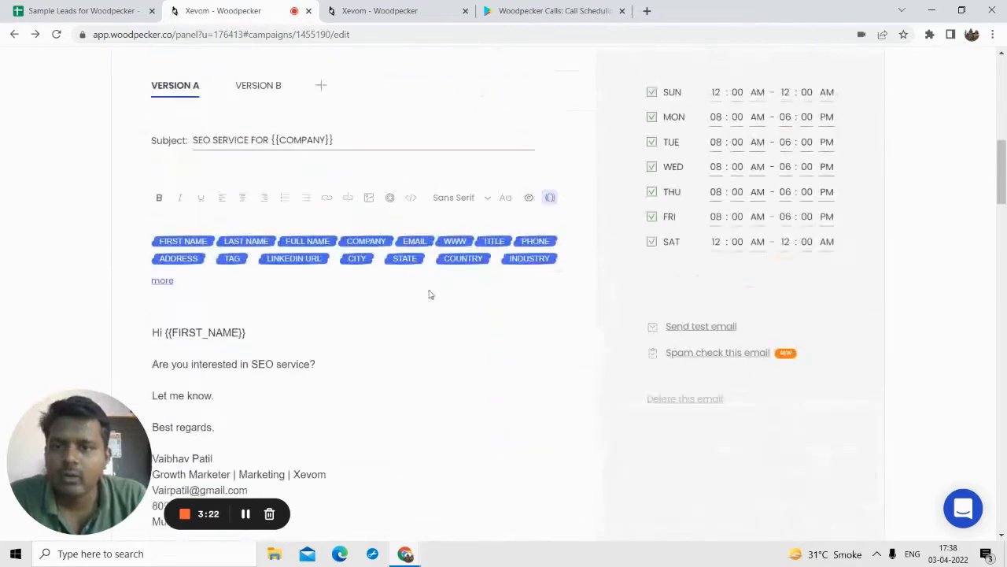
scroll(422, 295, "down", 5)
scroll(421, 295, "up", 1)
scroll(414, 281, "down", 8)
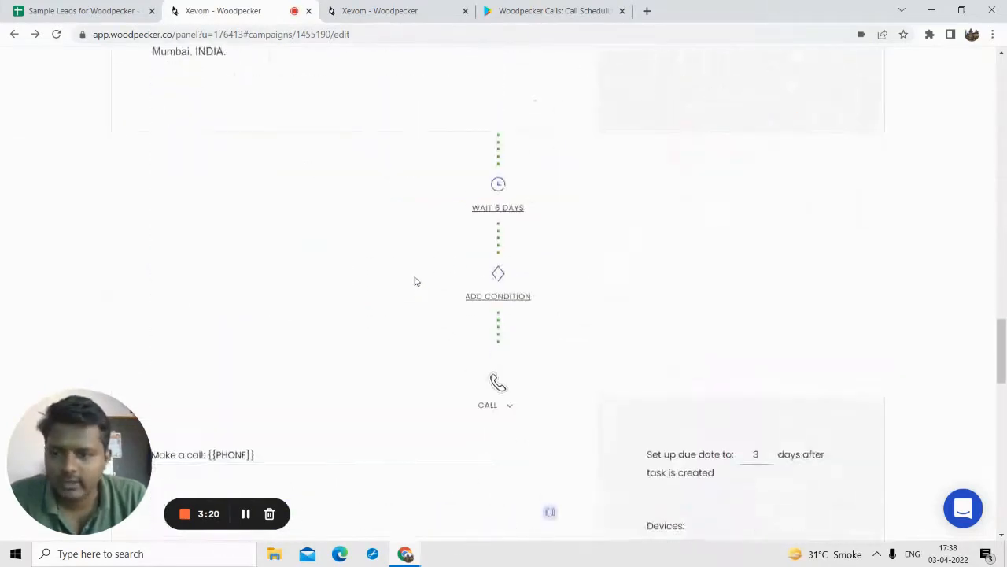
- Add prospects to the campaign from a file, uploading Sample Leads for Woodpecker - Sheet1.csv from Downloads
scroll(492, 254, "down", 4)
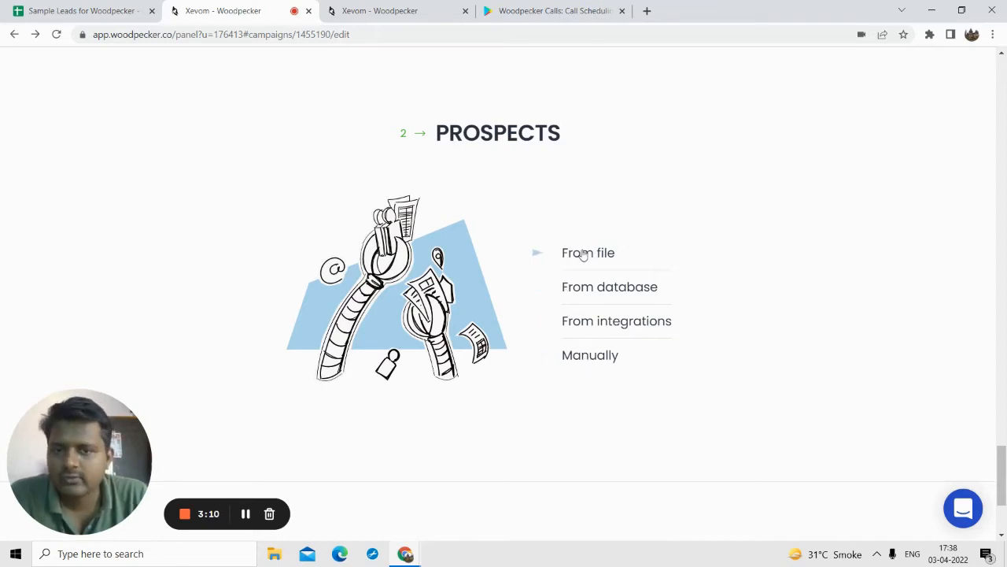
left_click(583, 255)
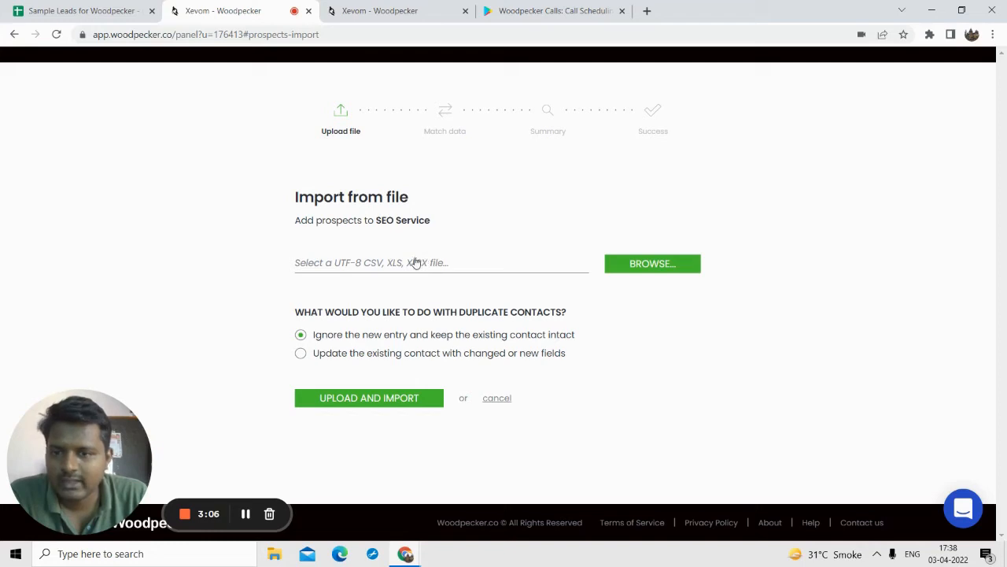
left_click(417, 262)
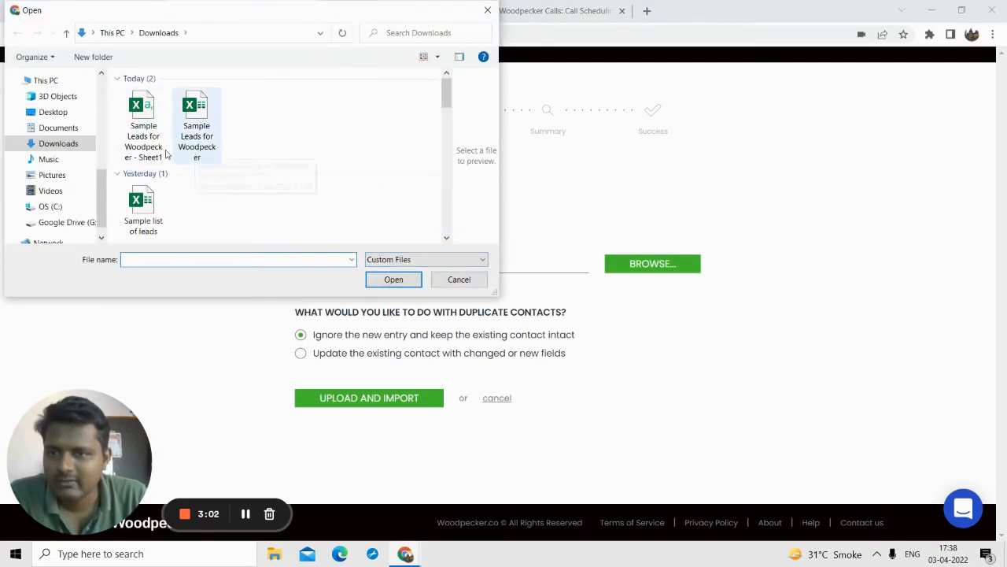
left_click(146, 130)
left_click(394, 280)
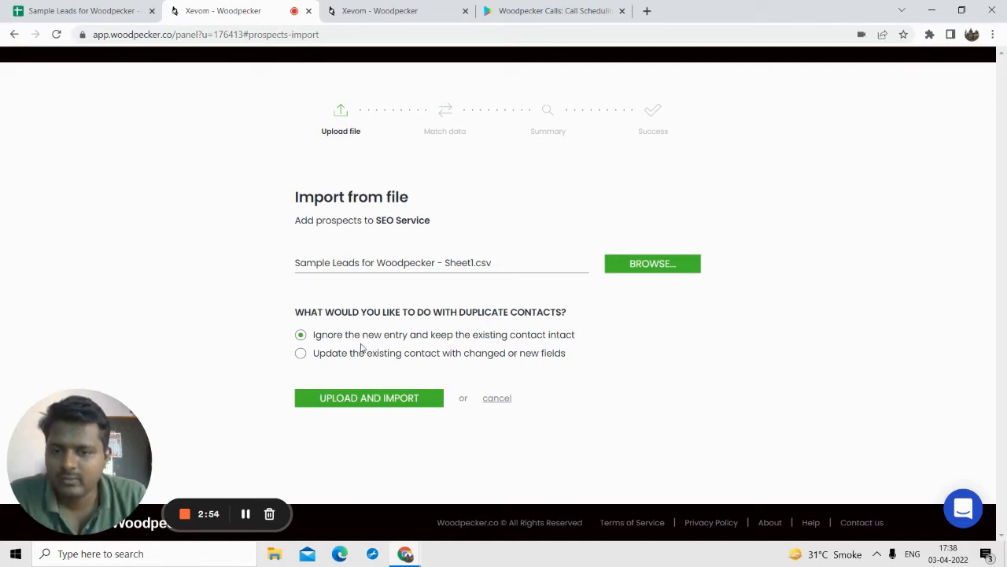
left_click(367, 398)
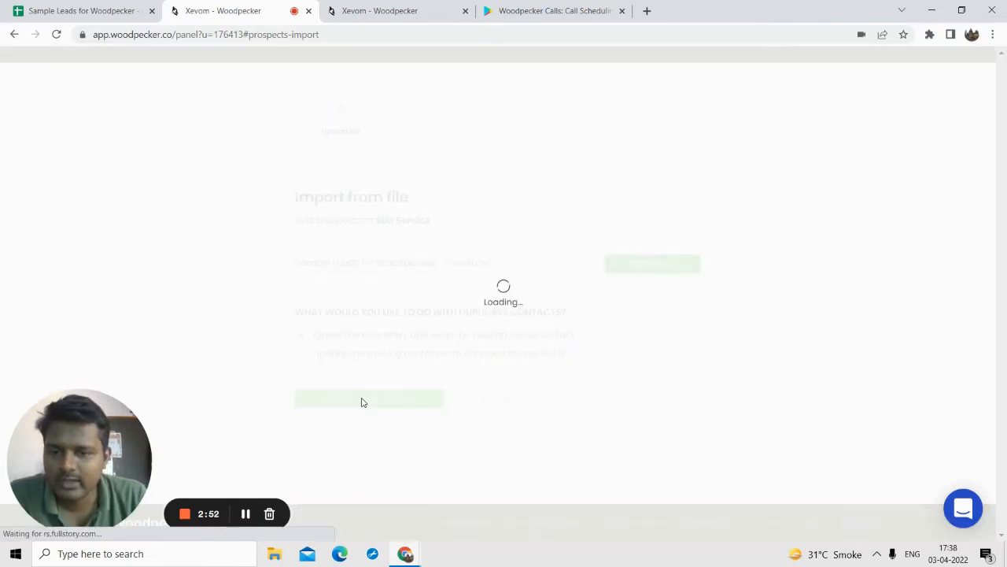
- Compare the import's data columns with the column headers in the Sample Leads for Woodpecker spreadsheet
scroll(511, 330, "down", 4)
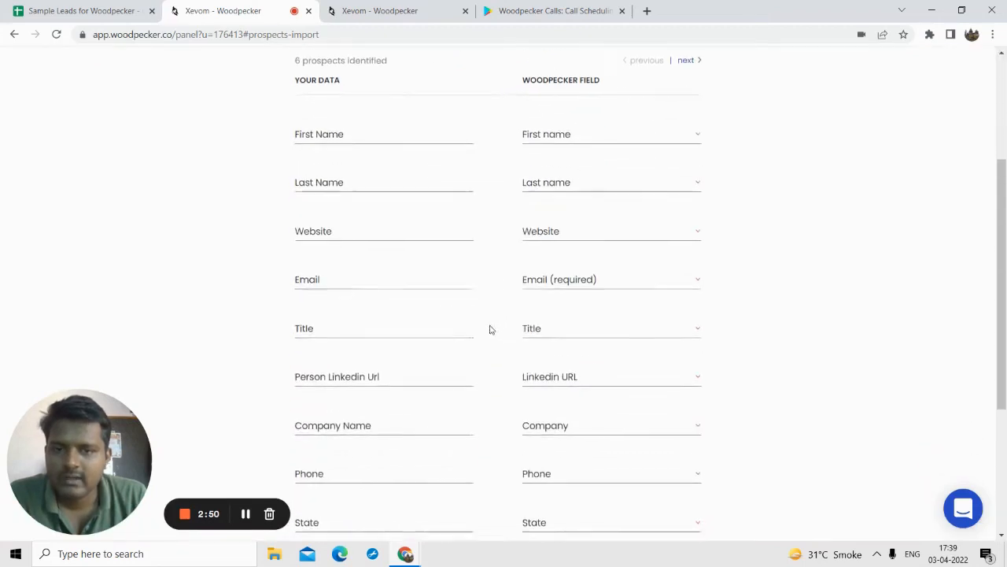
scroll(475, 331, "up", 4)
scroll(333, 277, "up", 1)
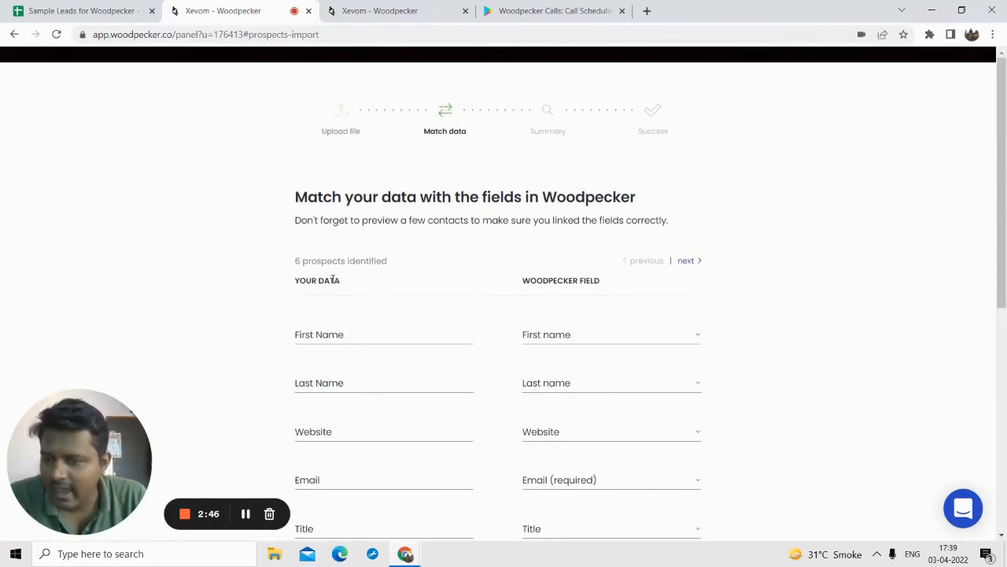
scroll(329, 303, "down", 1)
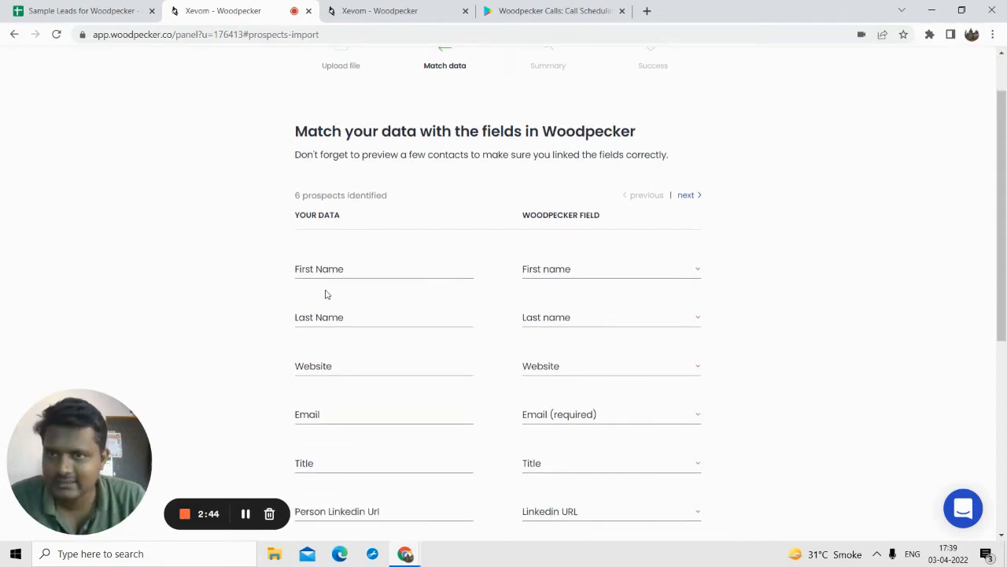
left_click(44, 10)
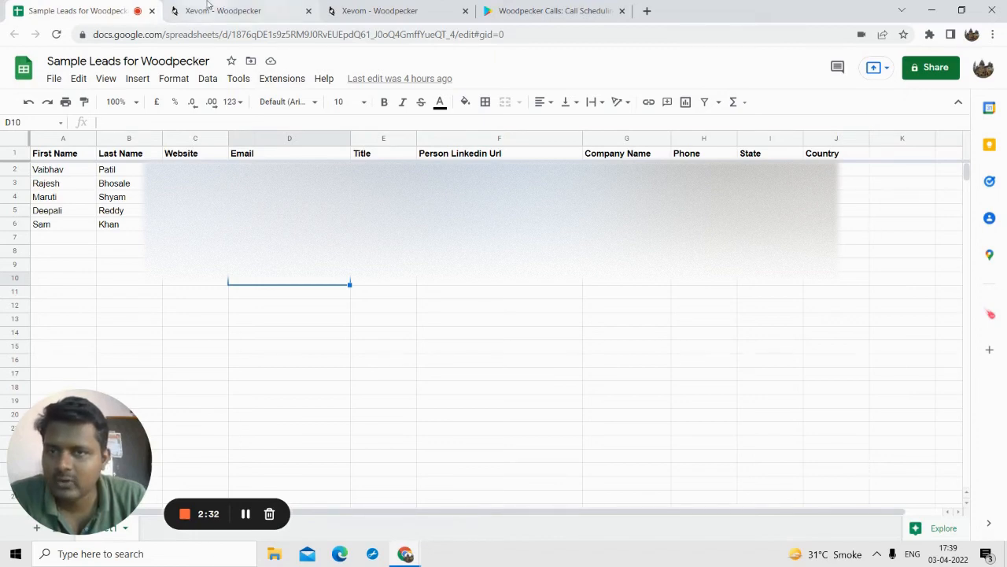
left_click(354, 8)
left_click(274, 7)
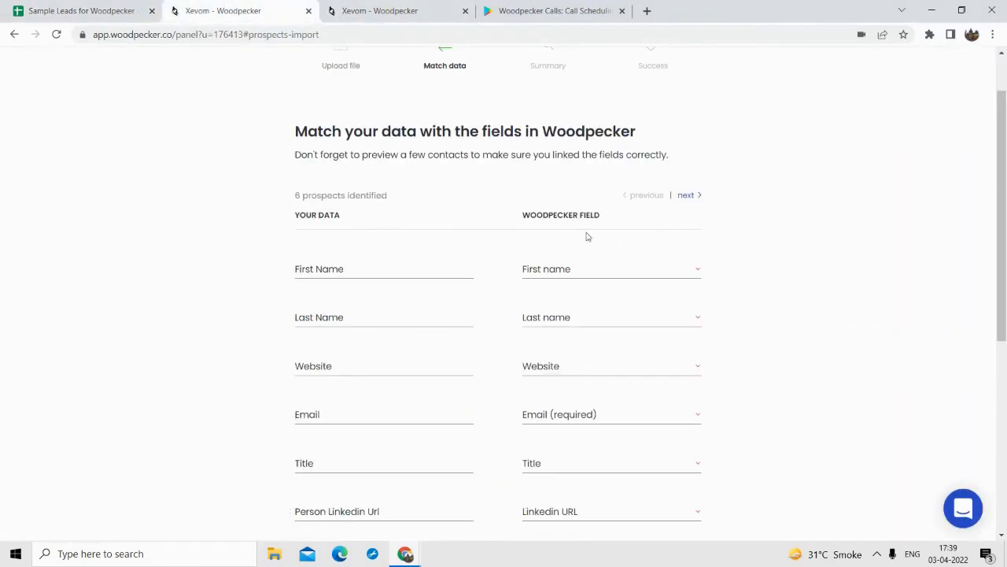
- Check how each imported column, from First Name to Country, is matched to its Woodpecker field
scroll(586, 237, "down", 1)
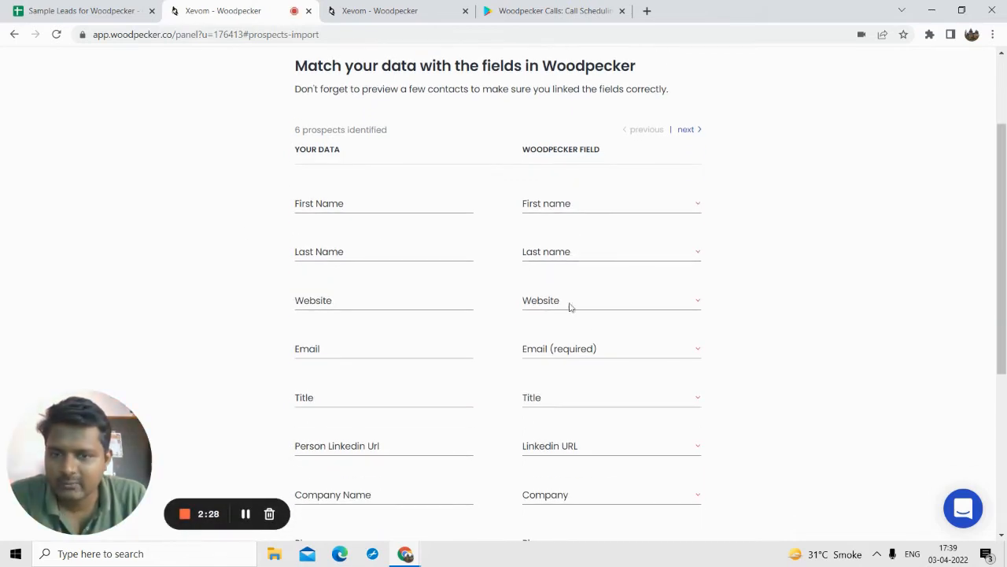
scroll(535, 306, "down", 2)
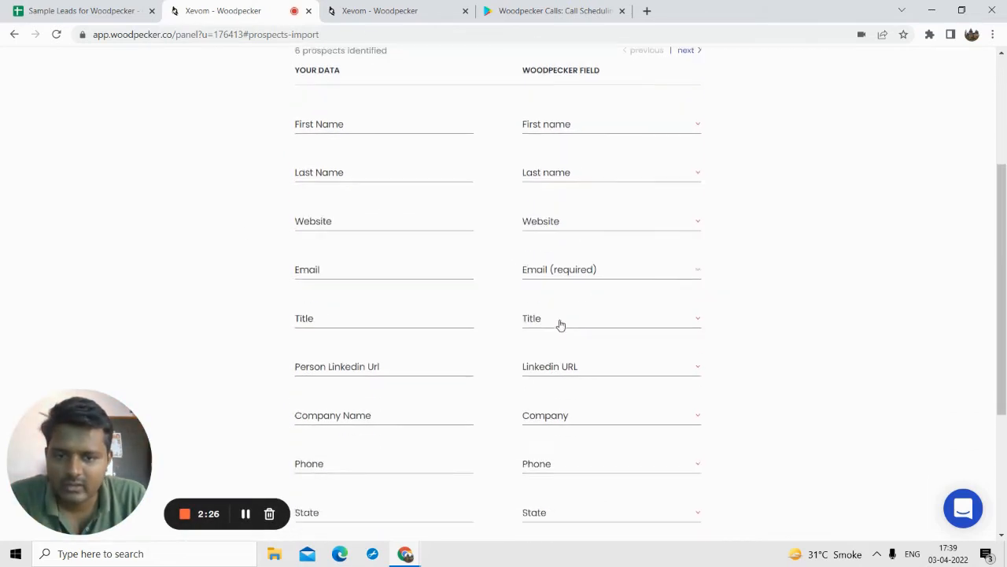
left_click(549, 313)
left_click(550, 315)
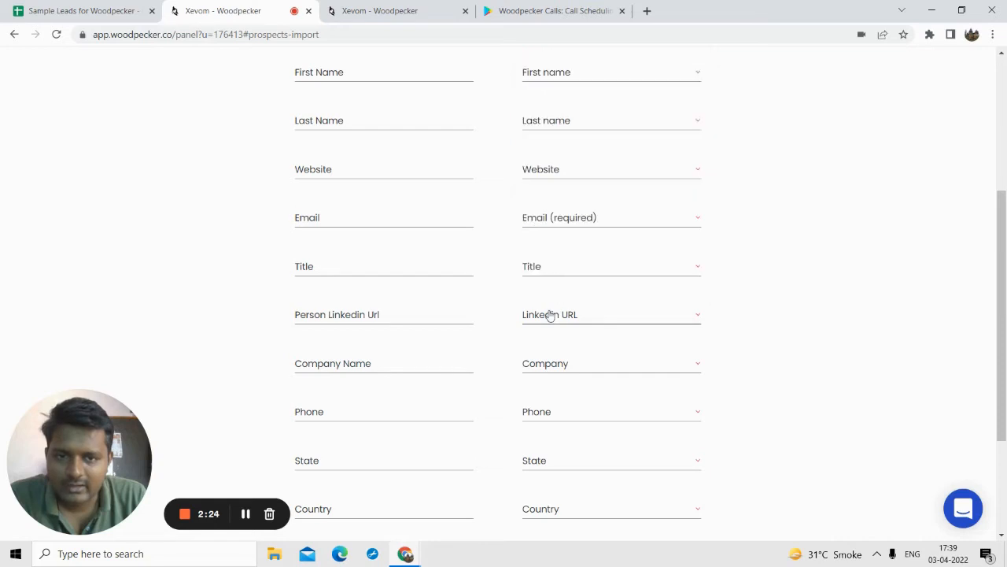
- Check the field options for the Person Linkedin Url column and review the remaining column matches of the import
scroll(569, 273, "down", 3)
scroll(540, 239, "up", 2)
left_click(551, 264)
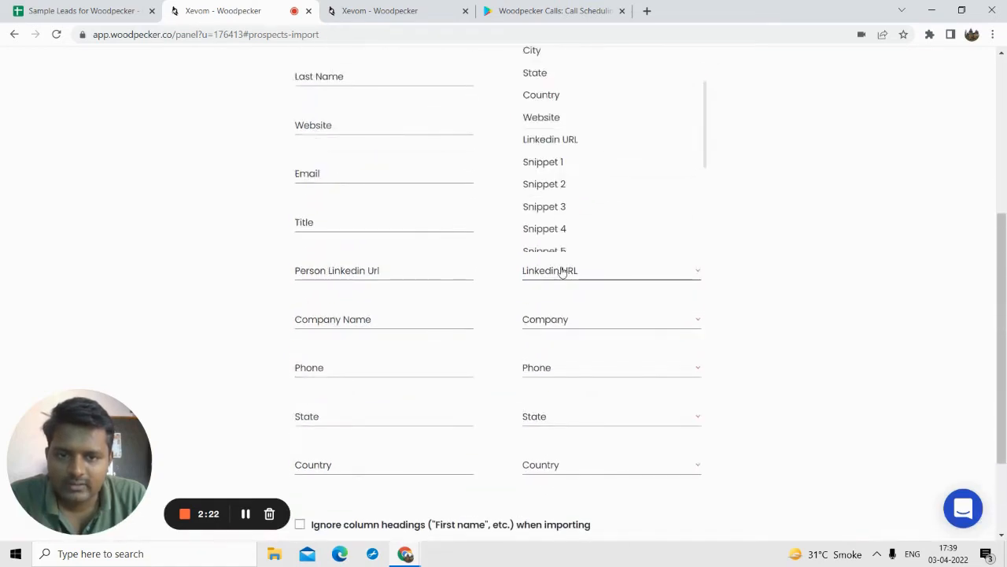
scroll(558, 254, "down", 1)
scroll(558, 256, "up", 3)
scroll(558, 259, "down", 1)
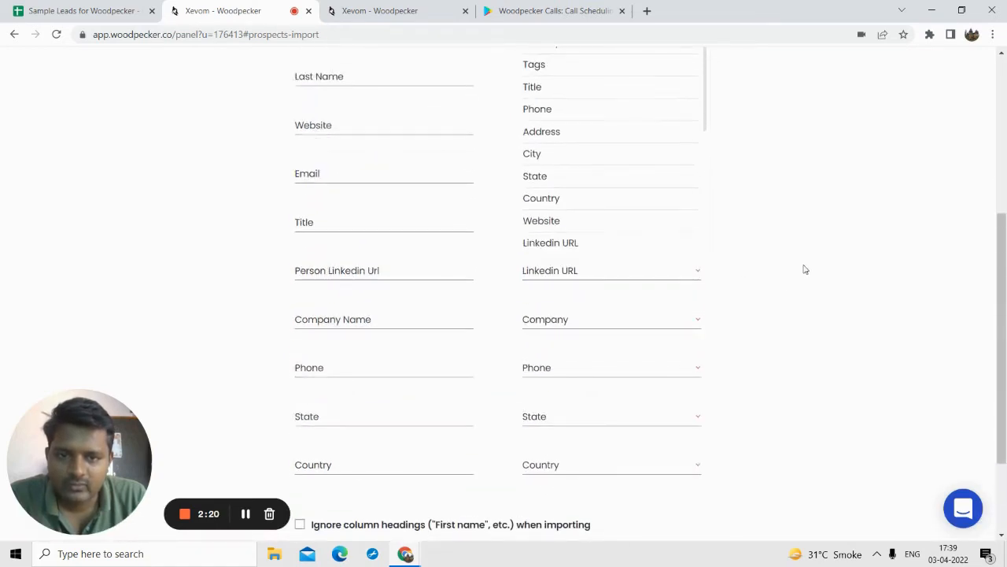
left_click(802, 267)
scroll(742, 292, "down", 2)
scroll(556, 303, "up", 1)
scroll(556, 303, "up", 3)
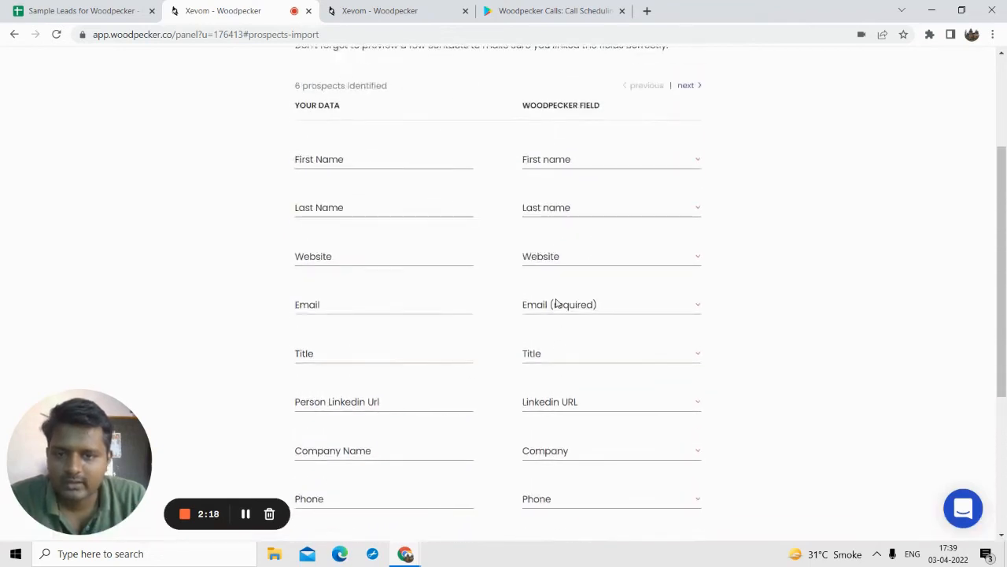
scroll(550, 178, "down", 4)
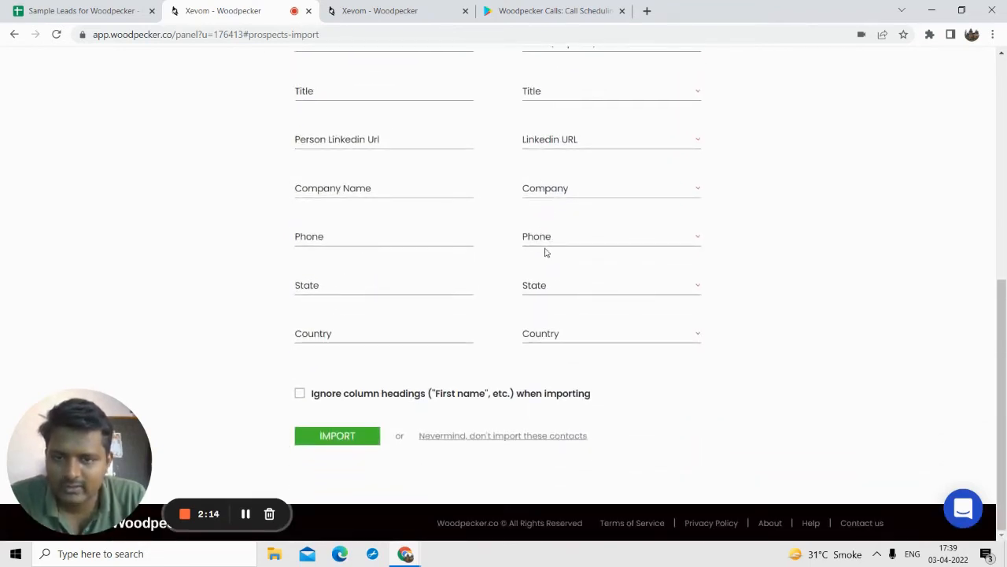
- Match the Phone column to the Phone field and import the prospects from the uploaded file
left_click(545, 240)
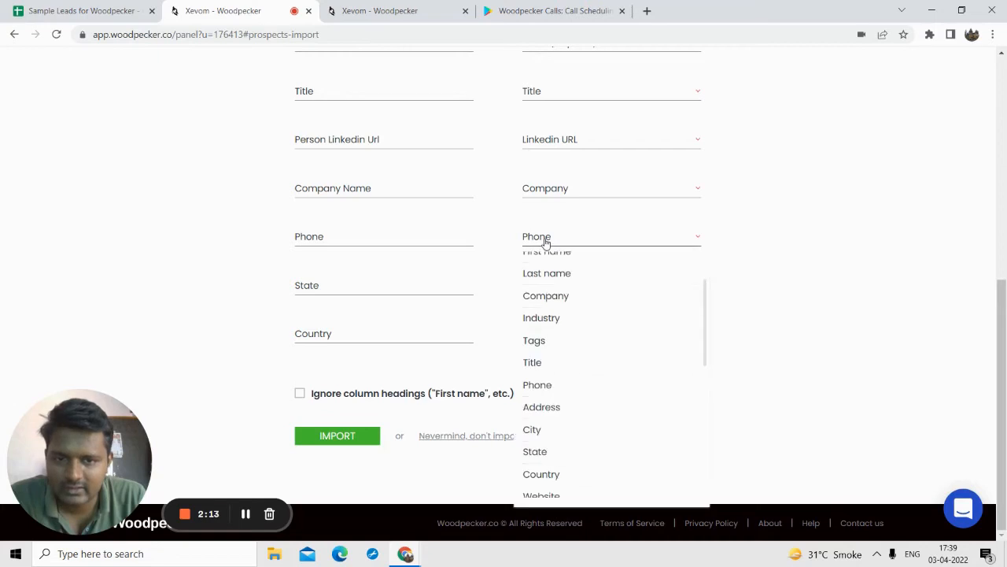
left_click(554, 384)
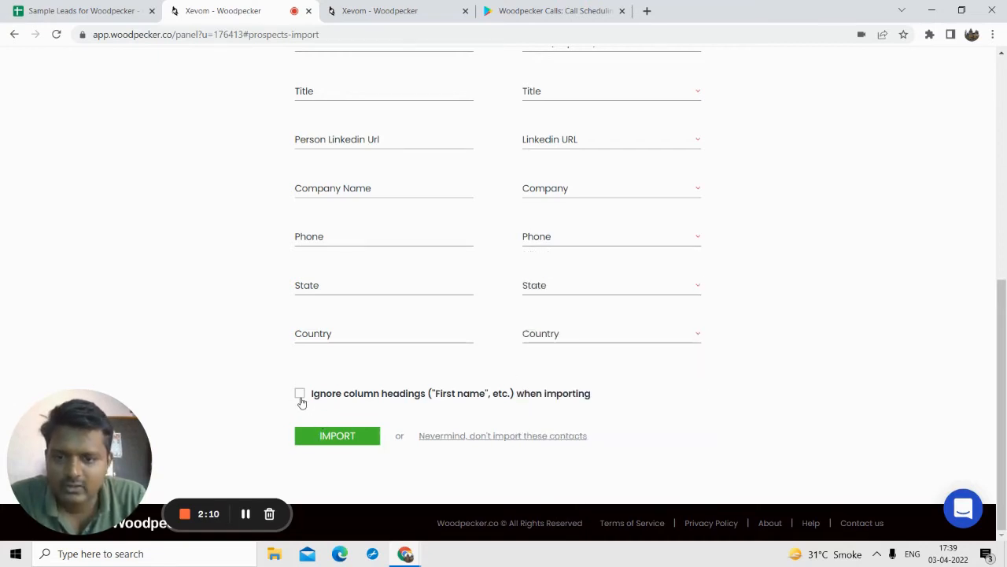
left_click(333, 438)
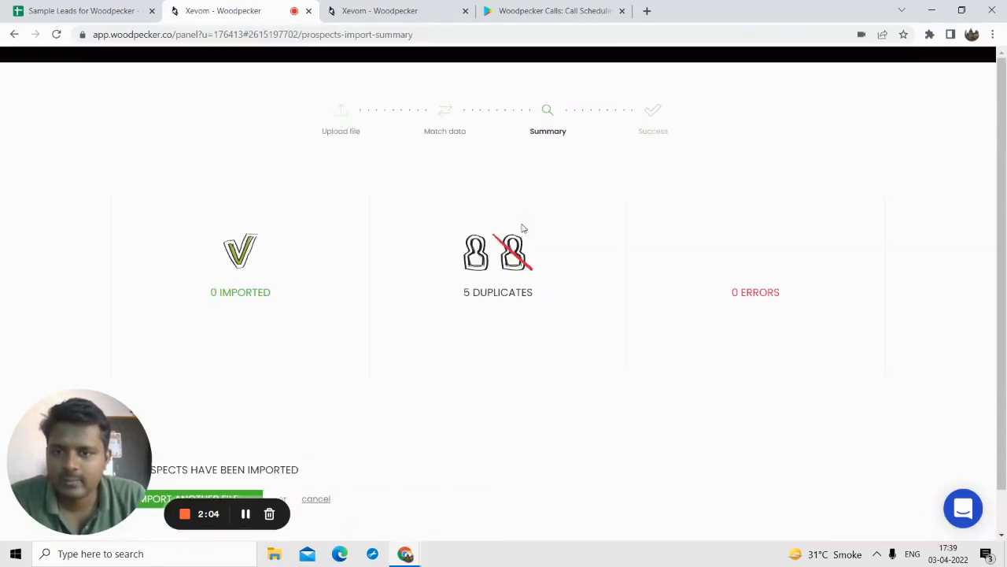
scroll(222, 309, "down", 1)
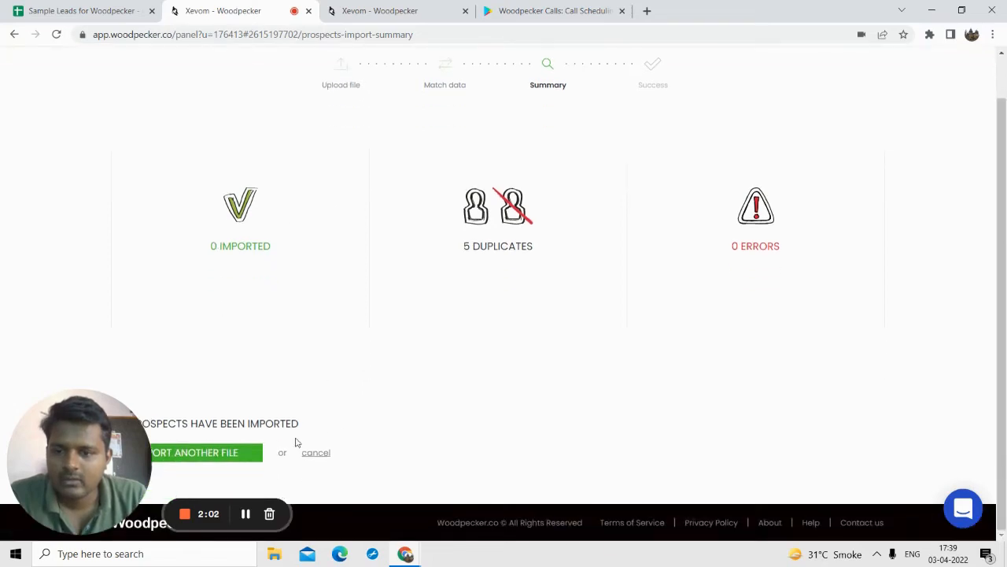
left_click_drag(107, 441, 551, 358)
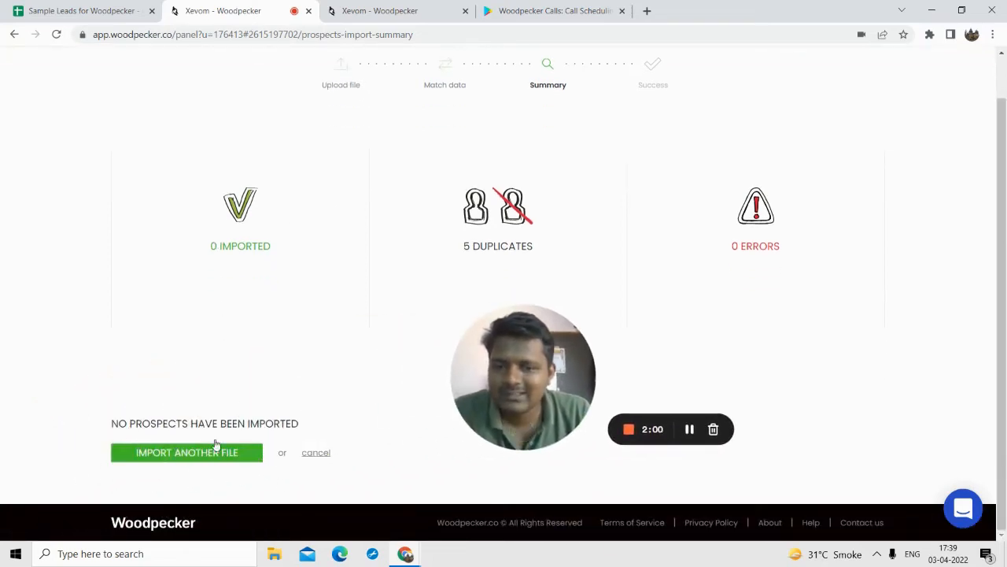
scroll(347, 189, "up", 1)
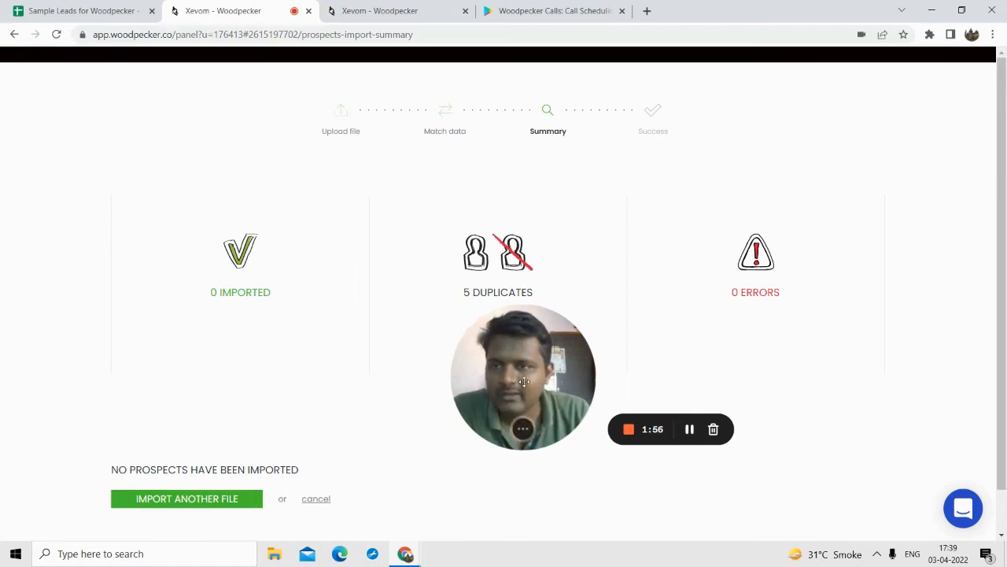
left_click_drag(473, 366, 437, 350)
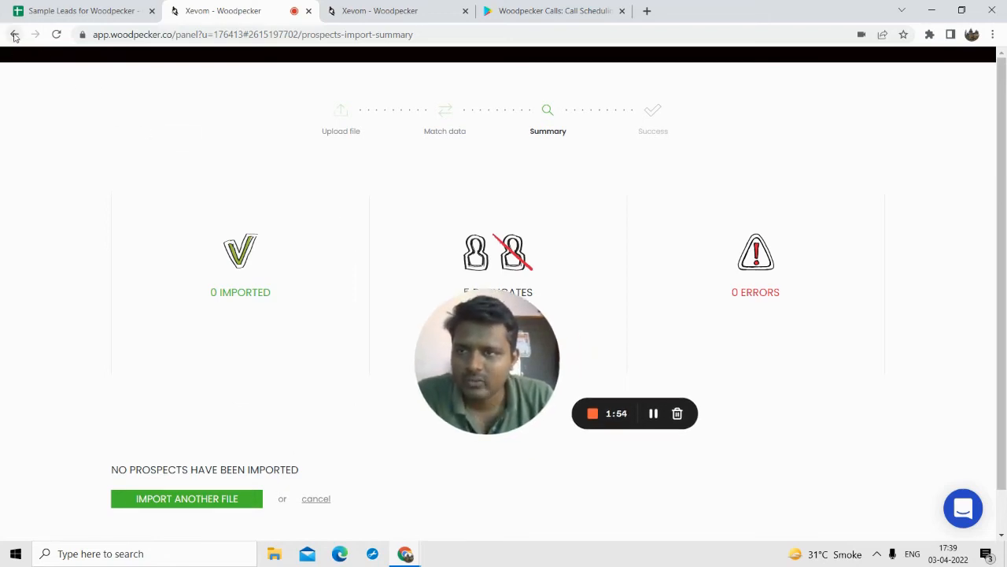
- Leave the import summary for the campaigns list and open Campaign for Digiliterate for editing
left_click(14, 34)
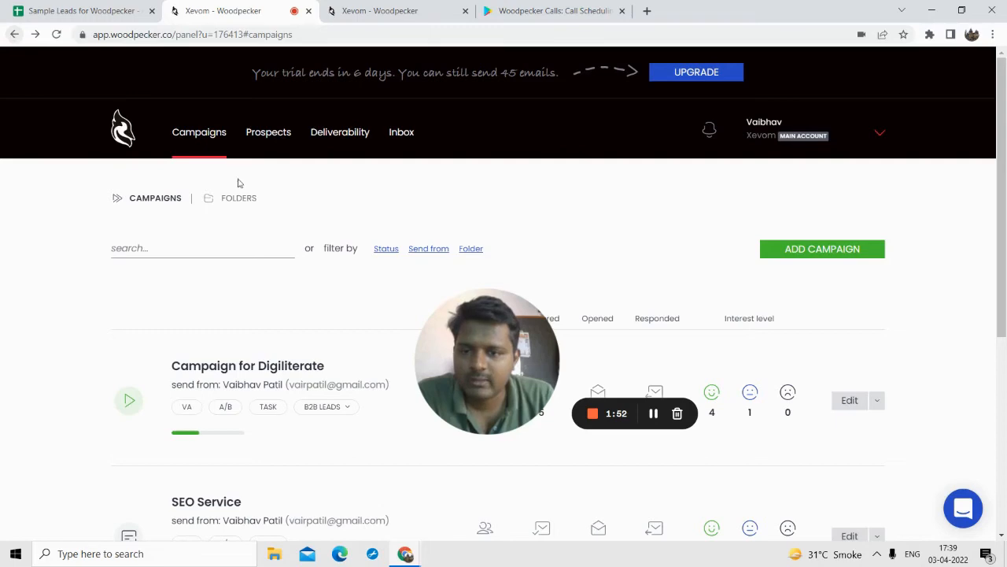
scroll(270, 234, "down", 3)
scroll(270, 235, "down", 2)
scroll(285, 259, "up", 2)
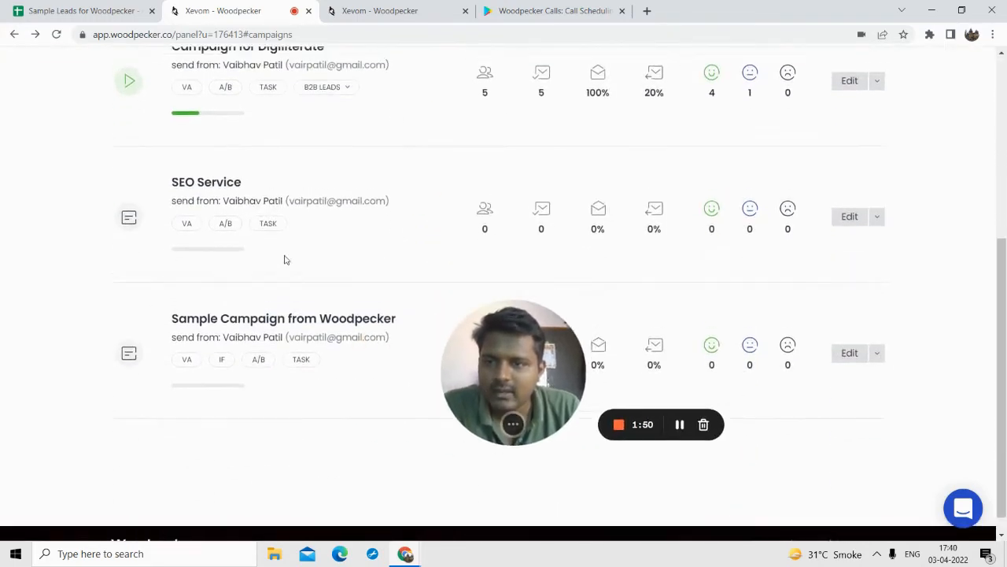
left_click(850, 204)
left_click_drag(333, 355, 81, 385)
left_click(490, 382)
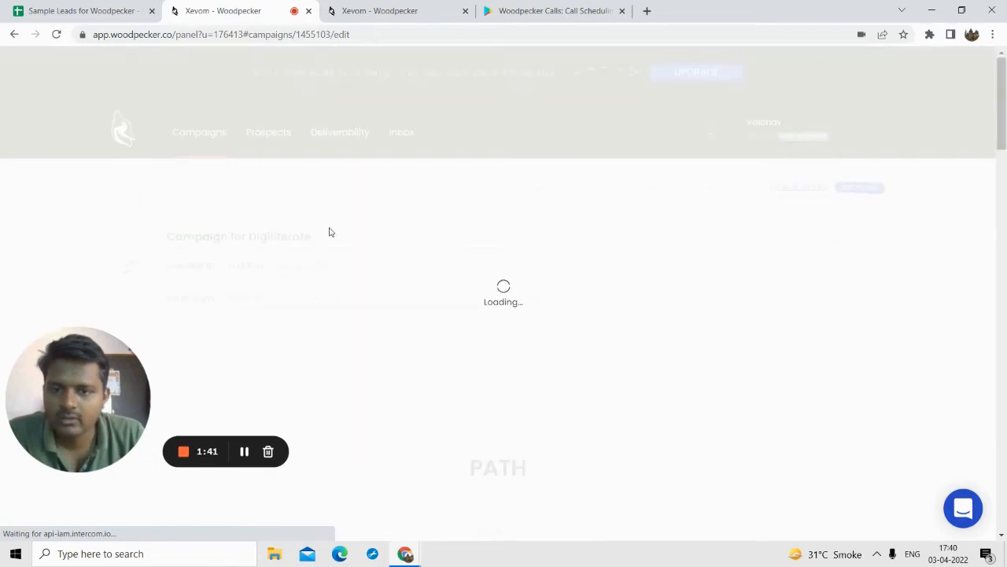
- Go to the Prospects section and examine the status options of the Google and Digiliterate prospects
scroll(407, 268, "down", 8)
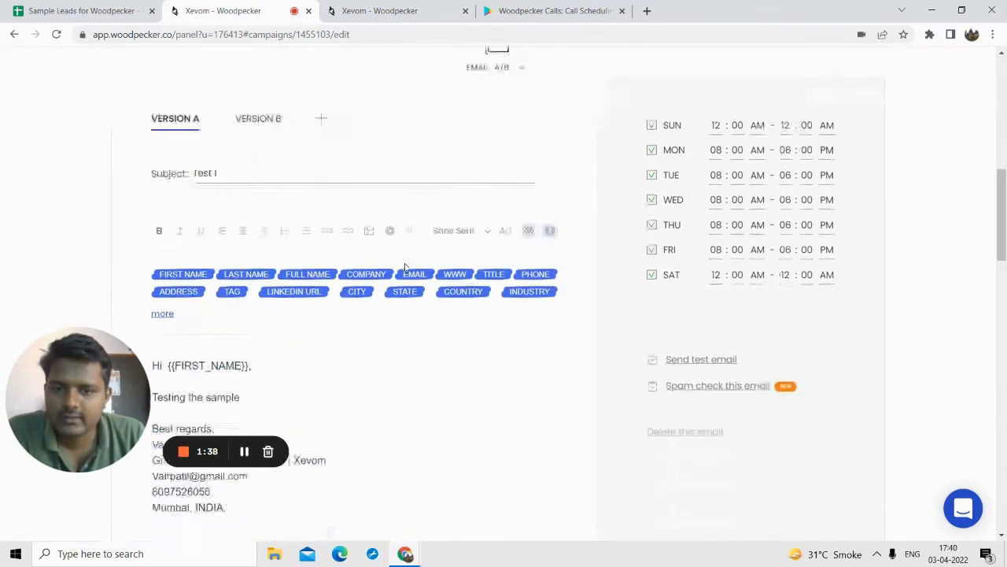
scroll(406, 267, "down", 10)
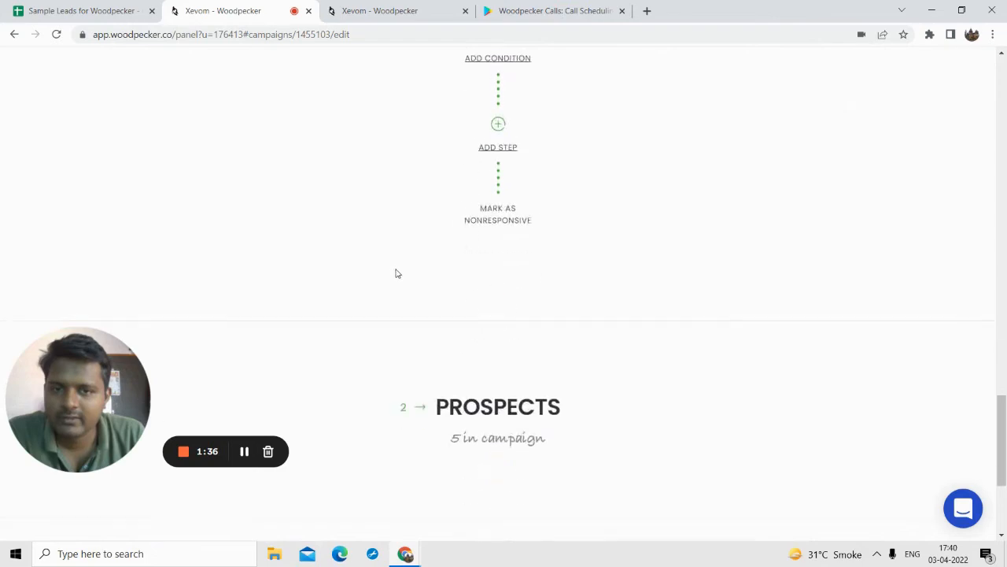
scroll(396, 273, "down", 5)
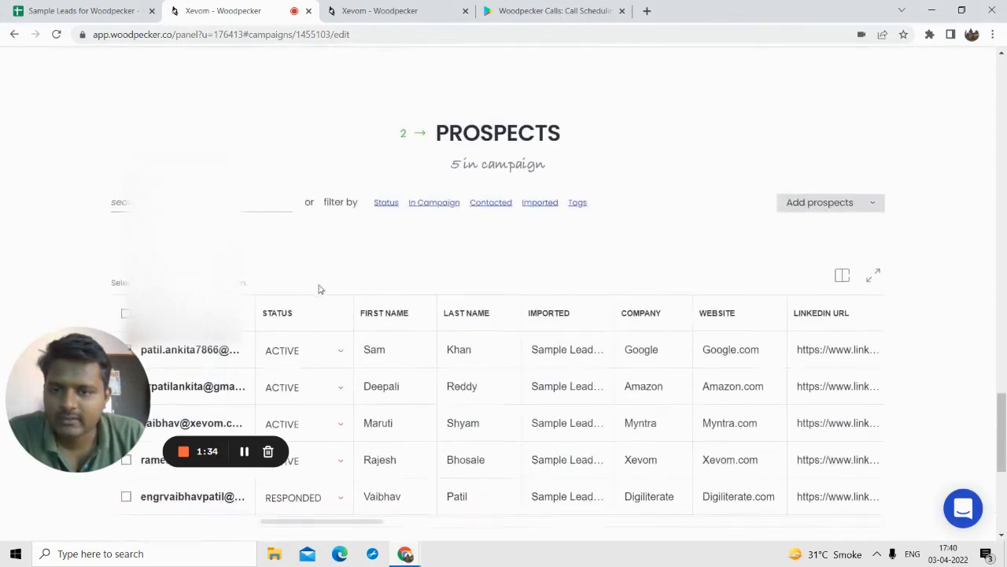
scroll(318, 289, "down", 3)
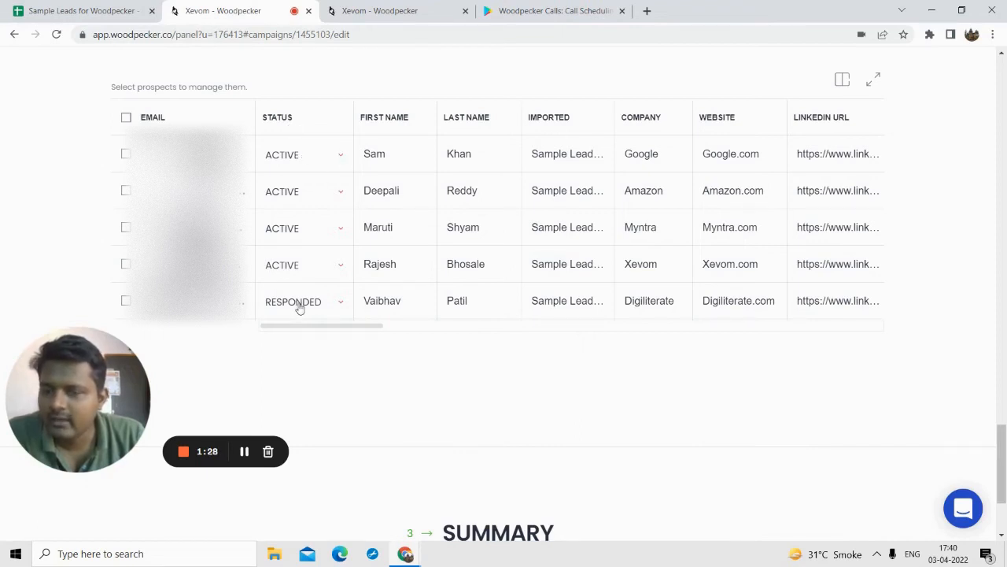
left_click(311, 152)
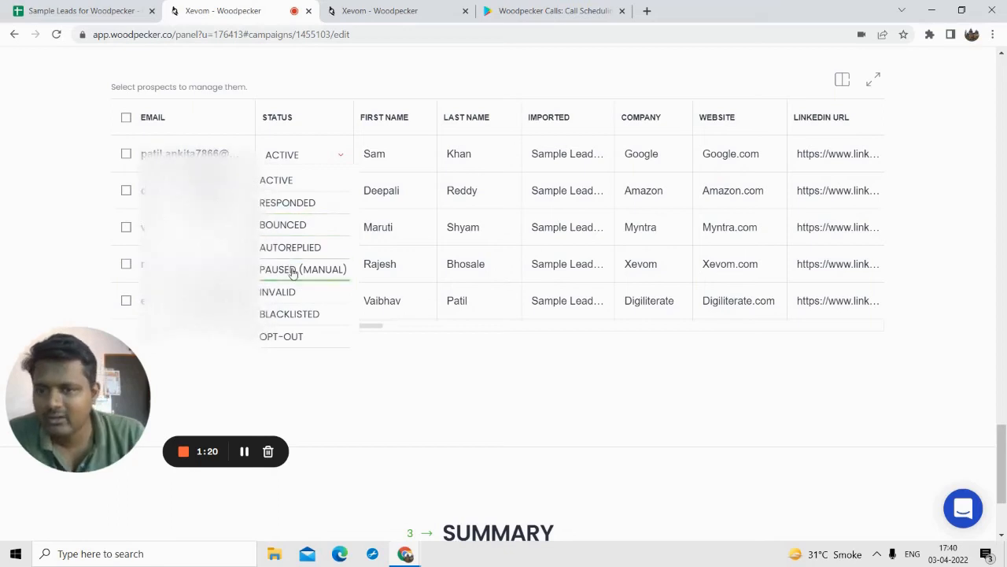
left_click(294, 156)
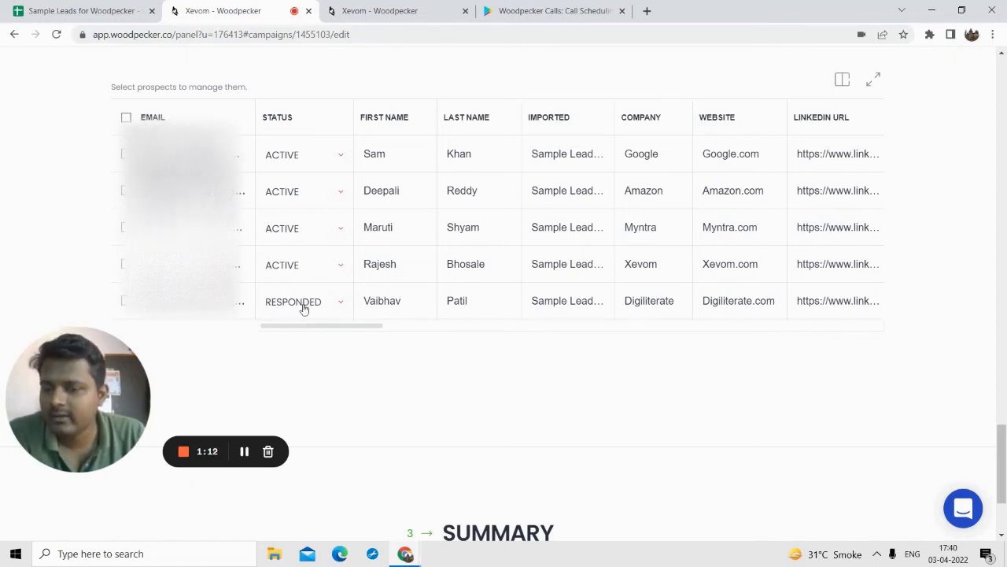
left_click(288, 304)
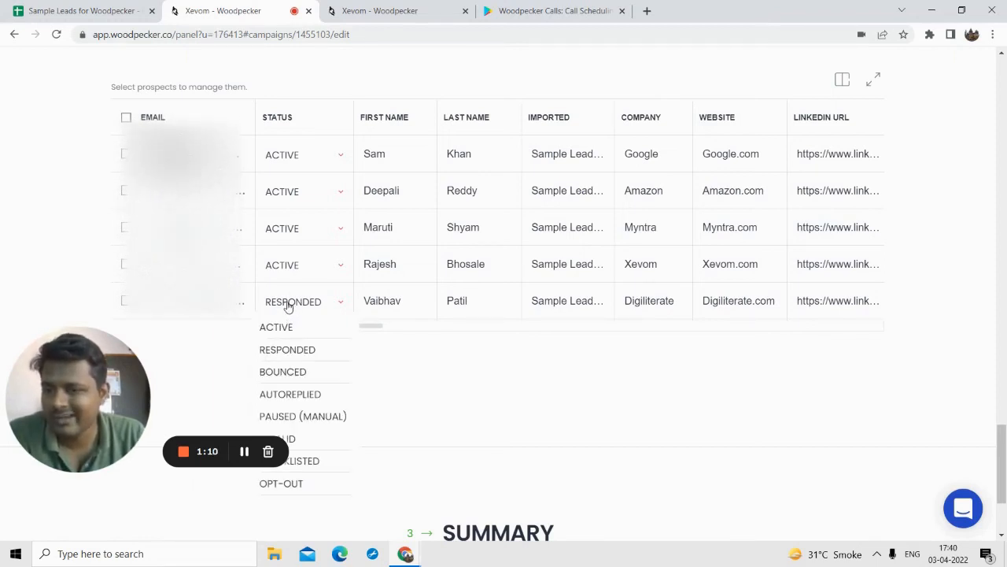
left_click(288, 307)
scroll(507, 267, "up", 1)
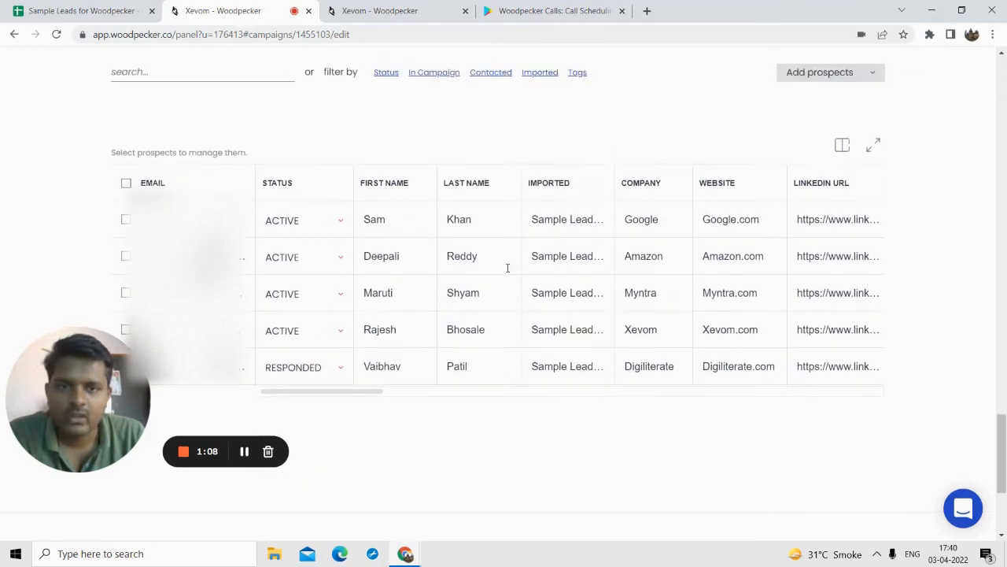
- Look through the list of columns that can be shown in the prospects table, from status to the snippets
left_click(842, 145)
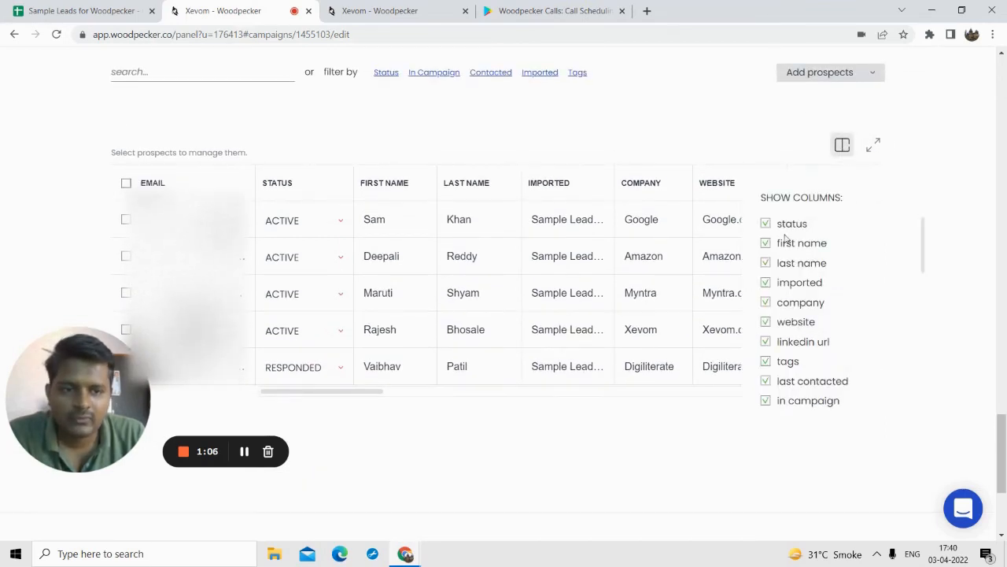
scroll(783, 271, "down", 8)
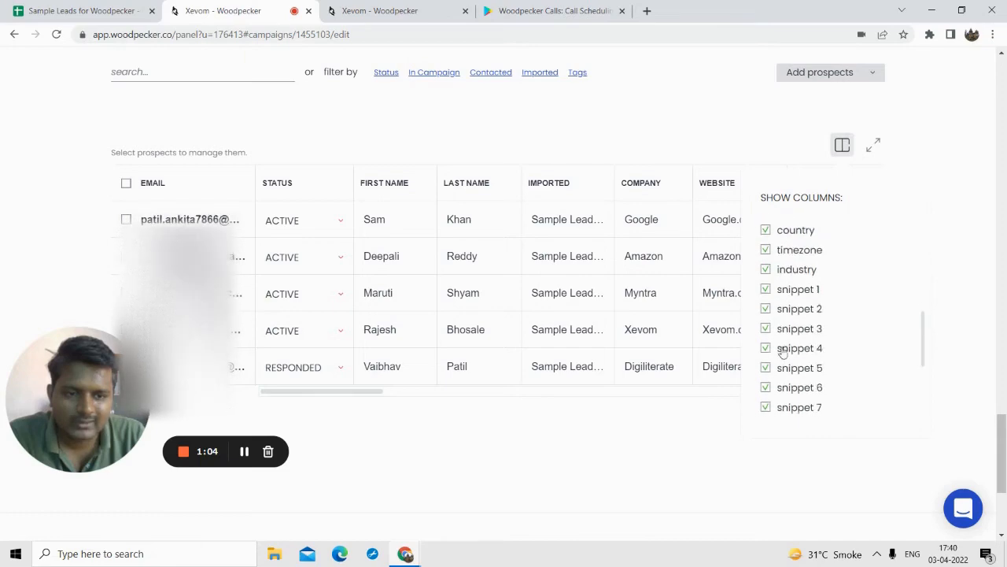
scroll(784, 352, "up", 10)
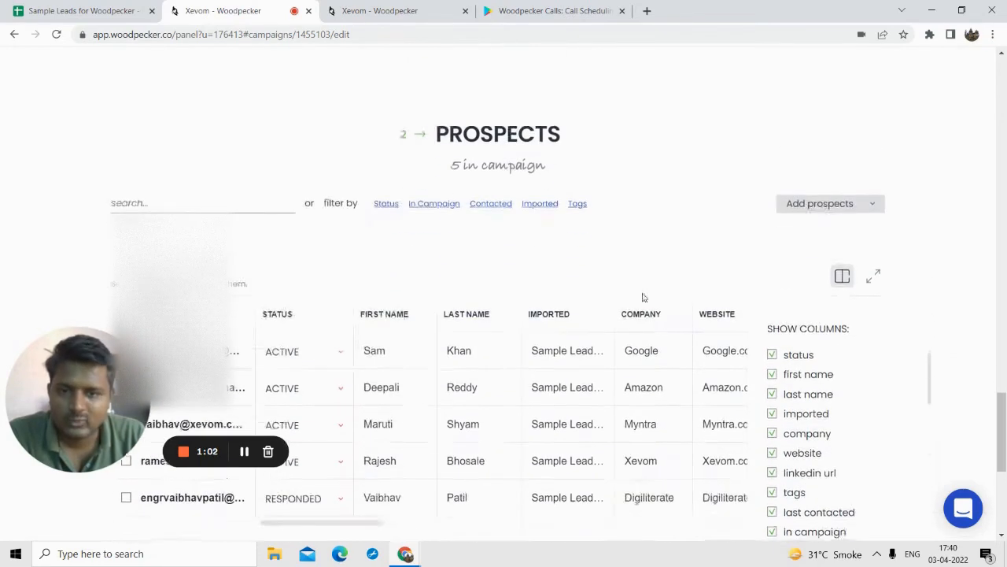
left_click(601, 261)
scroll(286, 215, "down", 3)
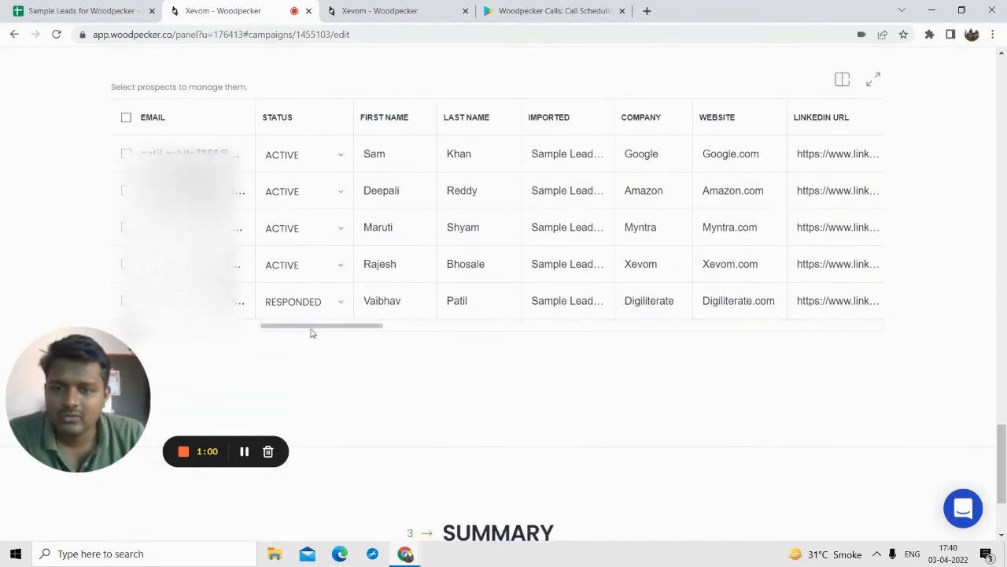
- Examine the prospects table's further columns, including tags, last contacted, emails sent and last responded
left_click_drag(316, 332, 436, 340)
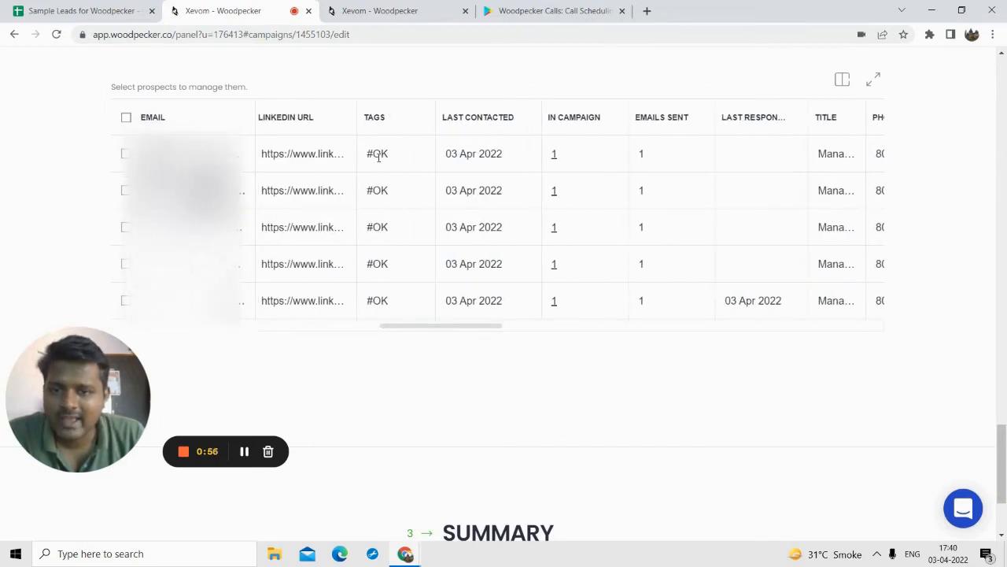
double_click(378, 154)
double_click(379, 155)
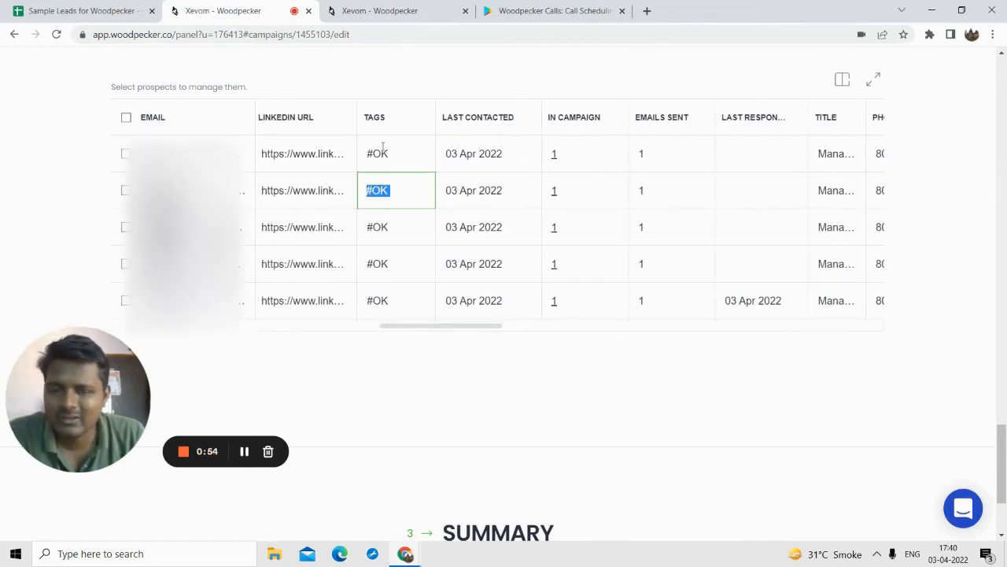
scroll(816, 173, "up", 2)
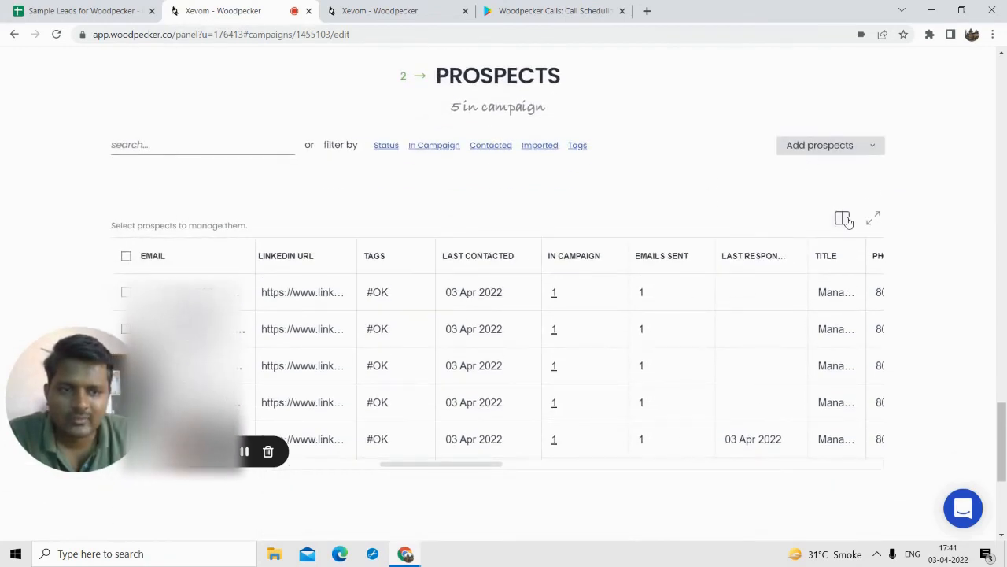
left_click(449, 234)
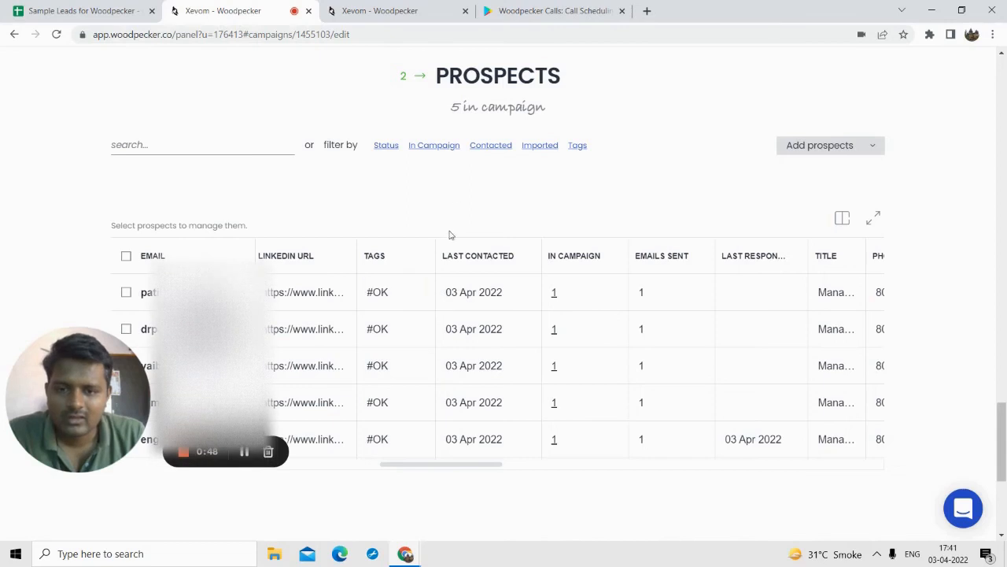
left_click_drag(468, 463, 243, 483)
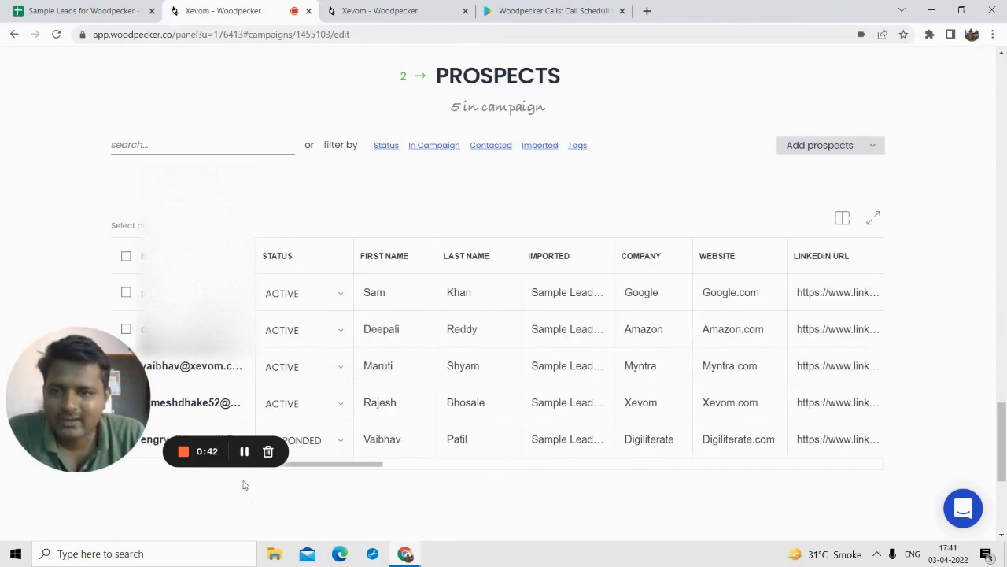
- Review the campaign's Summary section, covering the sender, the email, manual task and call steps, the prospects and the run options
scroll(330, 148, "down", 4)
left_click(469, 354)
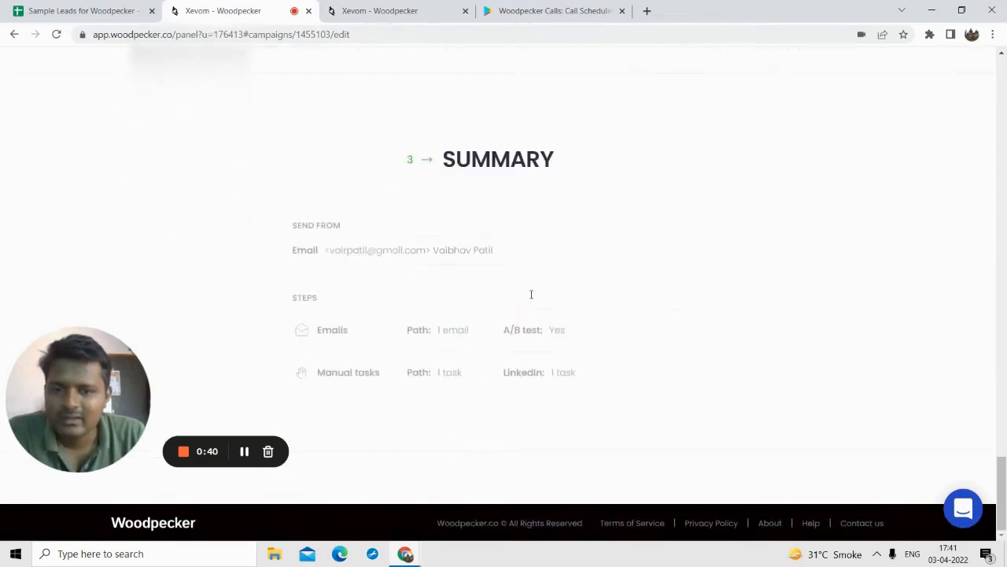
scroll(523, 267, "down", 2)
scroll(506, 264, "down", 2)
scroll(434, 272, "up", 4)
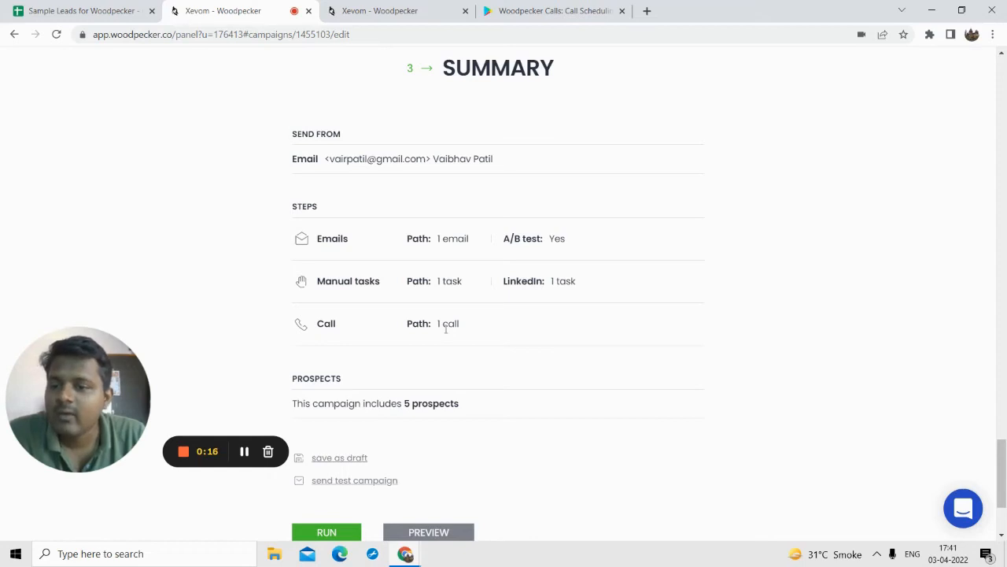
scroll(445, 329, "down", 1)
scroll(347, 394, "down", 1)
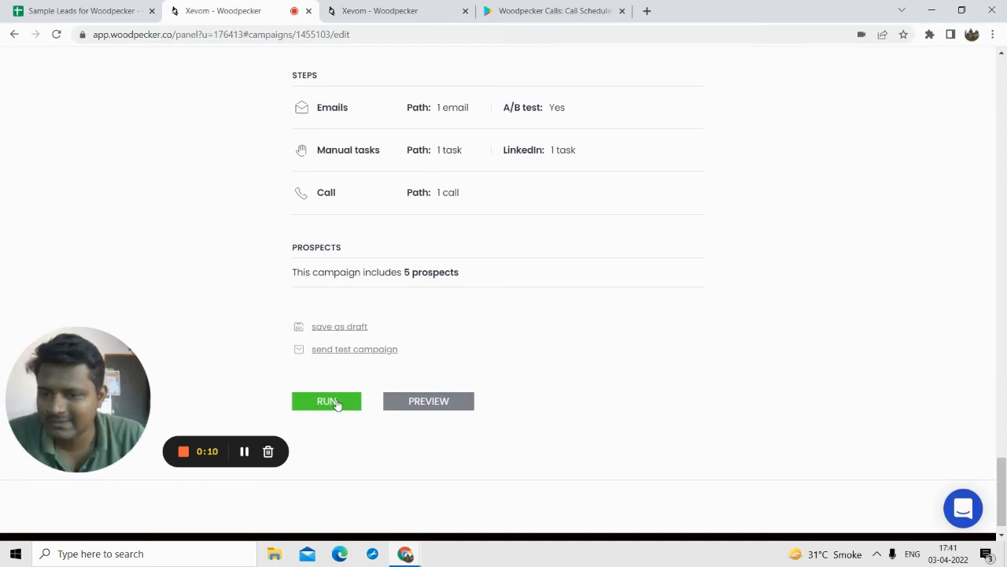
scroll(387, 441, "up", 1)
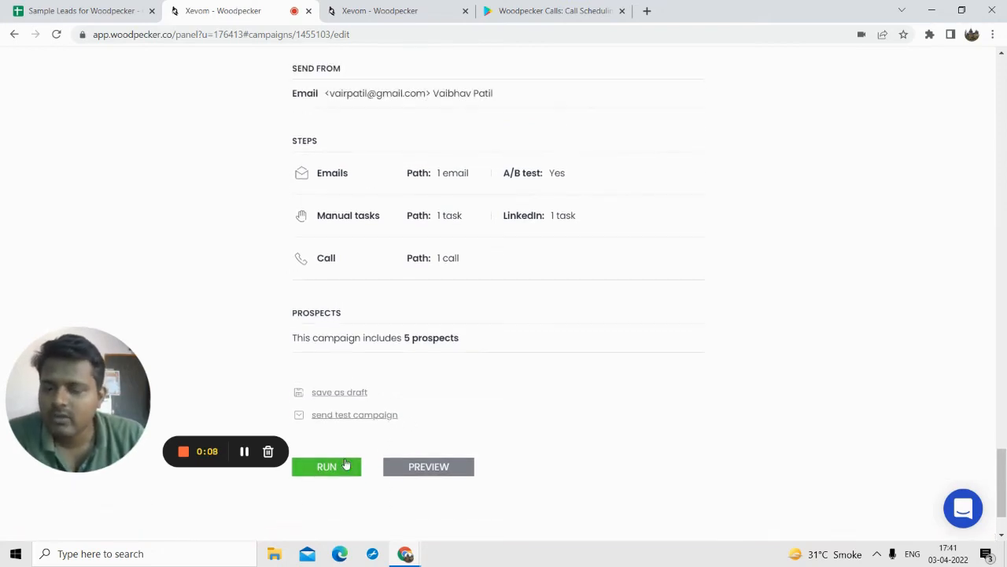
- Go back from the Summary through the prospects and path to the campaign's name and sender details
scroll(372, 390, "up", 6)
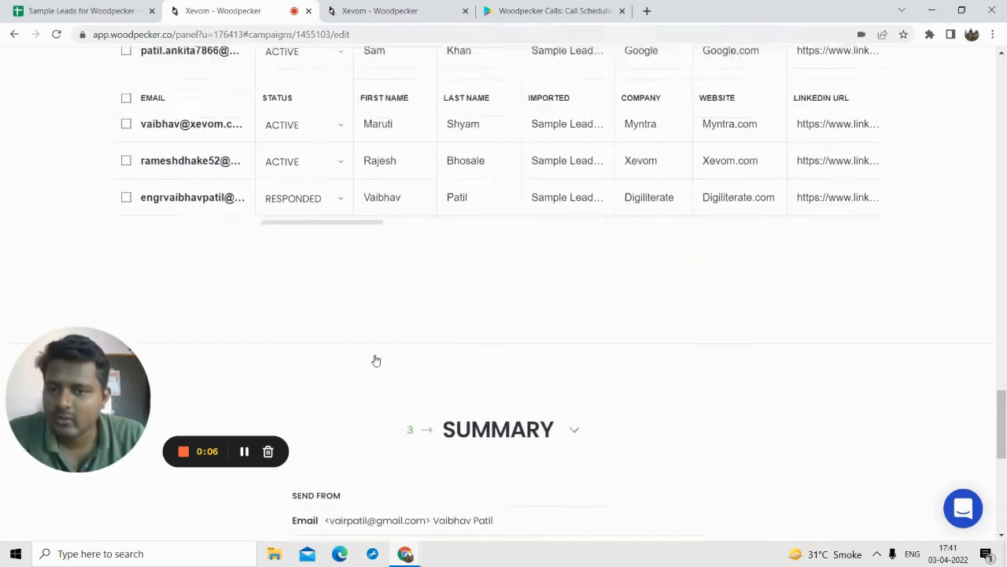
scroll(375, 361, "up", 7)
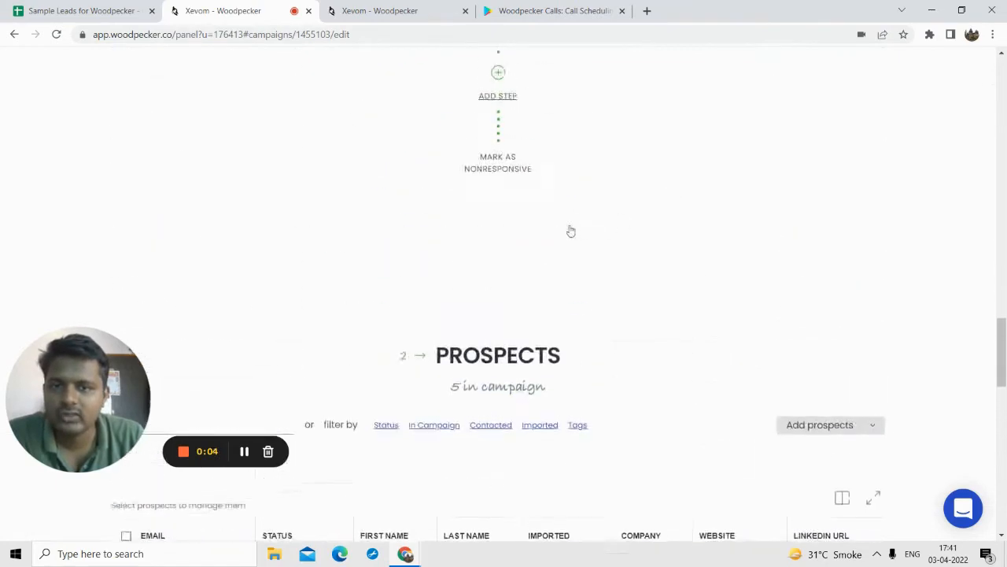
scroll(571, 232, "up", 15)
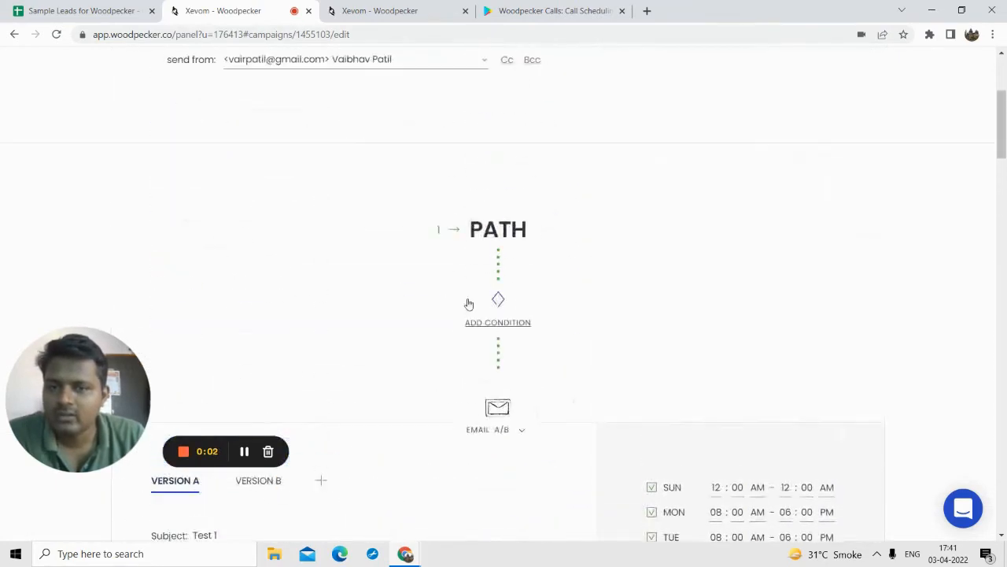
scroll(469, 303, "up", 3)
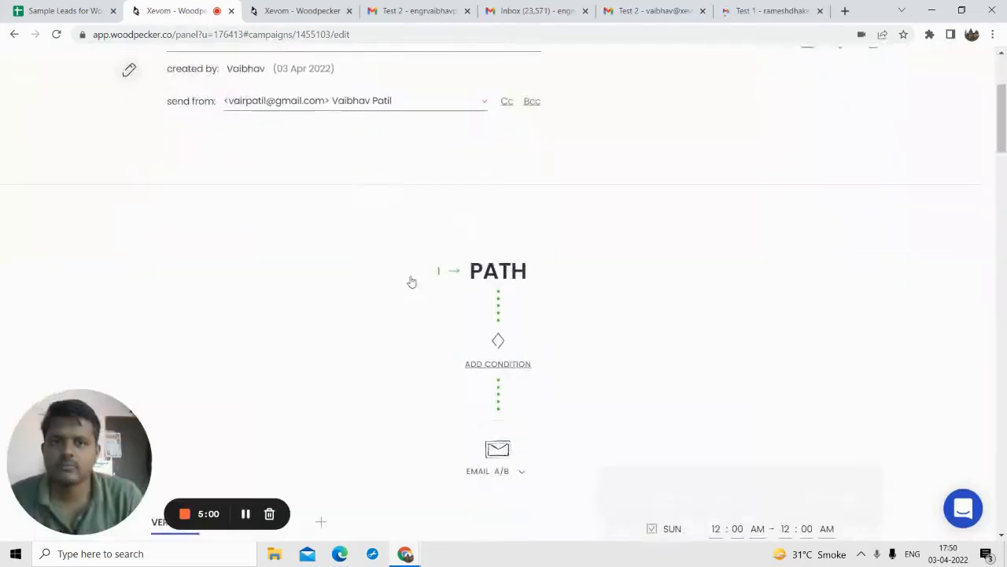
scroll(406, 283, "up", 1)
scroll(400, 288, "up", 2)
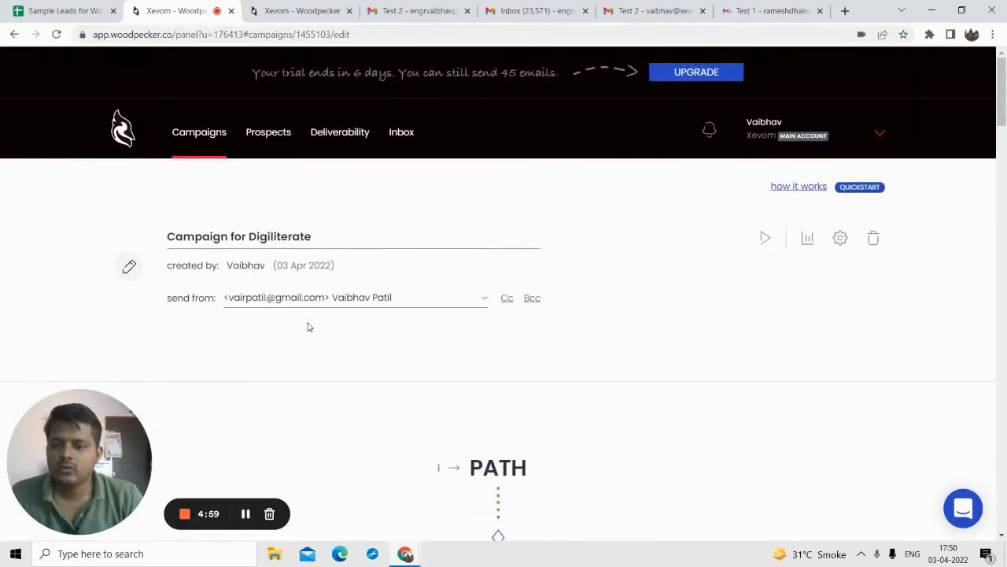
- Compare the subject and body of version A with those of version B in the A/B email step
scroll(267, 324, "down", 2)
scroll(259, 322, "down", 5)
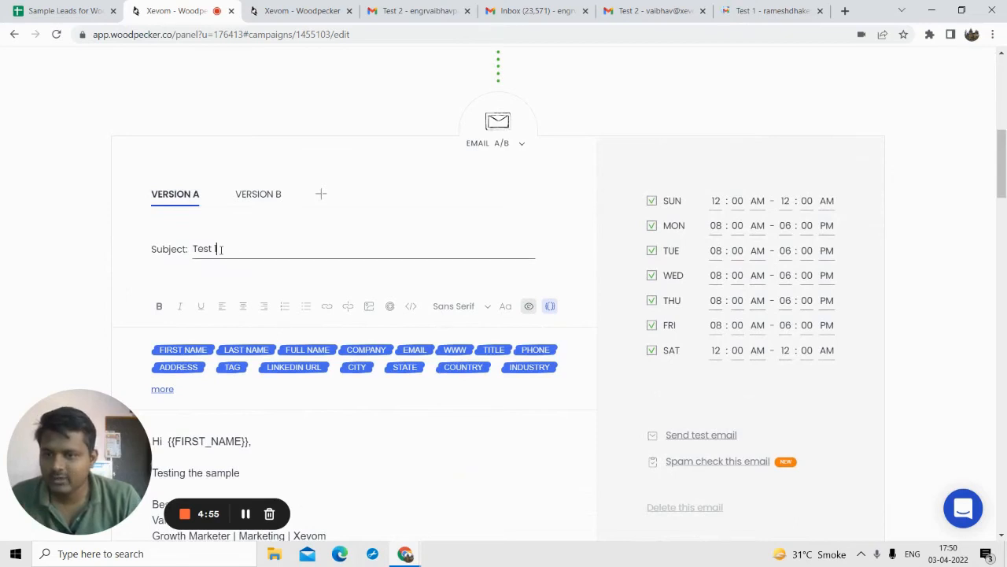
double_click(216, 249)
scroll(192, 285, "down", 3)
scroll(247, 203, "up", 2)
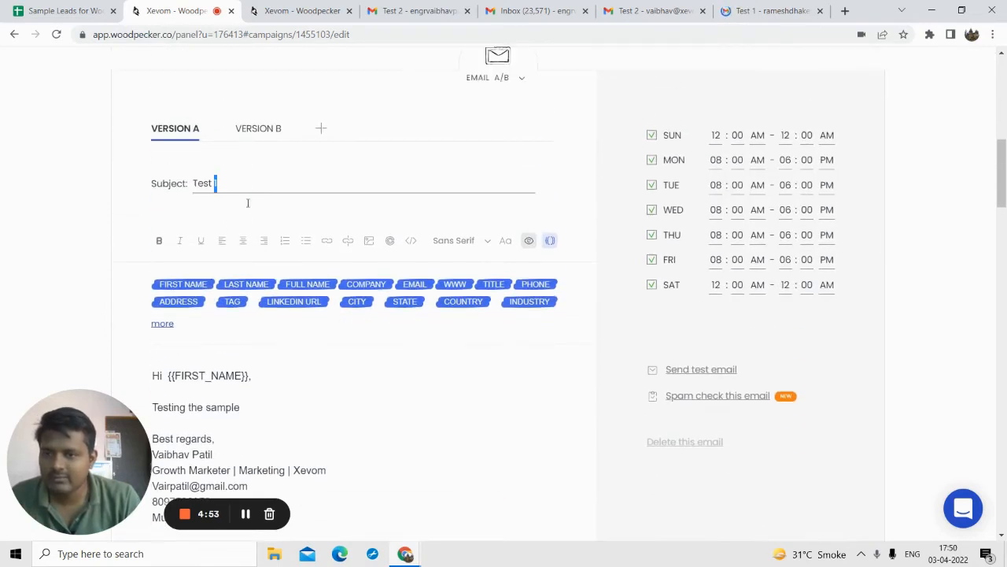
left_click(248, 138)
scroll(212, 236, "down", 1)
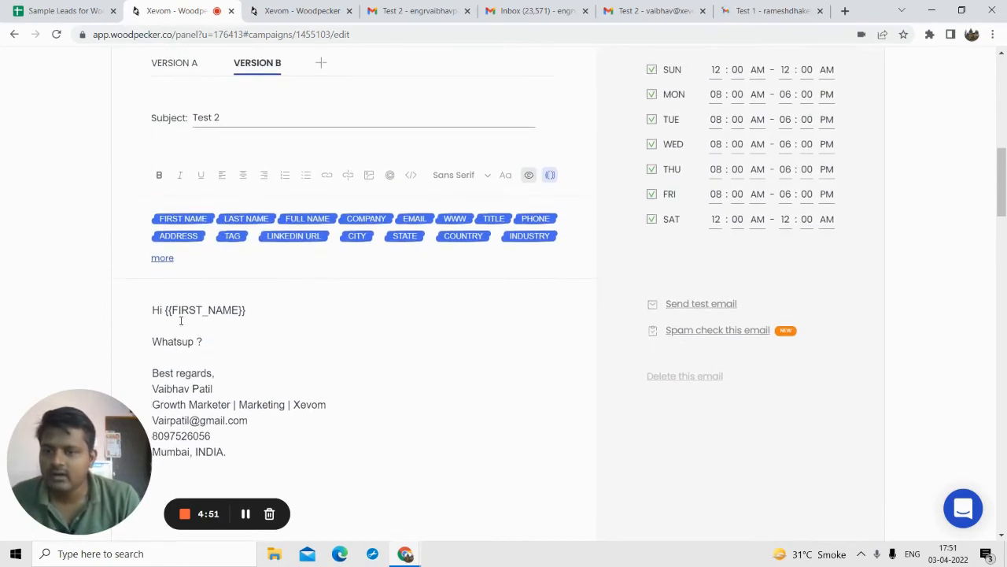
scroll(211, 356, "down", 2)
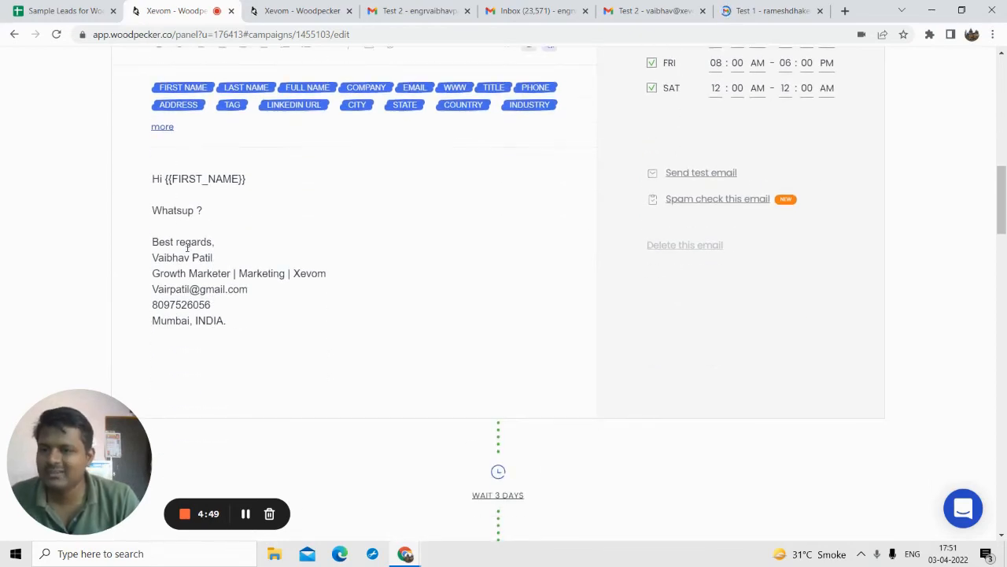
scroll(236, 321, "up", 7)
- Look over the rest of the campaign, from the email step down to the Summary and its prospects
scroll(198, 286, "down", 11)
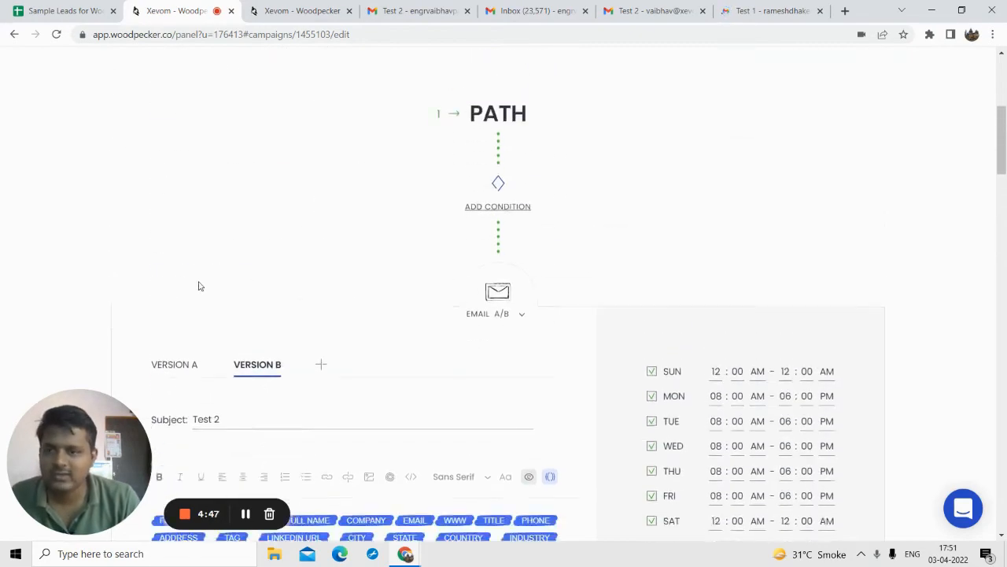
scroll(292, 292, "down", 20)
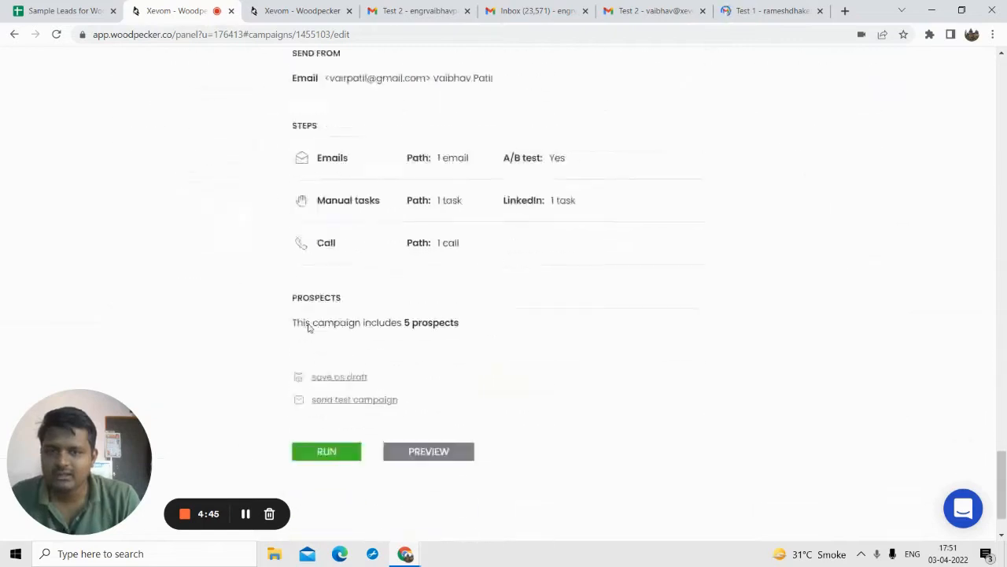
scroll(323, 331, "up", 18)
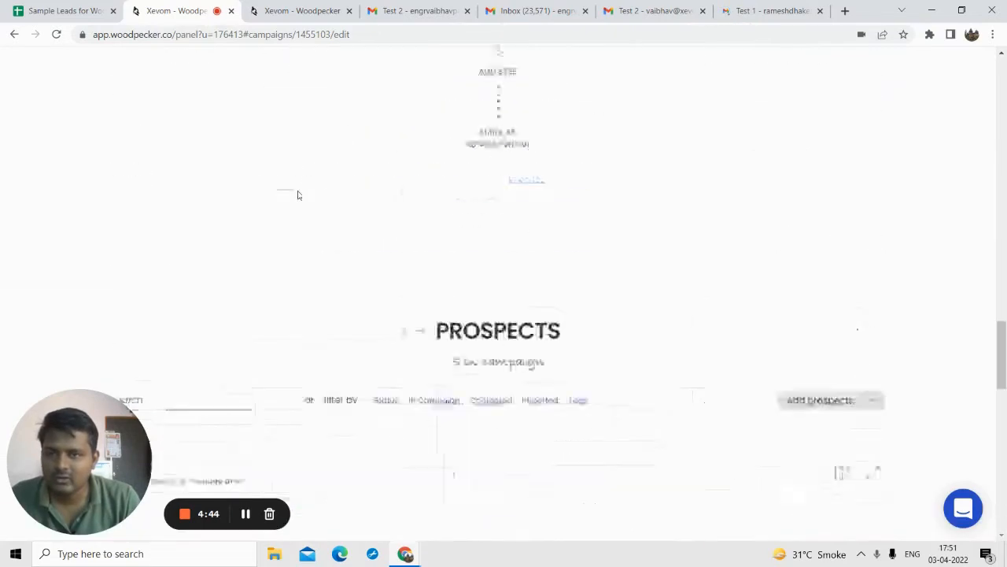
- Switch to Gmail and view the received Test 2 and Test 1 emails, declining the Mixmax activation
left_click(387, 6)
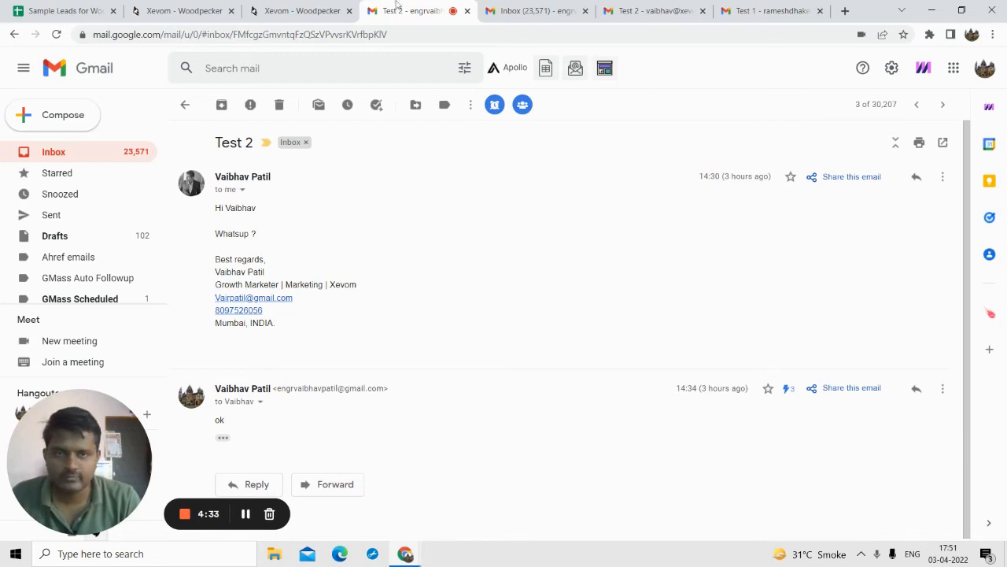
left_click(771, 10)
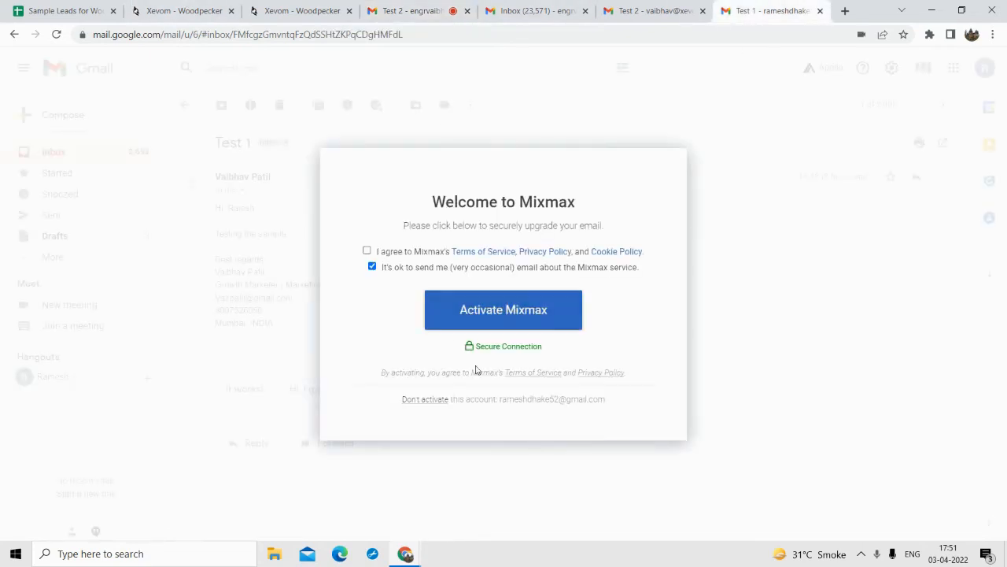
left_click(431, 399)
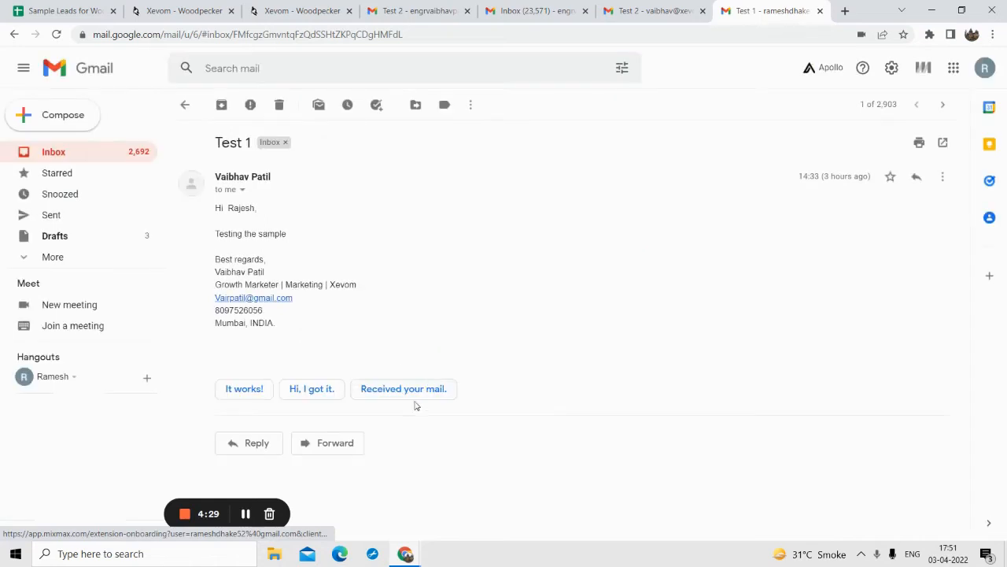
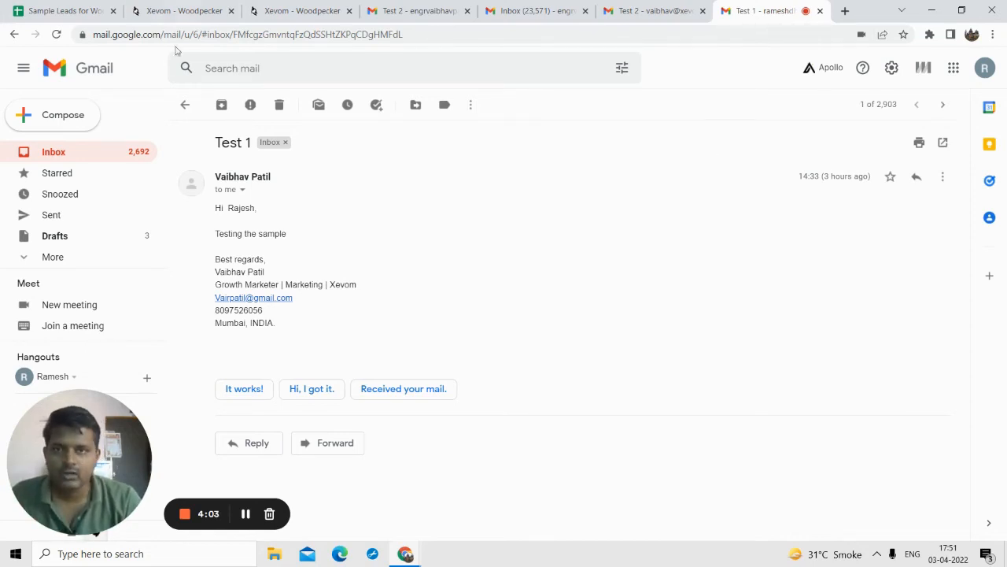
- Switch back to Woodpecker's campaign list and open the Prospects page
left_click(266, 7)
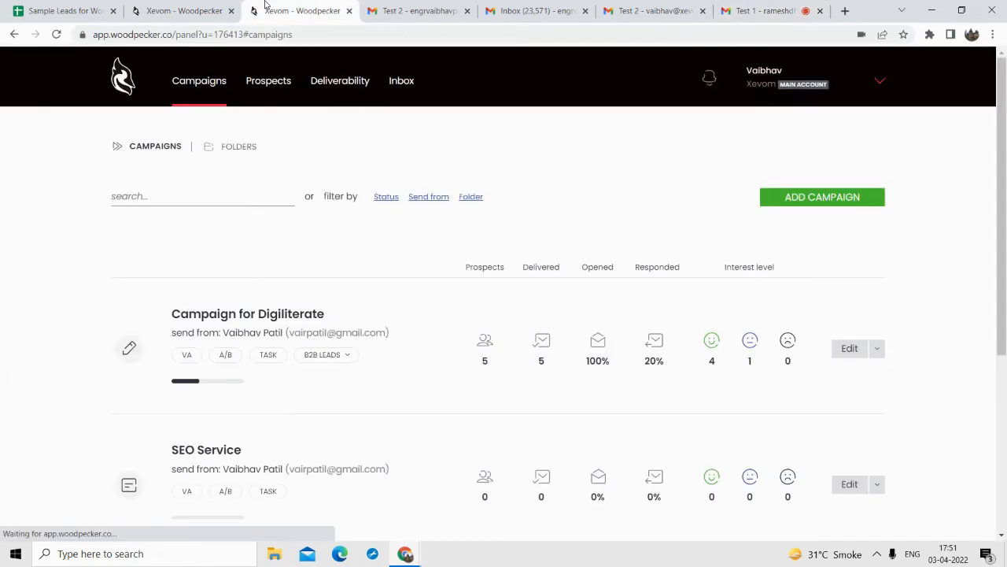
left_click(413, 7)
left_click(307, 10)
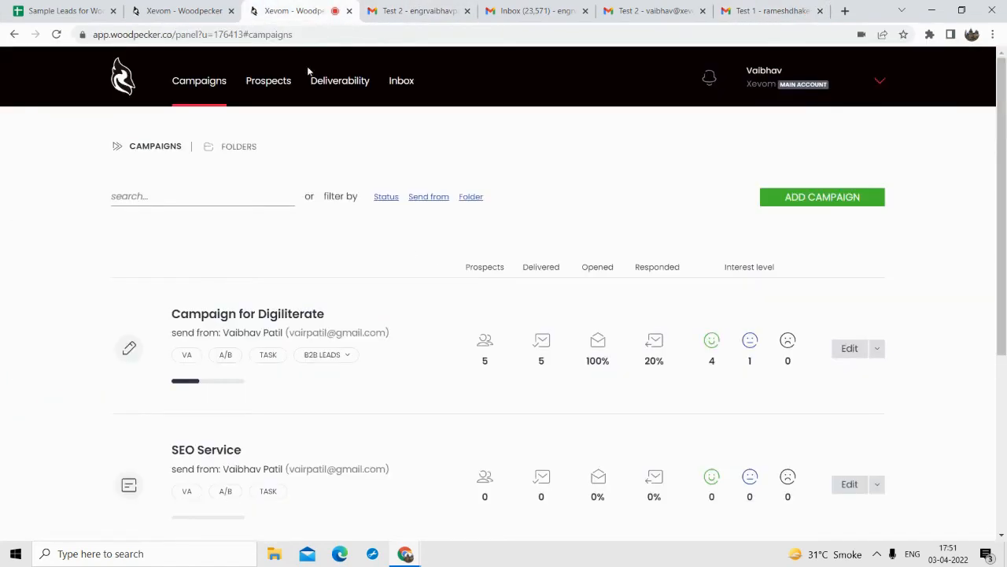
left_click(270, 88)
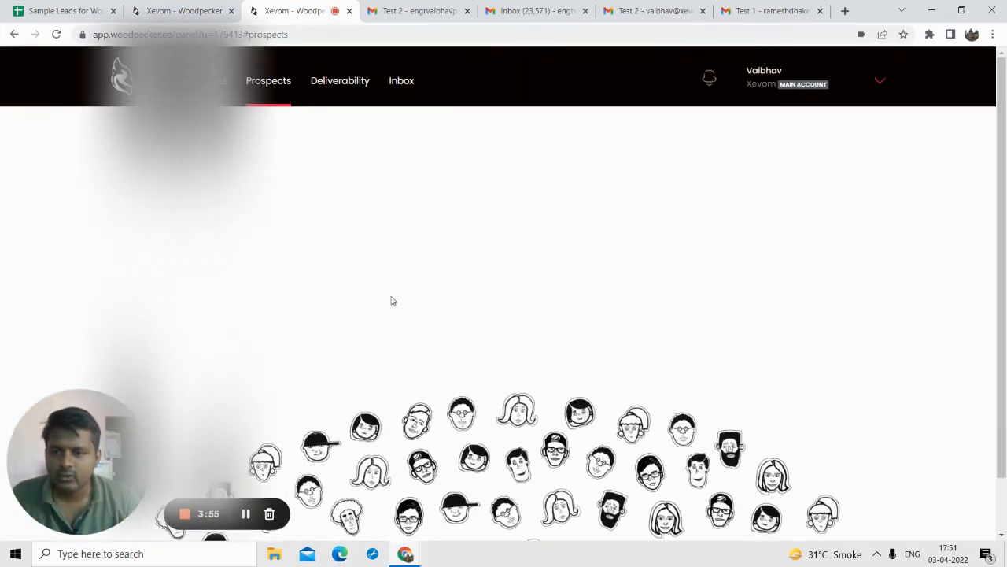
- Look through the prospect list, examining the statuses, names, import sources and companies
scroll(331, 279, "down", 1)
scroll(393, 184, "down", 3)
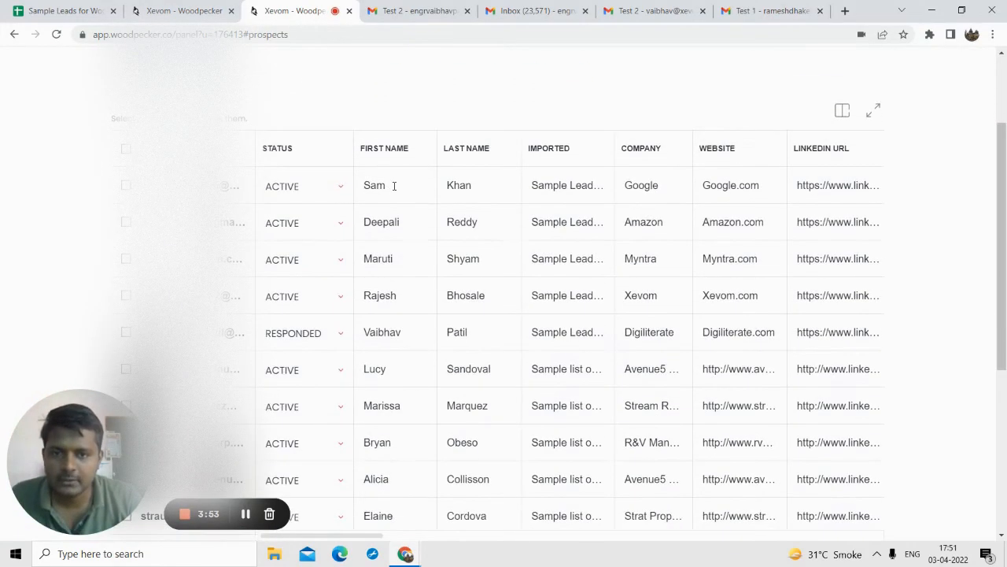
scroll(421, 247, "up", 2)
scroll(546, 202, "up", 2)
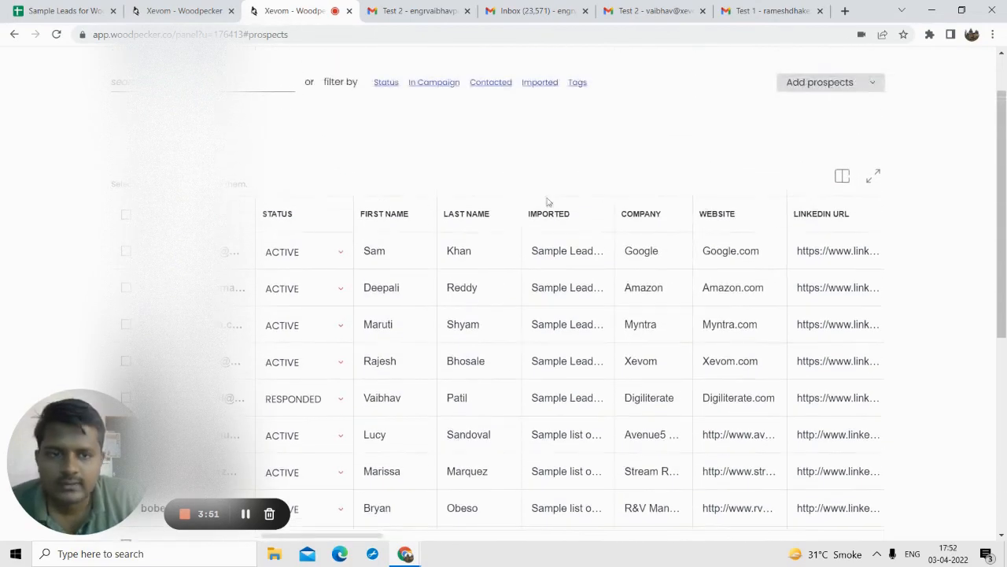
scroll(502, 317, "down", 6)
scroll(465, 366, "up", 6)
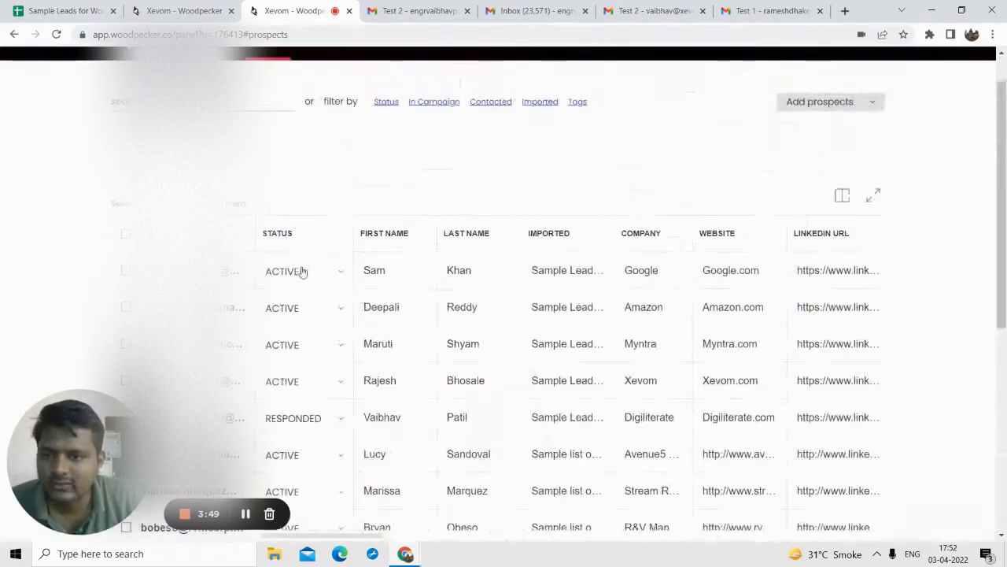
scroll(409, 200, "down", 2)
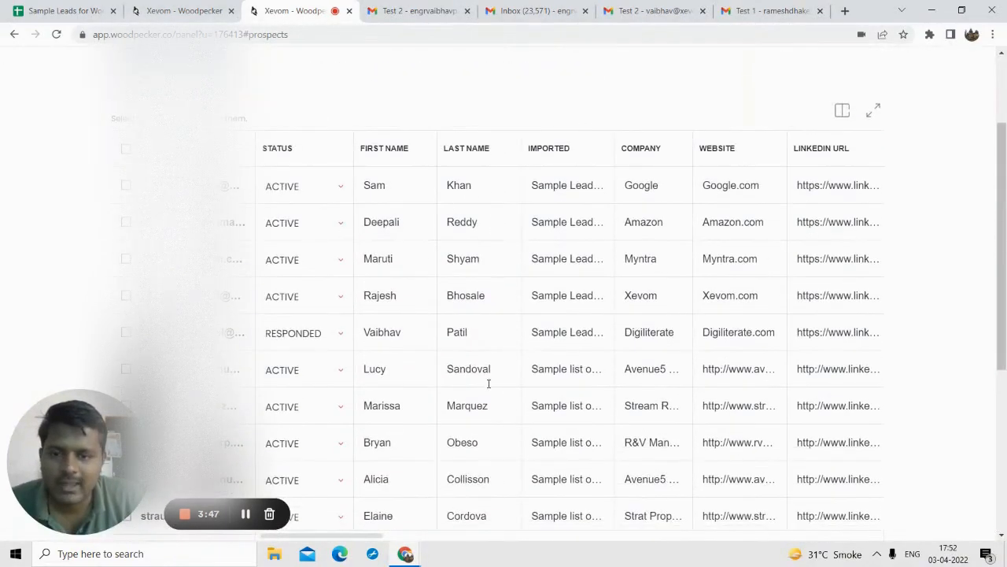
scroll(488, 384, "down", 2)
- Examine the prospects table's further columns, from emails sent and titles back to the tags of the contacted prospects
left_click_drag(378, 411, 552, 395)
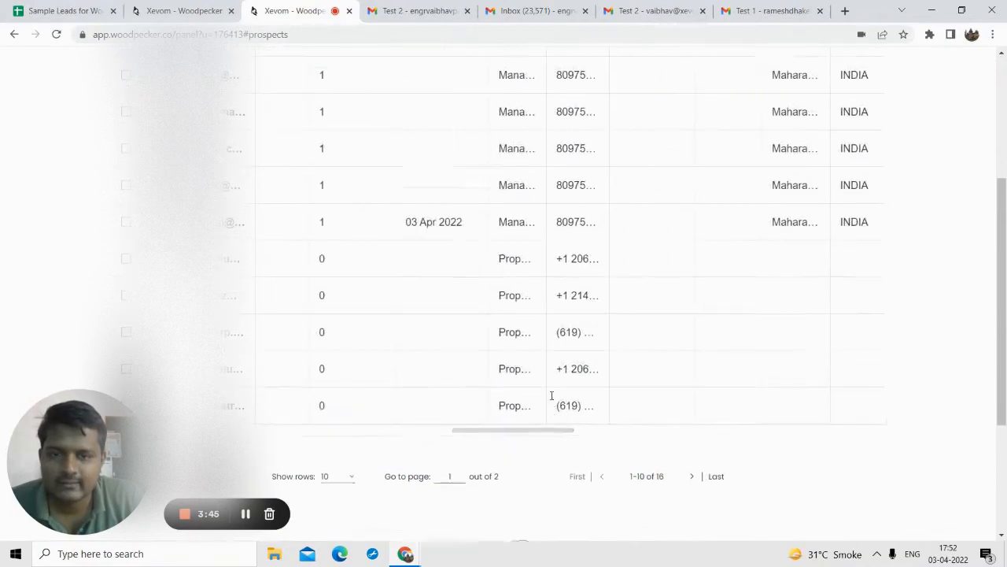
scroll(527, 359, "up", 2)
scroll(566, 367, "down", 2)
scroll(532, 440, "up", 2)
scroll(538, 440, "down", 2)
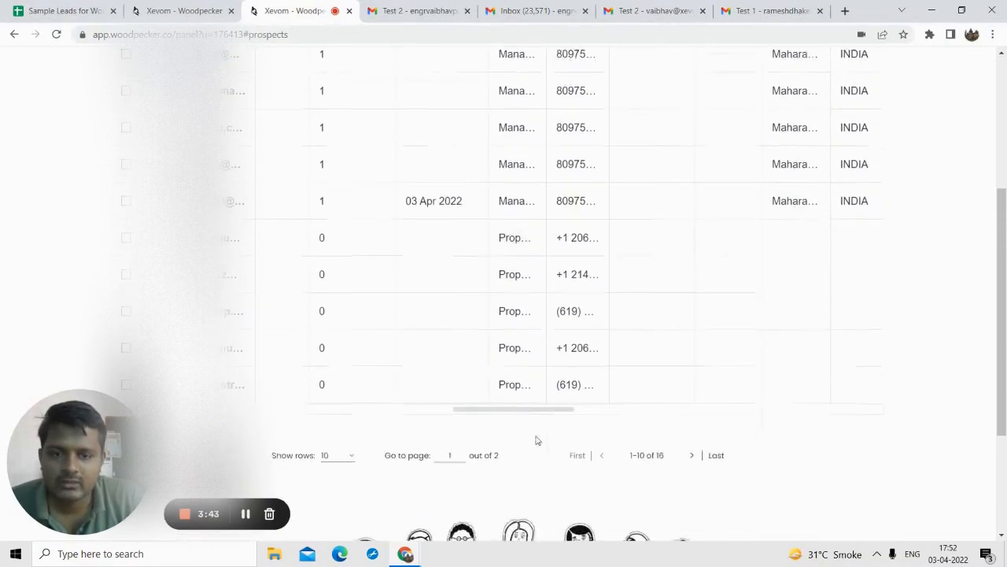
scroll(526, 416, "down", 1)
left_click_drag(527, 415, 477, 419)
left_click_drag(490, 353, 423, 359)
scroll(423, 360, "up", 3)
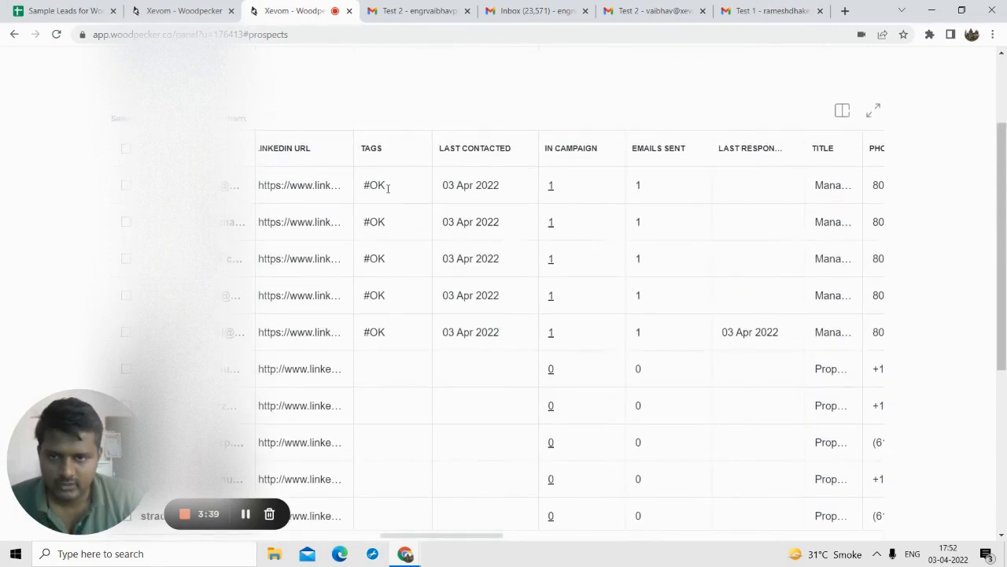
left_click_drag(388, 188, 388, 295)
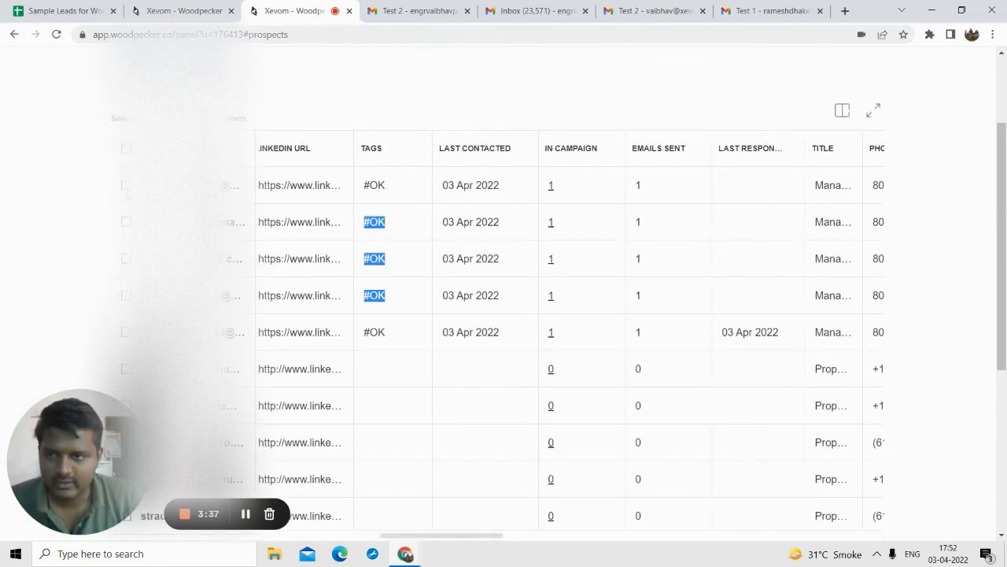
- Select all prospects on the current page and apply a new tag, OKKK, to them
left_click(125, 186)
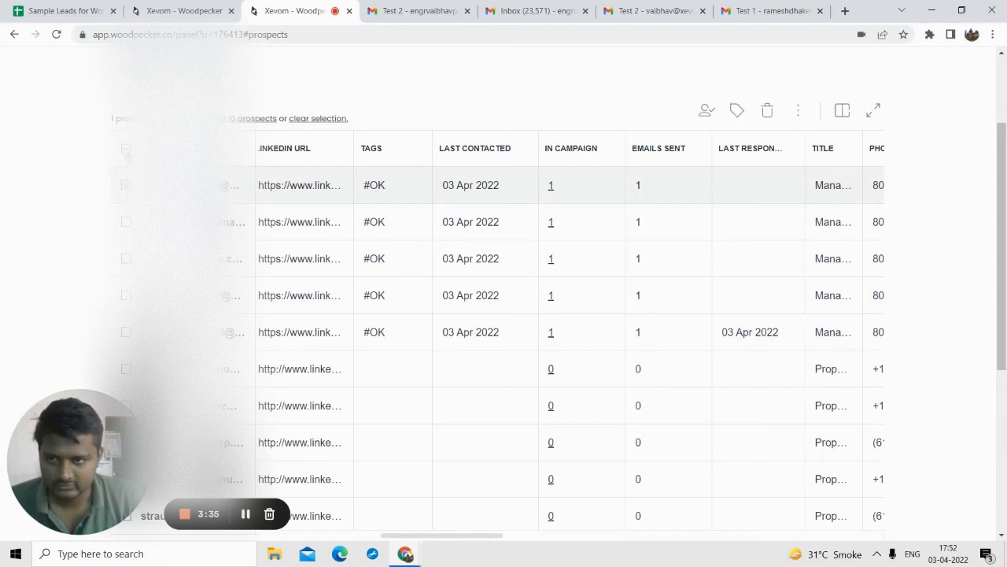
left_click(126, 149)
left_click(126, 150)
scroll(406, 215, "up", 2)
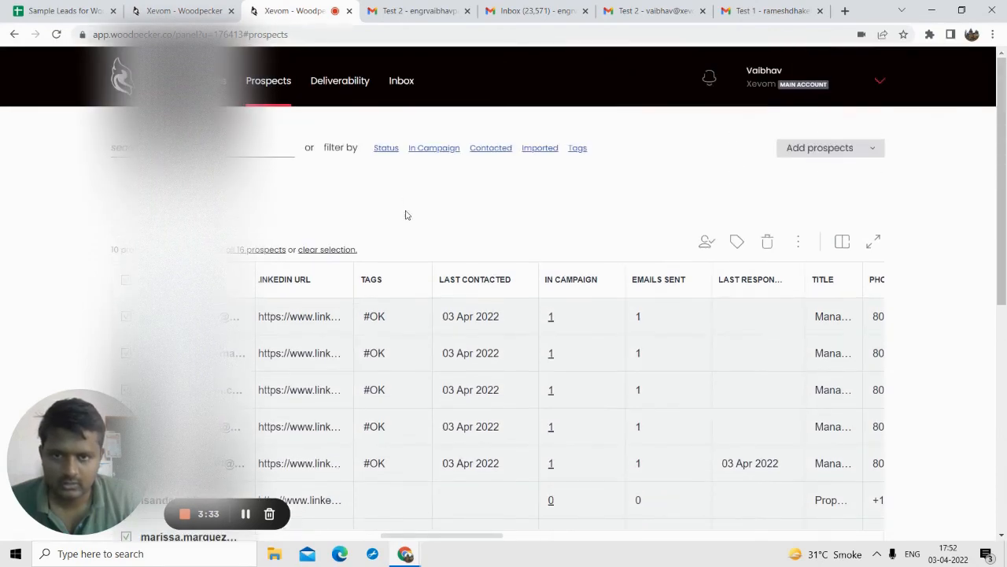
left_click(736, 242)
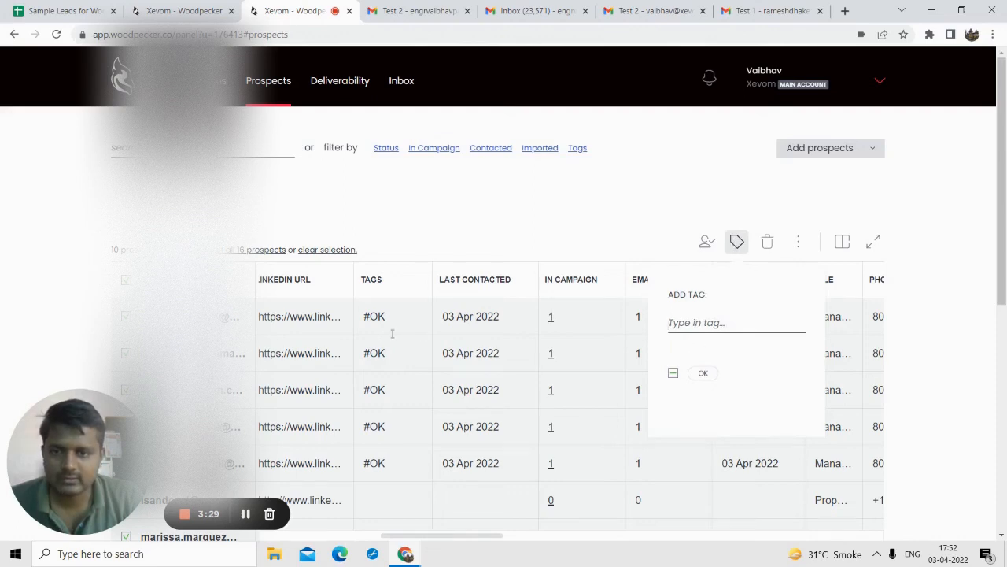
left_click(700, 318)
type("OKKK")
left_click(691, 351)
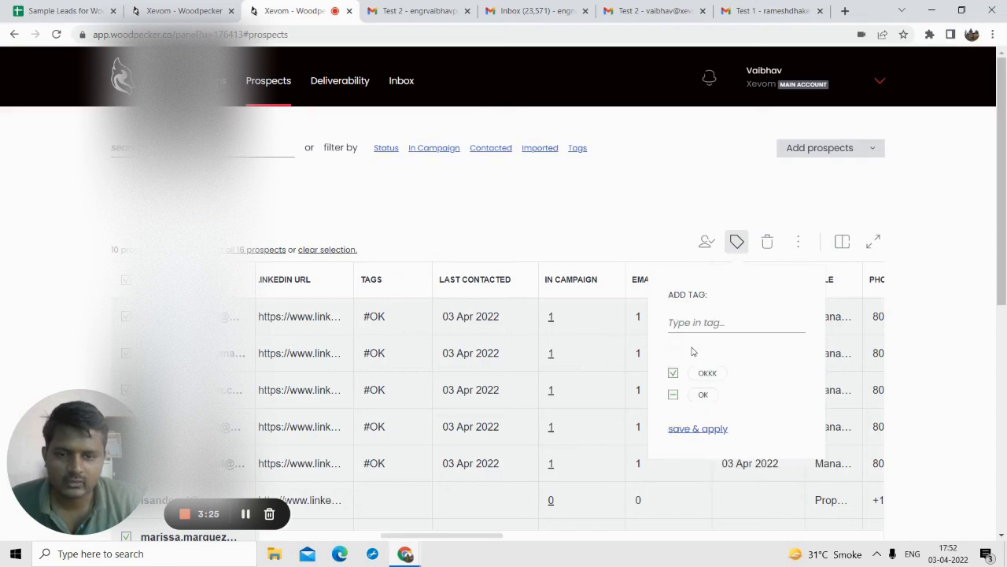
left_click(709, 430)
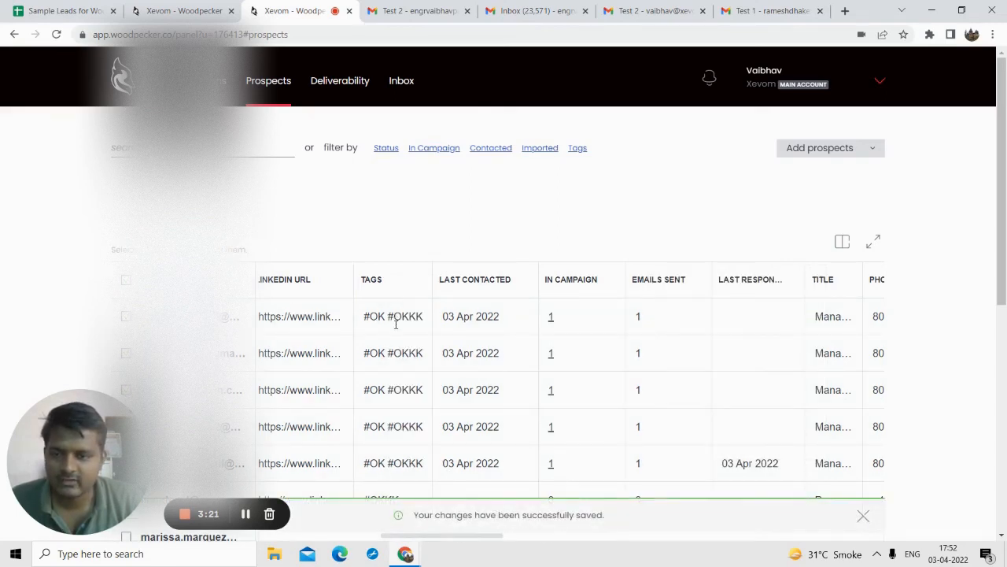
- Select all prospects on the current page and review the available bulk status choices and the additional bulk actions
scroll(396, 317, "down", 2)
scroll(399, 342, "down", 3)
scroll(499, 186, "up", 4)
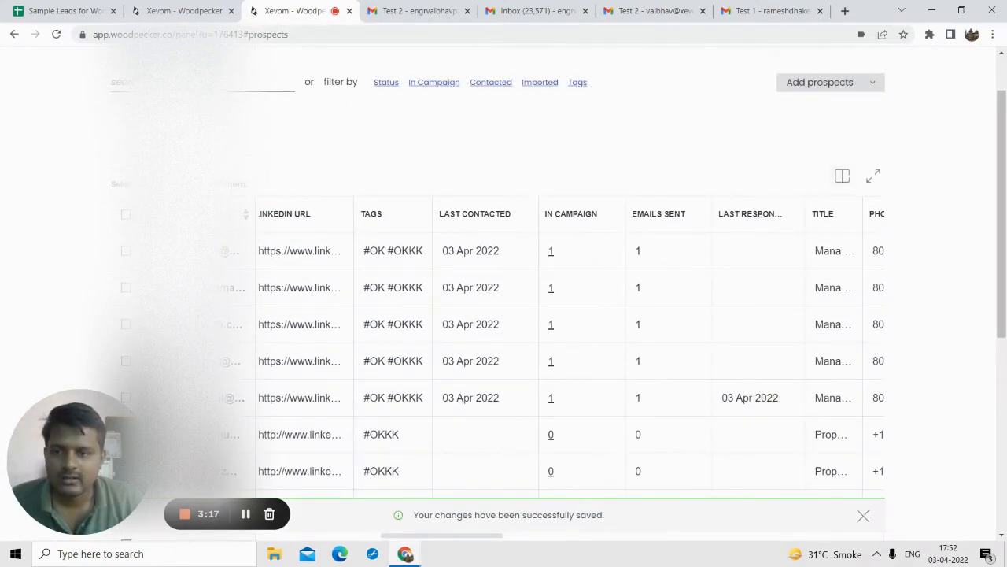
left_click(126, 214)
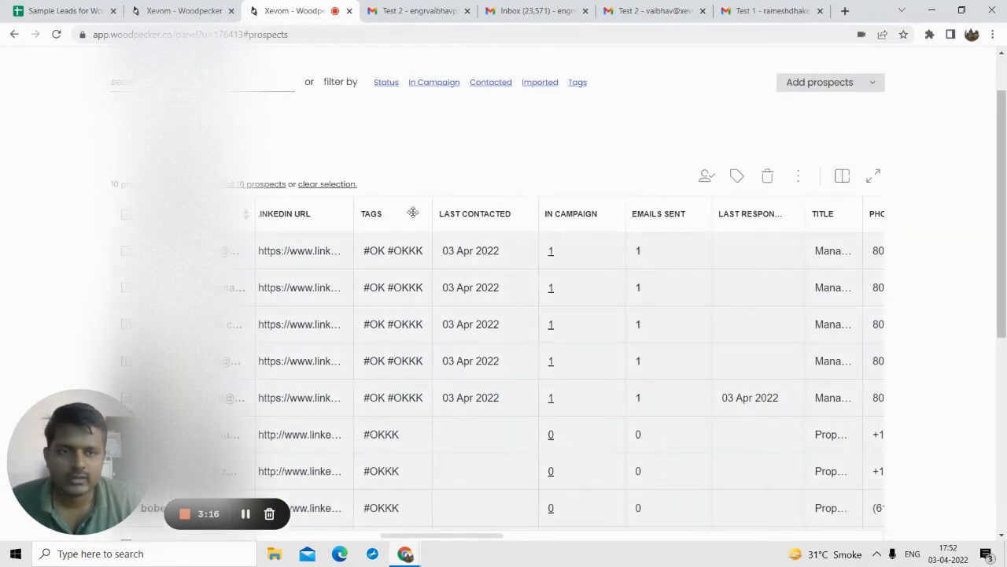
left_click(708, 177)
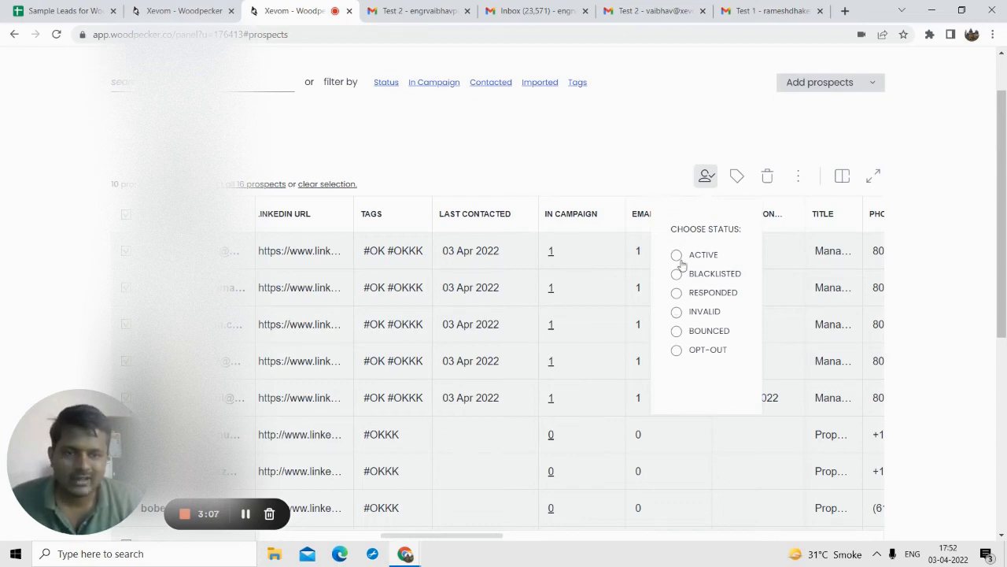
left_click(602, 191)
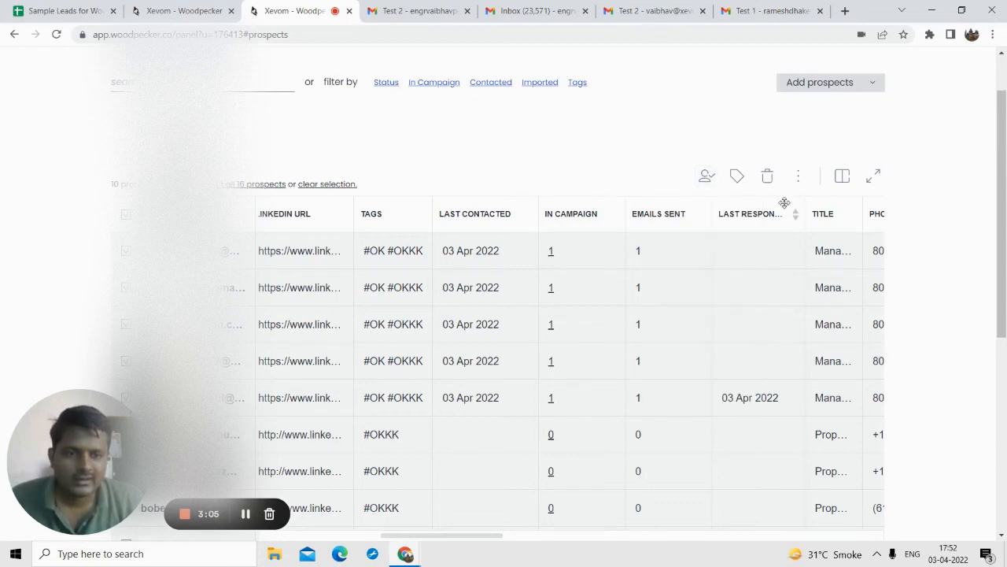
left_click(799, 176)
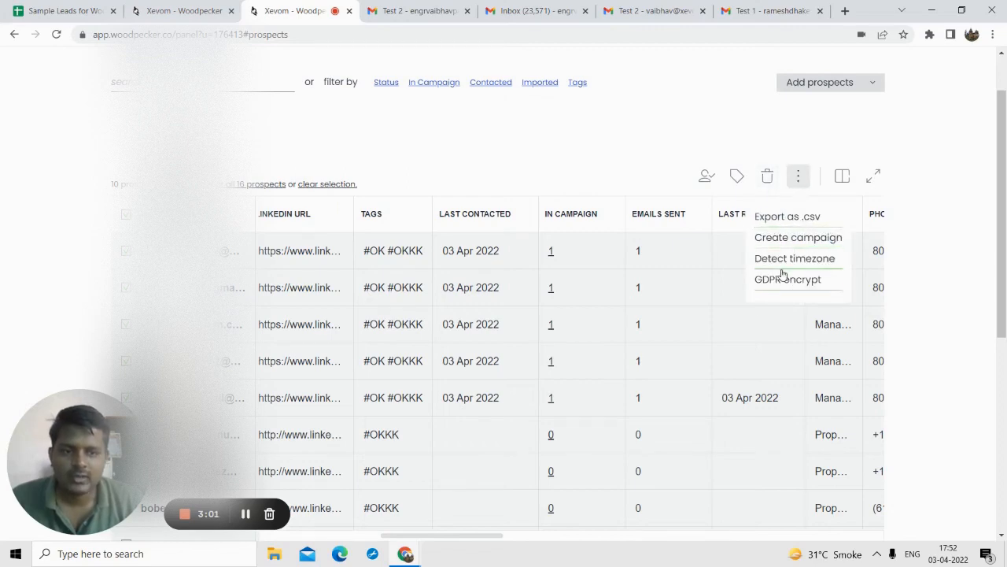
left_click(927, 165)
scroll(486, 168, "up", 3)
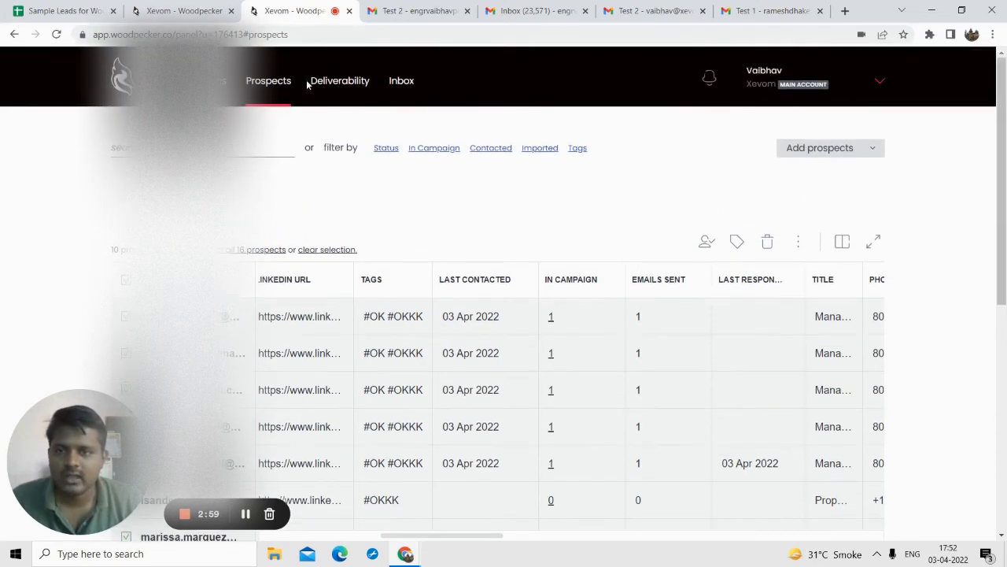
- Open the Deliverability page and view the Monitor's overall summary for the last month
left_click(338, 81)
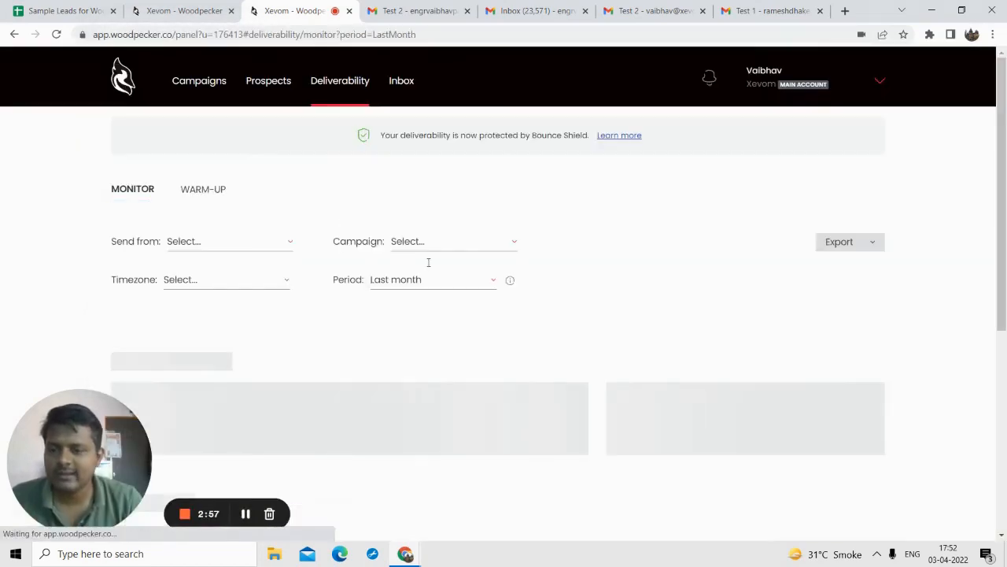
scroll(364, 307, "down", 1)
scroll(364, 305, "up", 1)
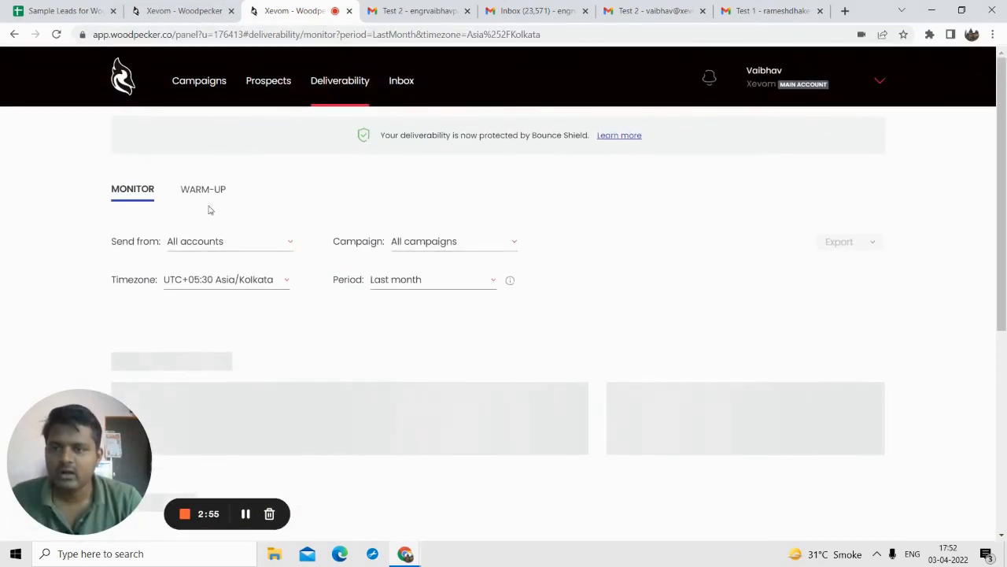
scroll(185, 226, "down", 4)
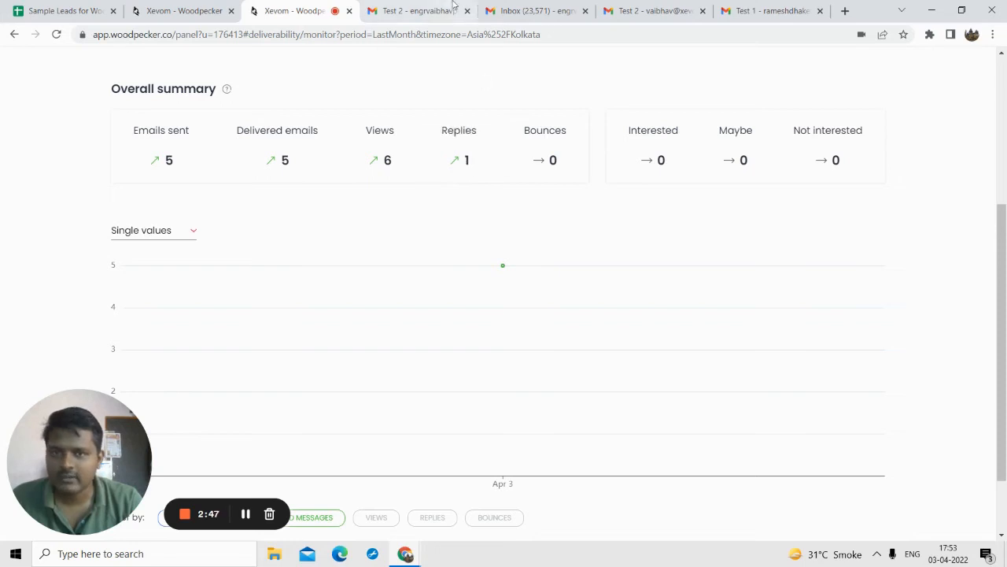
- Check the Test 2 conversation in Gmail and return to Woodpecker to examine the deliverability figures, chart and filters
left_click(421, 11)
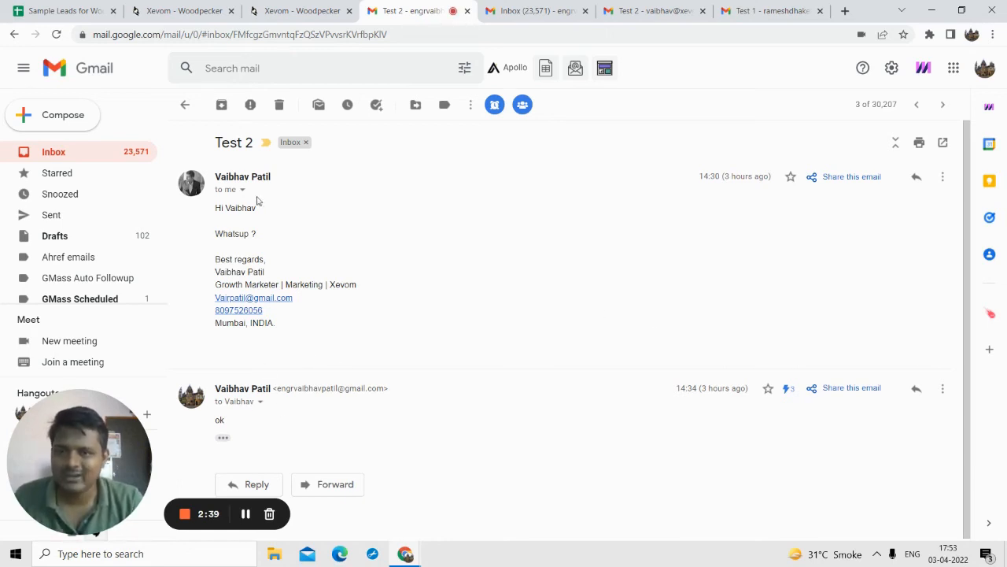
left_click(189, 10)
left_click(295, 10)
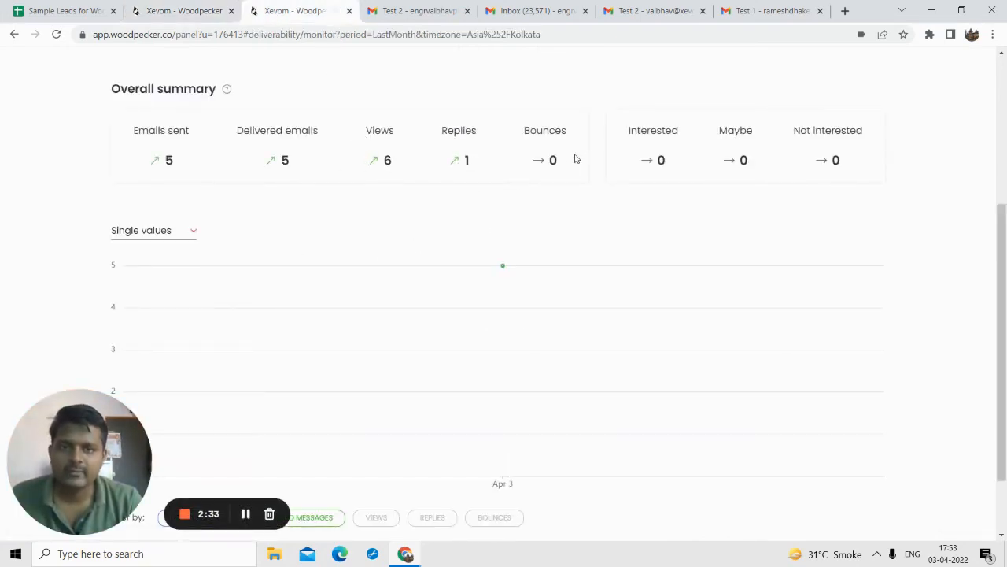
scroll(696, 221, "up", 1)
scroll(559, 229, "down", 2)
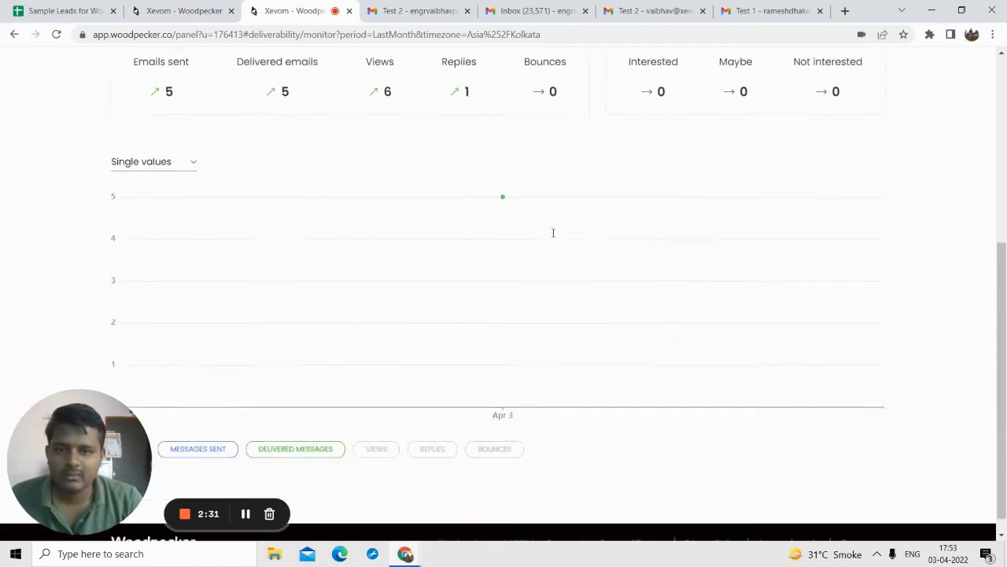
scroll(473, 267, "up", 5)
scroll(236, 189, "down", 1)
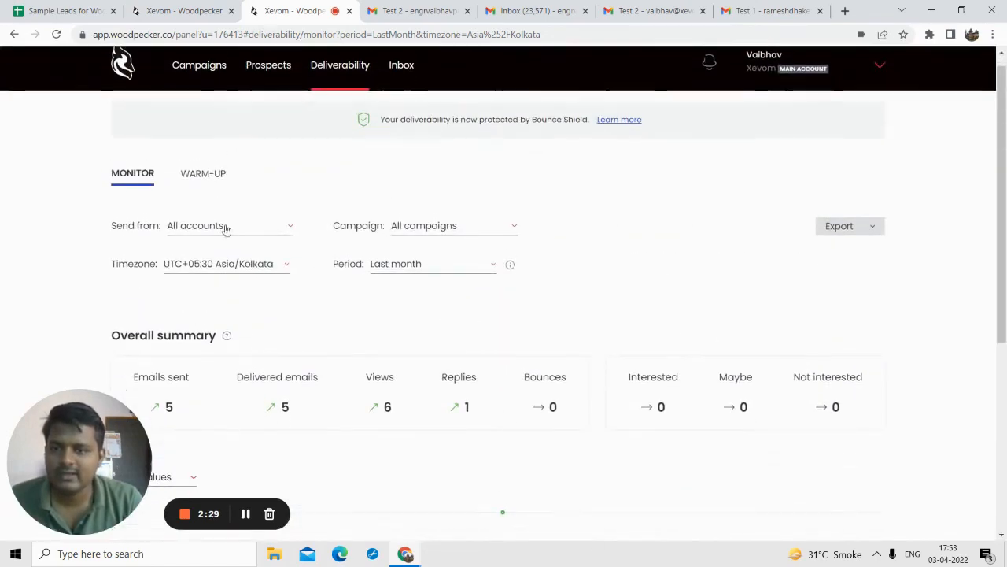
- View the Warm-up section of Deliverability and open the form for adding a warm-up
scroll(228, 169, "up", 1)
left_click(208, 189)
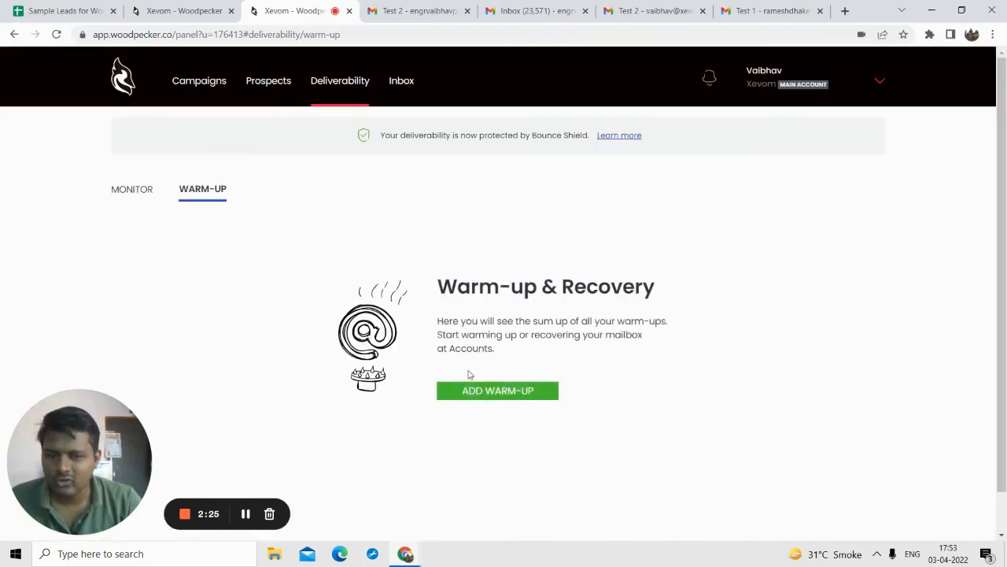
scroll(475, 367, "down", 1)
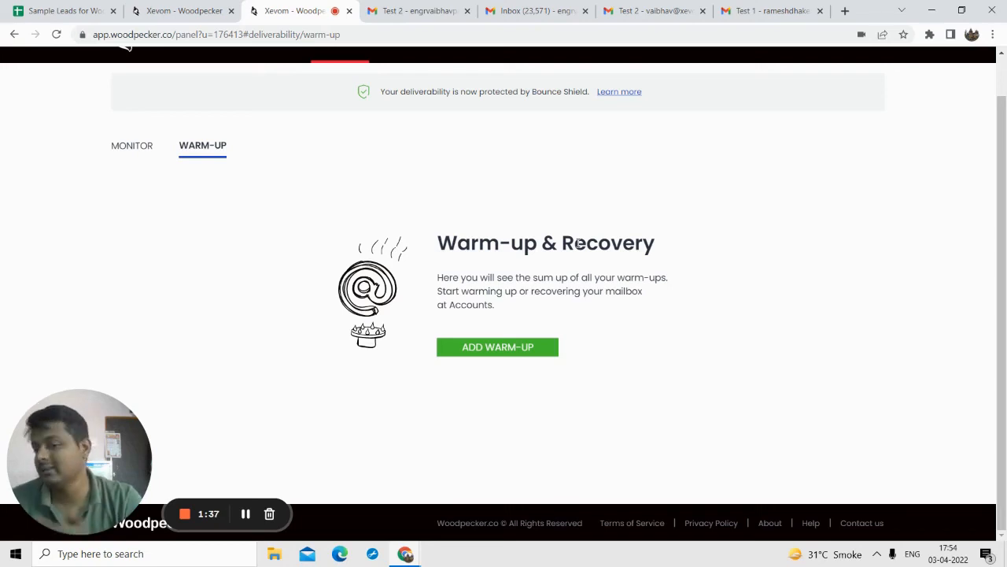
left_click(504, 354)
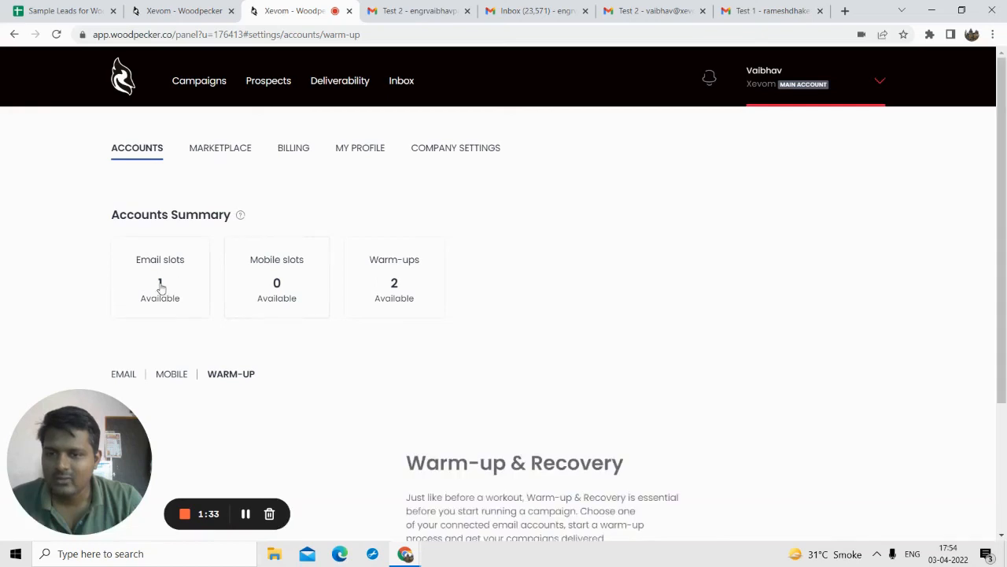
scroll(488, 360, "down", 2)
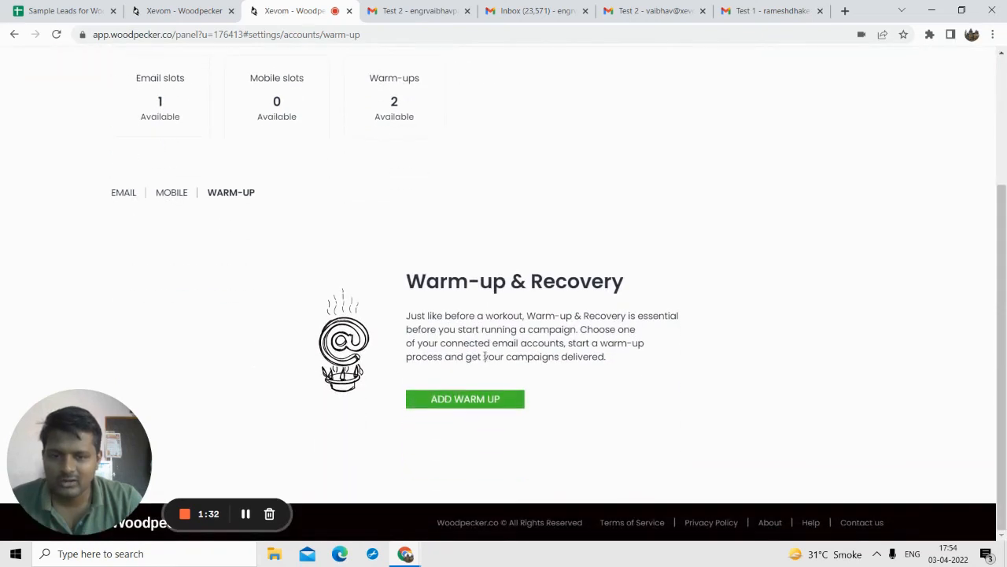
left_click(469, 395)
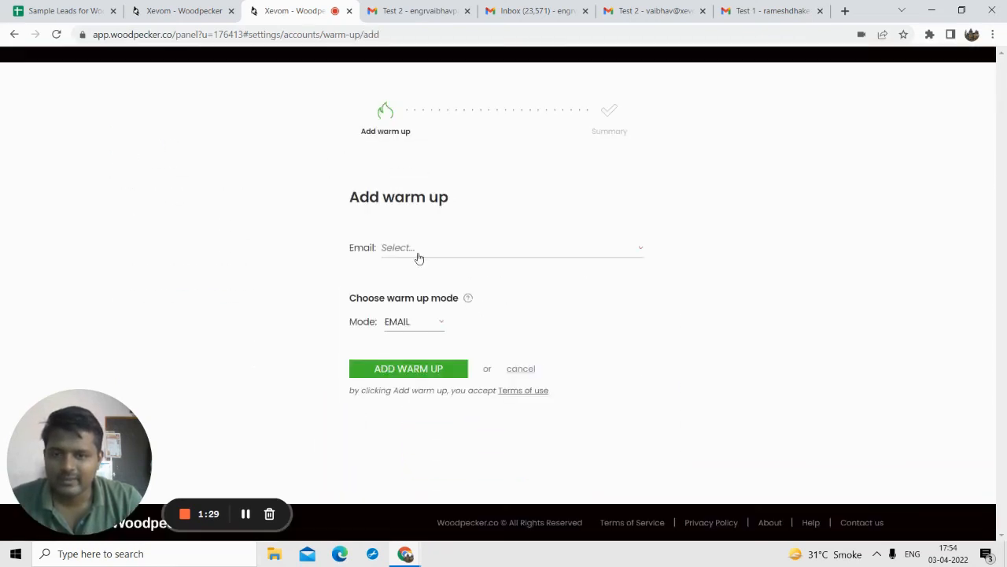
- Try the warm-up form with the connected email account and EMAIL mode, and return to Deliverability's warm-up page without adding it
left_click(419, 250)
left_click(405, 273)
left_click(409, 324)
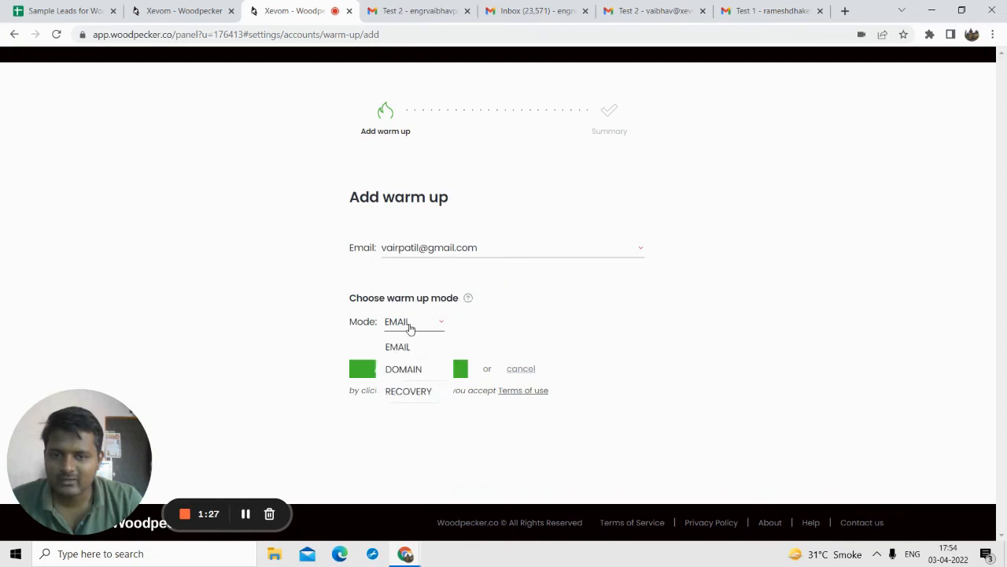
mouse_move(404, 326)
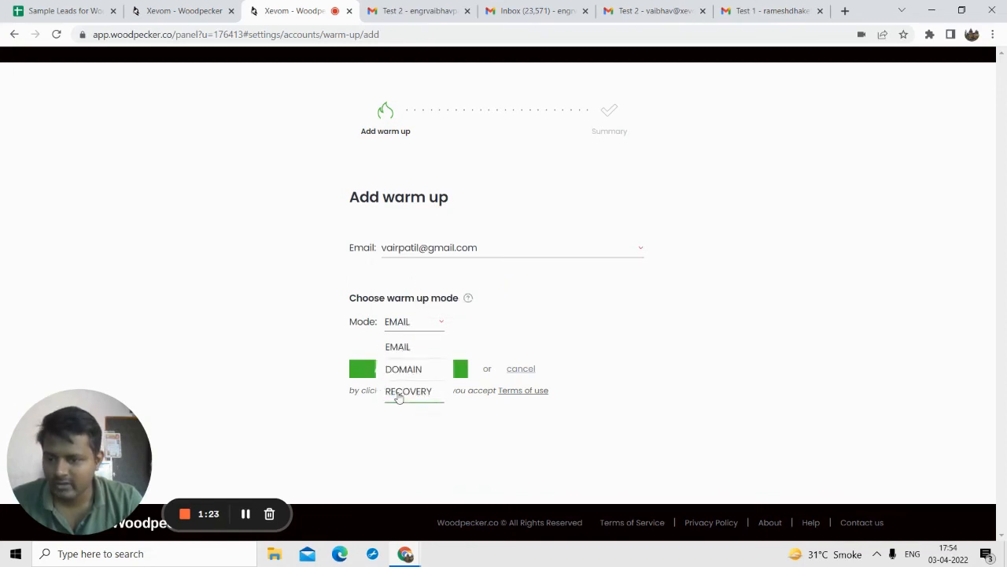
left_click(396, 353)
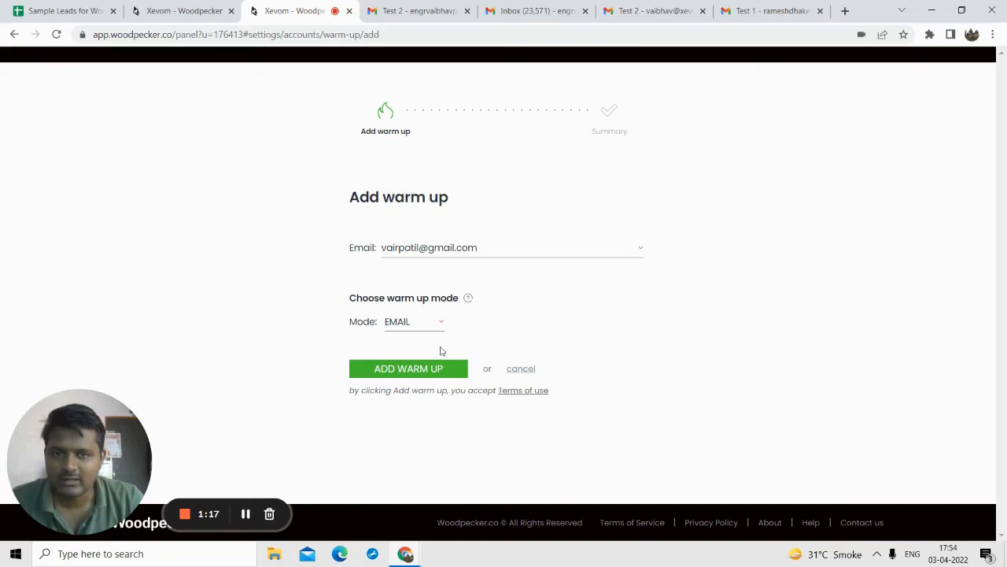
left_click(13, 38)
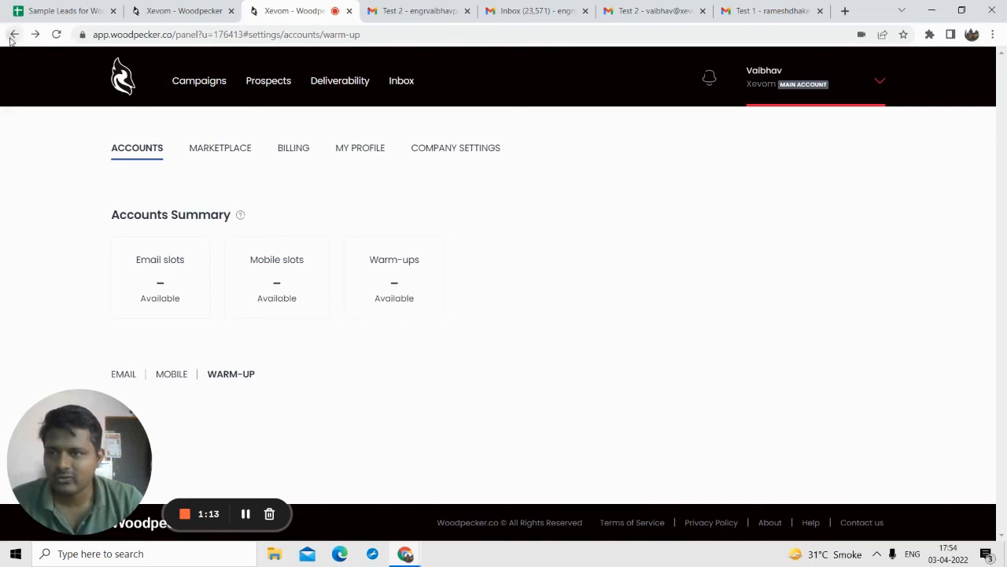
left_click(12, 36)
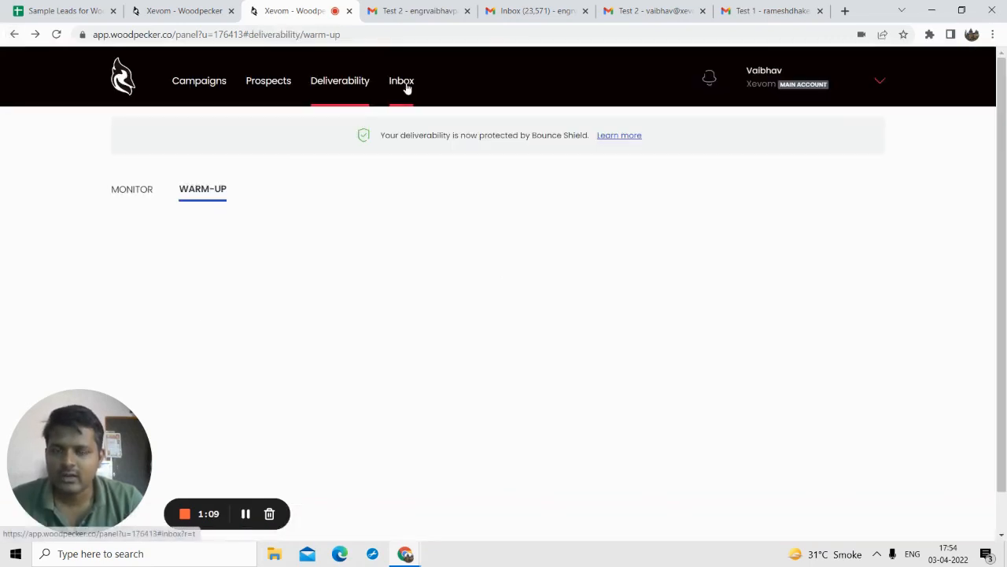
- Open the Woodpecker Inbox and compare the reply to Test 2 with the original conversation in Gmail
left_click(403, 81)
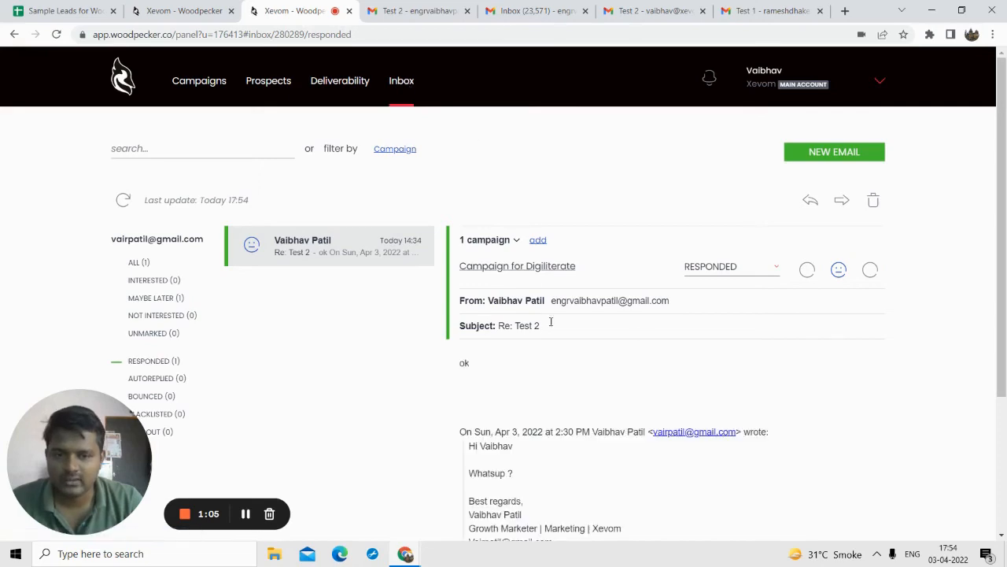
scroll(551, 268, "down", 2)
left_click(393, 10)
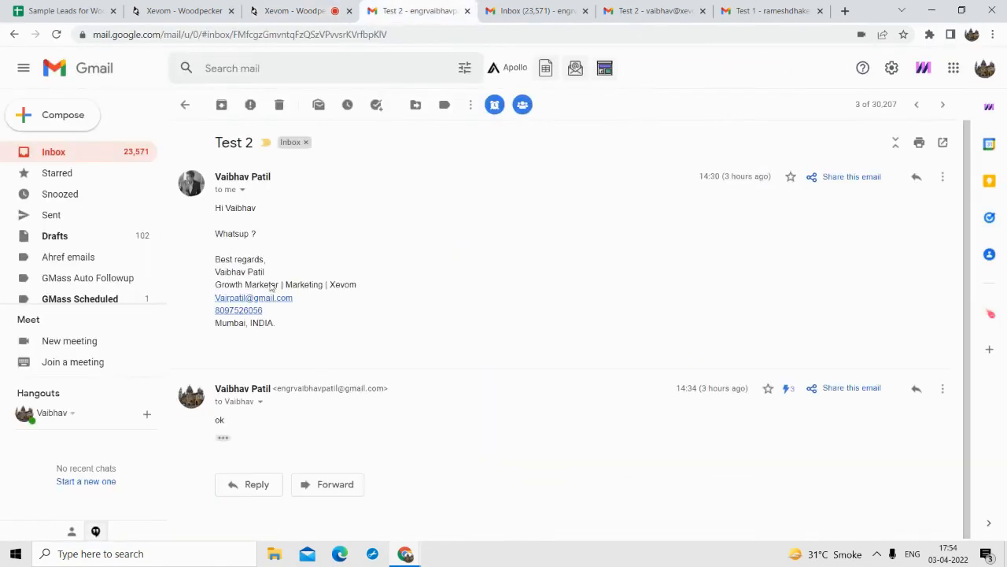
key("ctrl+shift+Tab")
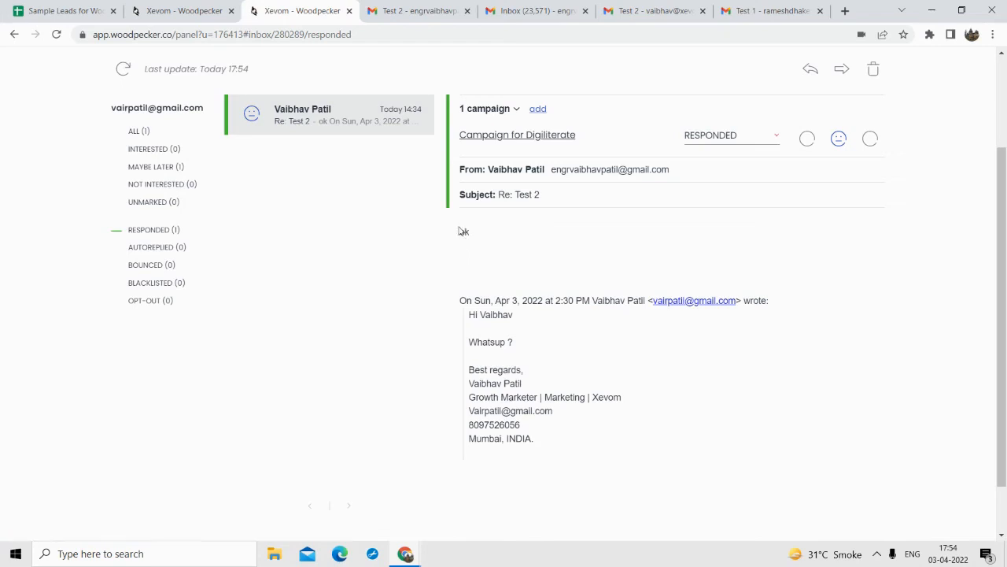
- Examine the reply's details and the inbox's response categories, and list all inbox messages
scroll(475, 244, "up", 2)
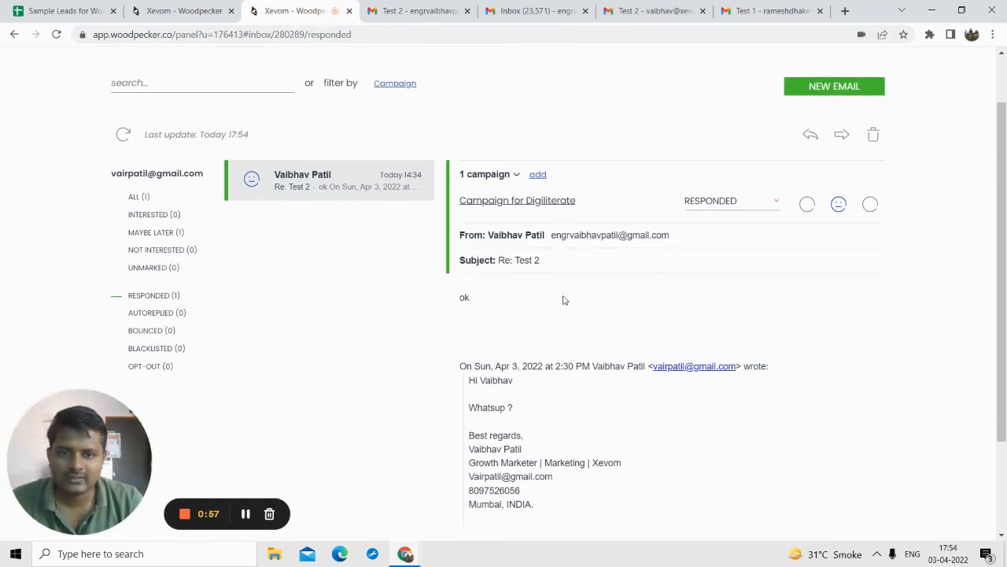
scroll(486, 262, "down", 2)
scroll(391, 254, "up", 2)
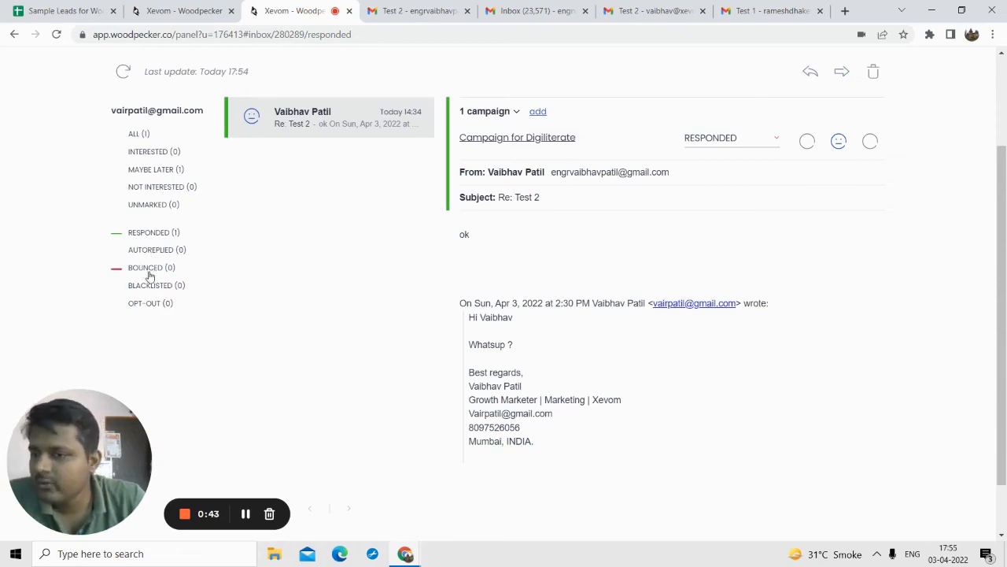
scroll(150, 295, "up", 3)
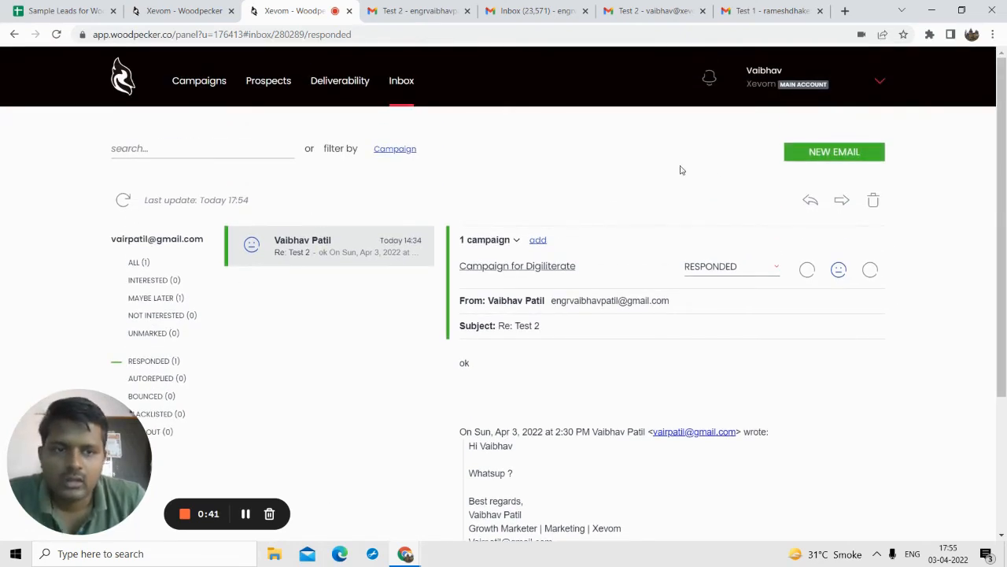
scroll(693, 197, "down", 1)
scroll(284, 173, "up", 1)
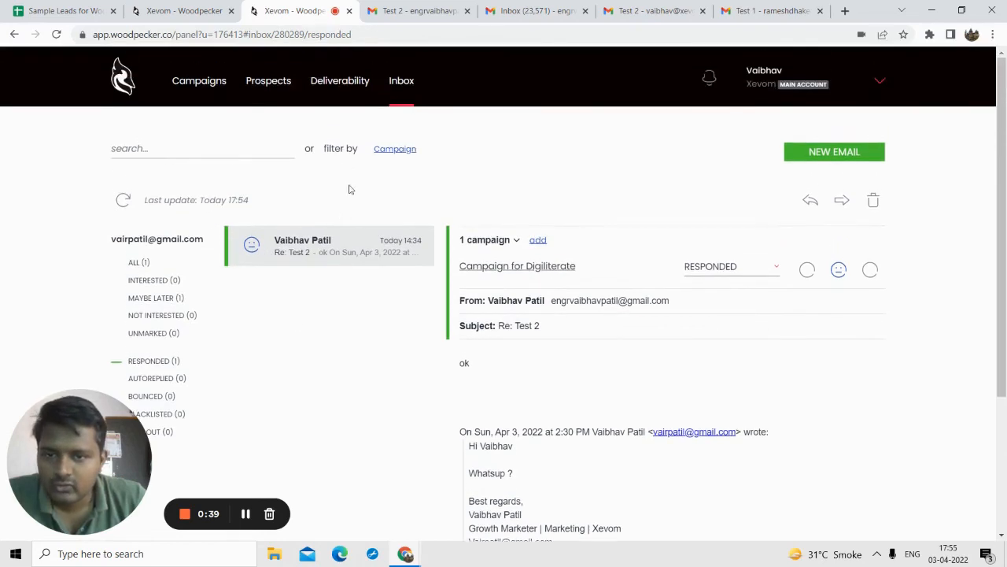
left_click(140, 264)
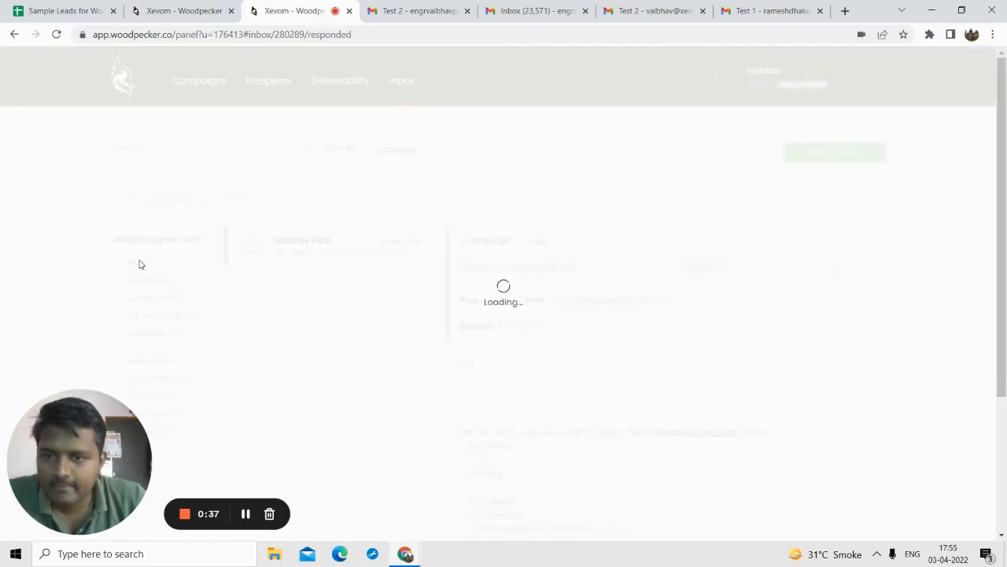
scroll(194, 108, "down", 1)
scroll(257, 117, "up", 1)
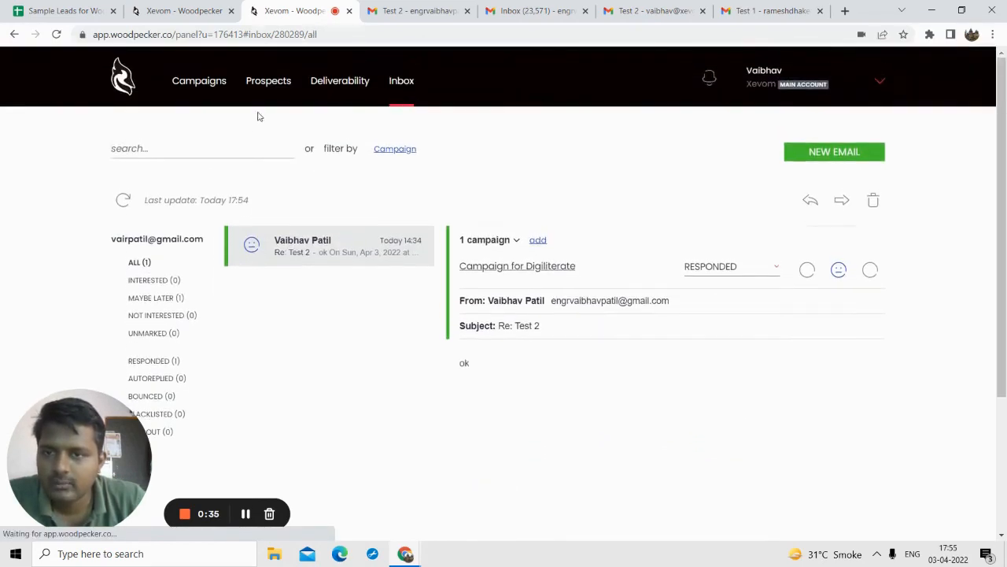
- Revisit the Prospects page and return to the Deliverability monitor
left_click(266, 84)
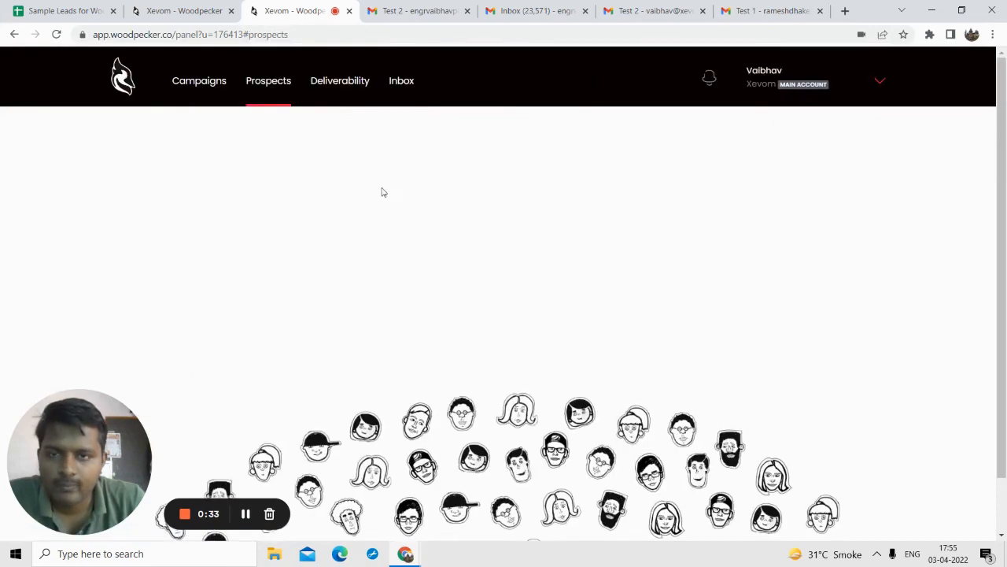
left_click(341, 83)
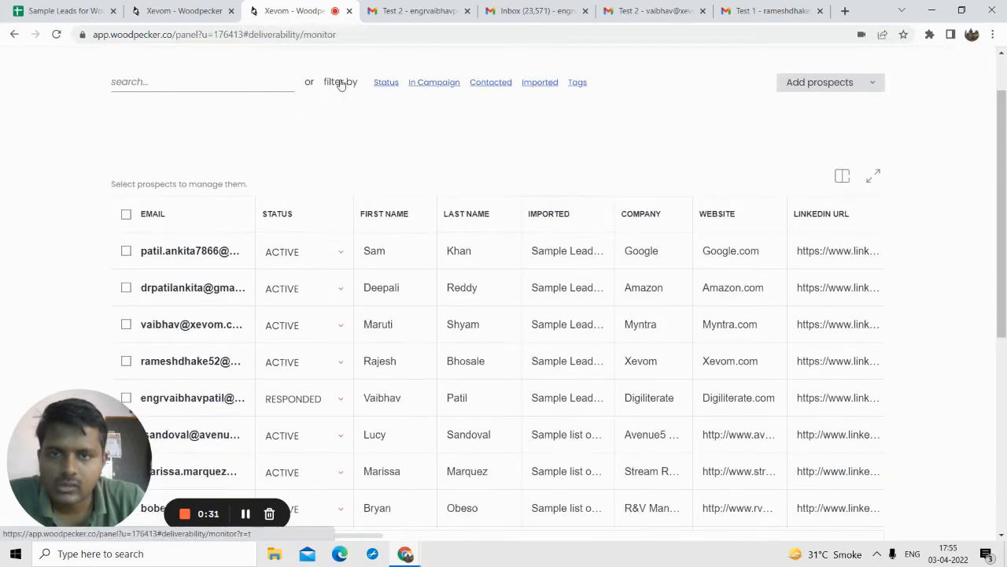
scroll(421, 303, "down", 1)
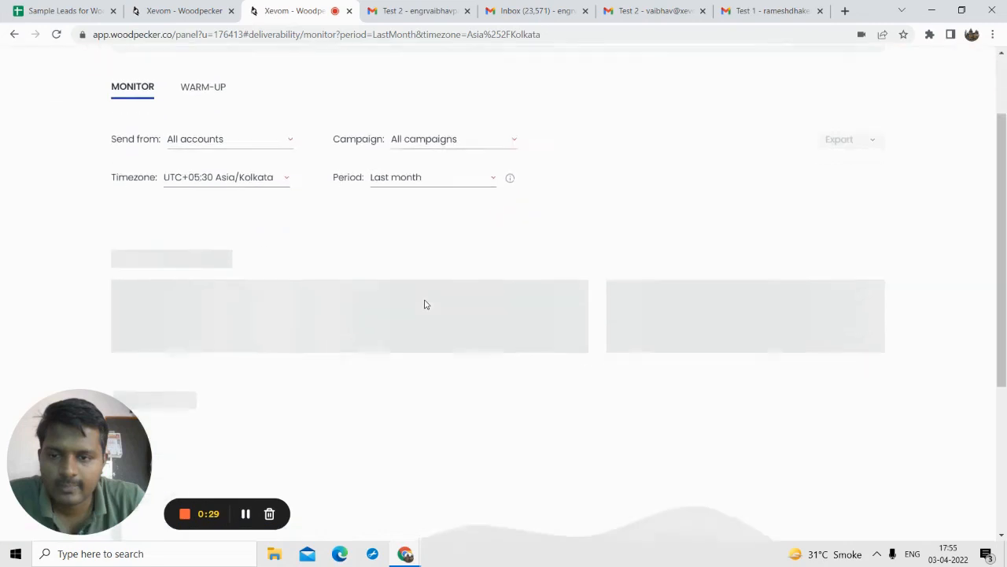
- Go to the campaigns list and open the statistics of Campaign for Digiliterate
left_click(247, 517)
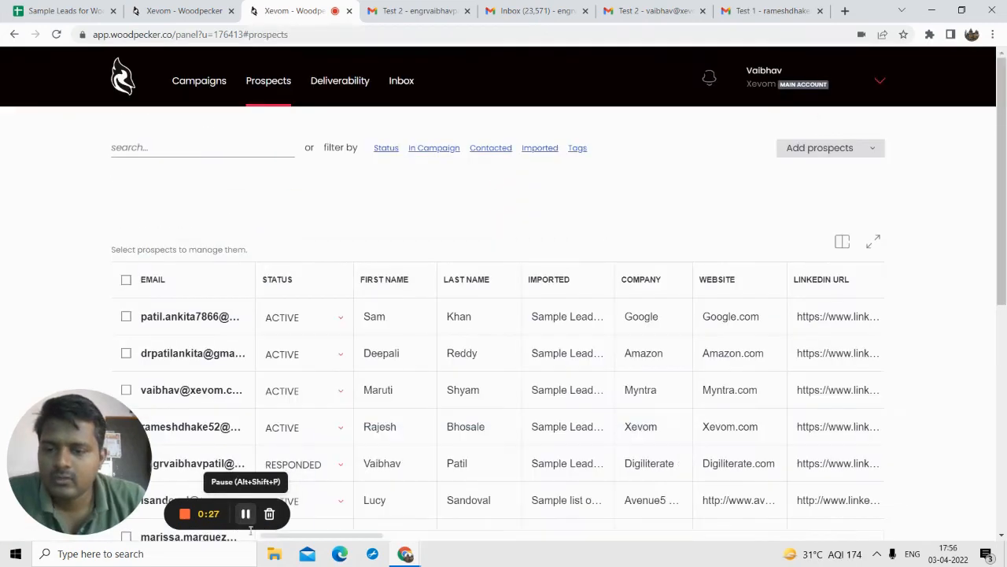
left_click(192, 83)
scroll(427, 262, "down", 1)
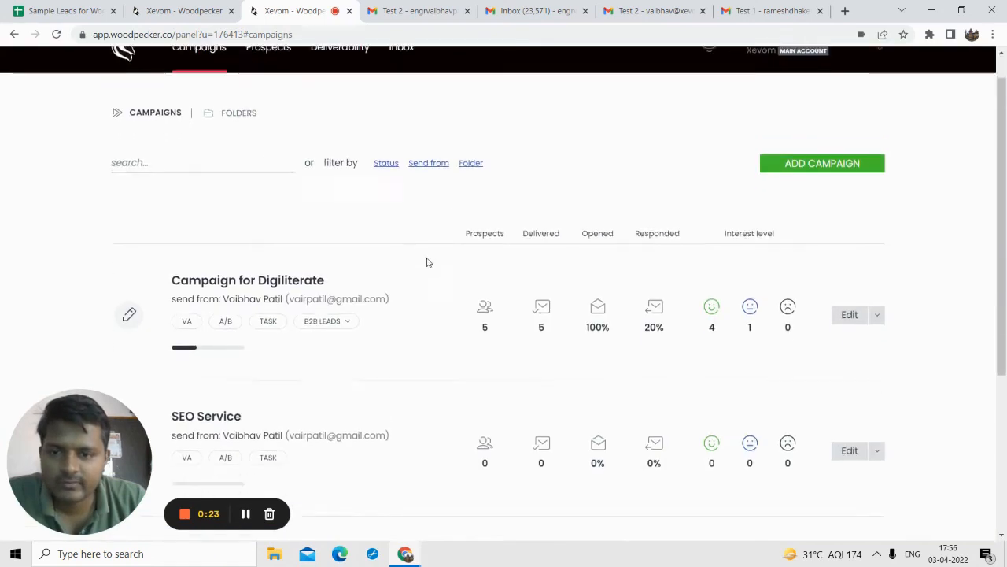
scroll(428, 262, "down", 2)
scroll(259, 232, "up", 1)
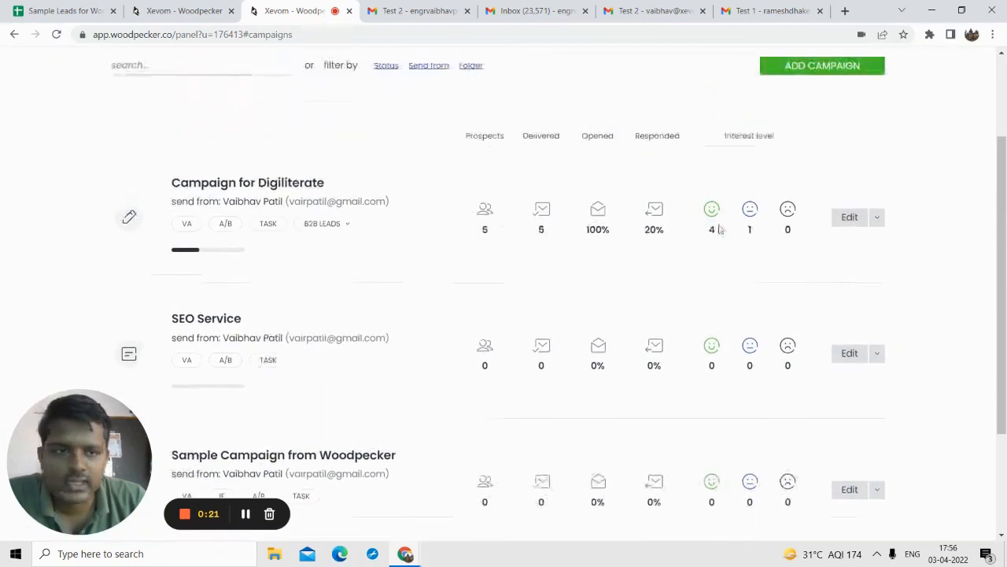
left_click(877, 221)
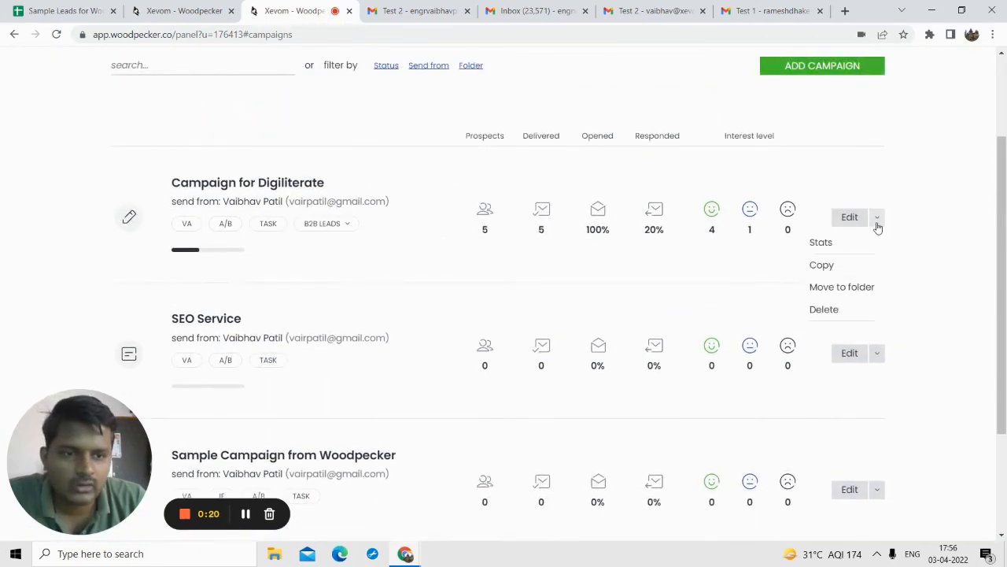
left_click(823, 249)
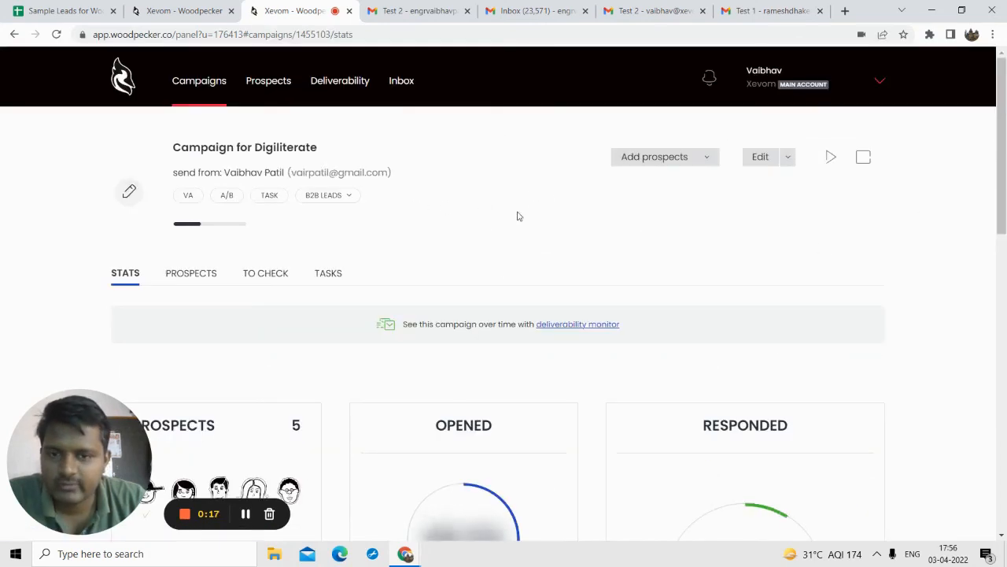
- Examine the campaign's prospect, sent, opened, delivered, responded and interest-level statistics down to the per-step table
scroll(517, 216, "down", 4)
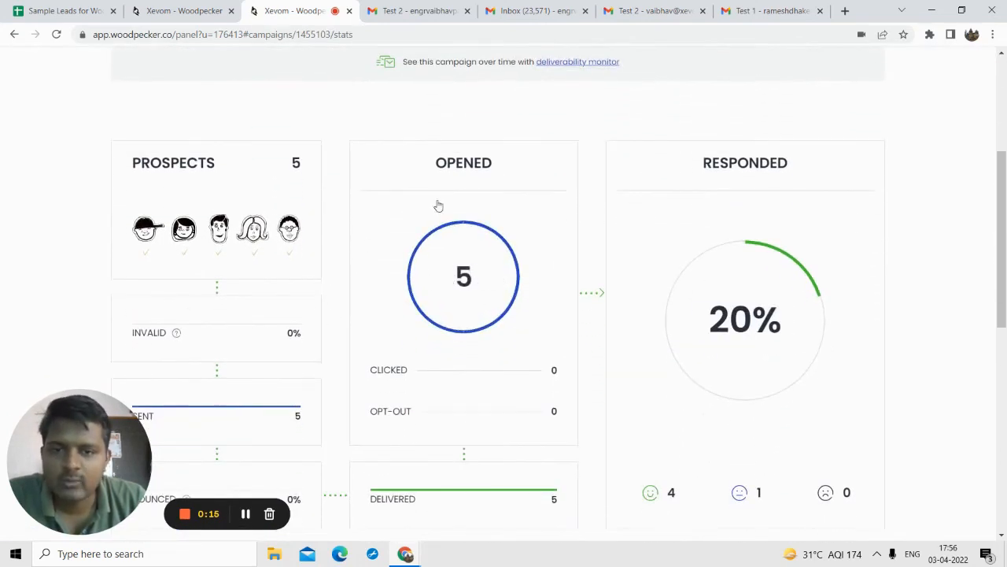
scroll(787, 181, "down", 2)
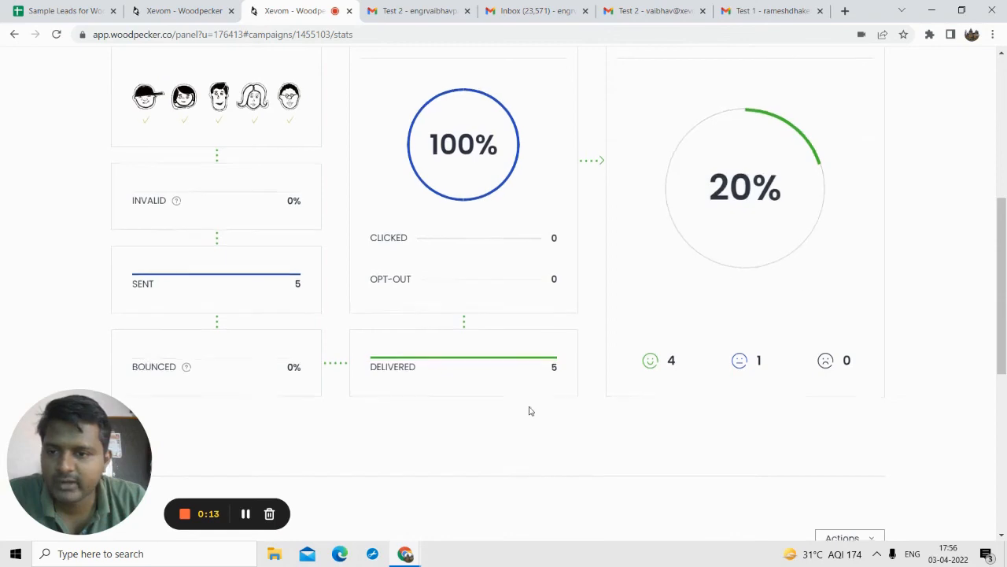
scroll(491, 378, "down", 2)
scroll(652, 337, "up", 2)
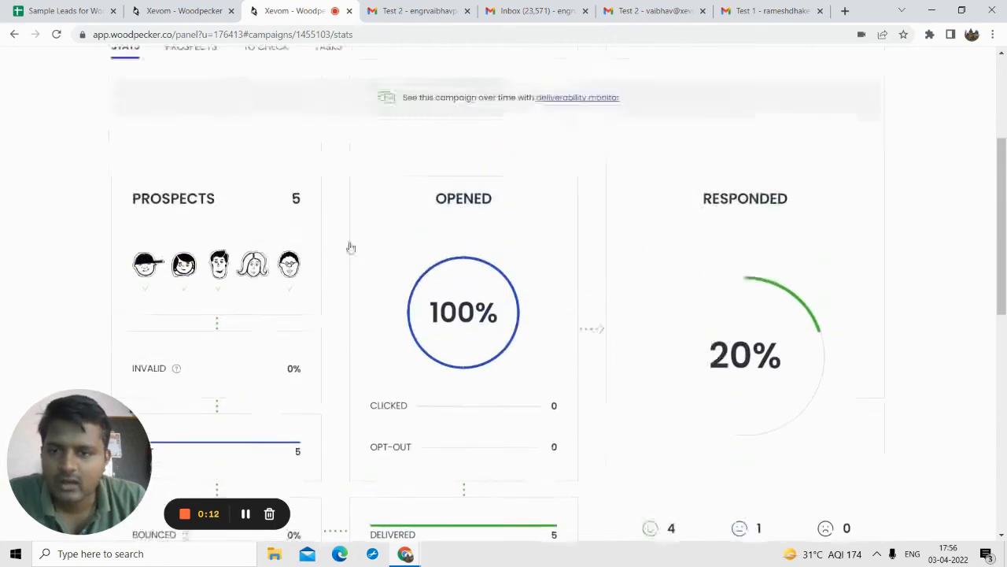
scroll(352, 247, "down", 3)
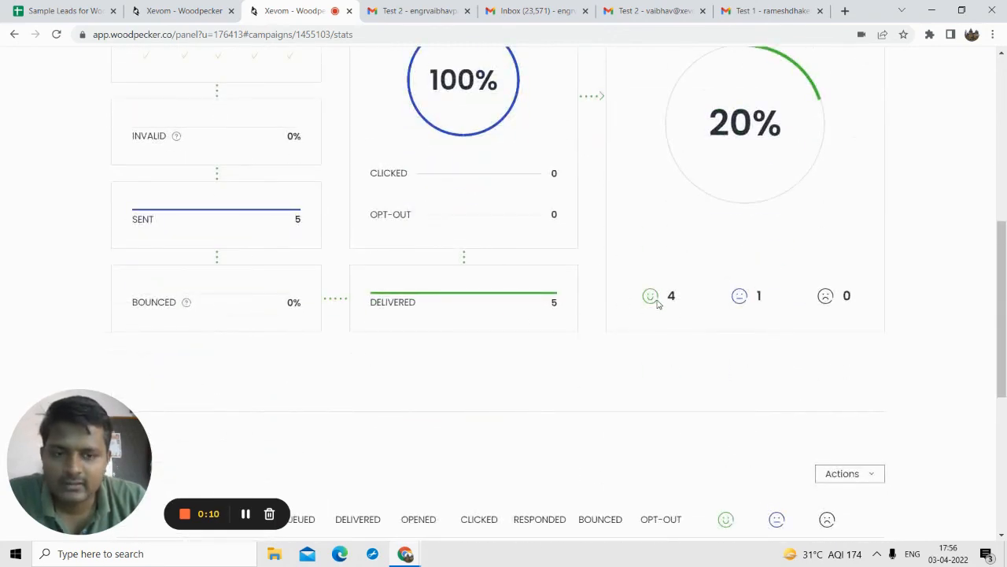
scroll(866, 292, "down", 4)
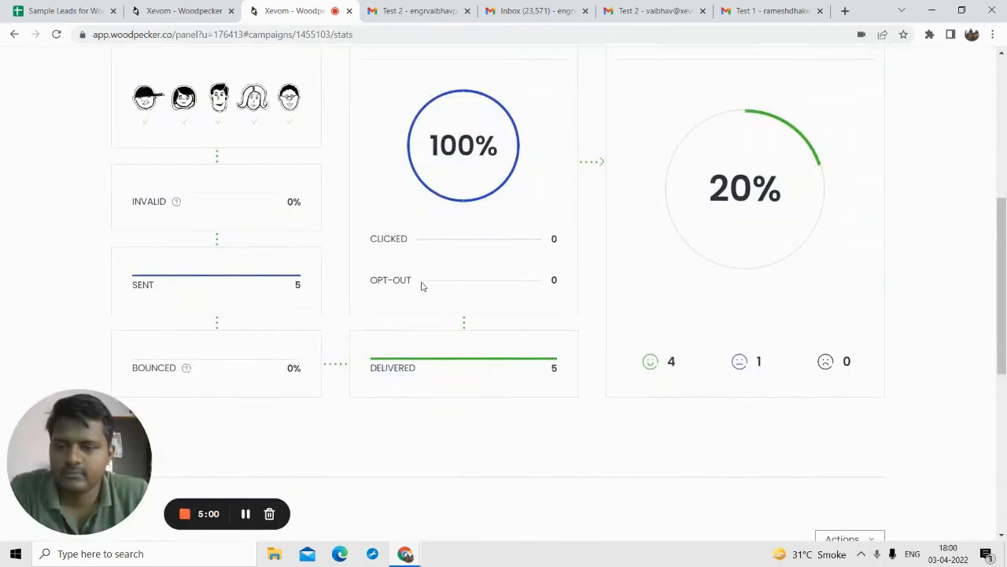
scroll(415, 308, "down", 6)
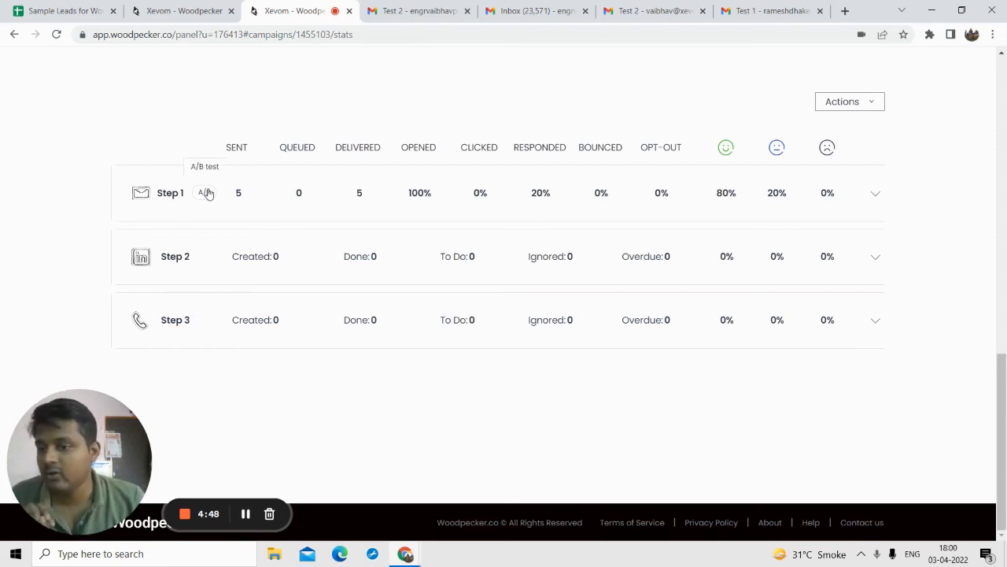
- Expand Step 2 and Step 3 in the per-step statistics and examine their task, due date and follow-up details
left_click(194, 267)
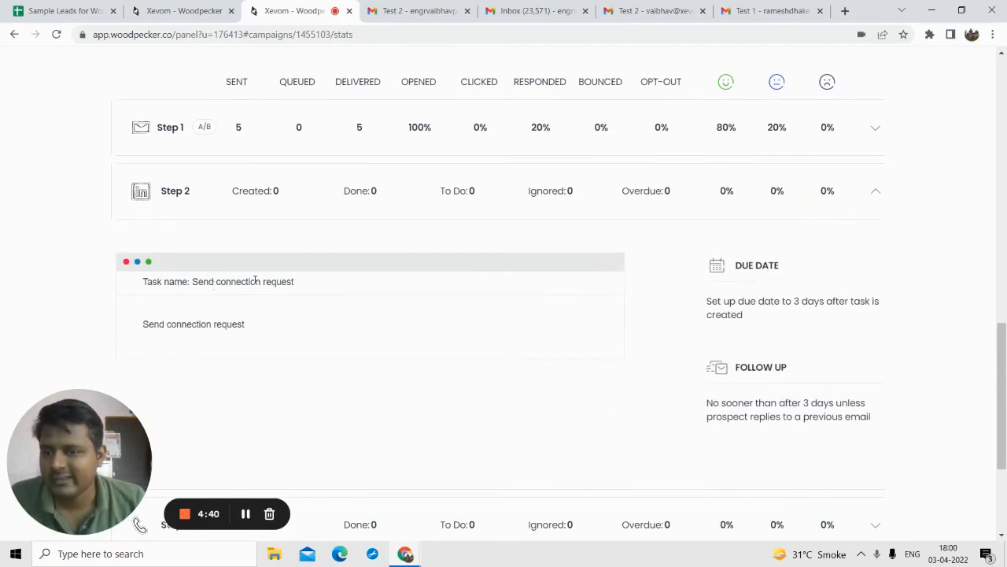
scroll(321, 276, "down", 1)
scroll(703, 259, "up", 1)
scroll(723, 235, "down", 1)
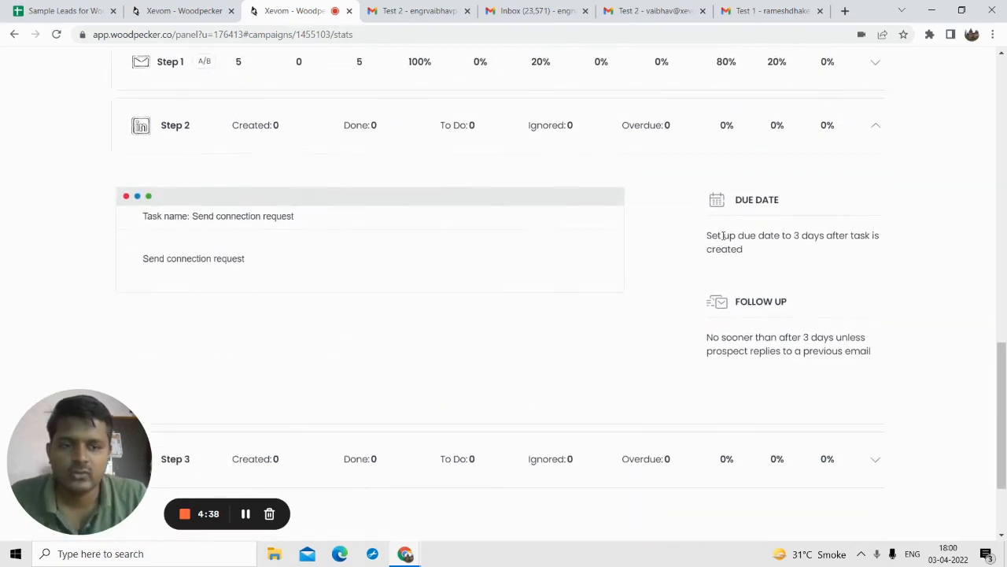
scroll(375, 196, "up", 1)
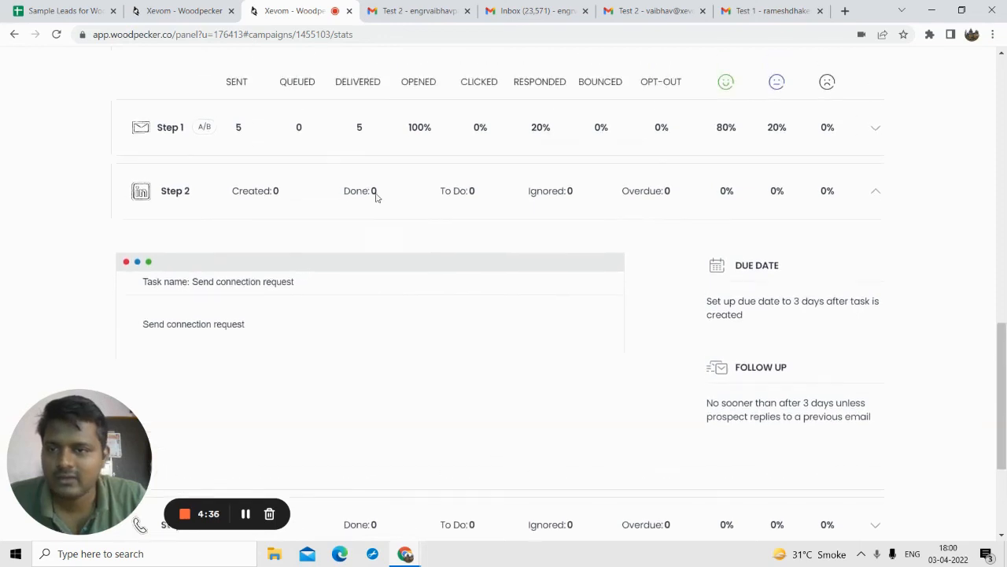
scroll(196, 283, "down", 3)
left_click(168, 322)
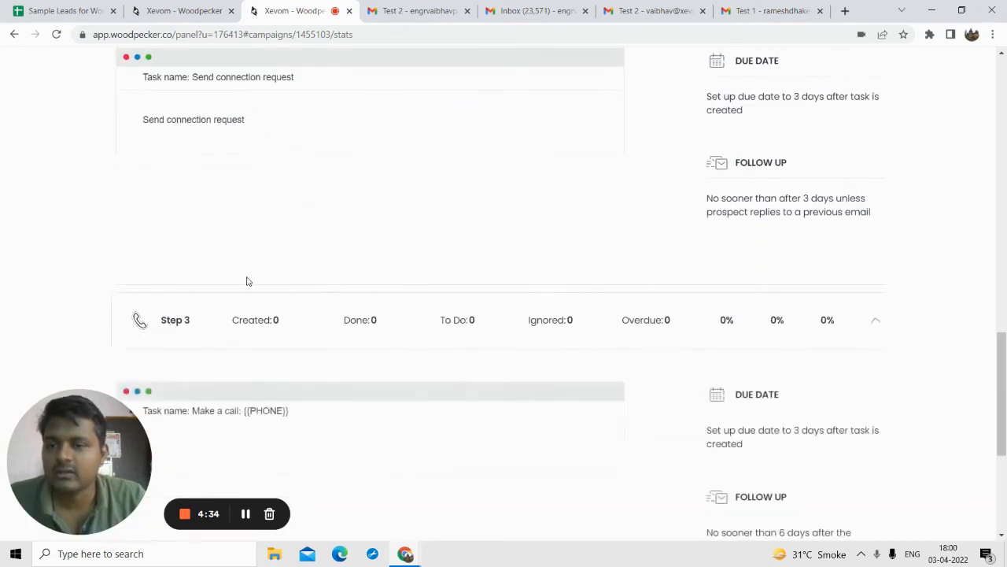
scroll(236, 260, "down", 3)
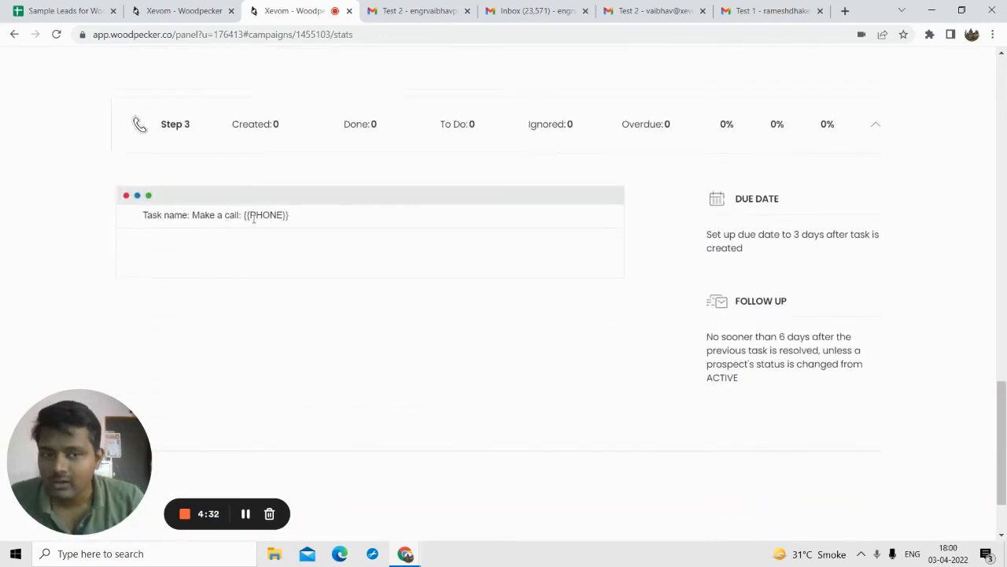
- Visit the campaign's prospects briefly, return to its statistics, and review the opened, responded and interest-level figures again
scroll(237, 214, "up", 5)
scroll(338, 311, "up", 6)
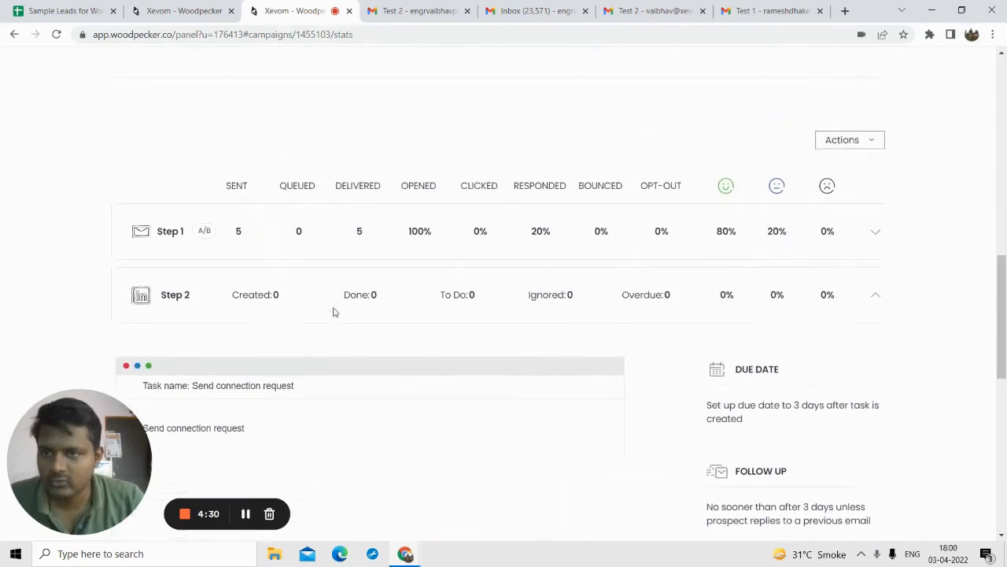
scroll(360, 283, "up", 6)
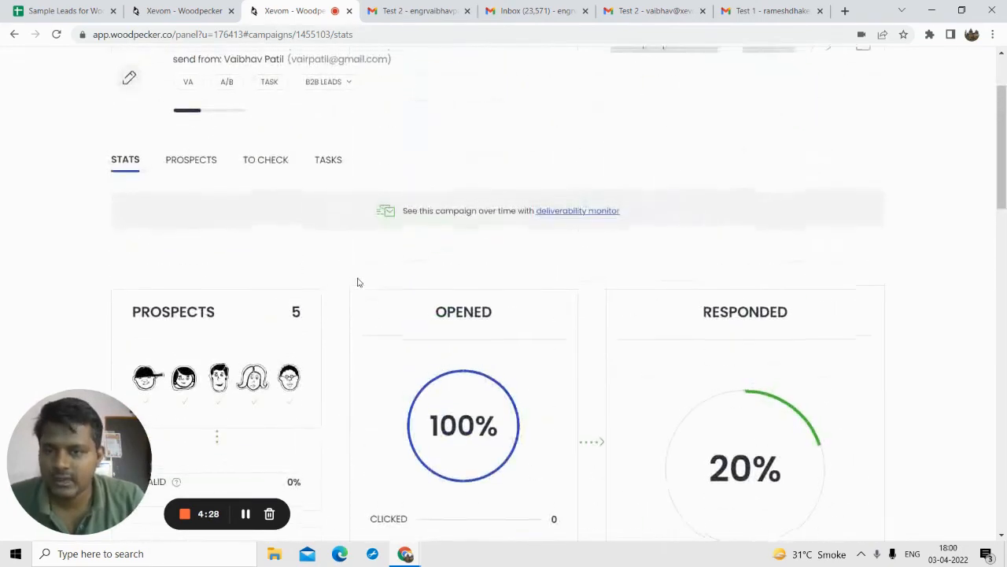
left_click(201, 281)
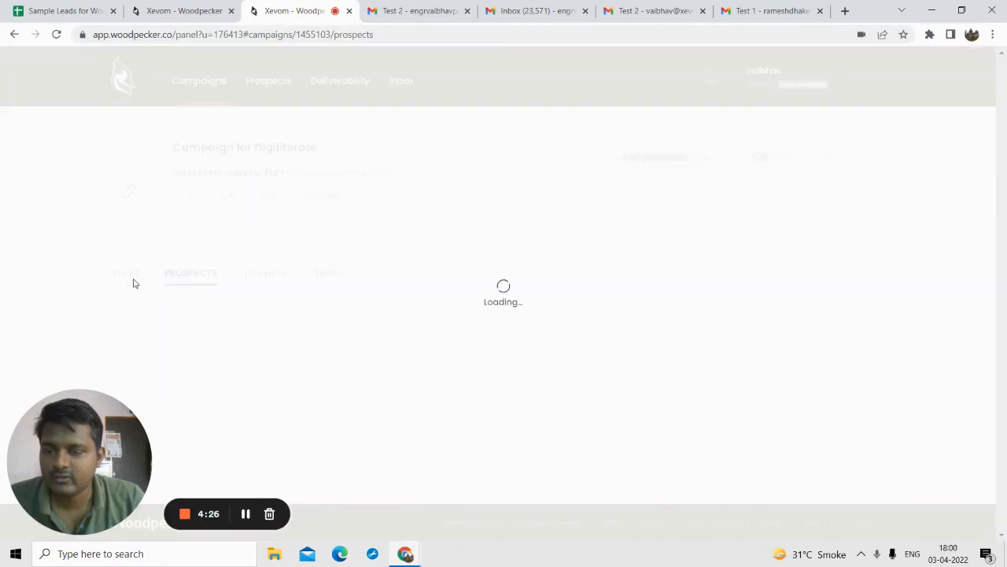
left_click(134, 275)
scroll(428, 207, "down", 5)
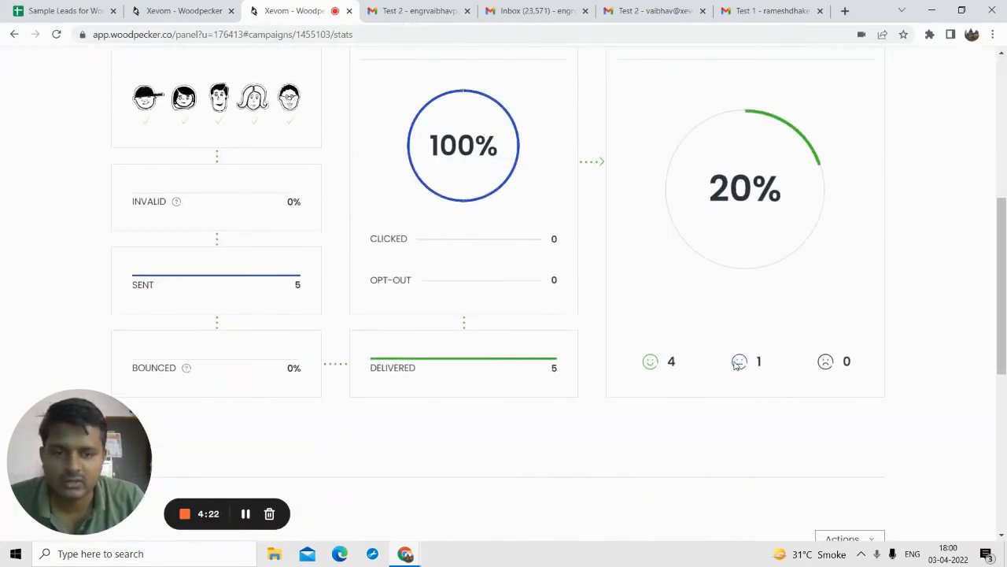
scroll(692, 352, "up", 3)
scroll(764, 374, "down", 3)
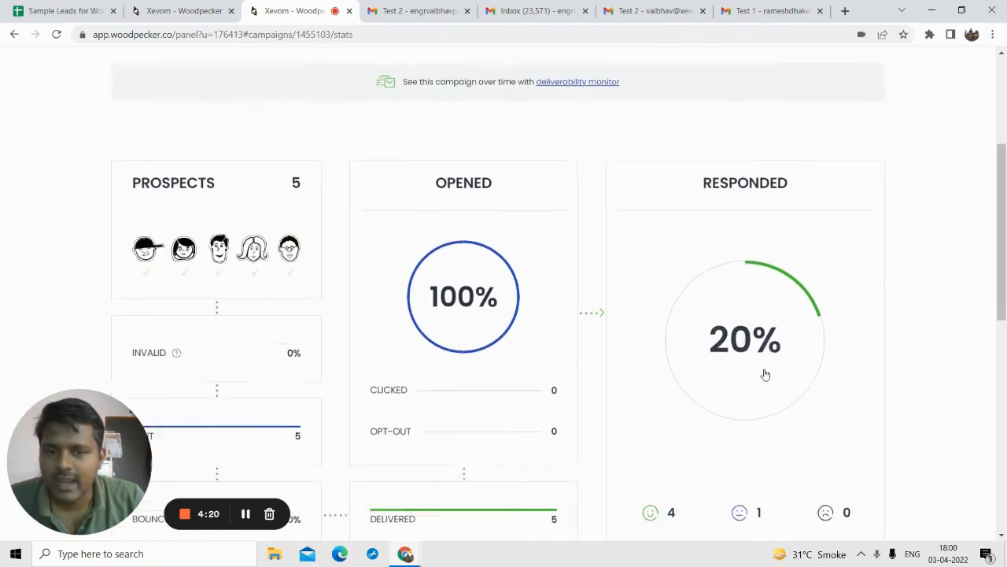
scroll(209, 153, "up", 3)
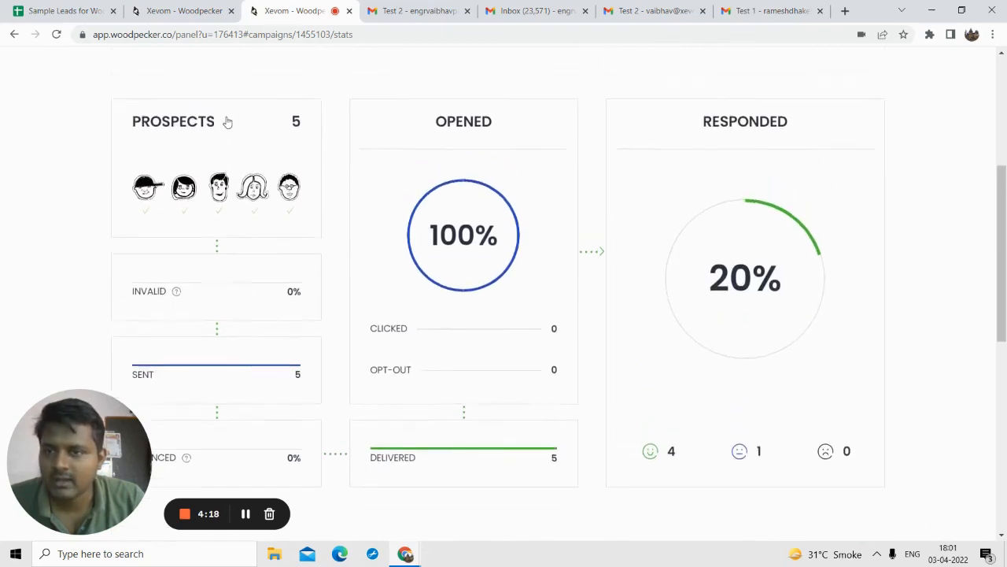
- In the campaign's prospects list, mark the second prospect's interest level as not interested
left_click(197, 73)
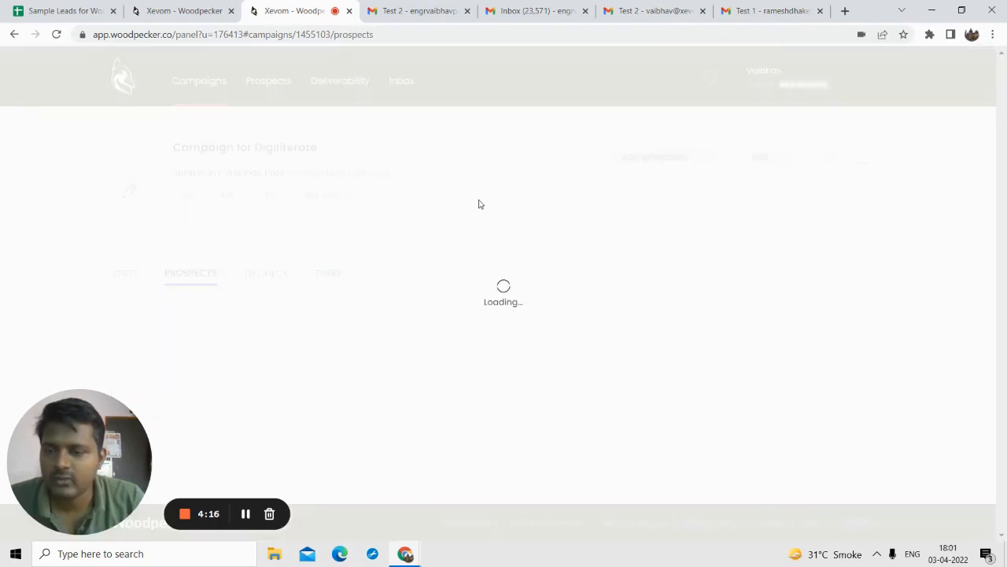
scroll(479, 206, "down", 5)
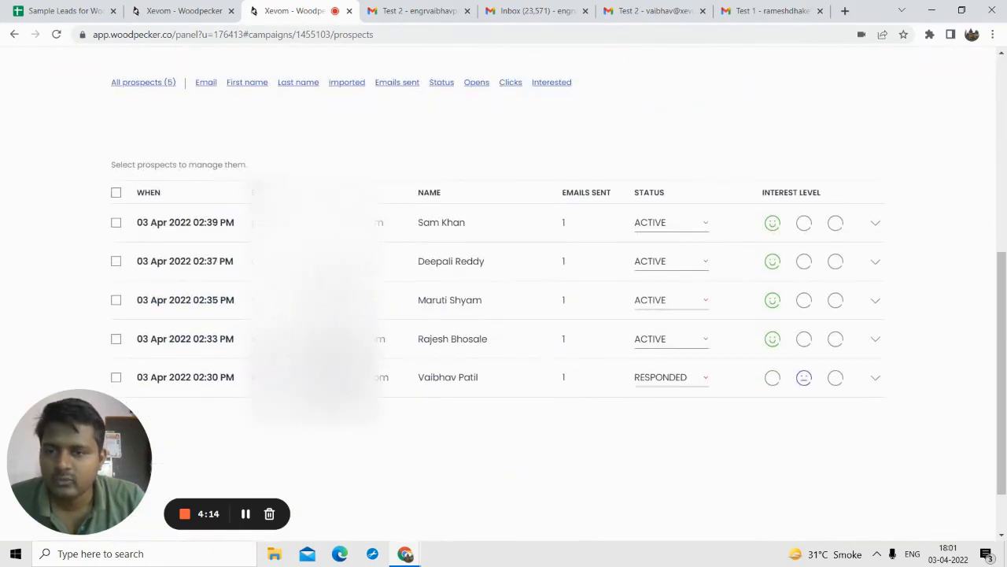
scroll(481, 210, "down", 1)
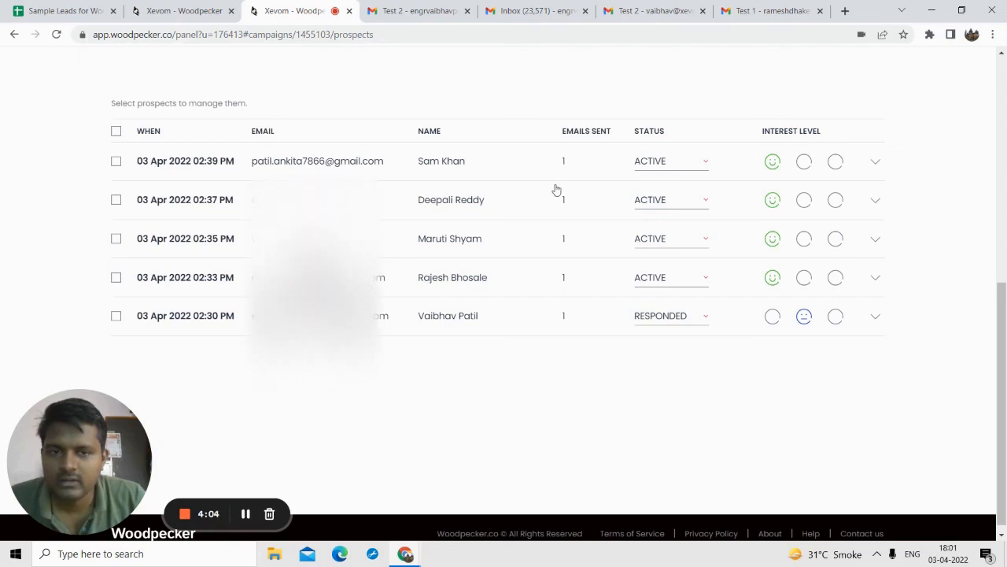
left_click(805, 202)
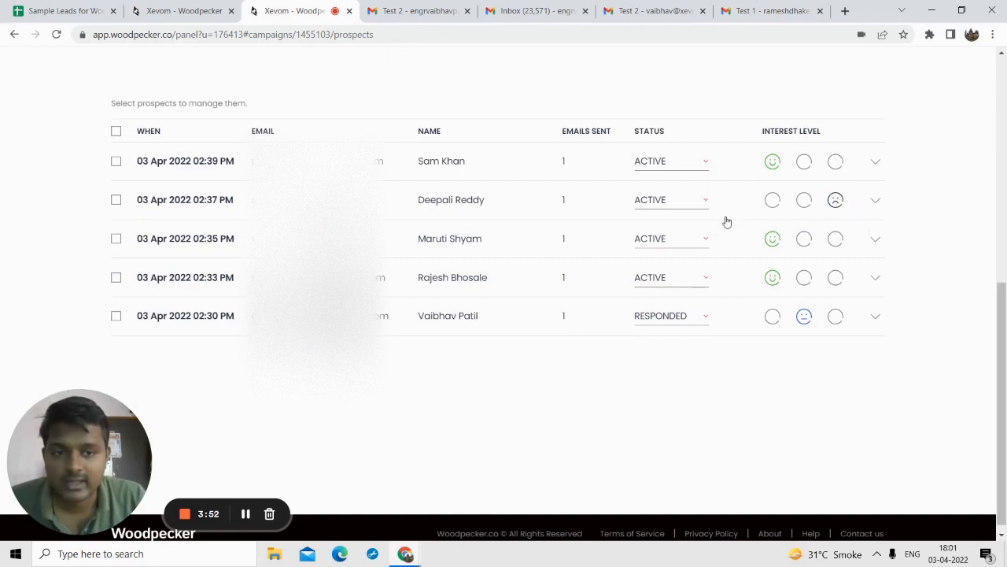
- Try the OPT-OUT status on the second prospect, and set the status back to ACTIVE
left_click(670, 199)
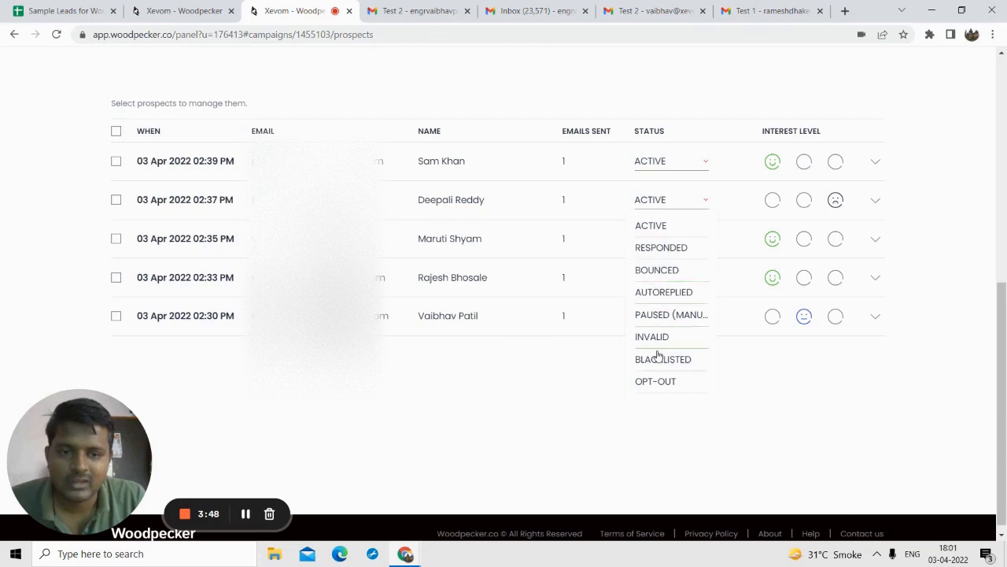
left_click(665, 197)
left_click(666, 199)
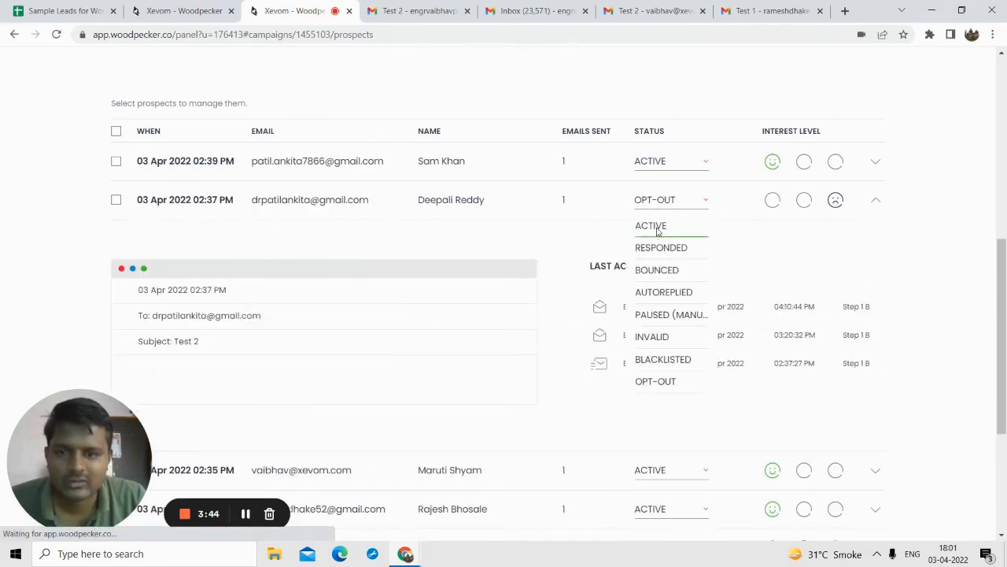
left_click(658, 227)
- Examine the second prospect's sent email and last activity, and check the statuses of the remaining campaign prospects
scroll(677, 248, "down", 4)
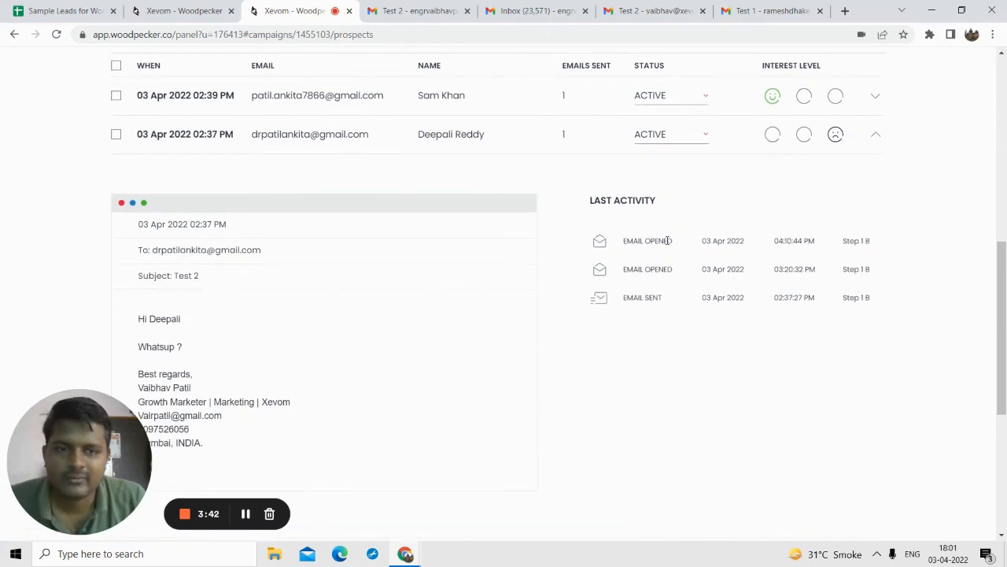
scroll(665, 248, "up", 4)
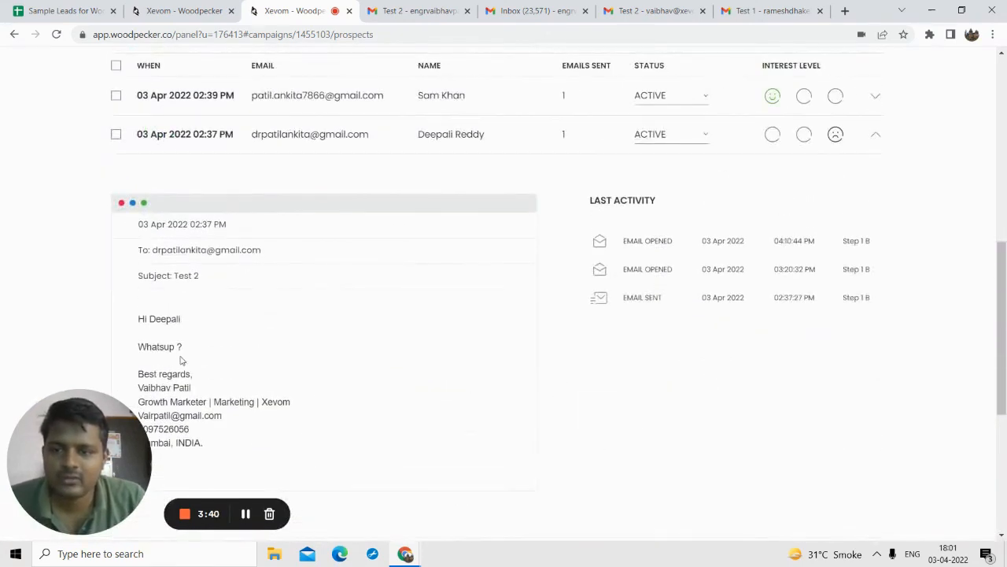
scroll(690, 276, "down", 2)
scroll(690, 237, "up", 1)
scroll(669, 275, "down", 3)
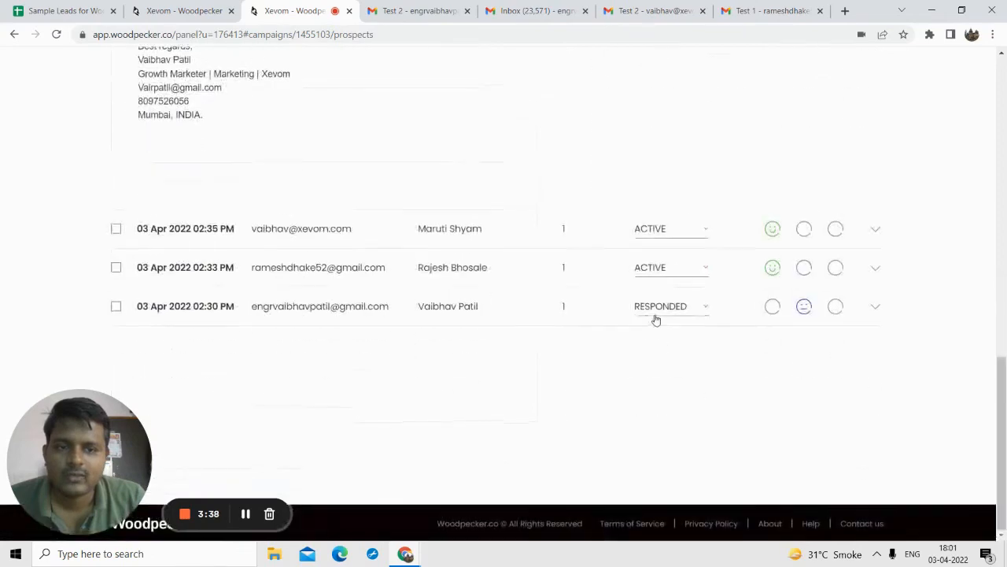
scroll(537, 320, "up", 10)
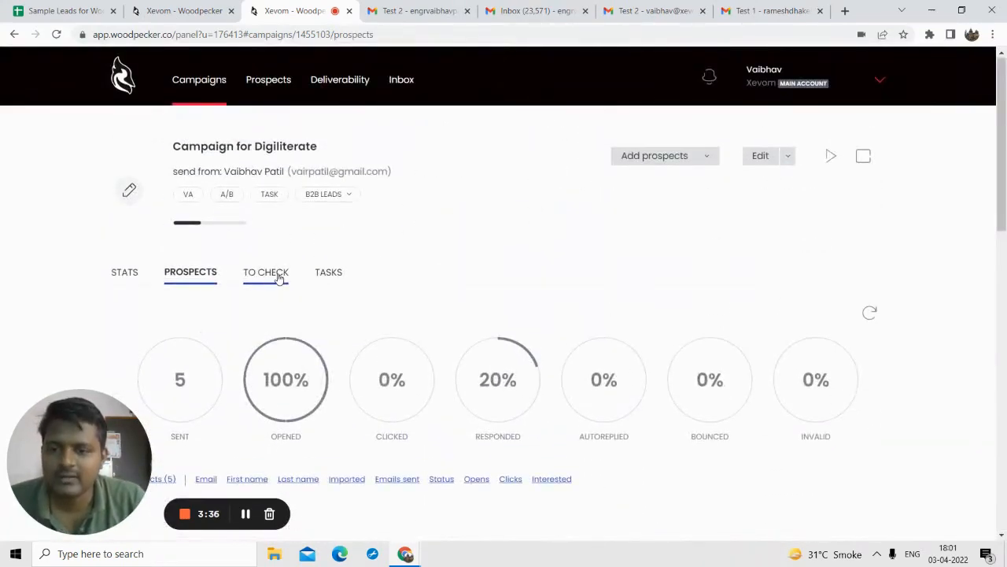
- Open the campaign's missing-snippet check, and inspect the Email column of the Sample Leads for Woodpecker spreadsheet in Google Sheets
left_click(279, 276)
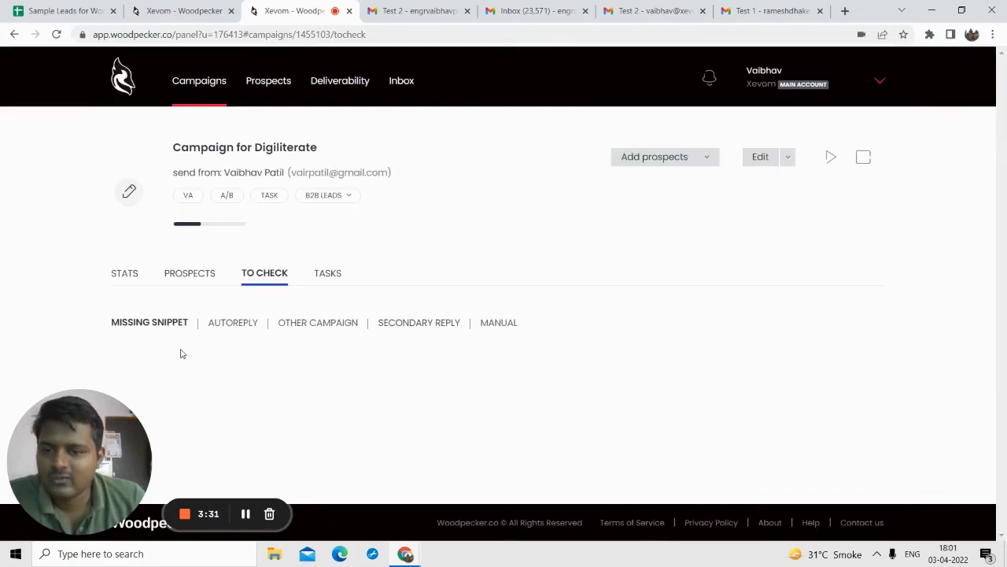
left_click(32, 11)
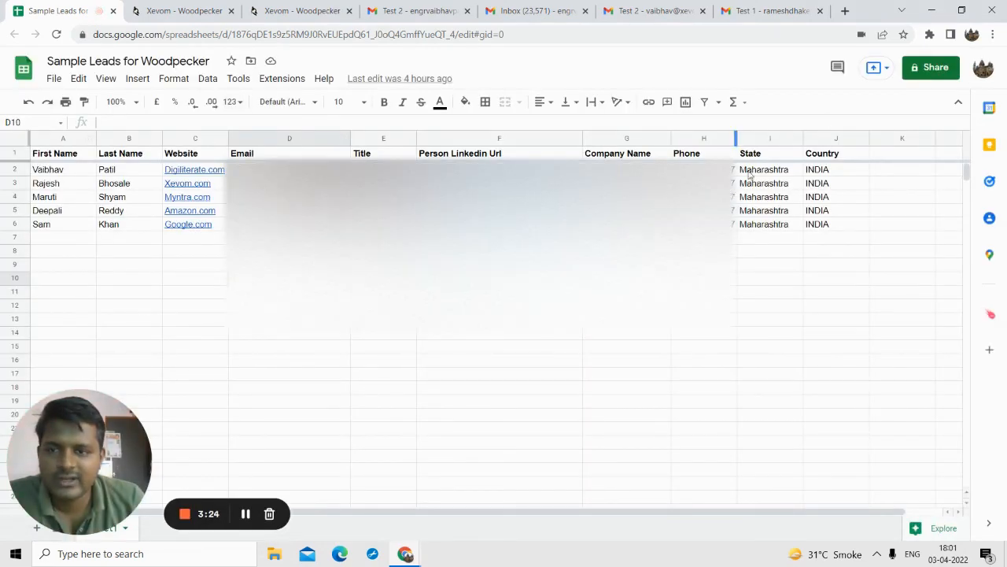
double_click(290, 183)
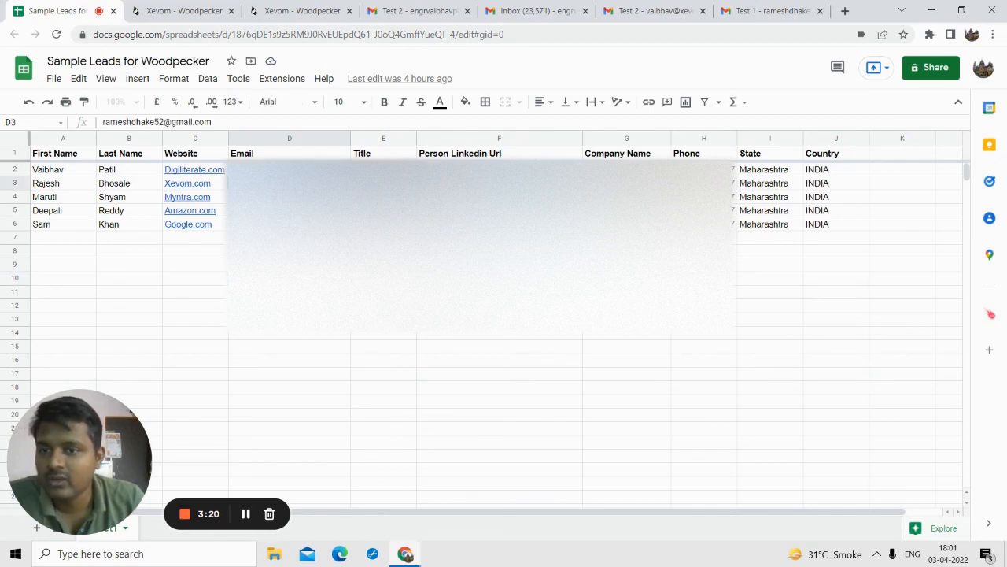
left_click(290, 251)
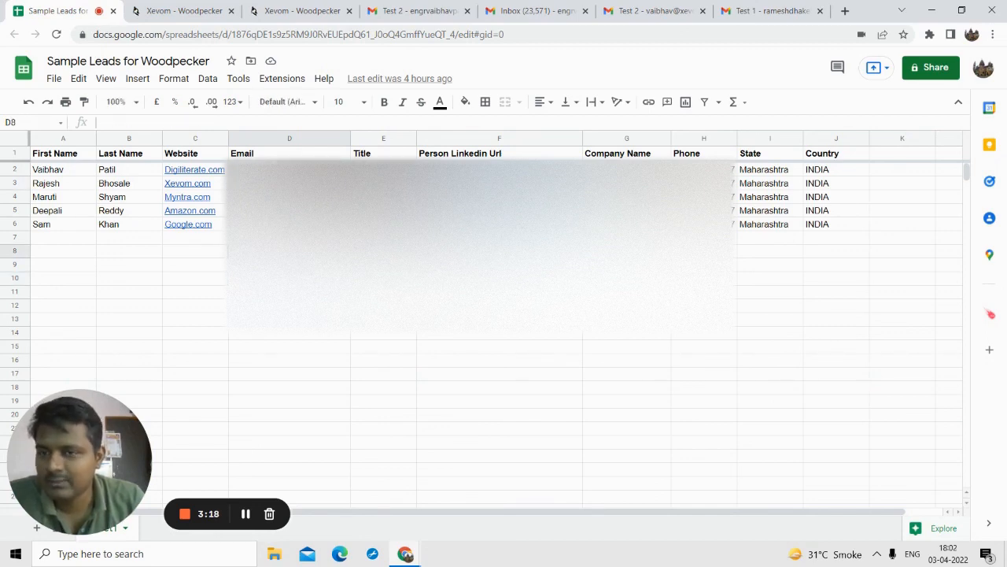
- Return to the Digiliterate campaign in Woodpecker and view the manually paused prospects among those to check
left_click(176, 9)
left_click(302, 11)
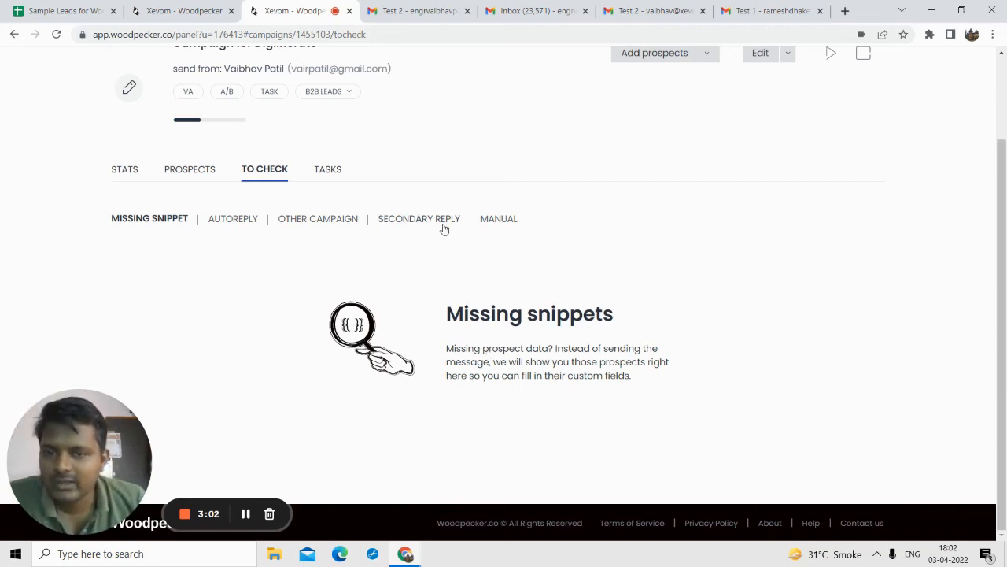
left_click(488, 225)
scroll(480, 327, "down", 1)
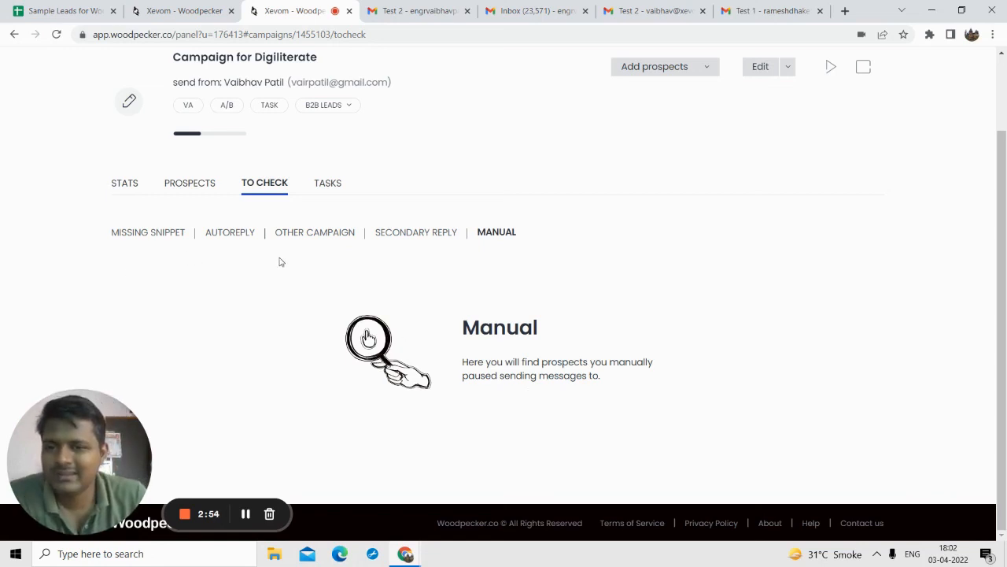
- Examine the Digiliterate campaign's manual tasks and read how created tasks are handled
left_click(323, 186)
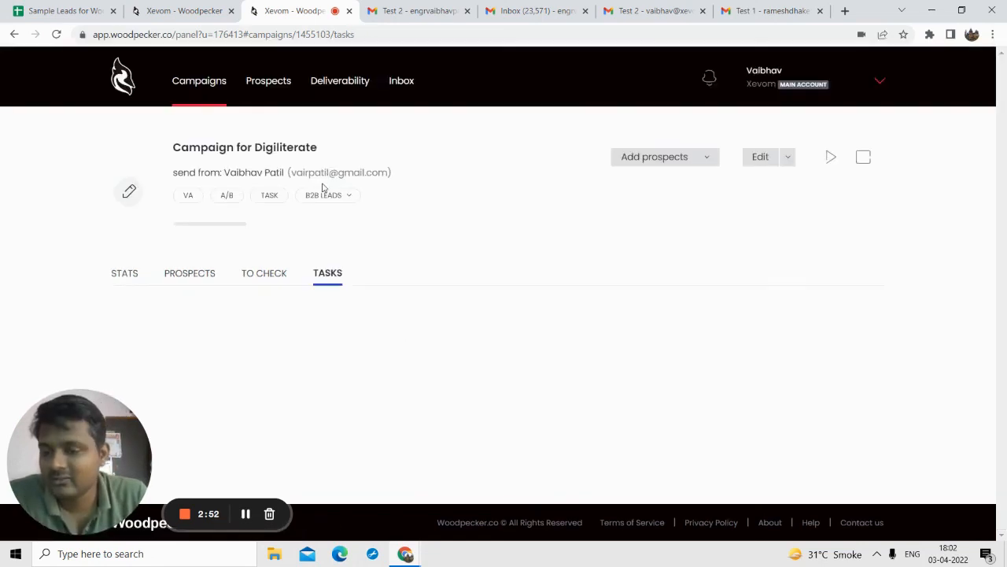
scroll(465, 291, "down", 1)
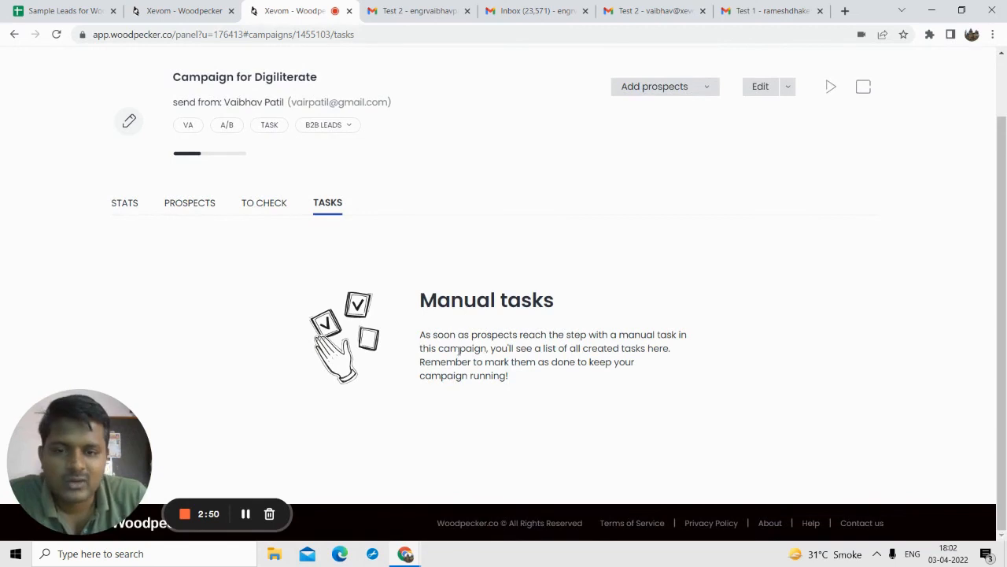
scroll(247, 168, "up", 1)
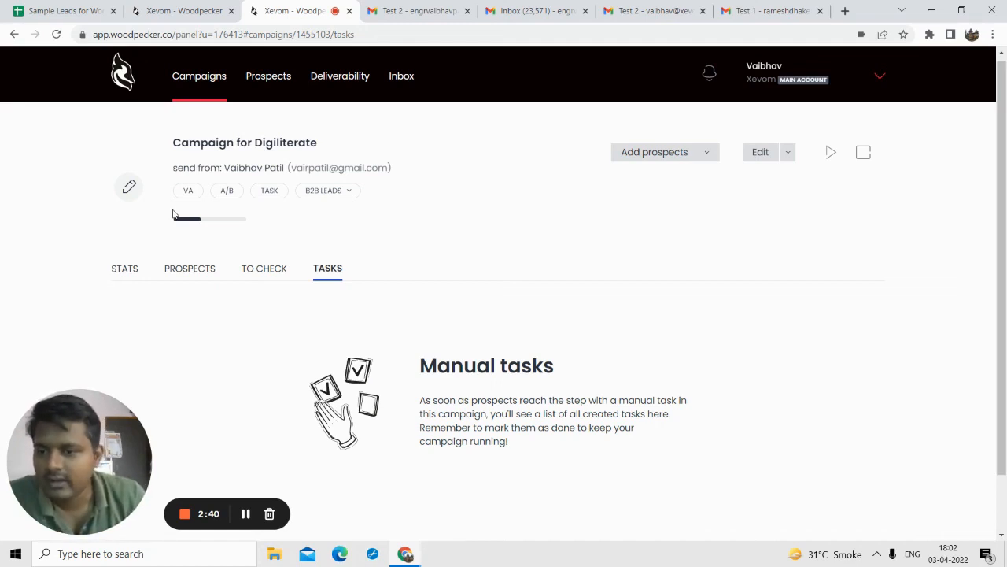
scroll(466, 296, "down", 2)
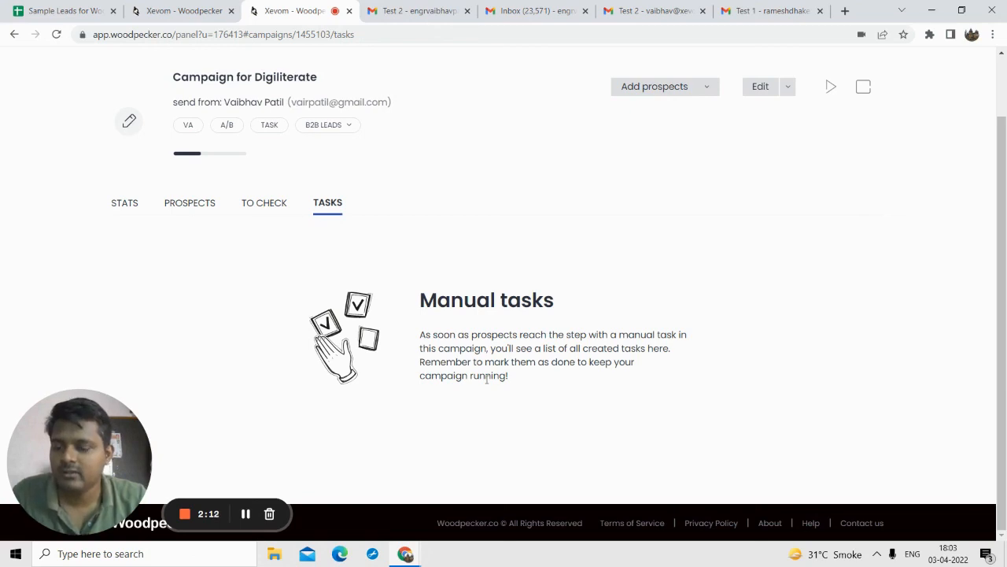
scroll(555, 324, "up", 1)
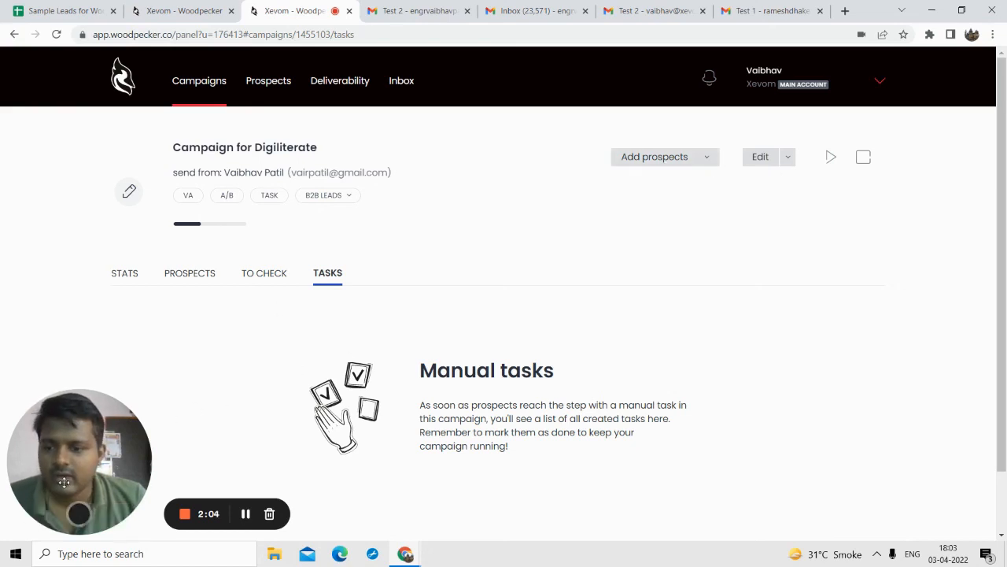
left_click_drag(64, 482, 526, 248)
left_click(584, 318)
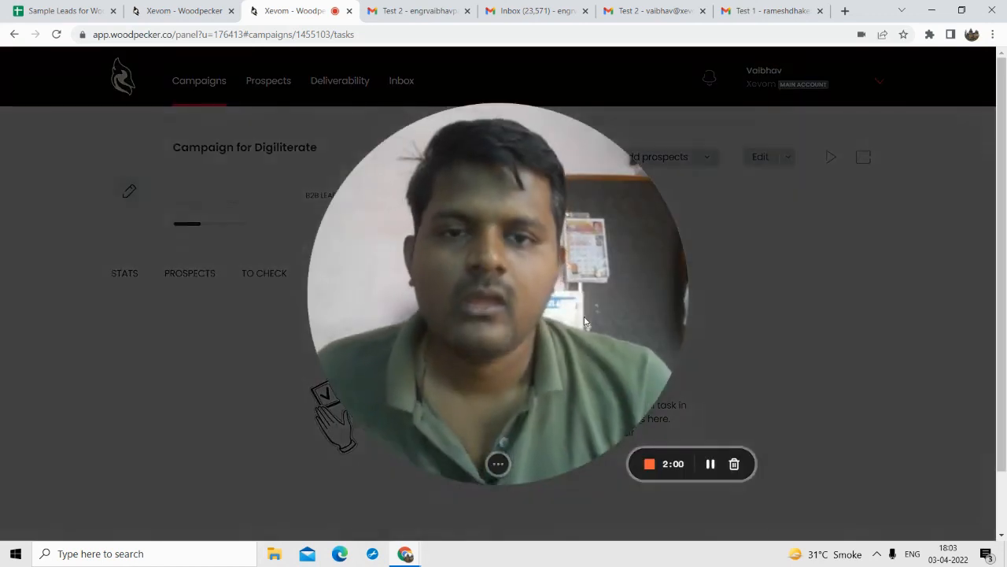